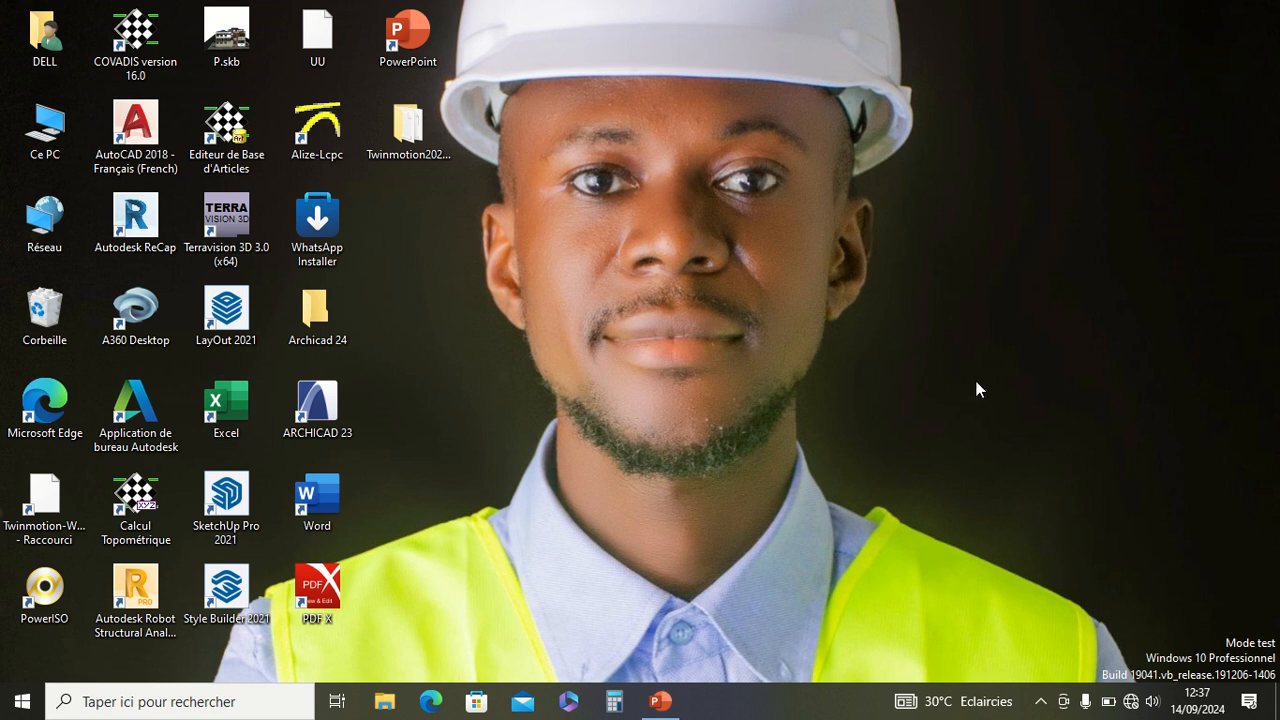
Step: Launch ARCHICAD 23 and start a new project, getting past the CodeMeter protection key alert
double_click(333, 413)
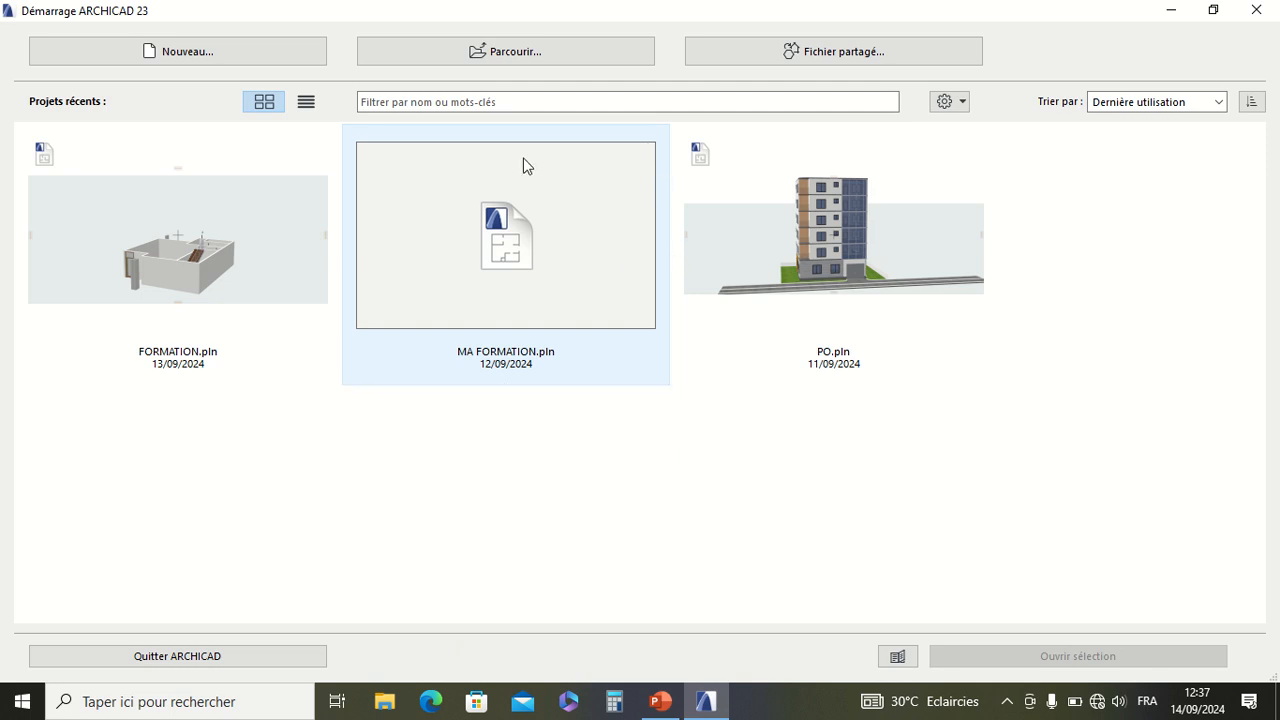
double_click(82, 190)
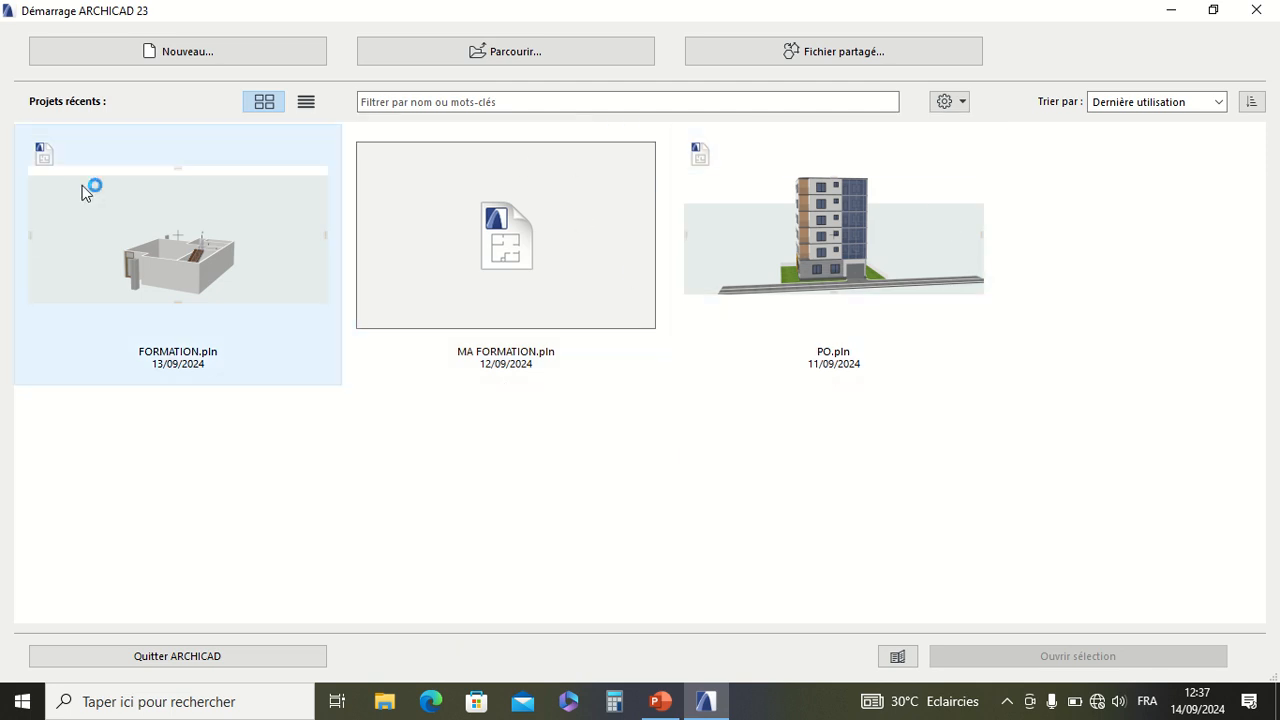
click(165, 55)
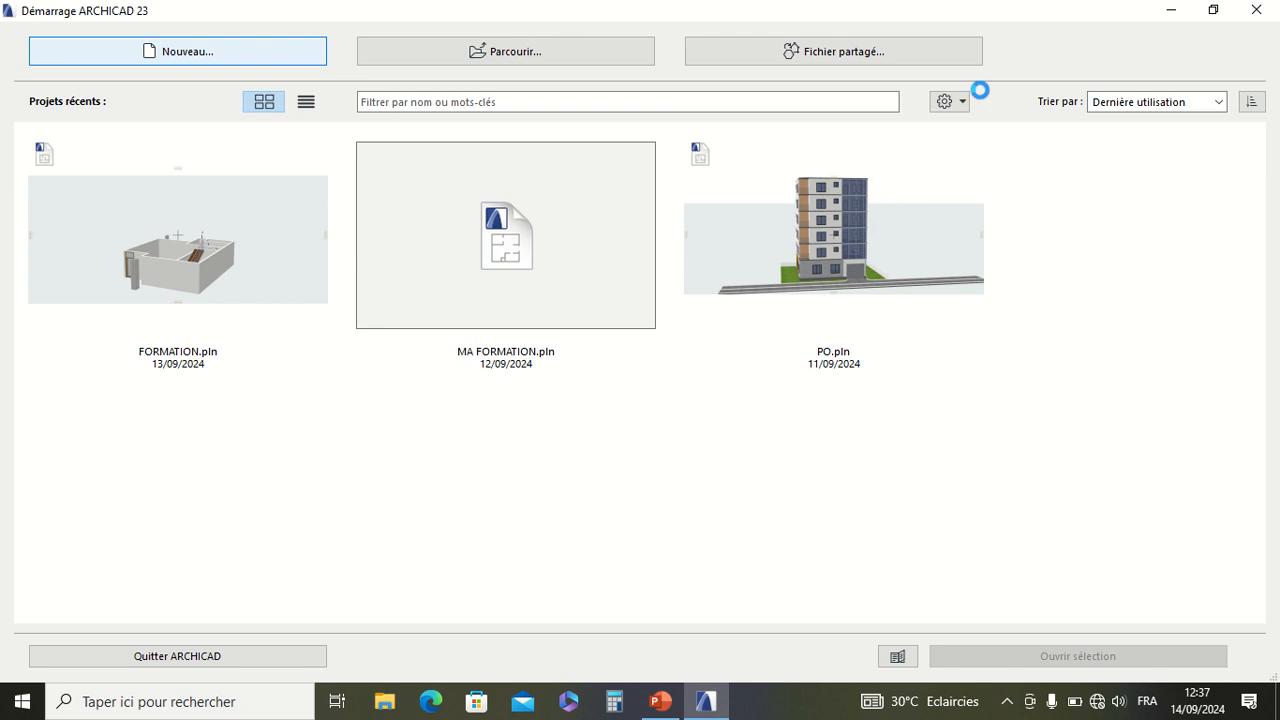
mouse_move(505, 40)
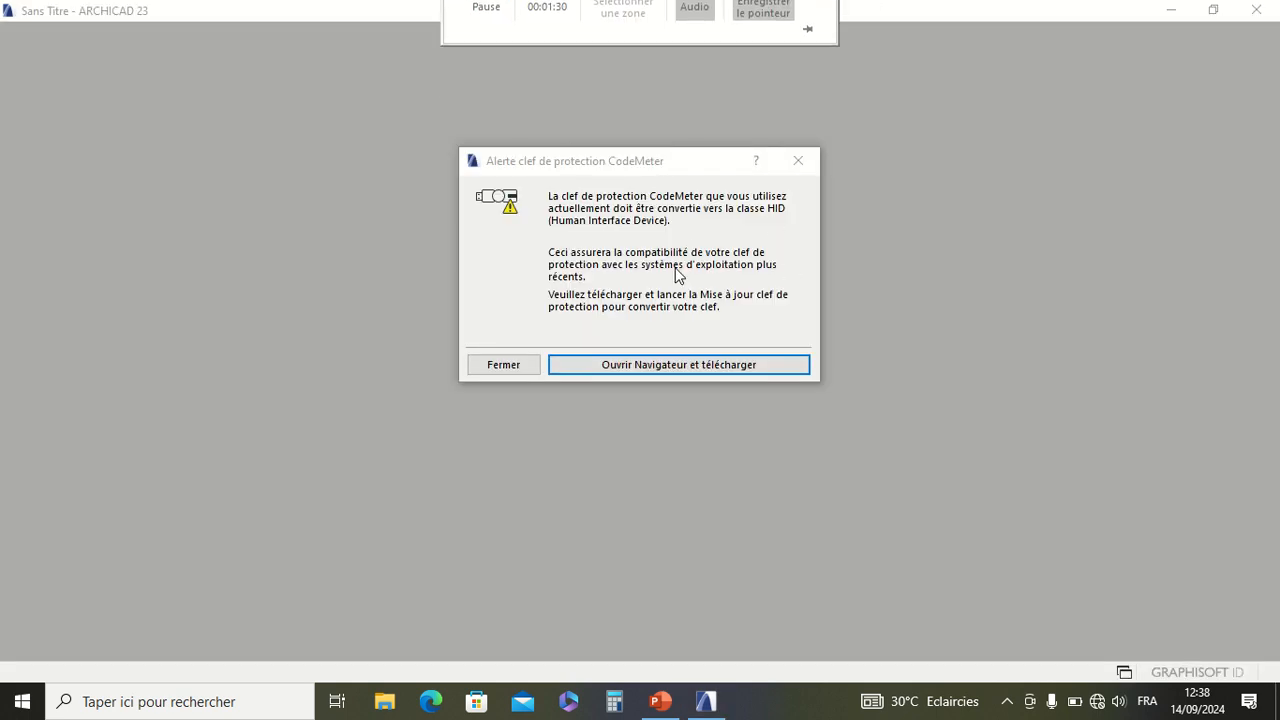
click(717, 365)
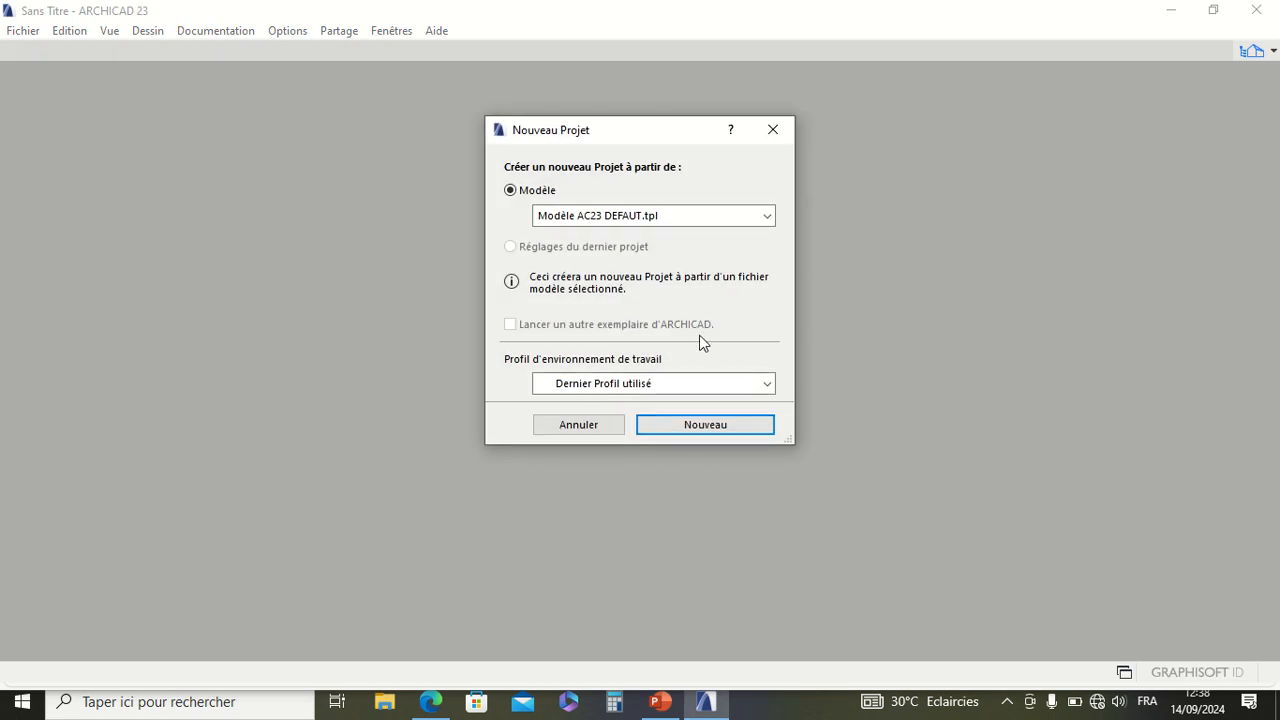
Step: Create the new project from the template Modèle AC23 DEFAUT.tpl with the work environment profile Profil par défaut
click(685, 385)
click(677, 422)
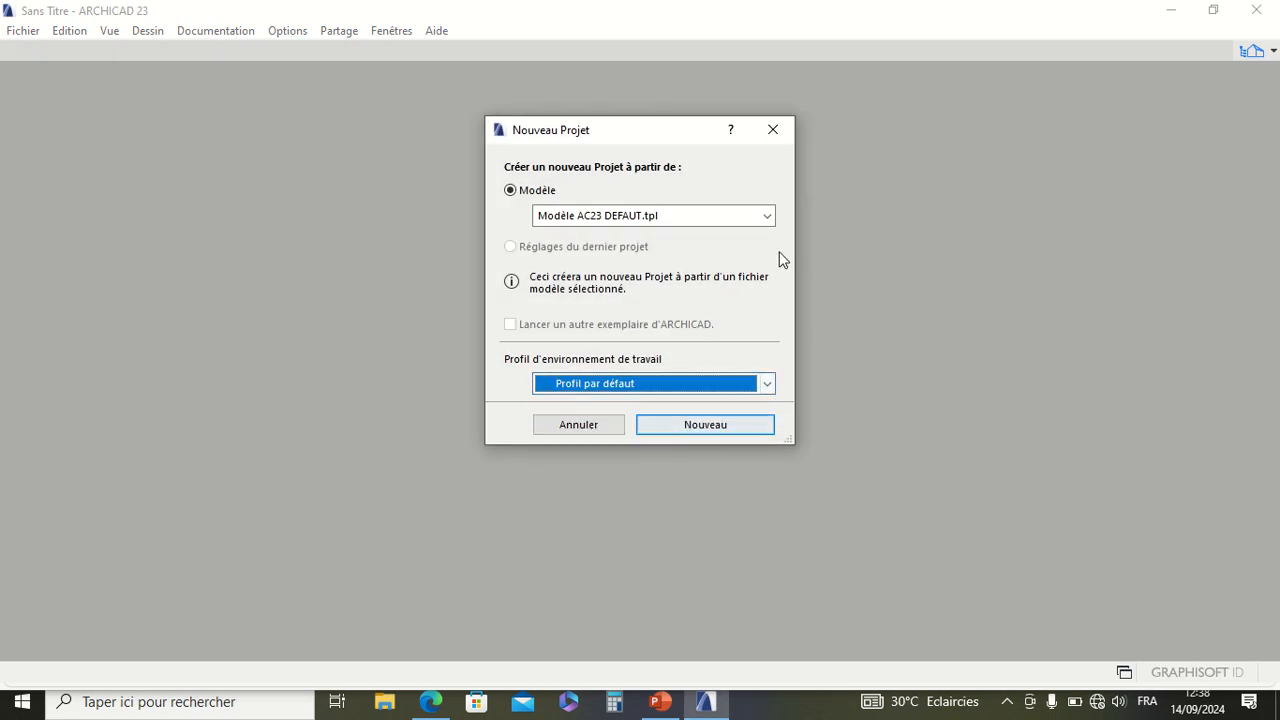
click(705, 424)
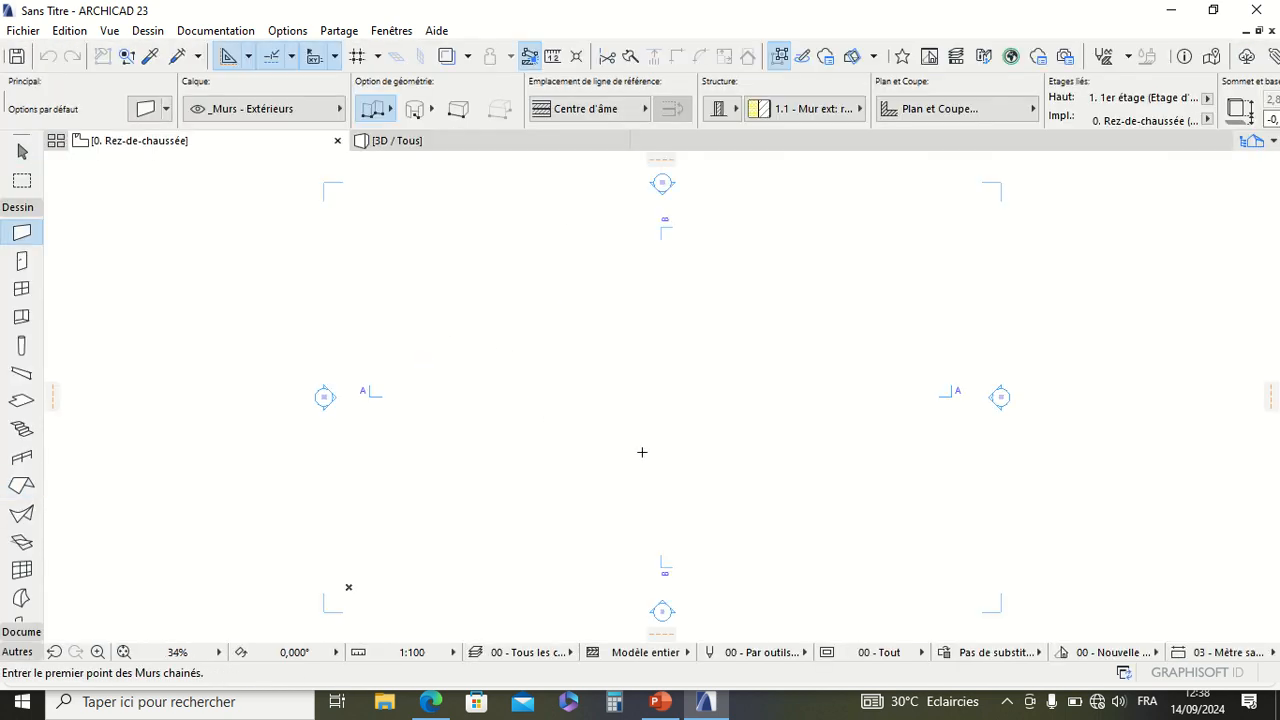
scroll(563, 411, down, 5)
scroll(605, 405, up, 5)
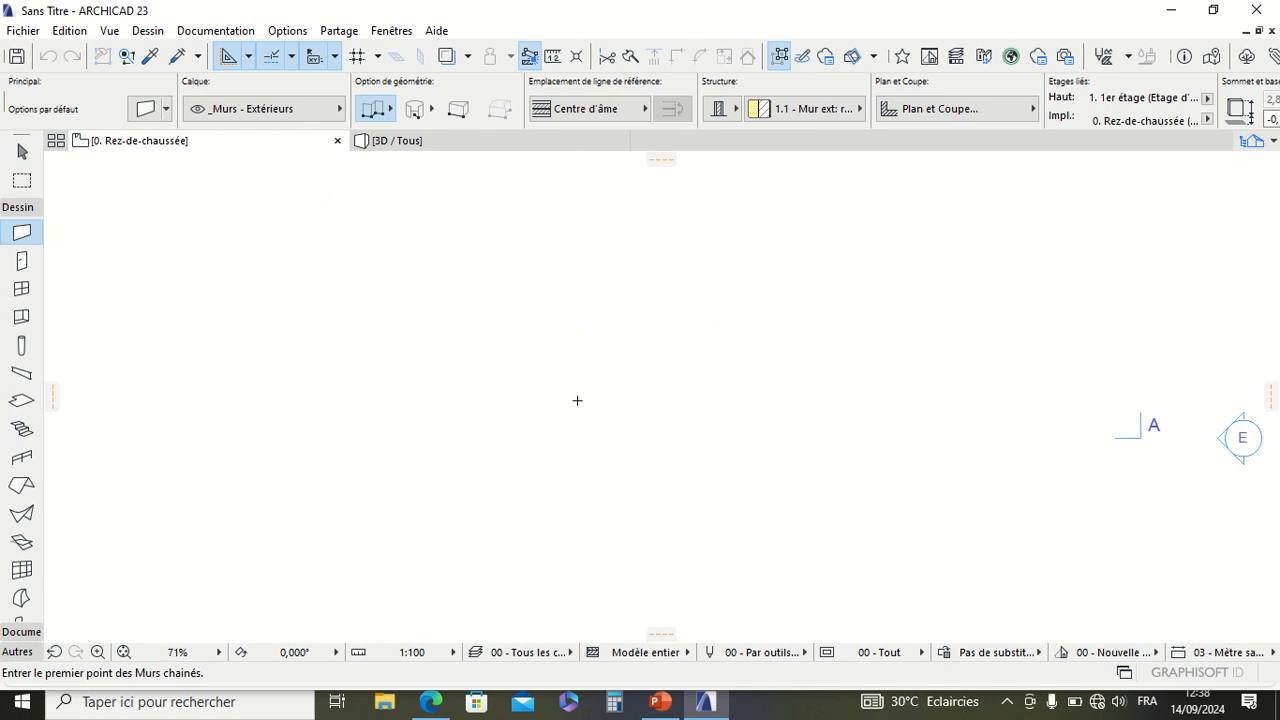
scroll(560, 300, down, 3)
scroll(553, 415, up, 3)
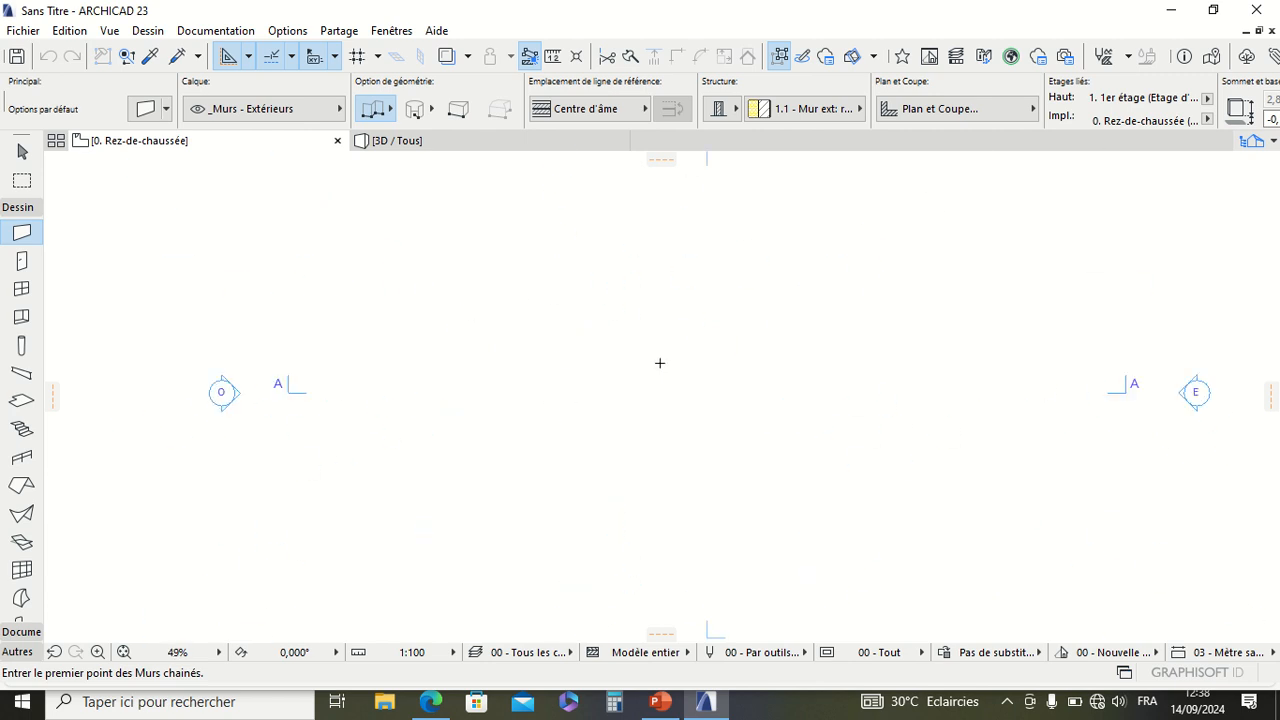
scroll(660, 363, down, 3)
middle_drag(678, 337, 534, 378)
scroll(540, 338, up, 3)
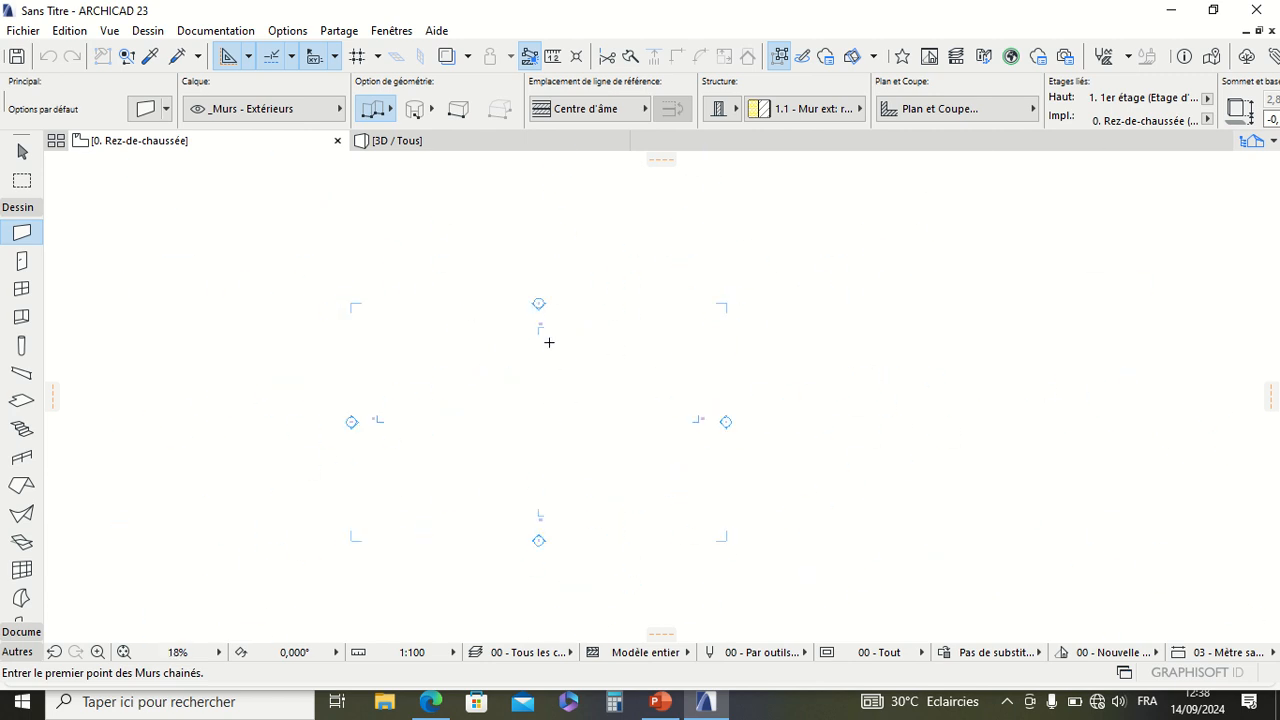
scroll(632, 474, down, 2)
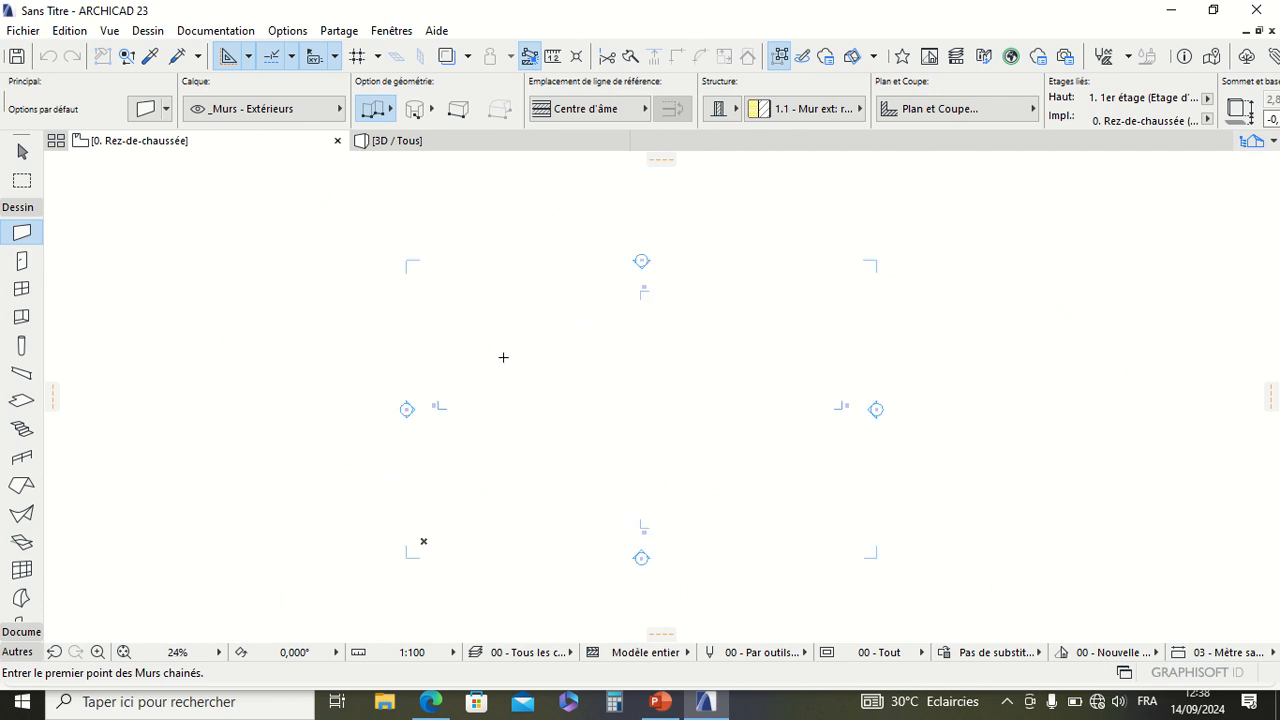
Step: Display the Navigator permanently beside the ground floor plan
click(1258, 141)
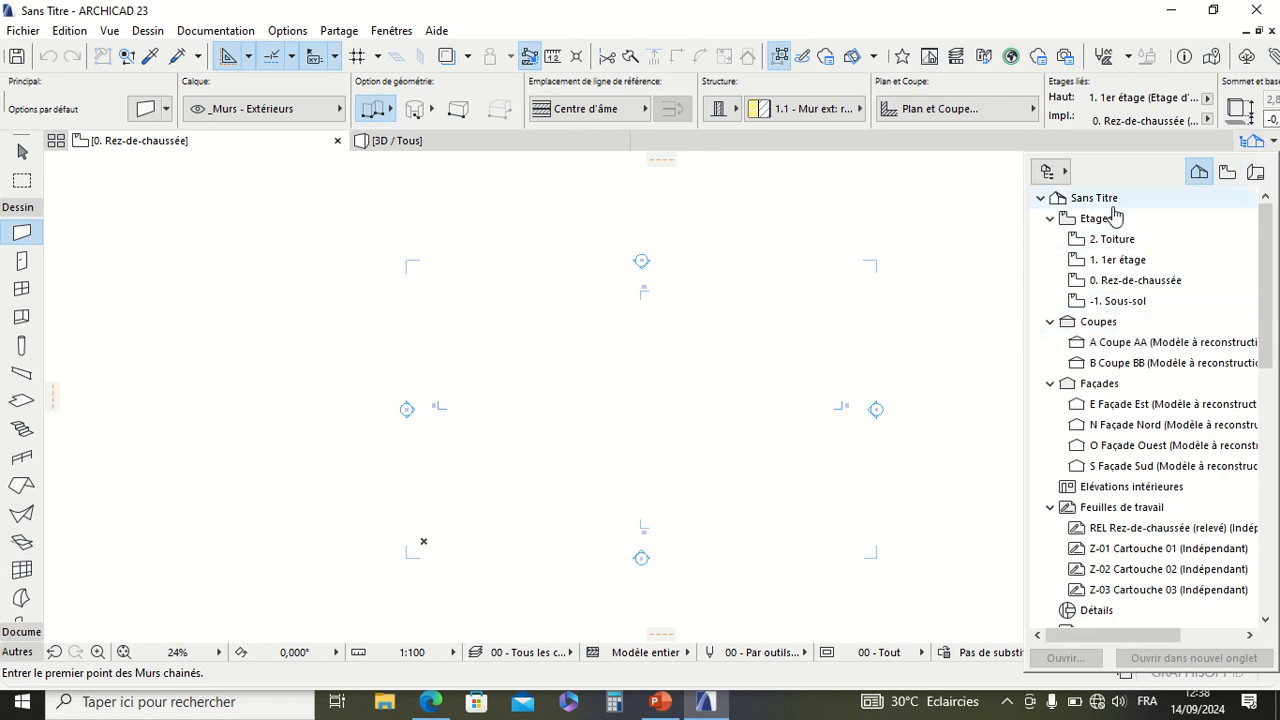
click(1048, 176)
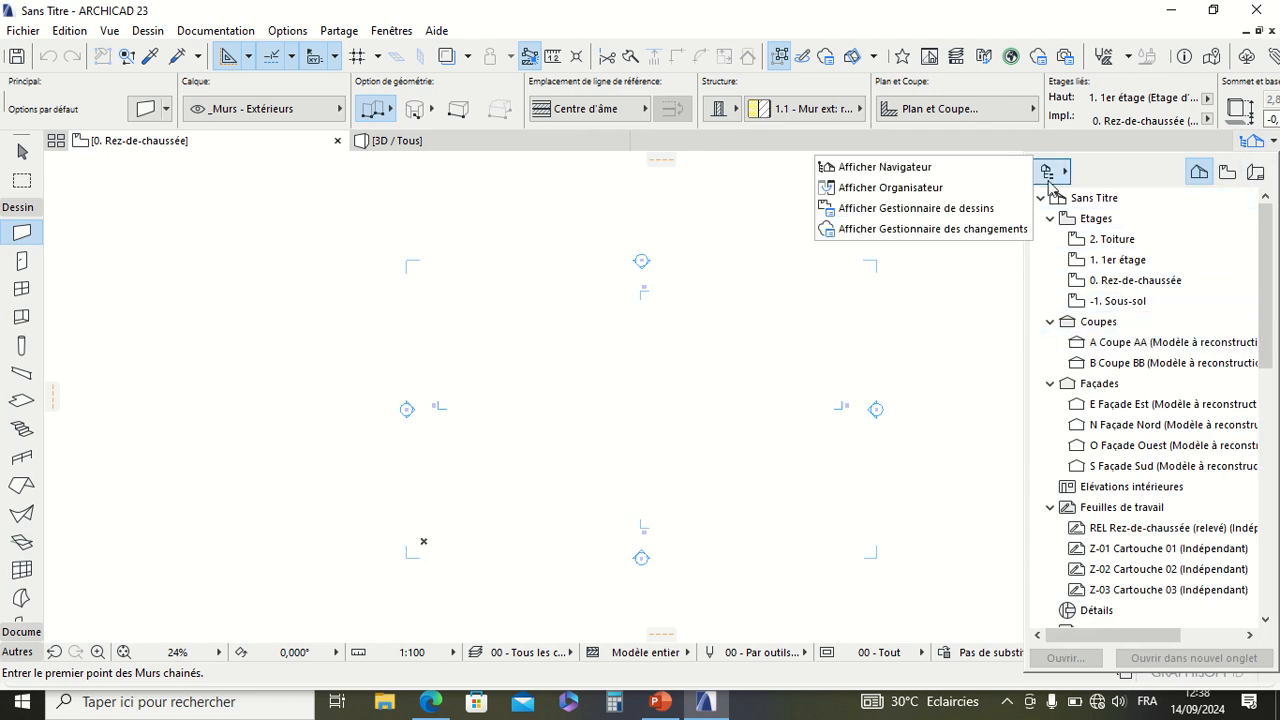
click(949, 171)
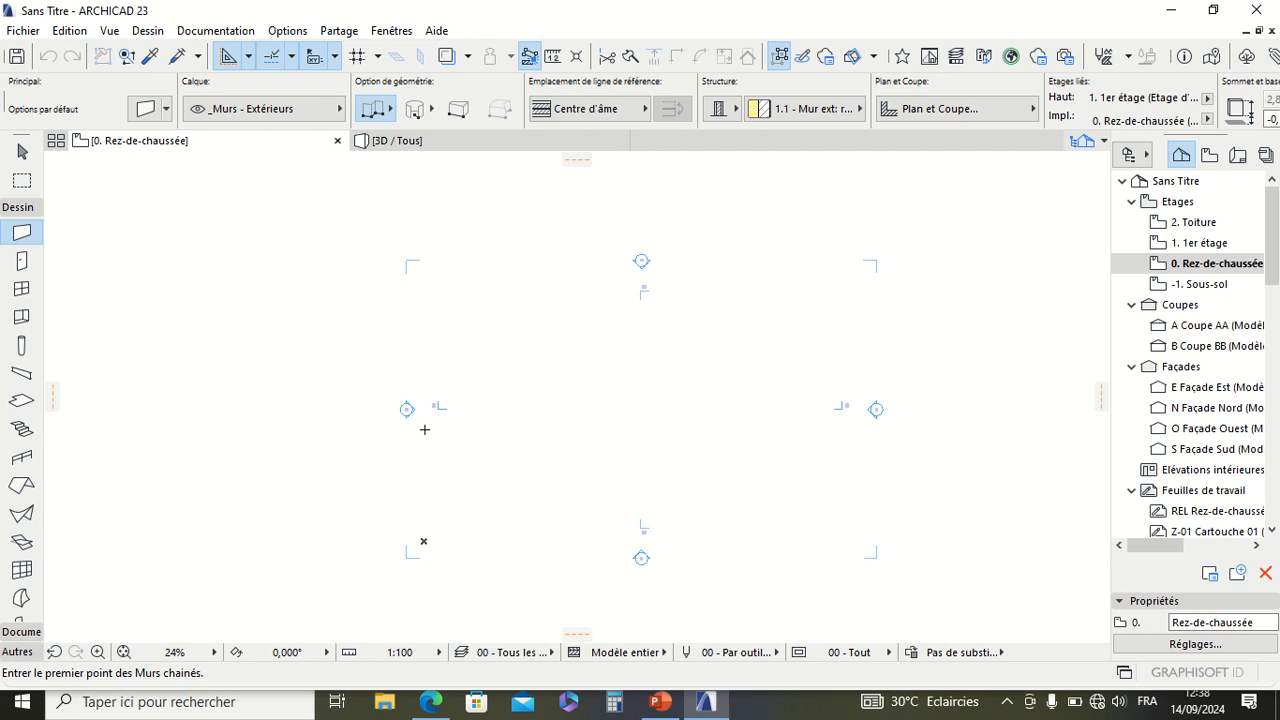
Step: Change the project's working length unit to centimètre in the project preferences
click(287, 32)
click(203, 317)
click(290, 33)
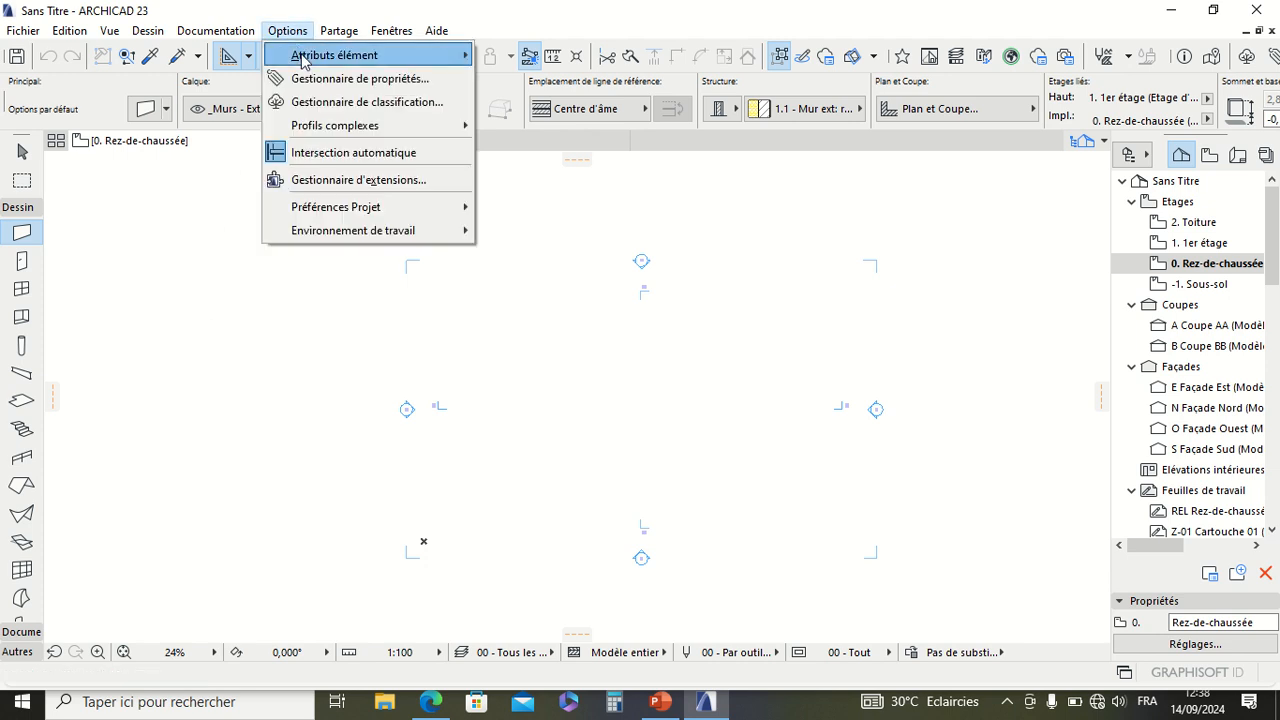
mouse_move(338, 220)
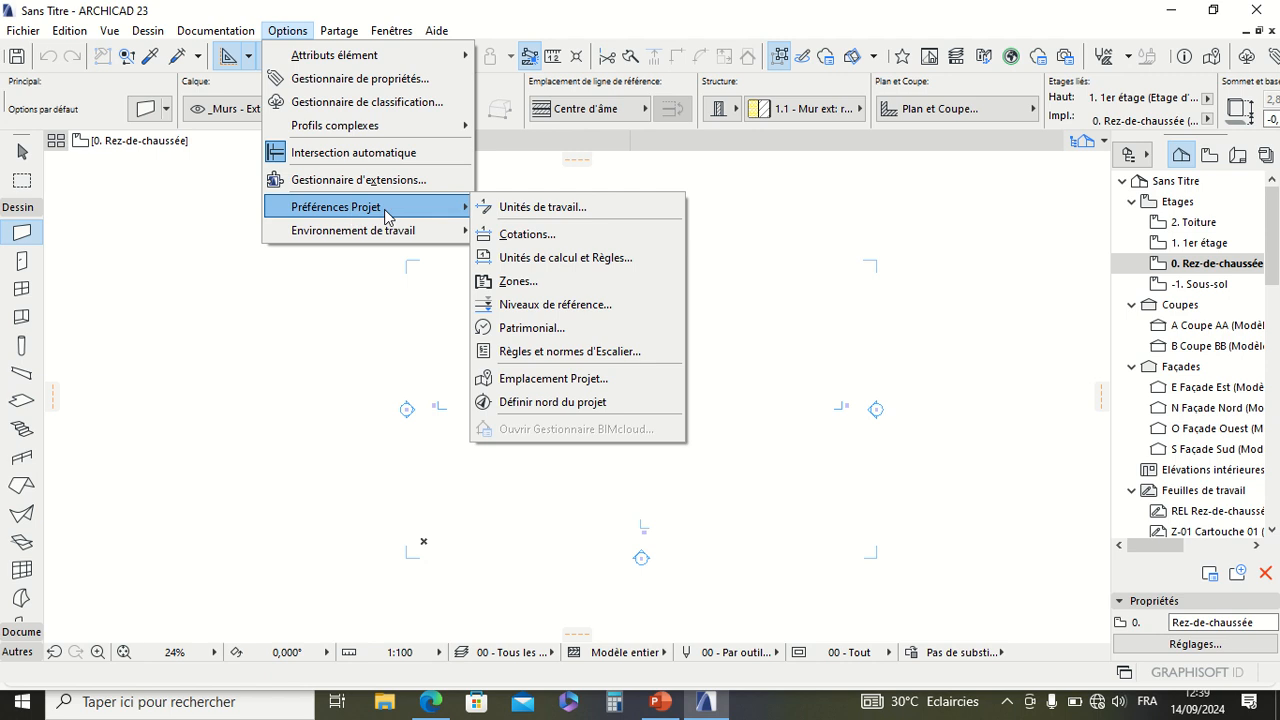
click(549, 206)
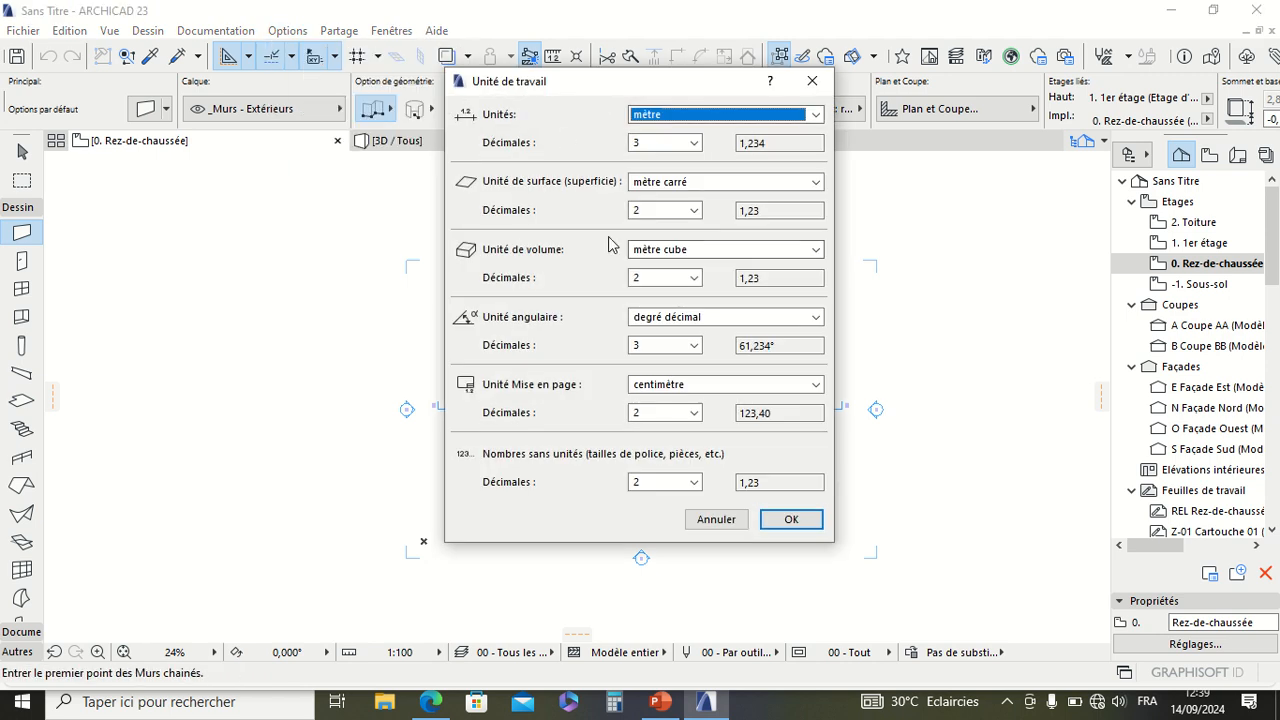
click(708, 114)
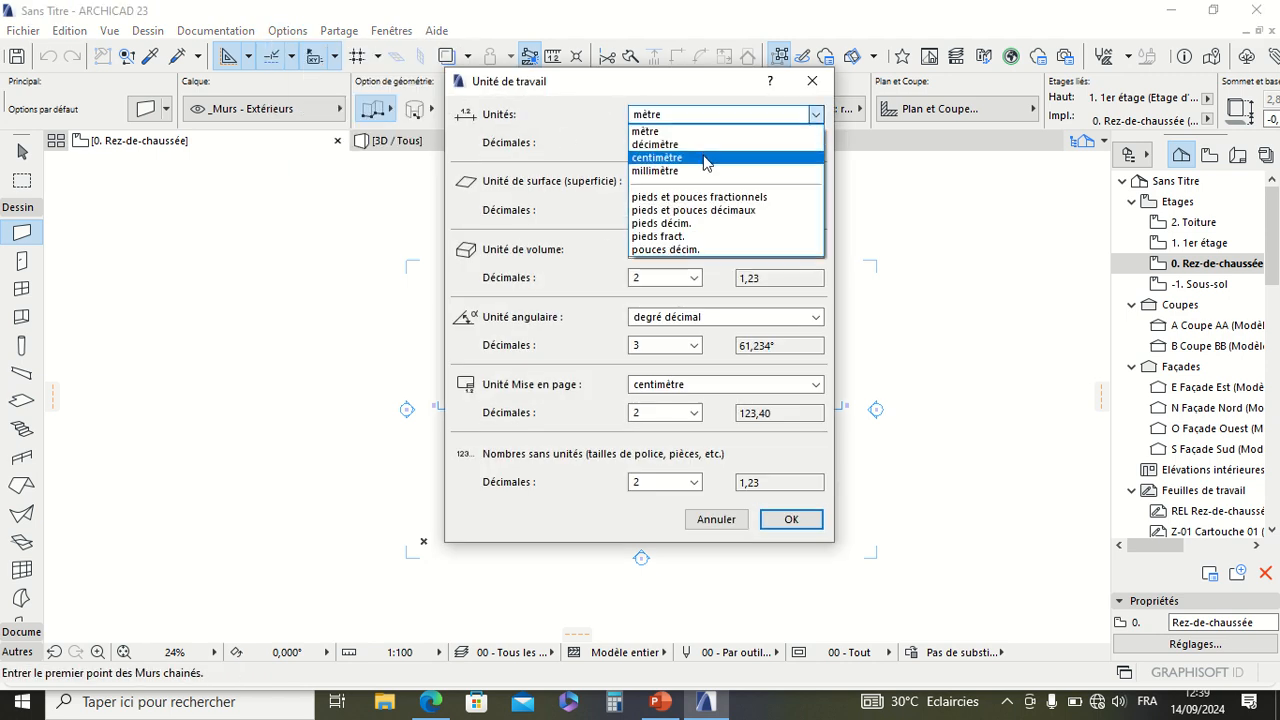
click(665, 163)
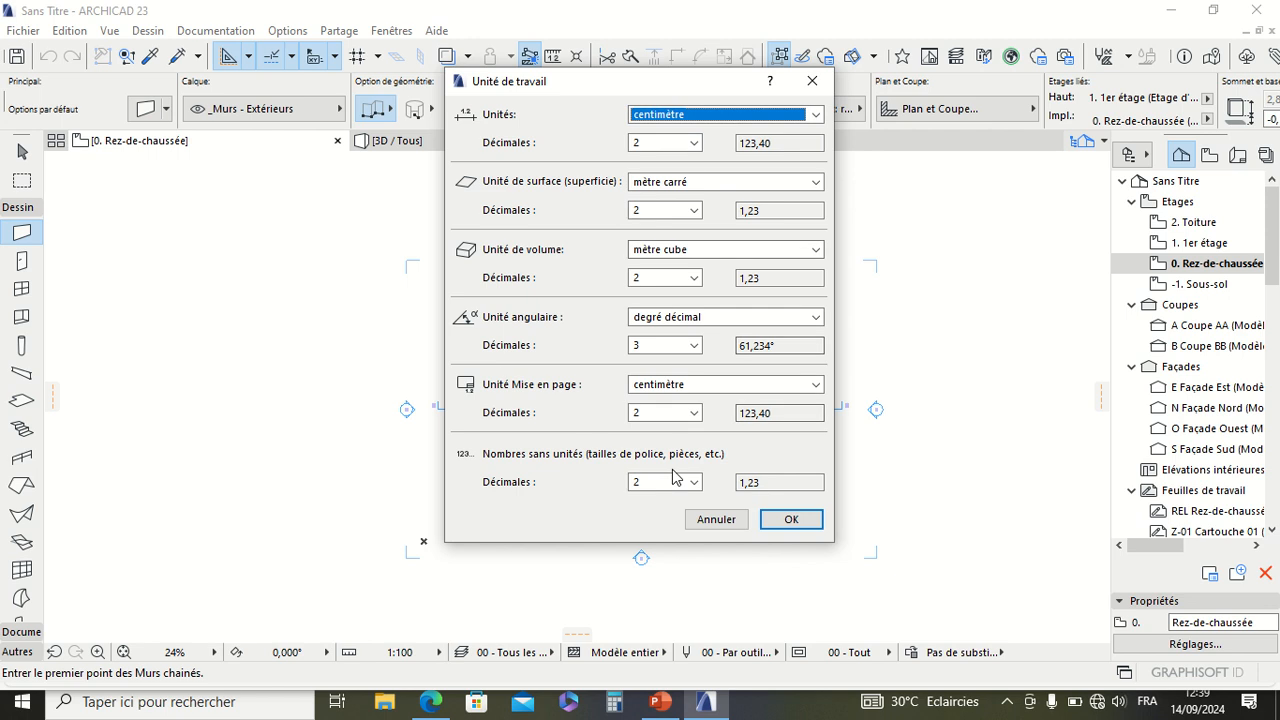
click(779, 518)
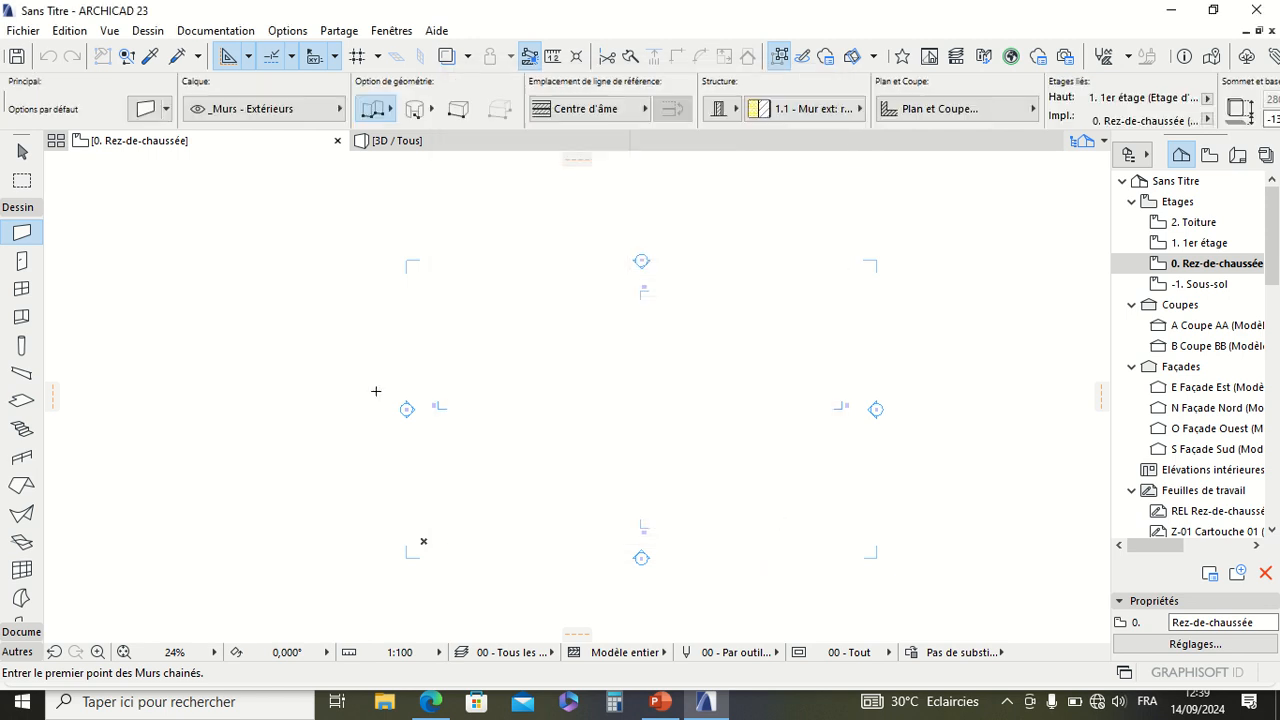
Step: Activate the Column tool (Poteau) and open its default settings
scroll(430, 384, up, 3)
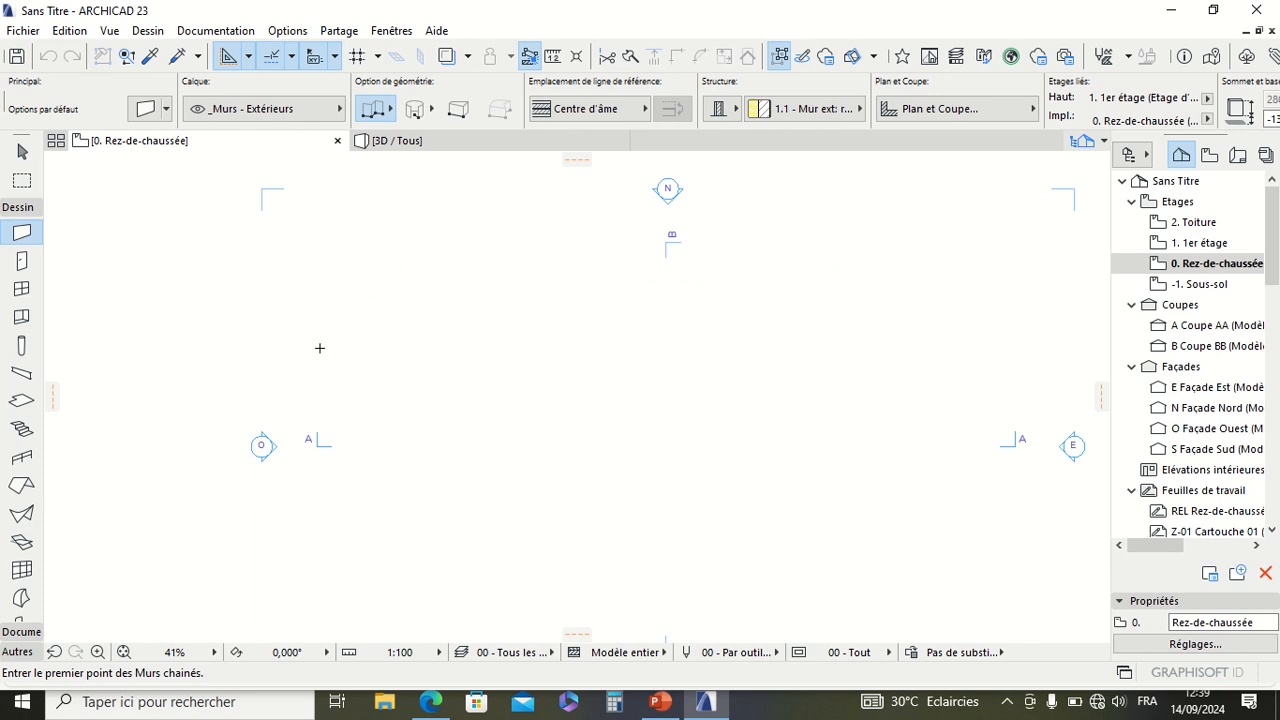
click(24, 345)
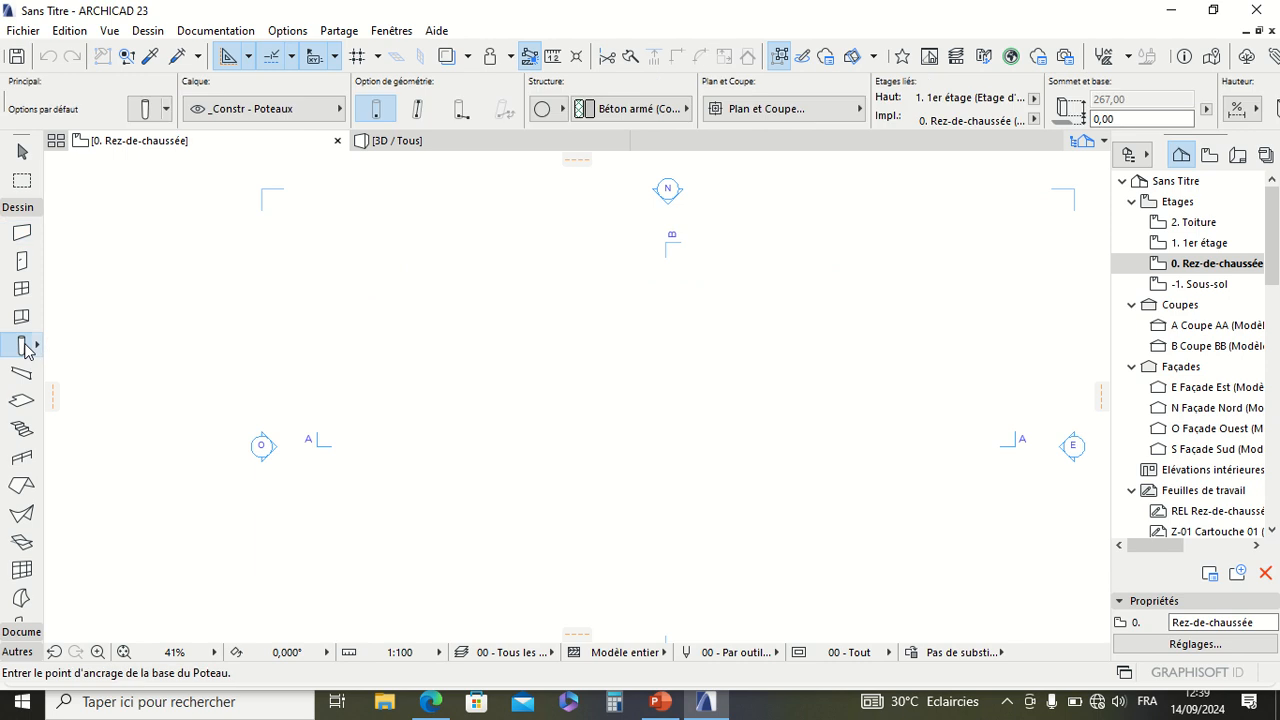
click(147, 110)
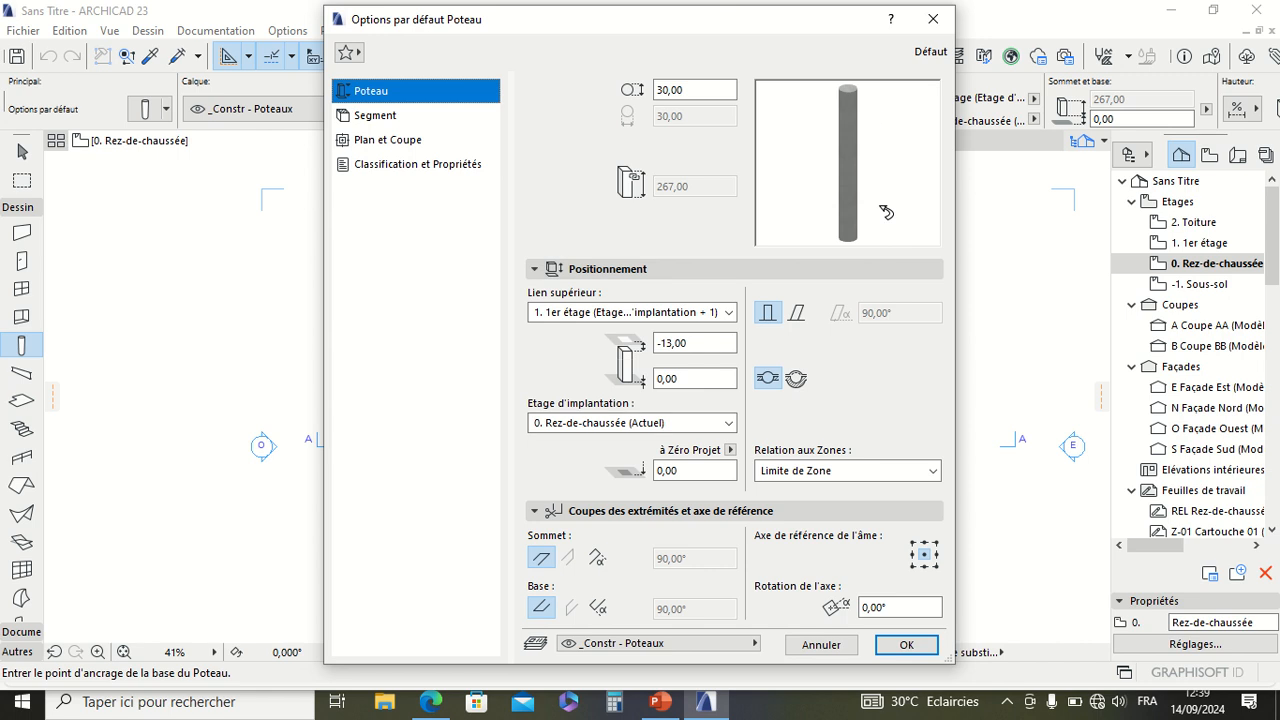
click(822, 645)
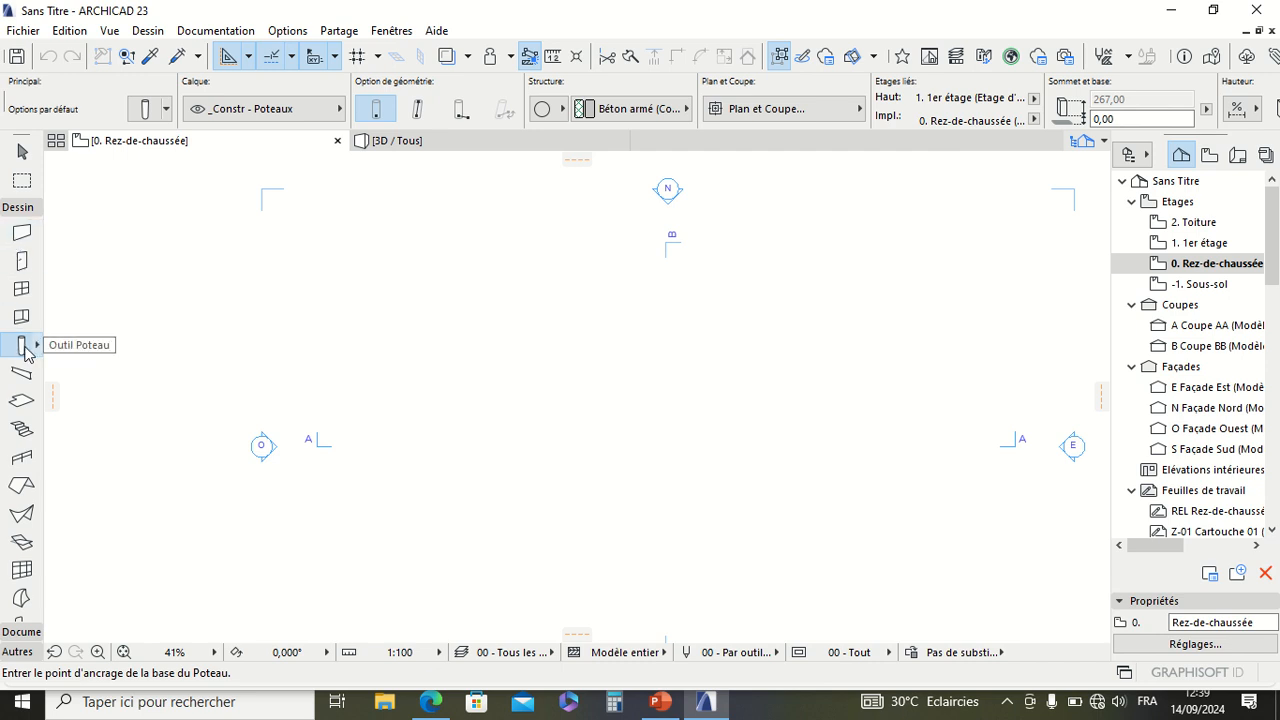
click(140, 111)
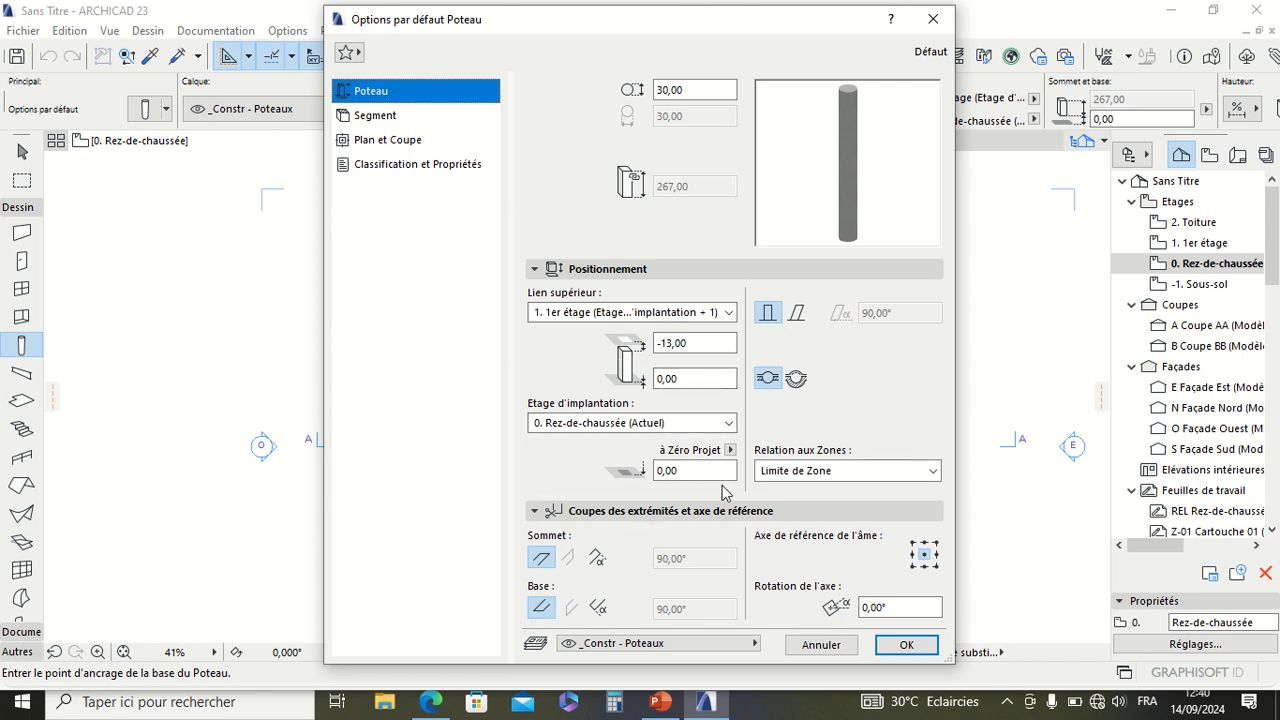
Step: Review the column's upper link options and its Segment settings for structure and material
click(730, 313)
click(730, 316)
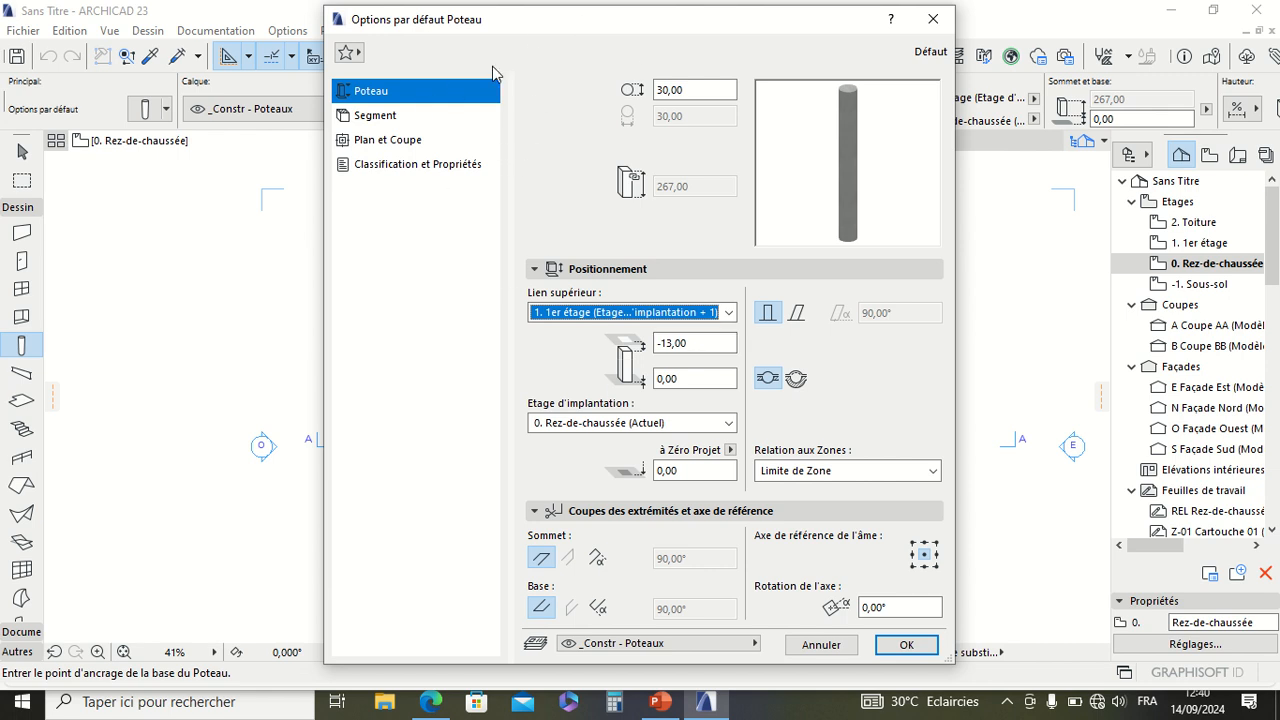
click(369, 117)
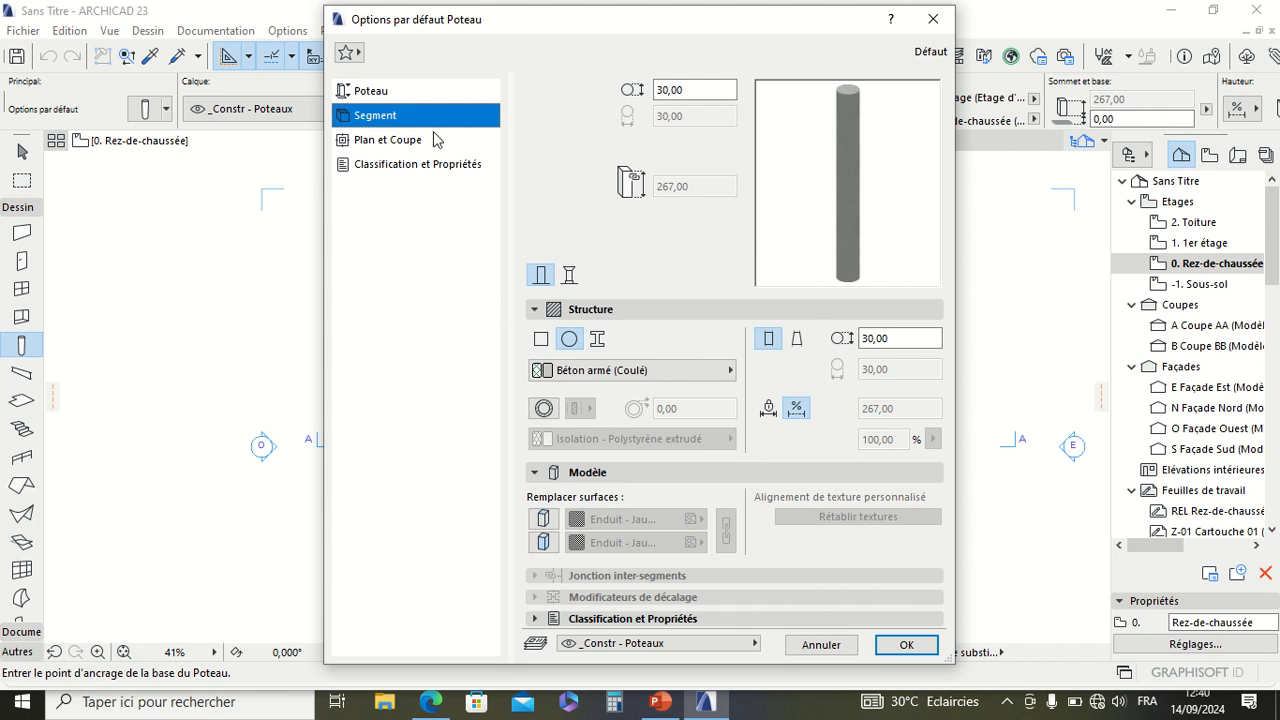
click(402, 92)
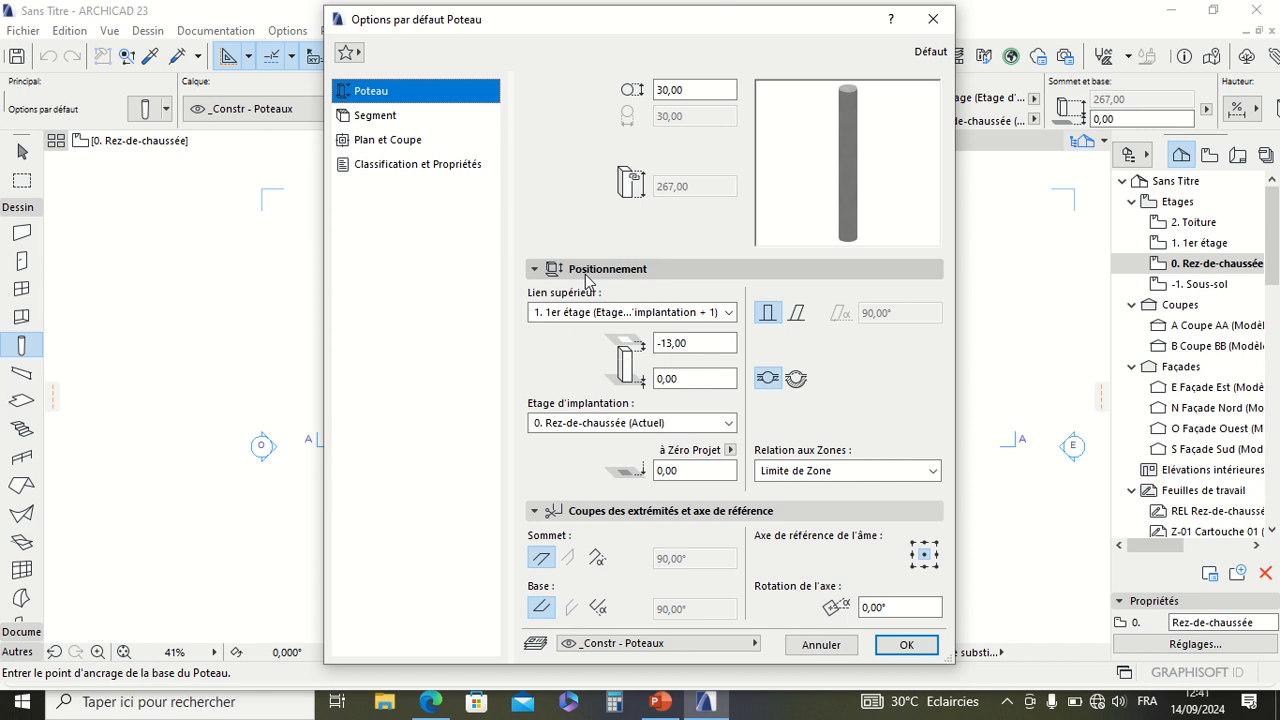
mouse_move(655, 8)
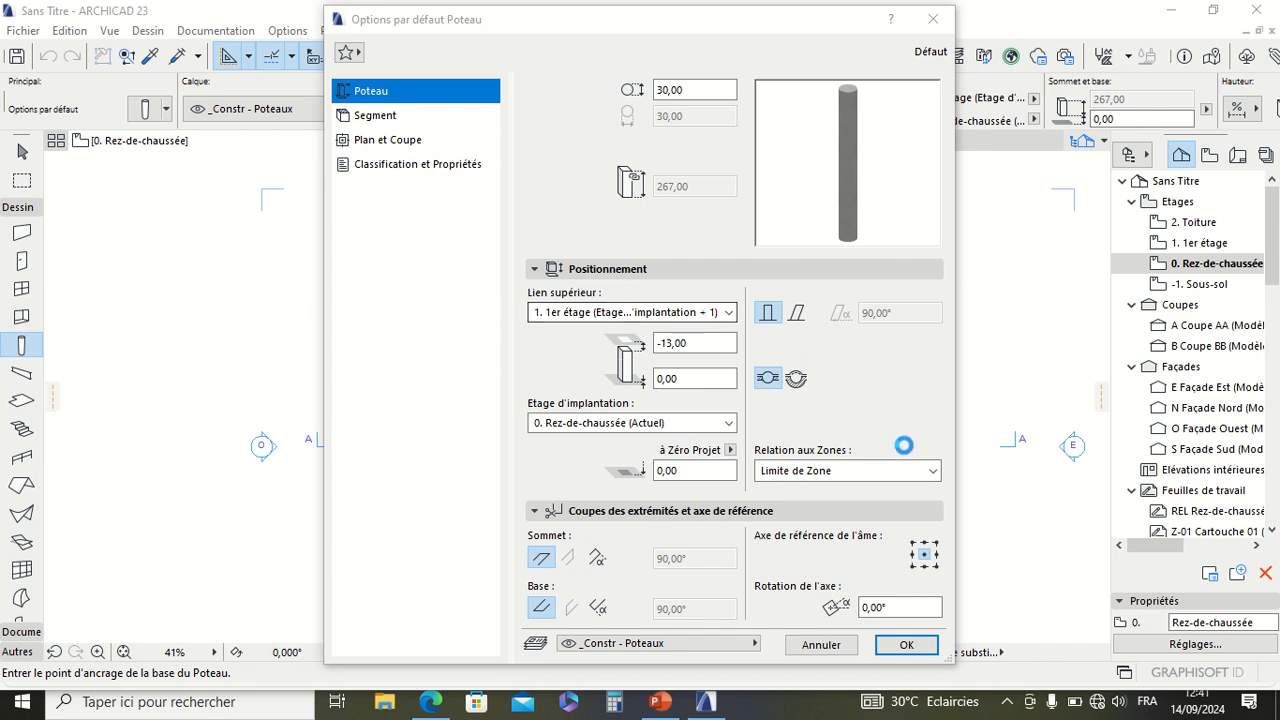
Step: Set the column's upper link to Non lié and its height to 280 cm
click(661, 313)
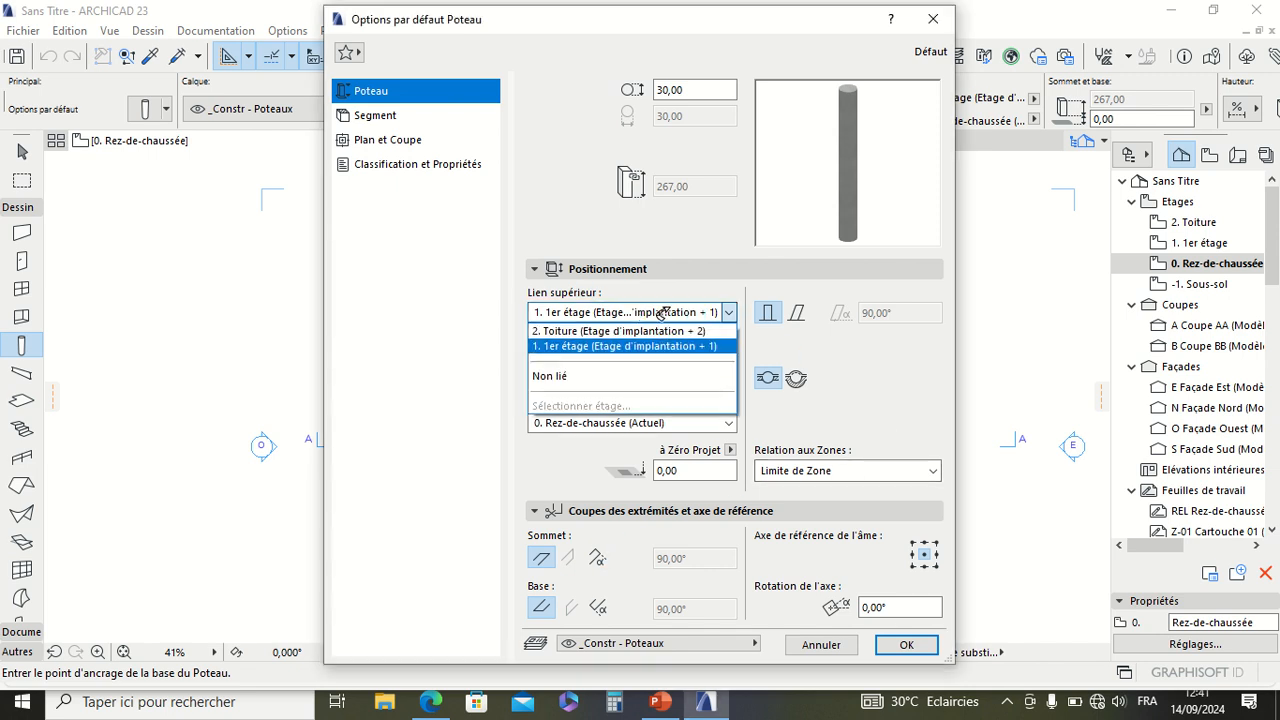
click(578, 376)
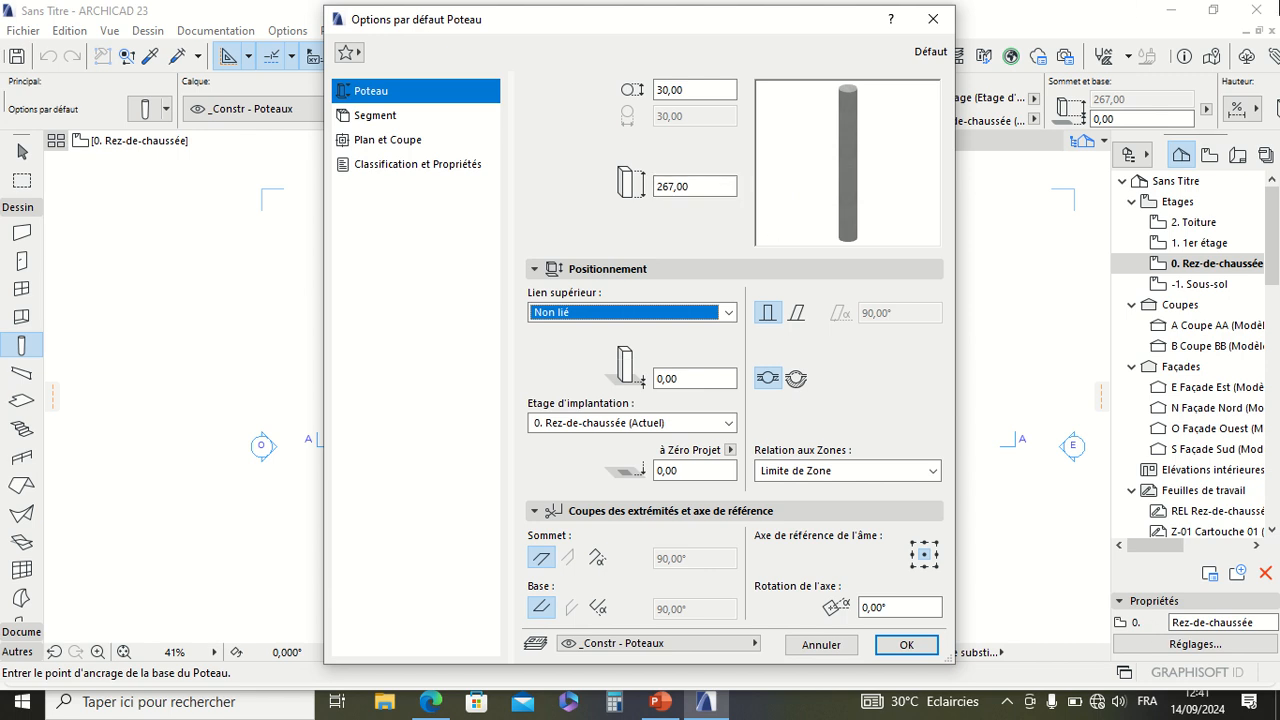
click(699, 190)
drag(699, 190, 637, 193)
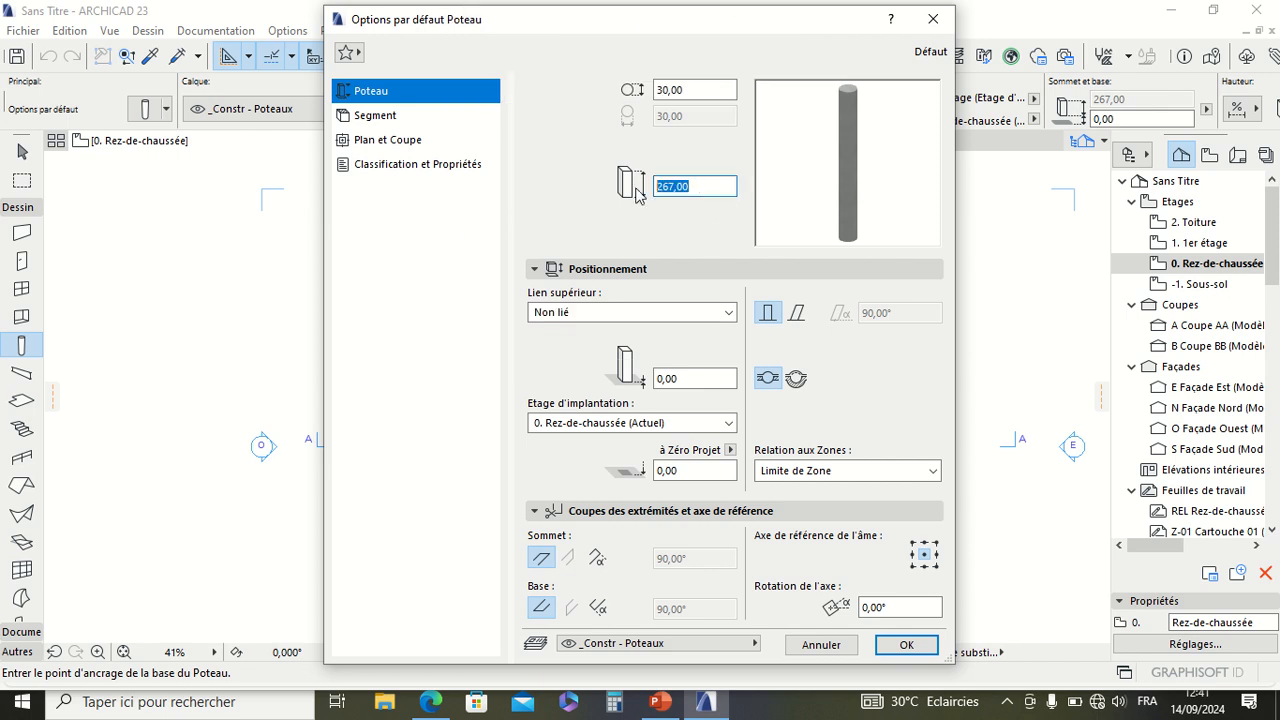
text(2)
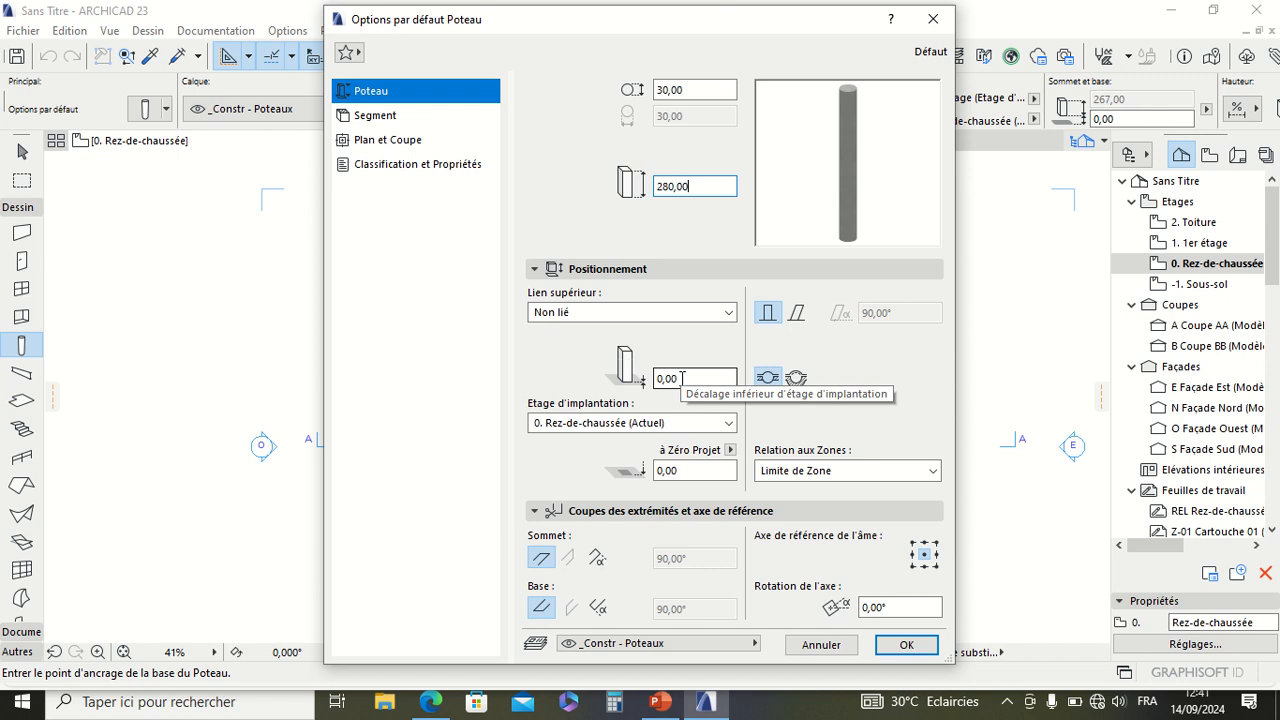
mouse_move(758, 2)
click(482, 63)
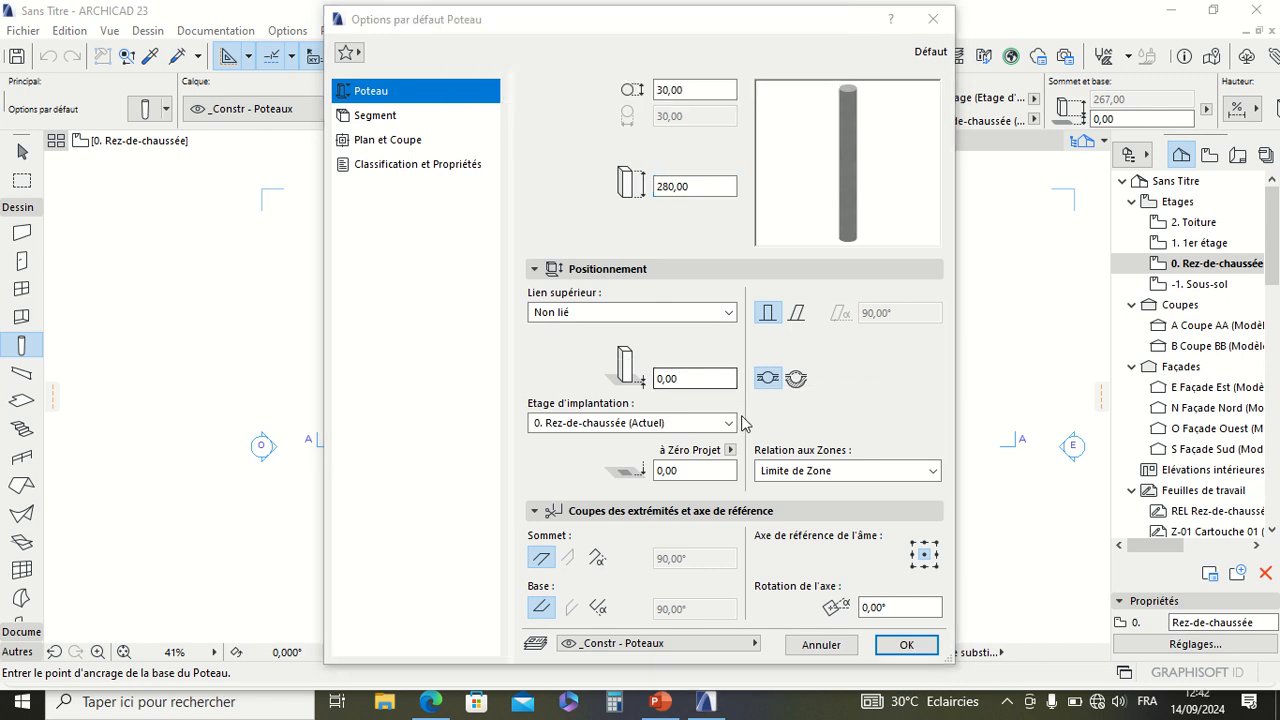
click(681, 376)
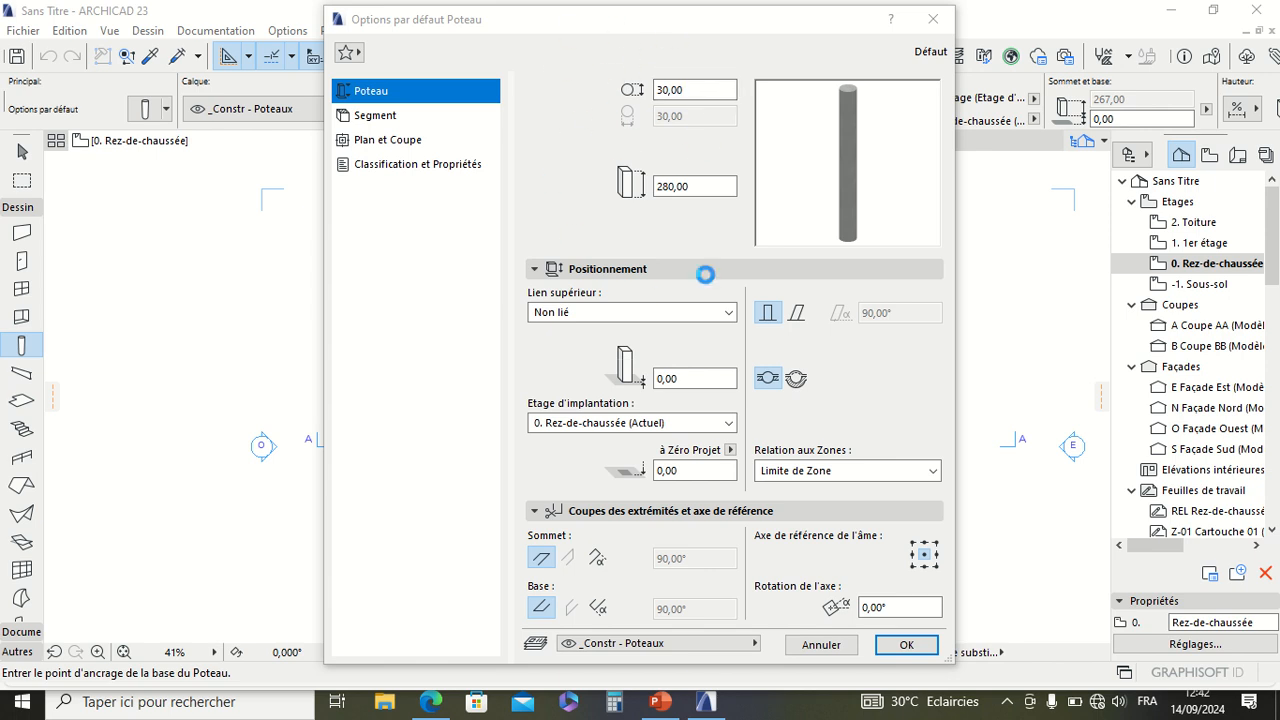
Step: Try the inclined column option and a custom top-end cut angle, restoring the vertical column and the default cut
click(797, 313)
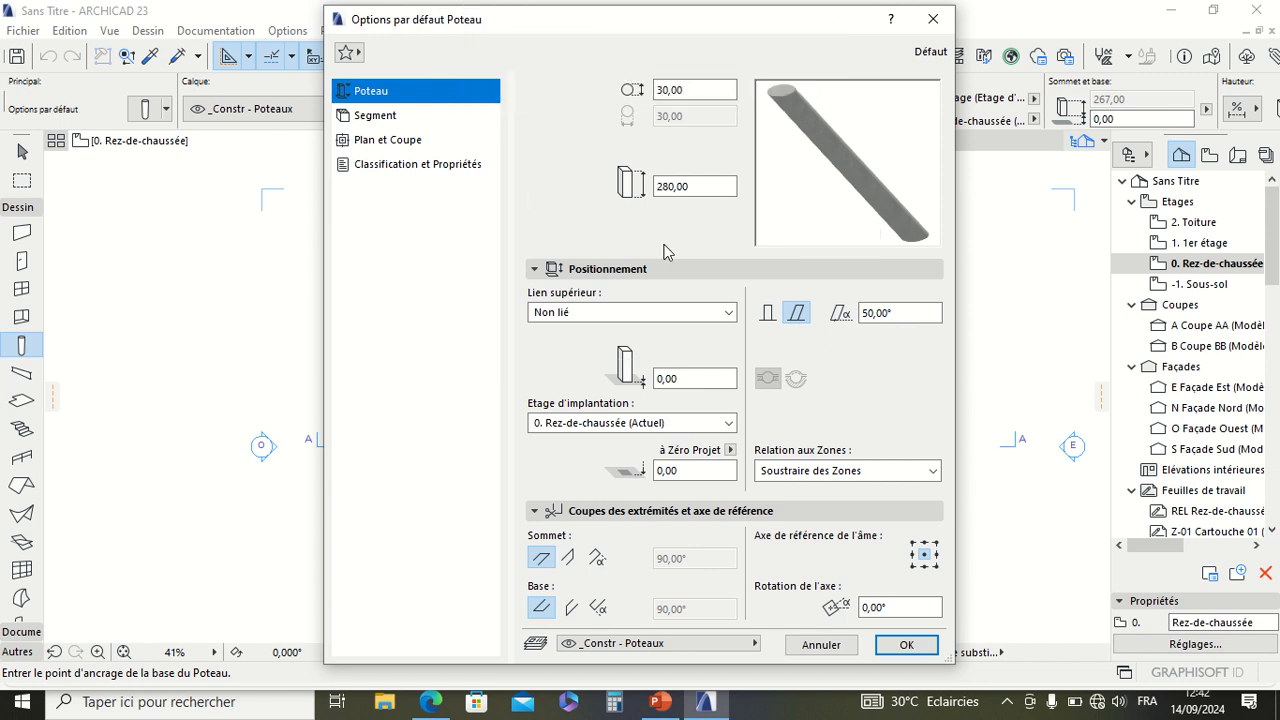
click(767, 316)
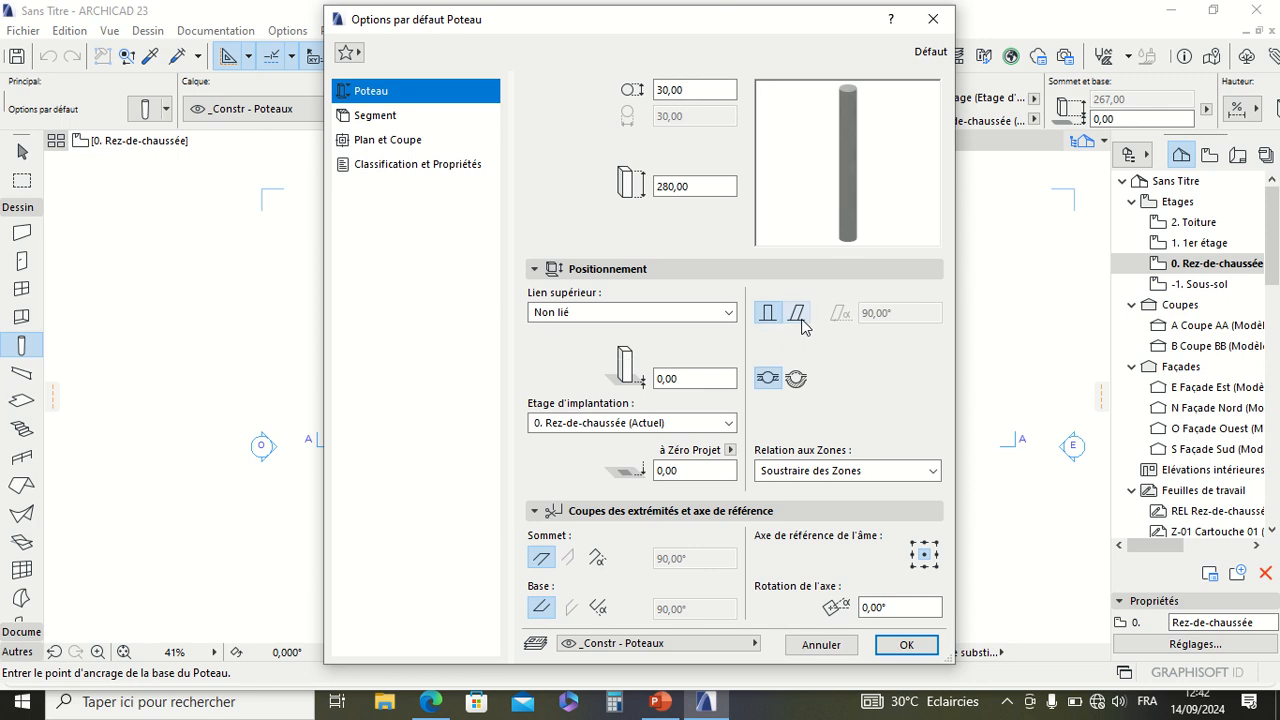
click(802, 318)
click(766, 315)
click(597, 558)
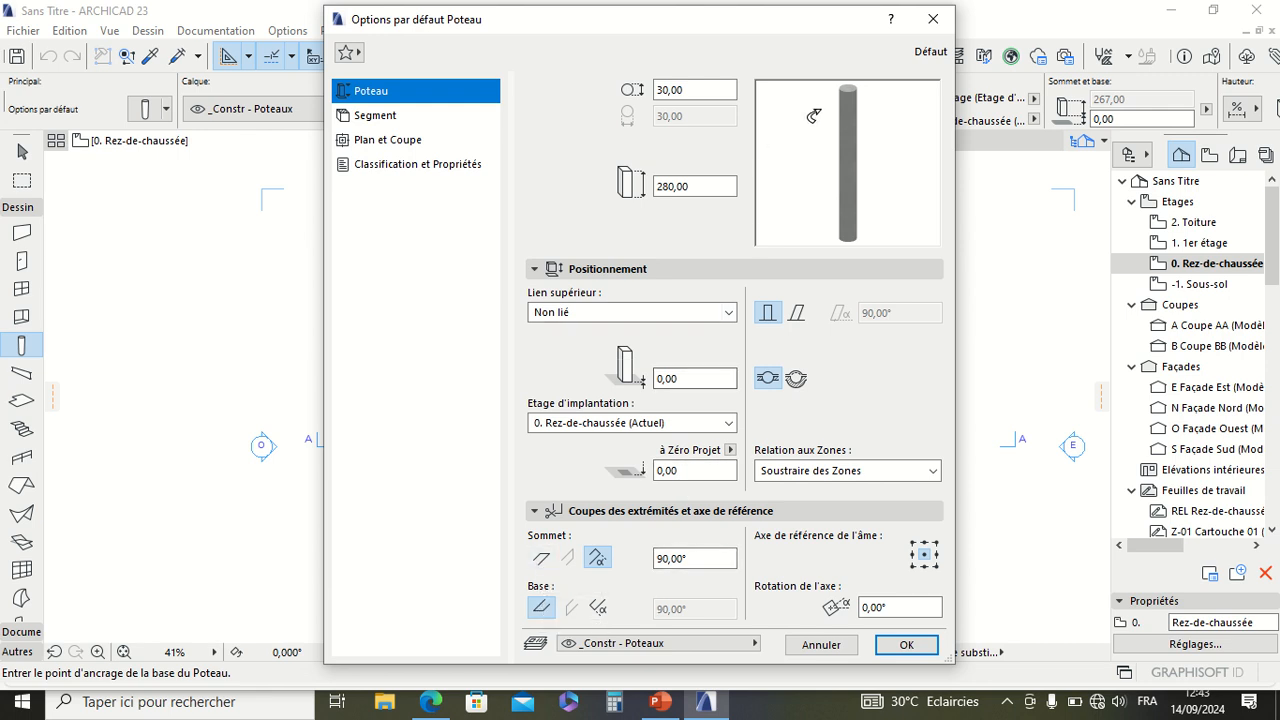
click(541, 558)
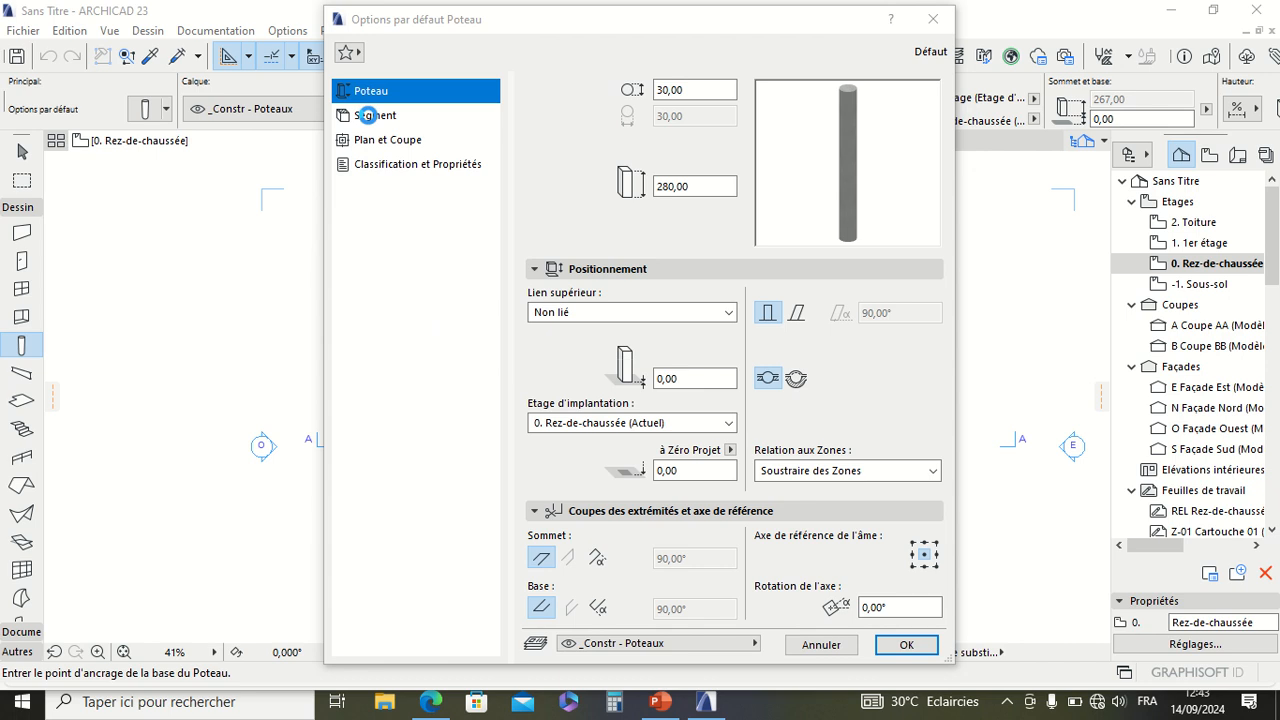
Step: Compare the rectangular, circular and complex profile structures for the column segment, and set it to rectangular
click(367, 115)
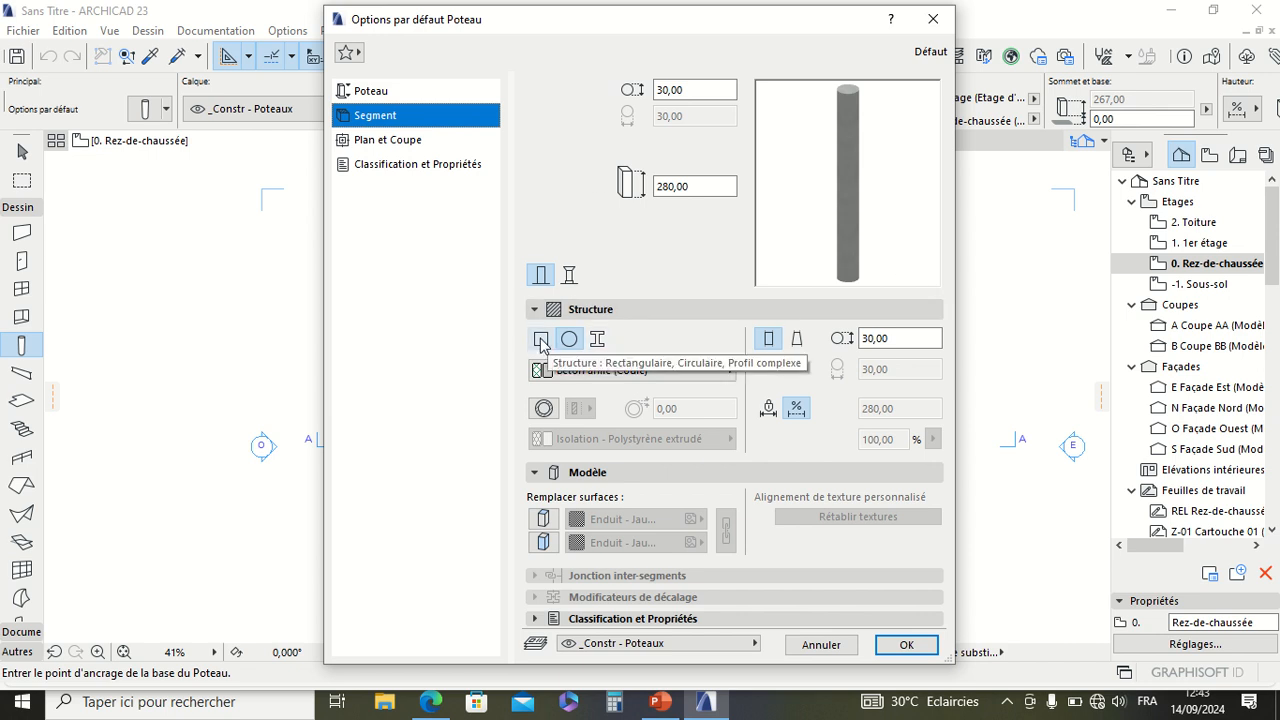
click(547, 340)
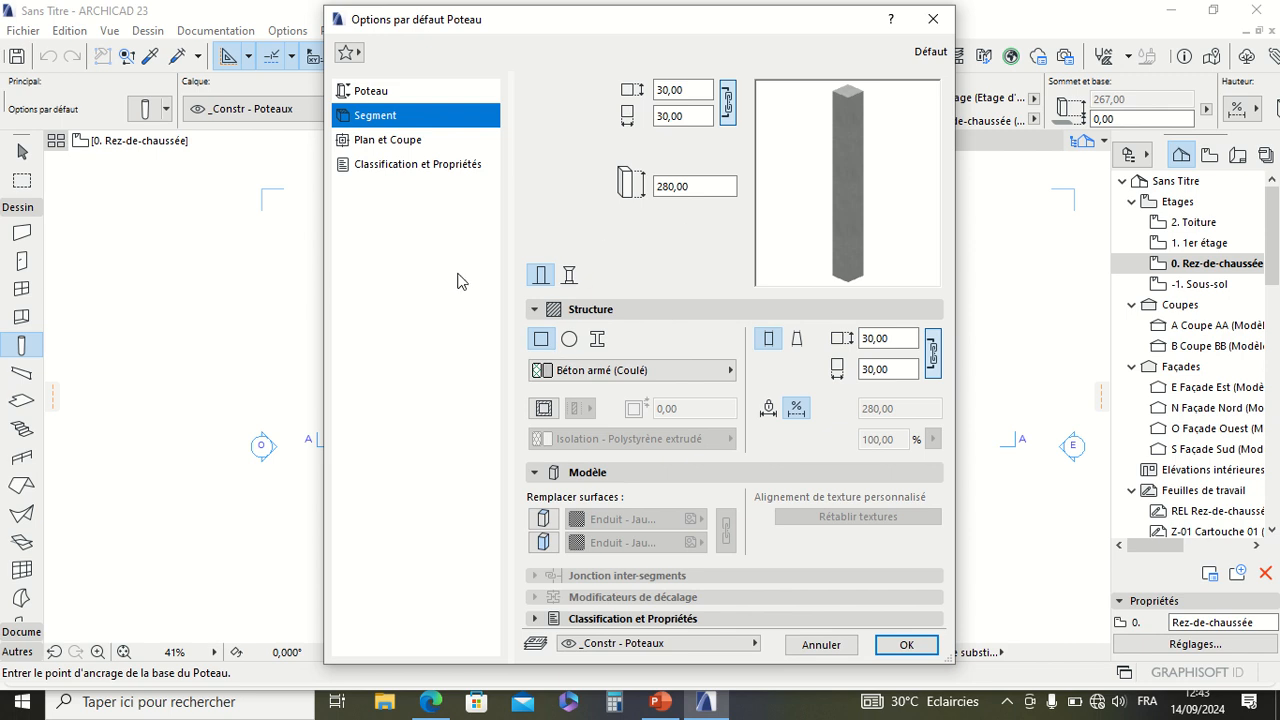
click(572, 340)
click(597, 339)
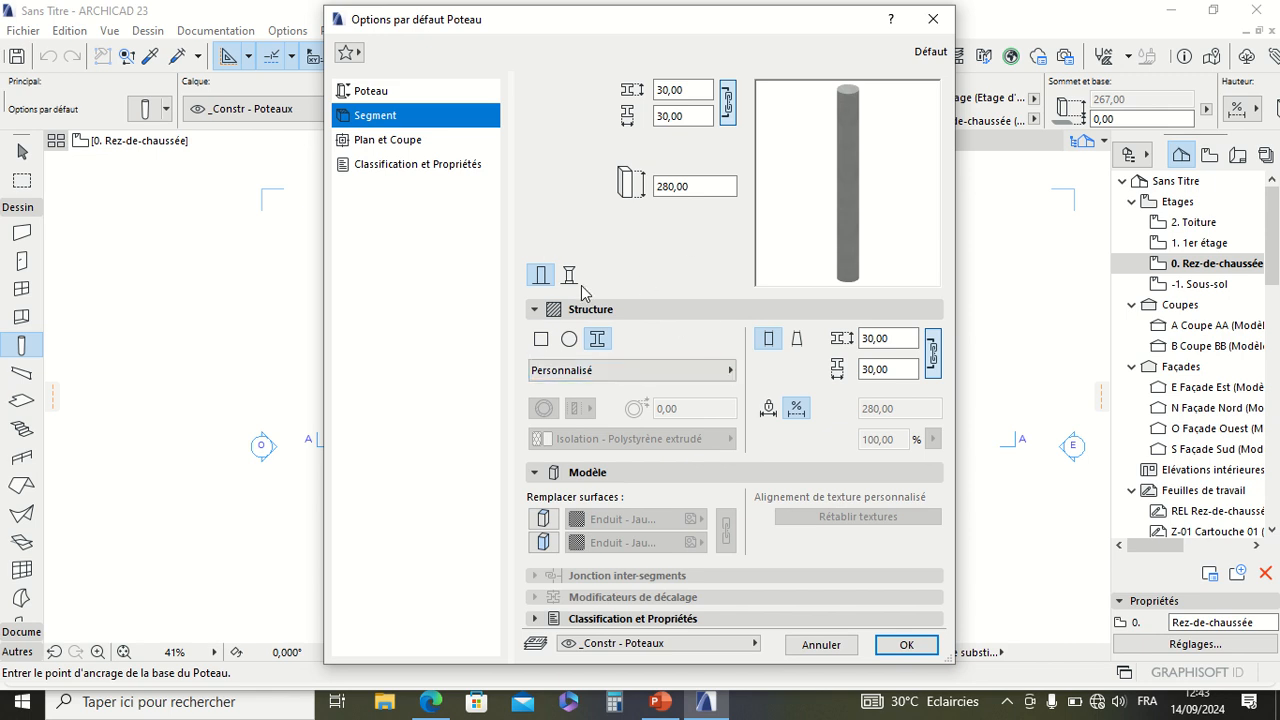
click(651, 373)
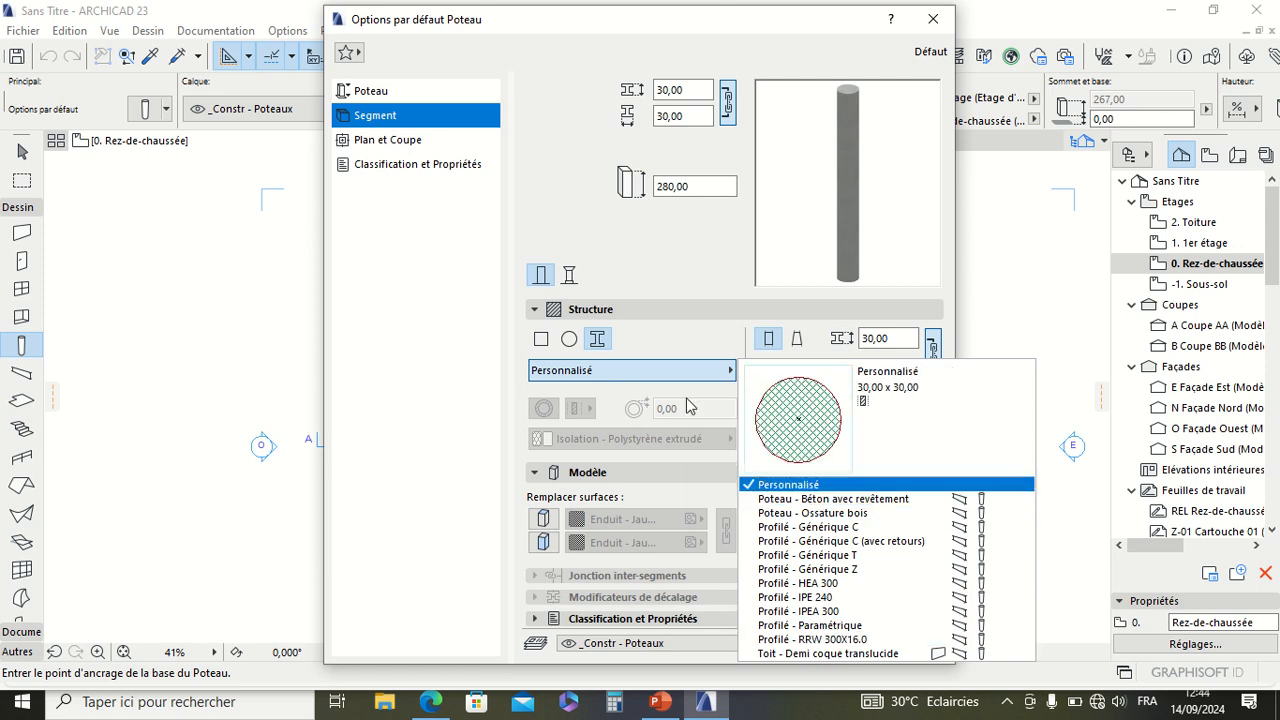
click(540, 345)
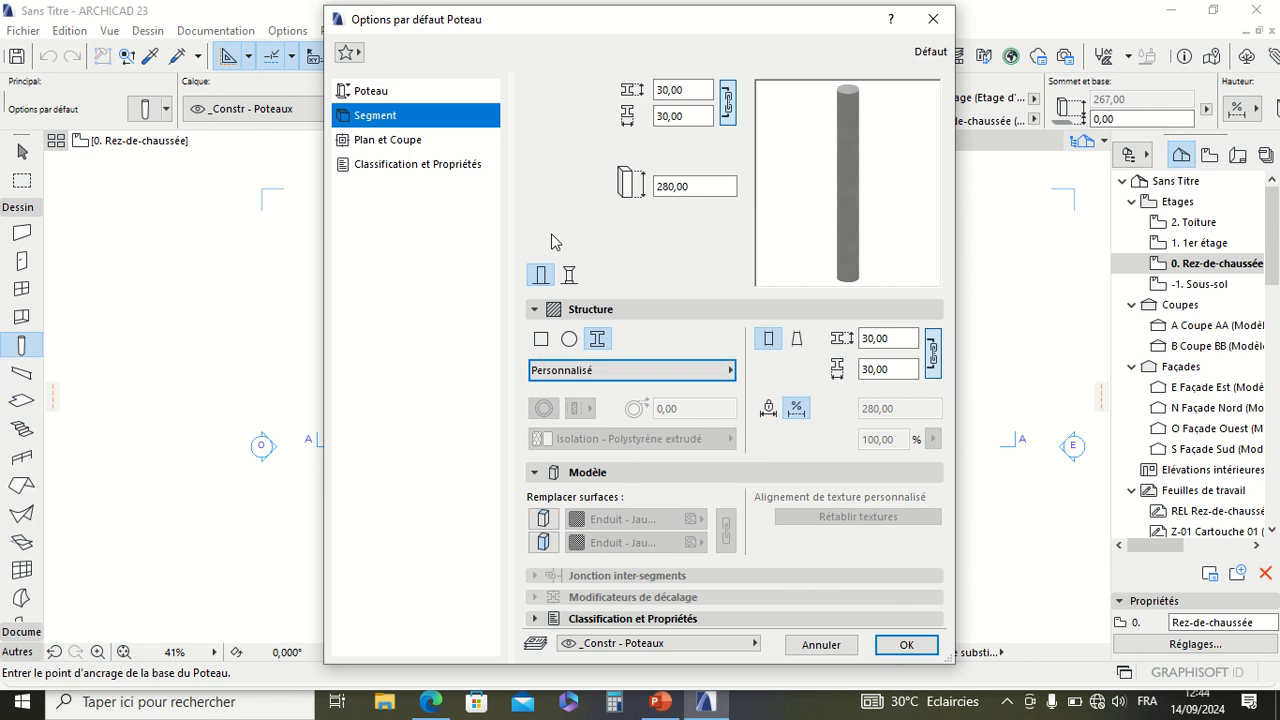
click(540, 345)
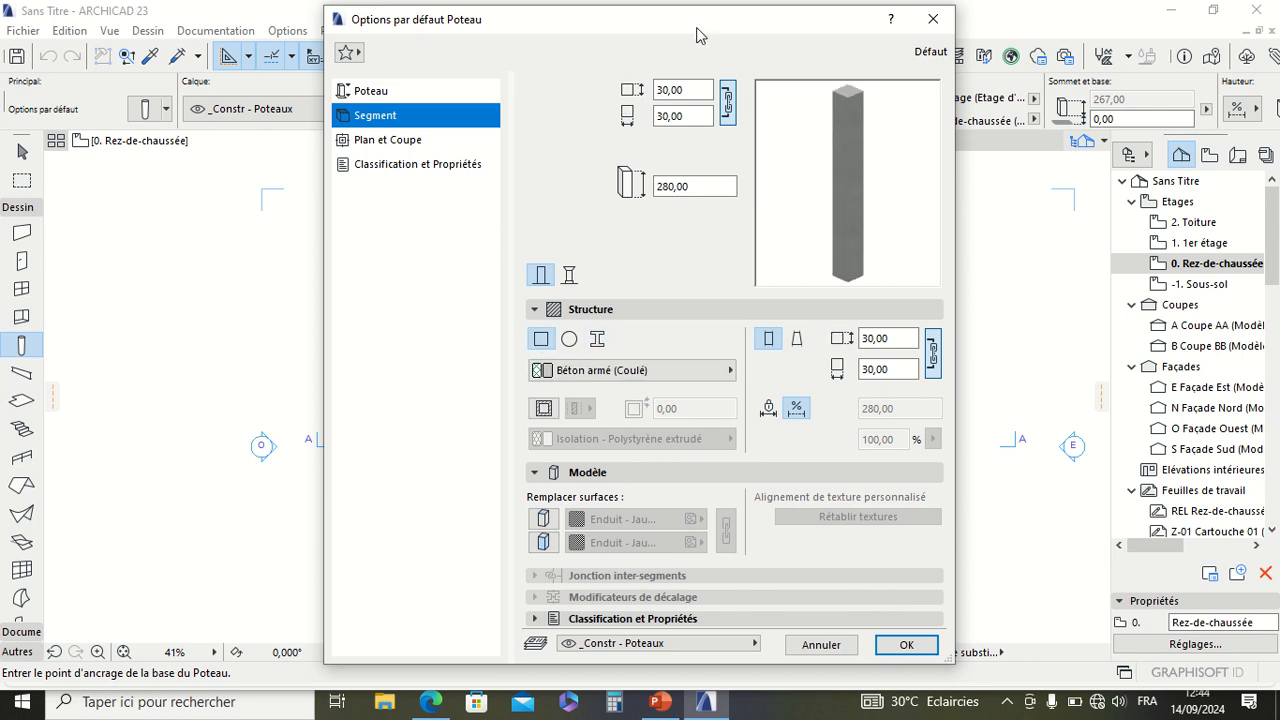
Step: Set the rectangular column's linked cross-section height and width to 15 cm
click(727, 100)
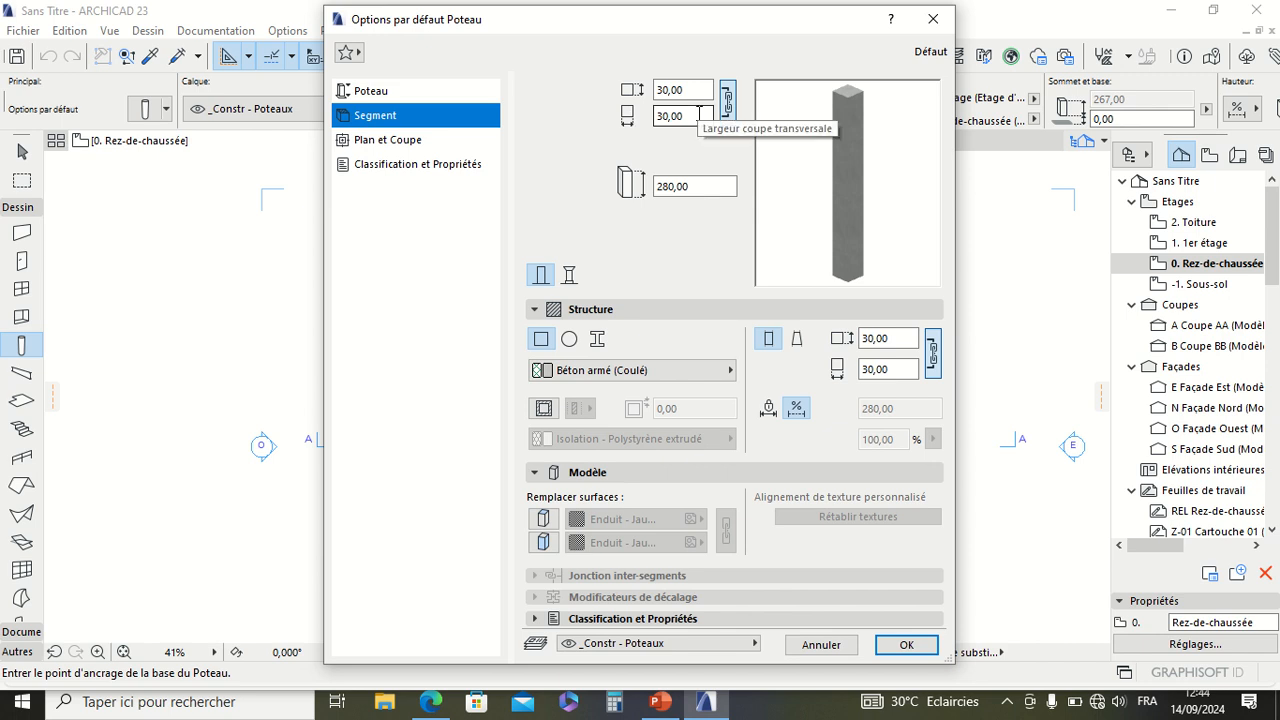
mouse_move(475, 3)
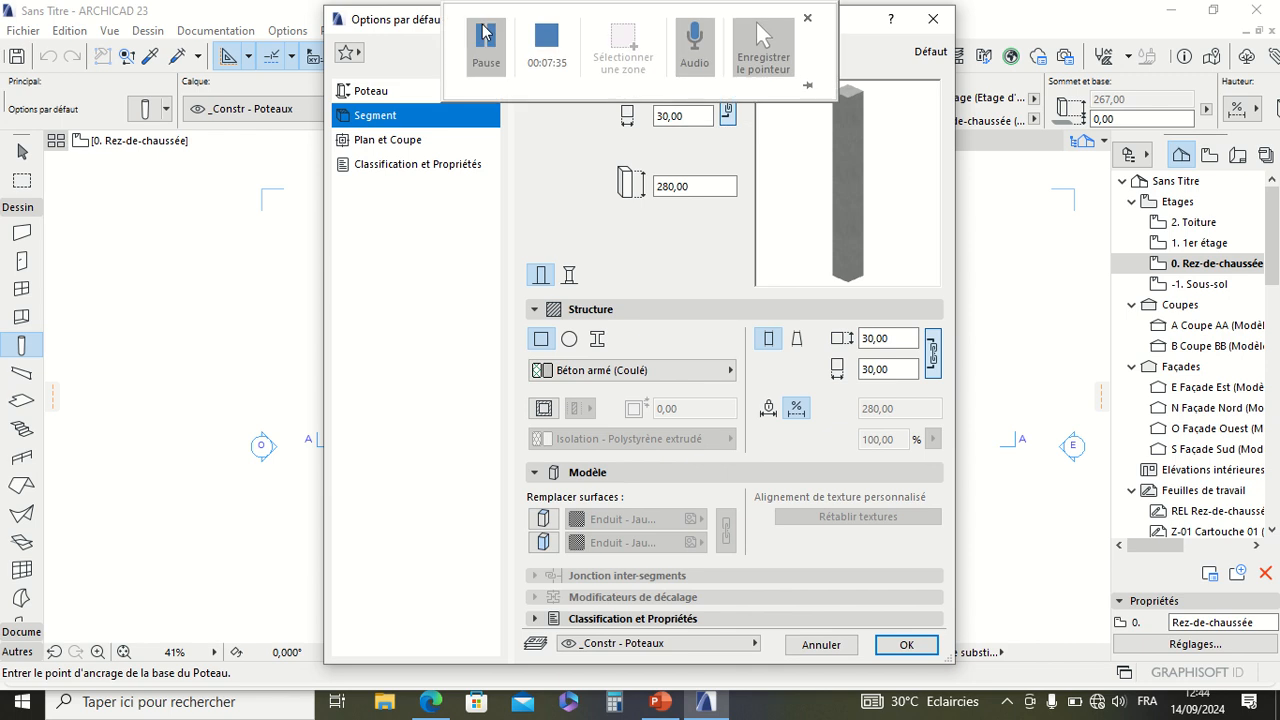
click(490, 43)
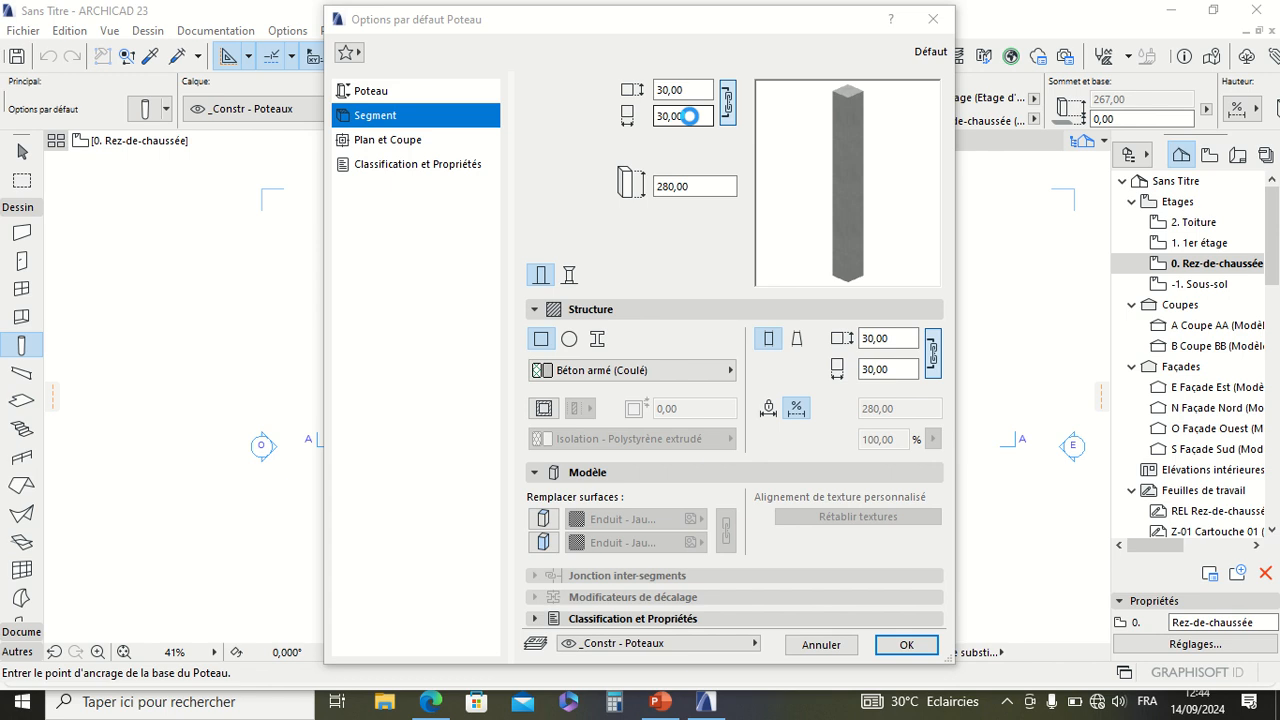
click(690, 117)
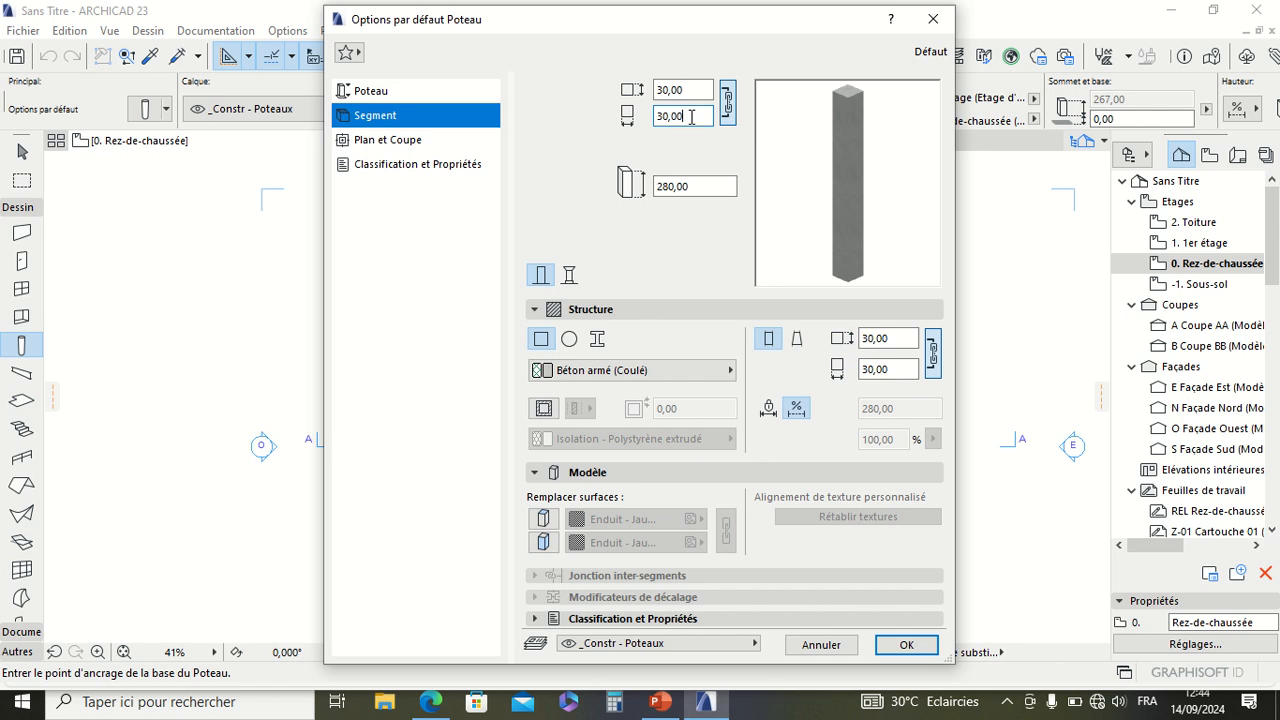
mouse_move(440, 3)
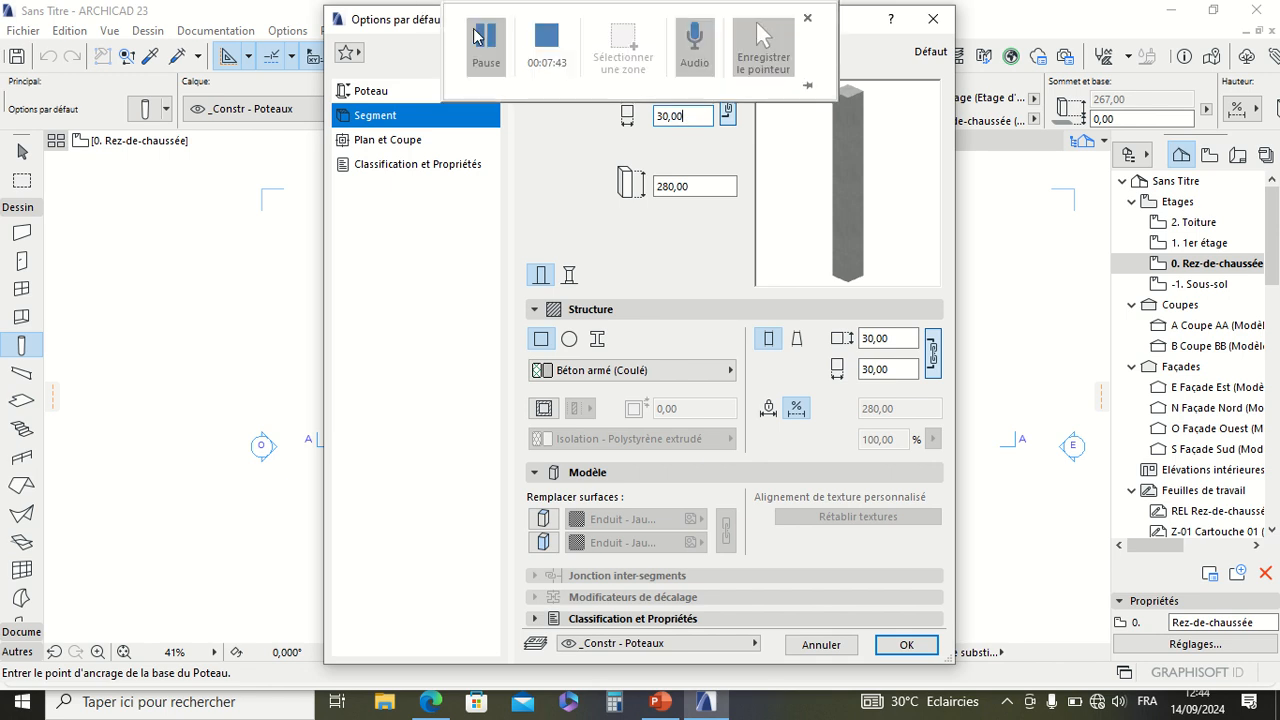
click(486, 40)
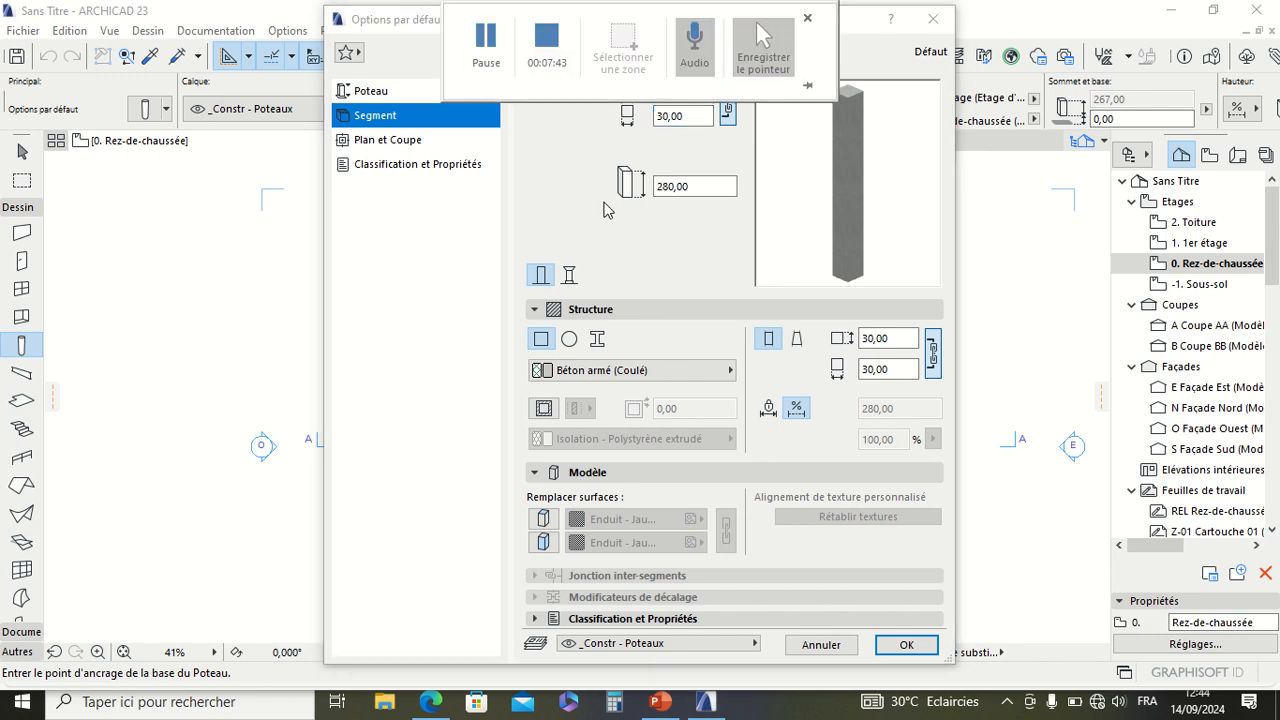
click(691, 117)
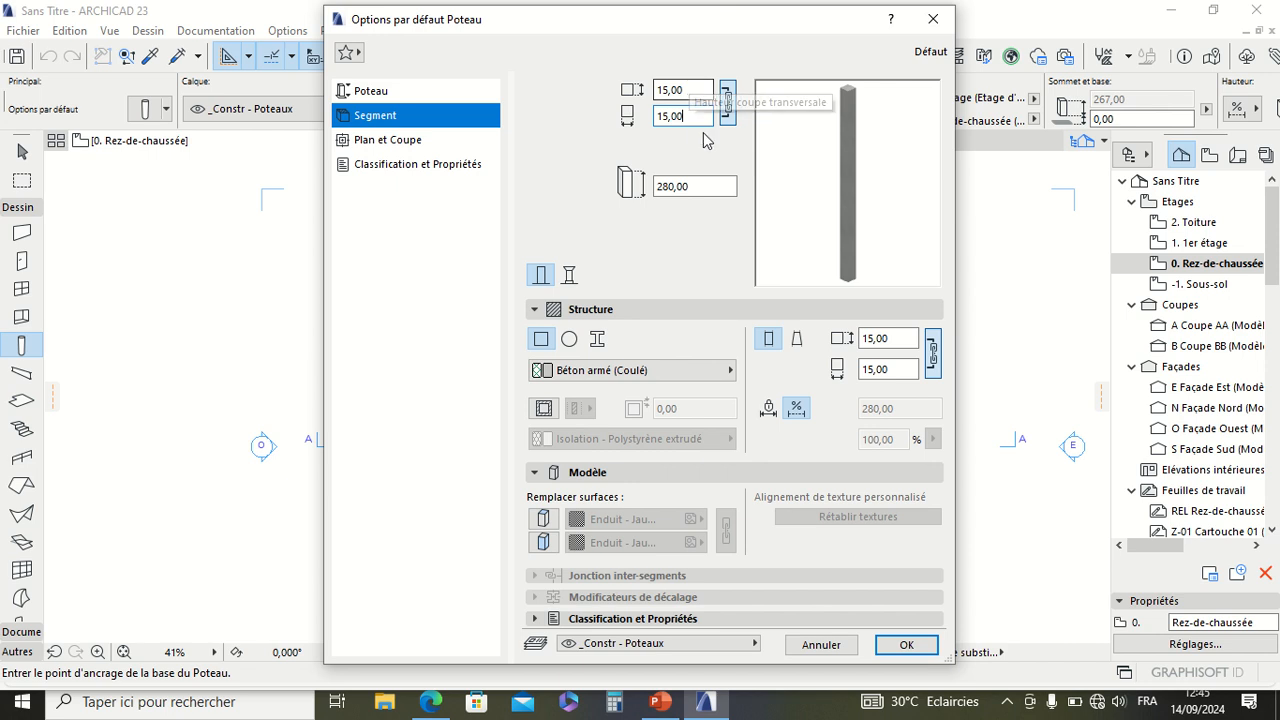
Step: Set the column's linked cross-section height and width to 20 cm
drag(699, 118, 595, 122)
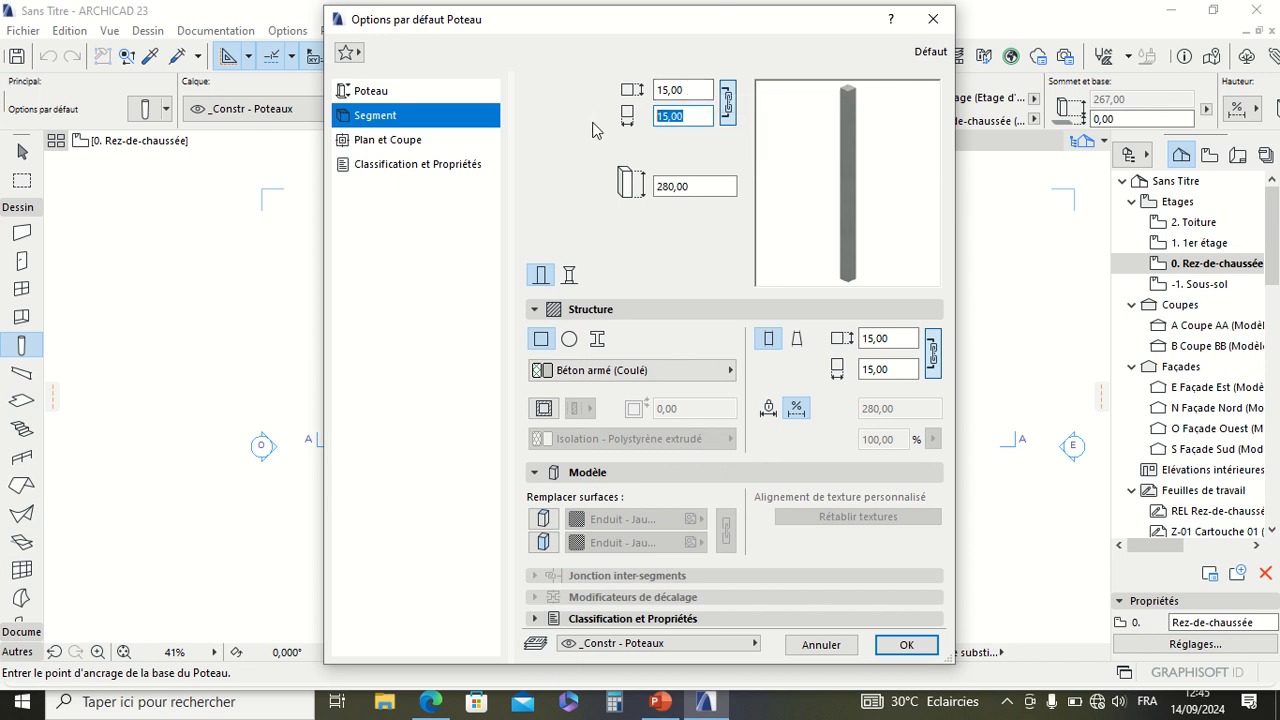
mouse_move(625, 5)
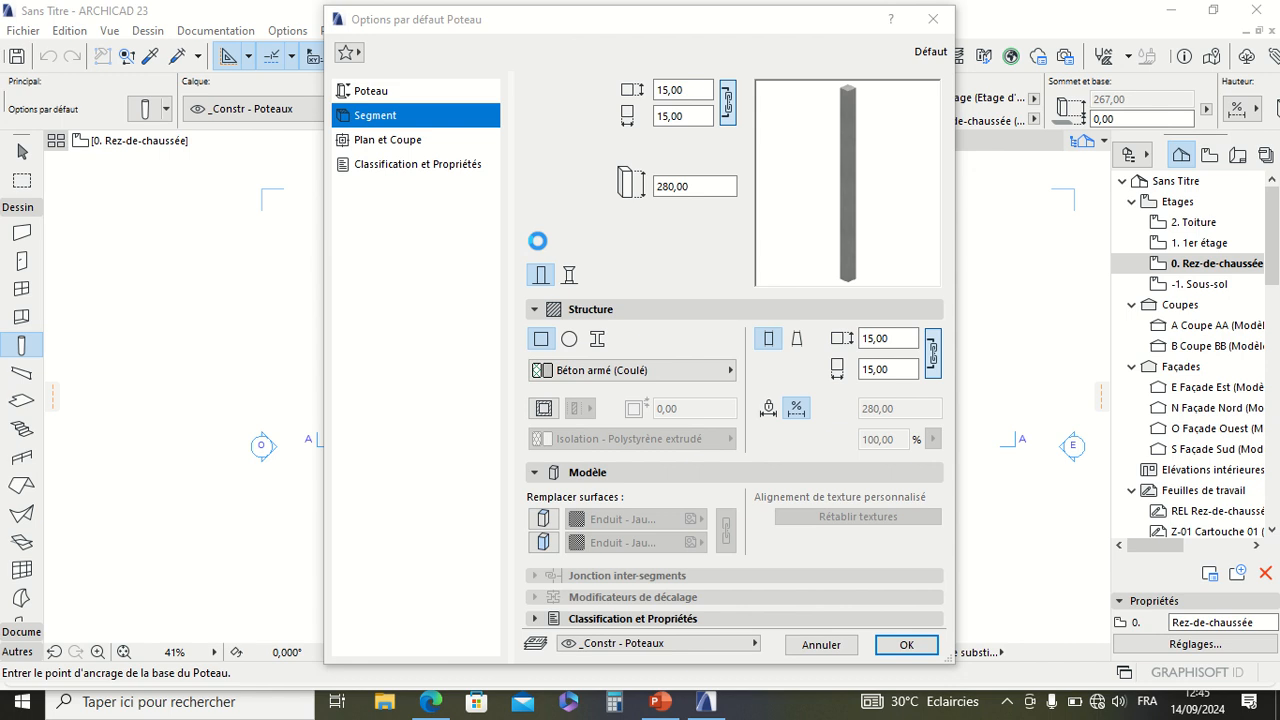
click(692, 116)
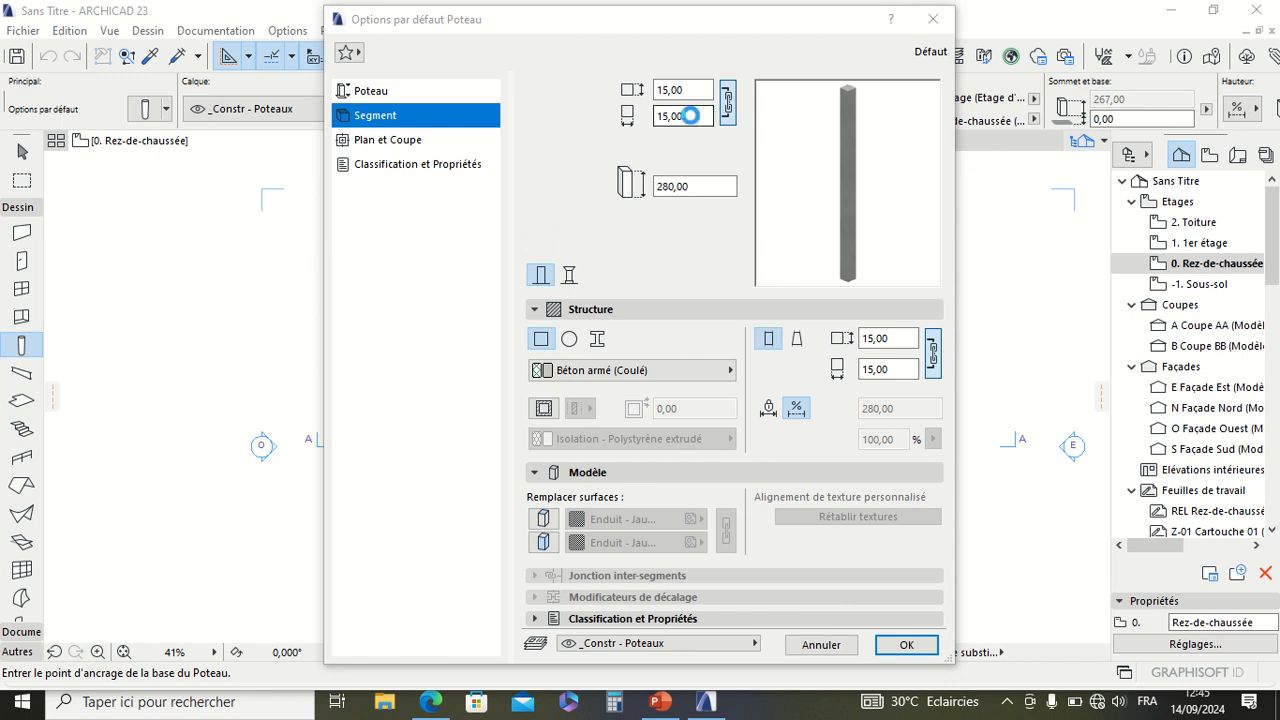
drag(692, 116, 617, 120)
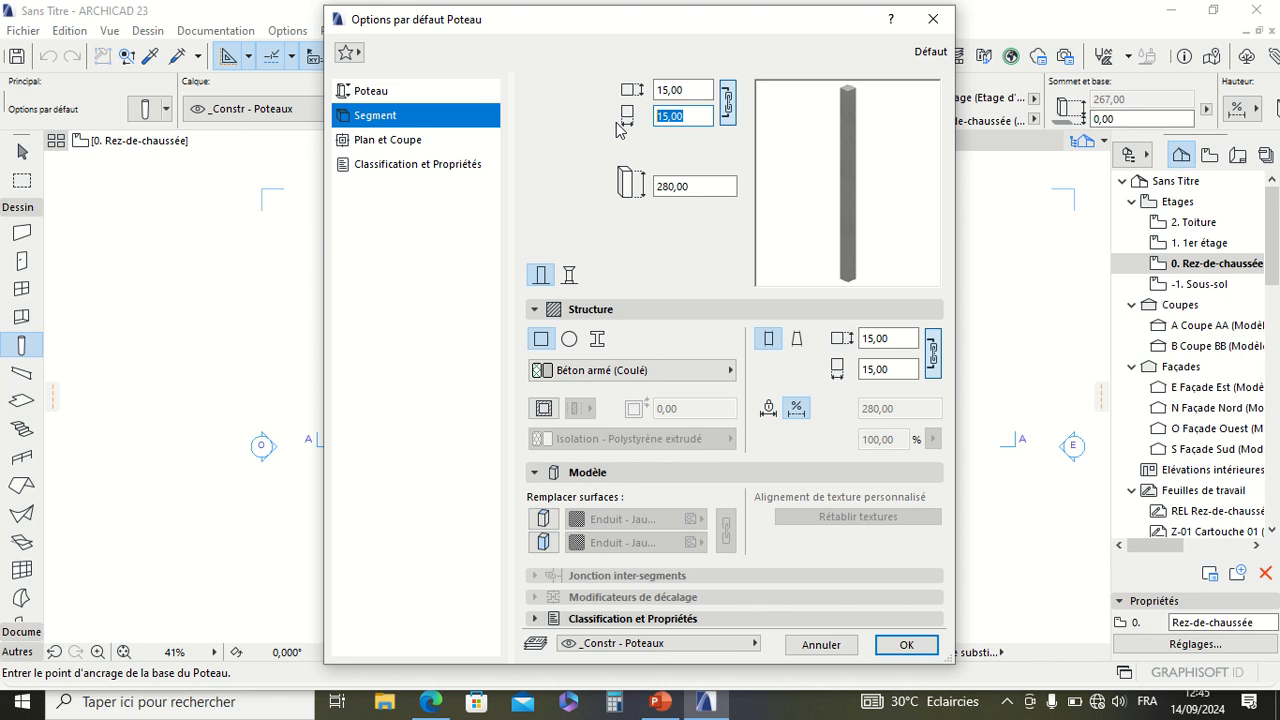
text(20)
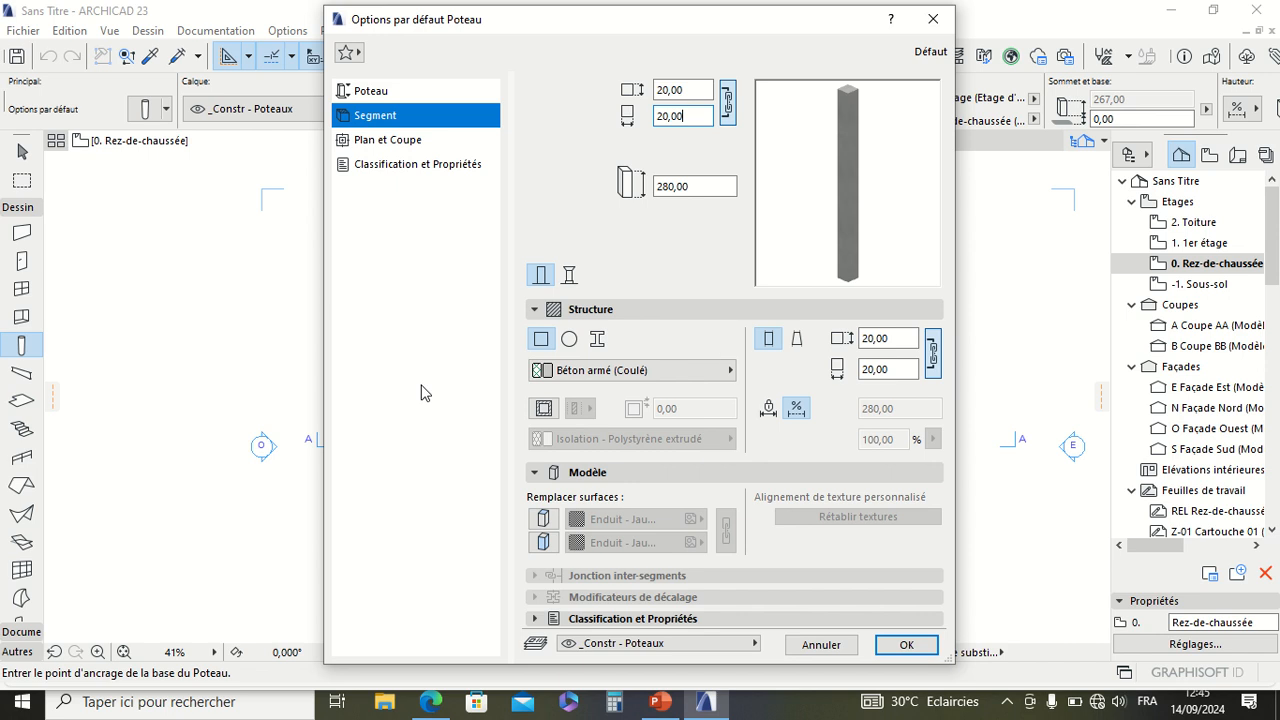
Step: Unlink the cross-section dimensions and set the column's width to 20 cm and its height to 40 cm
click(727, 100)
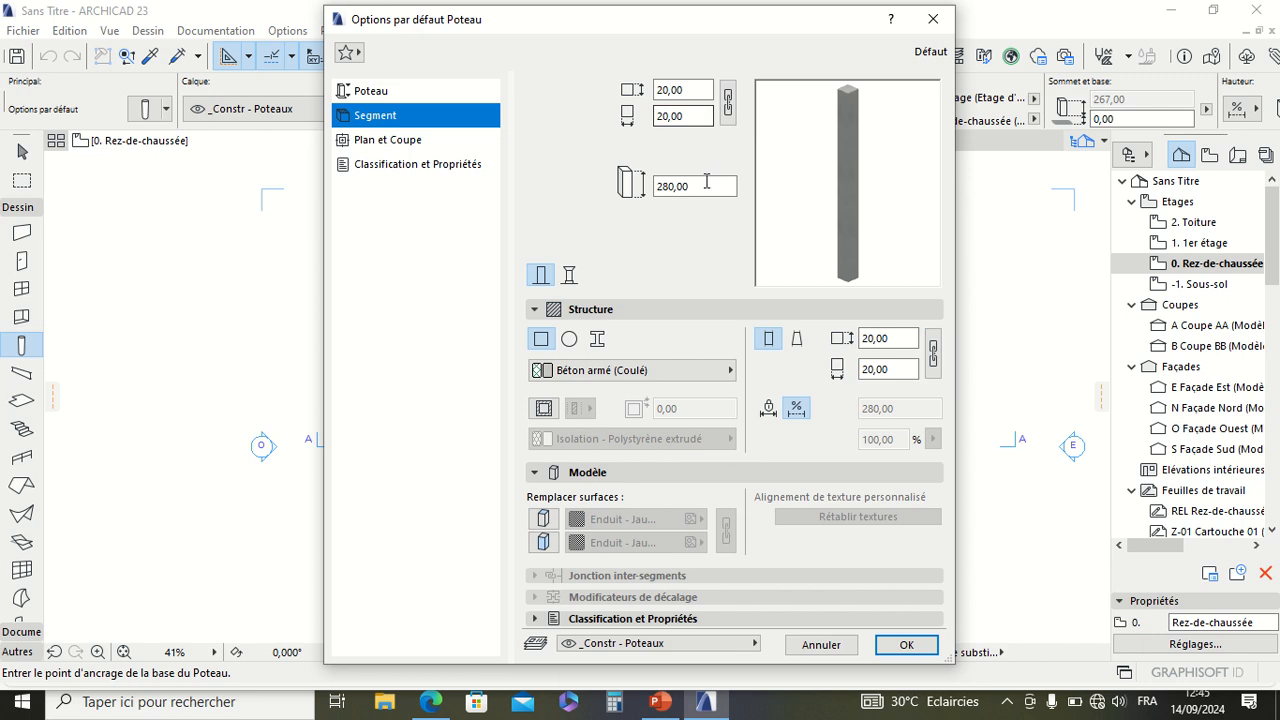
double_click(668, 117)
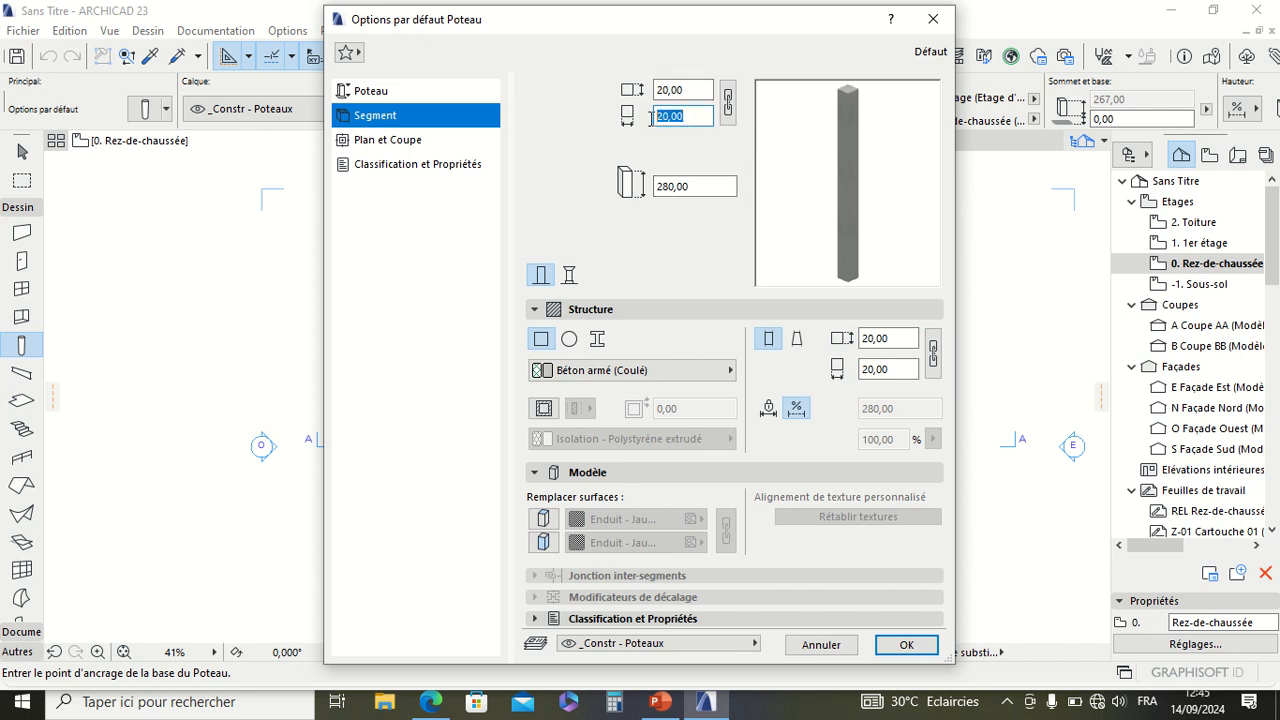
text(20)
click(698, 89)
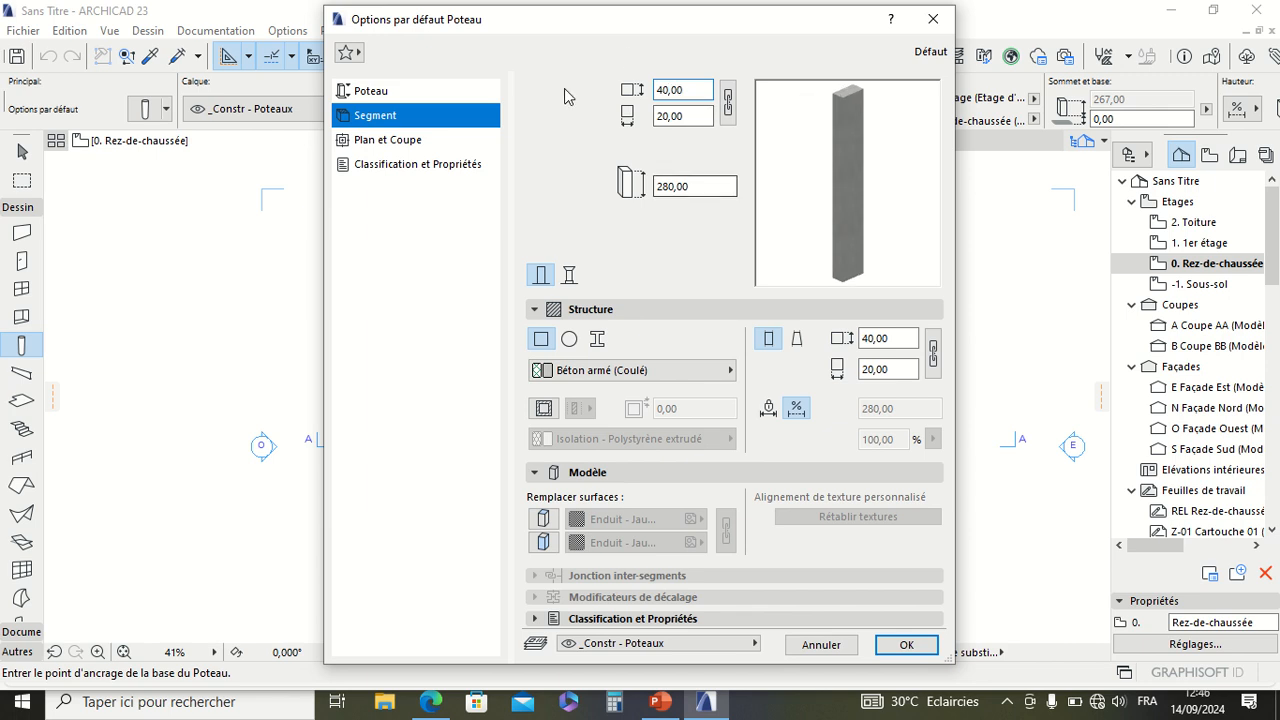
Step: Switch the column to multiple segments and add a second segment
click(570, 276)
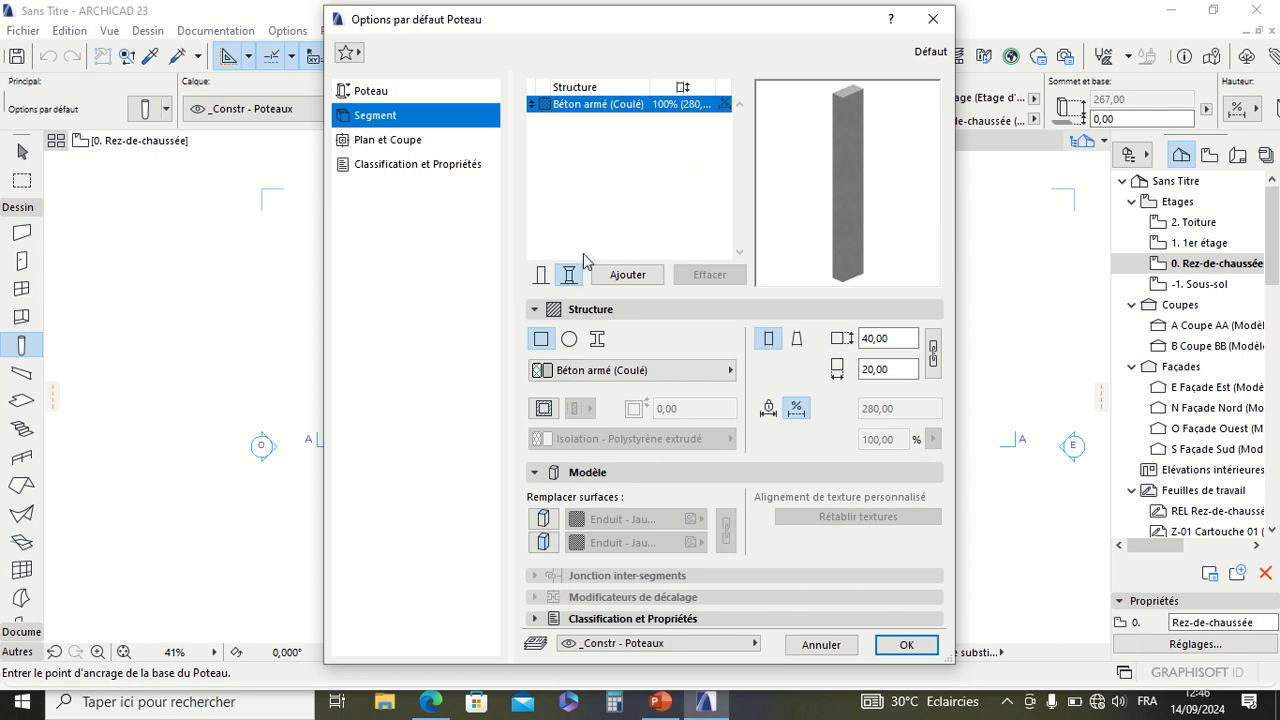
click(628, 275)
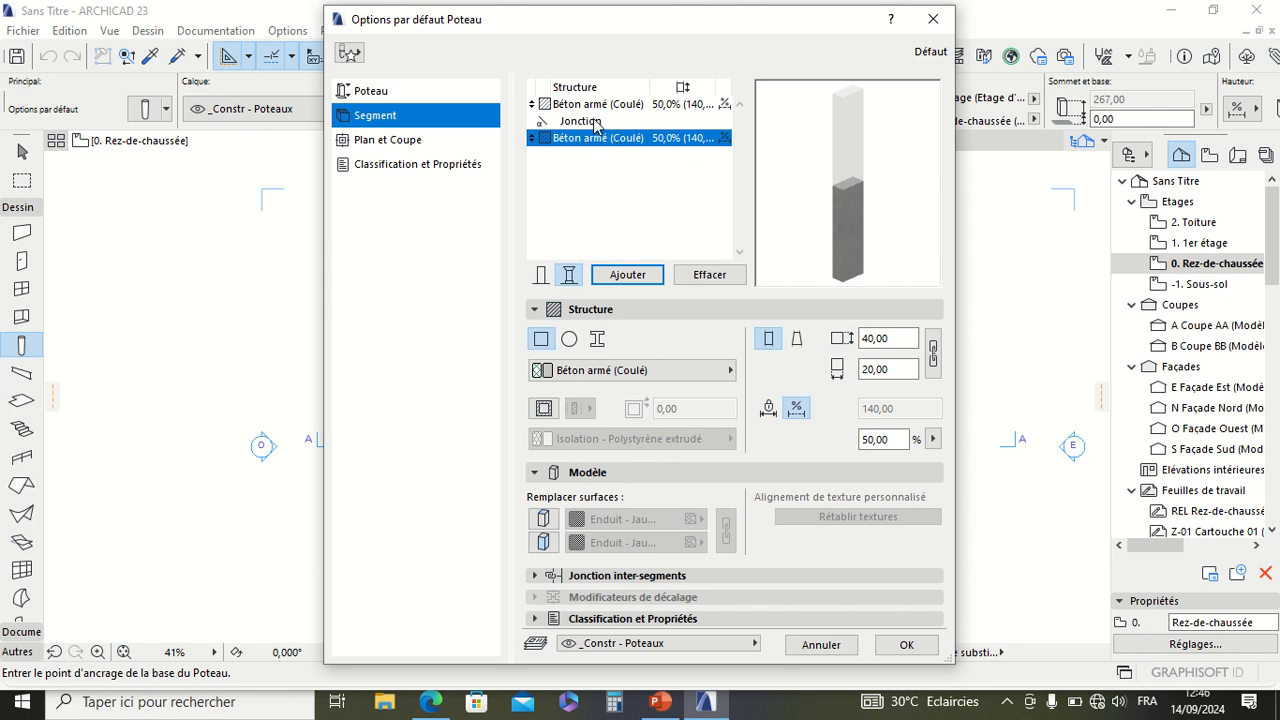
click(689, 105)
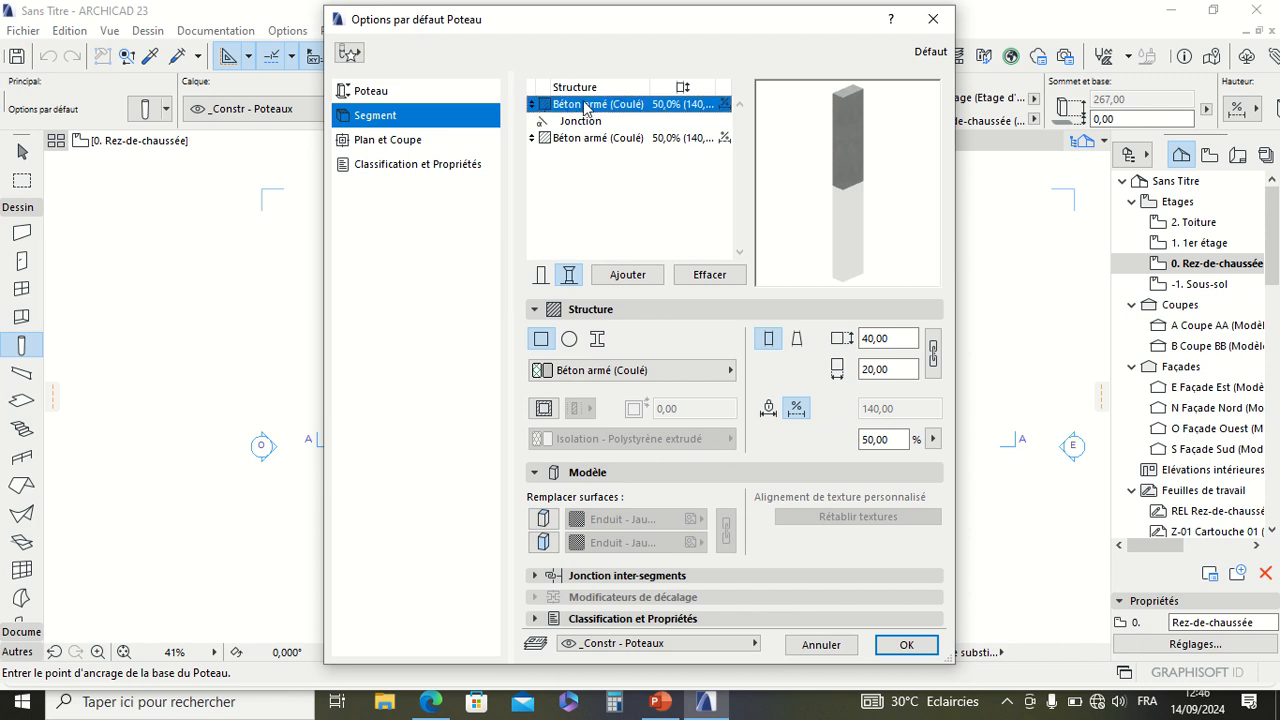
Step: Set the lower segment's building material to Bois contreplaqué 2
click(547, 142)
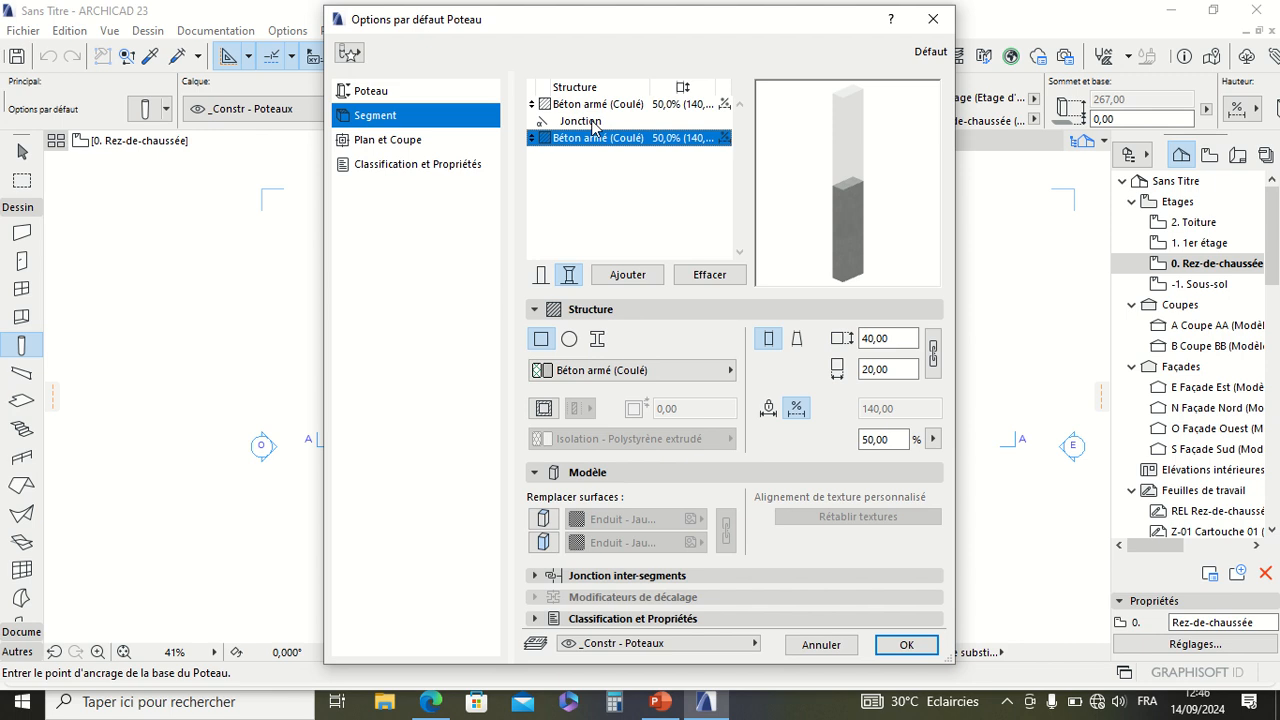
click(645, 372)
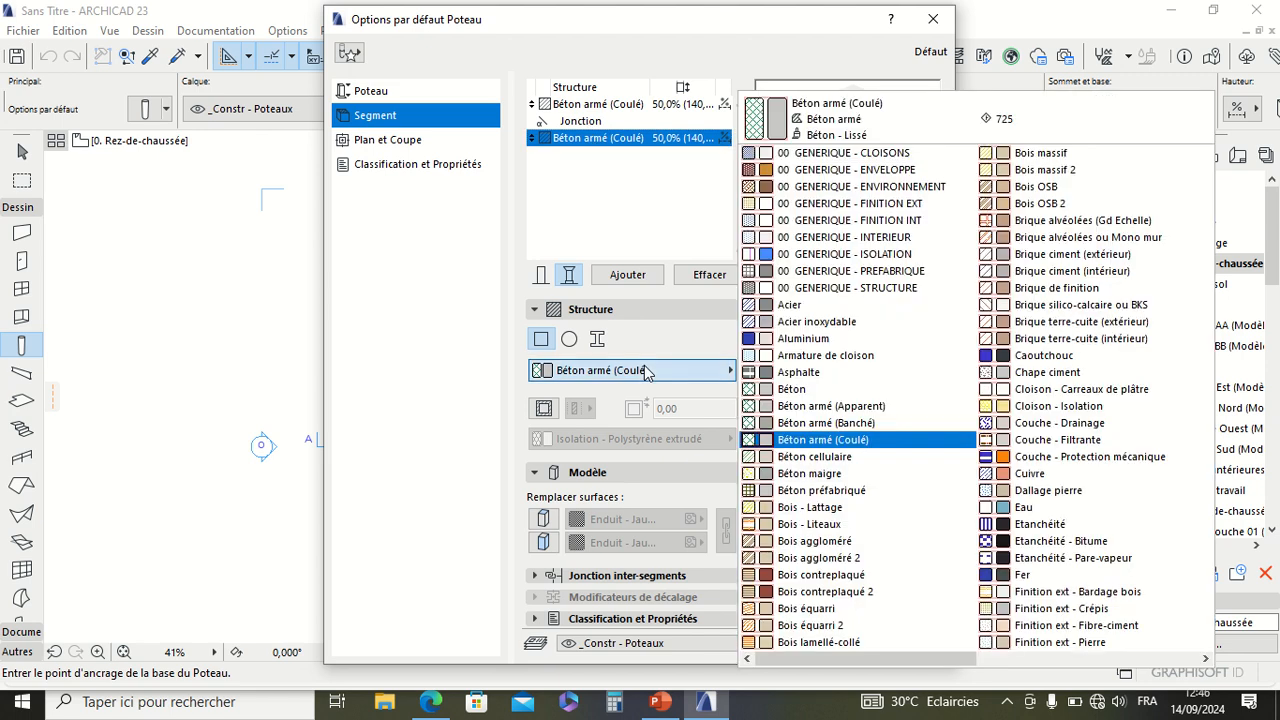
click(785, 592)
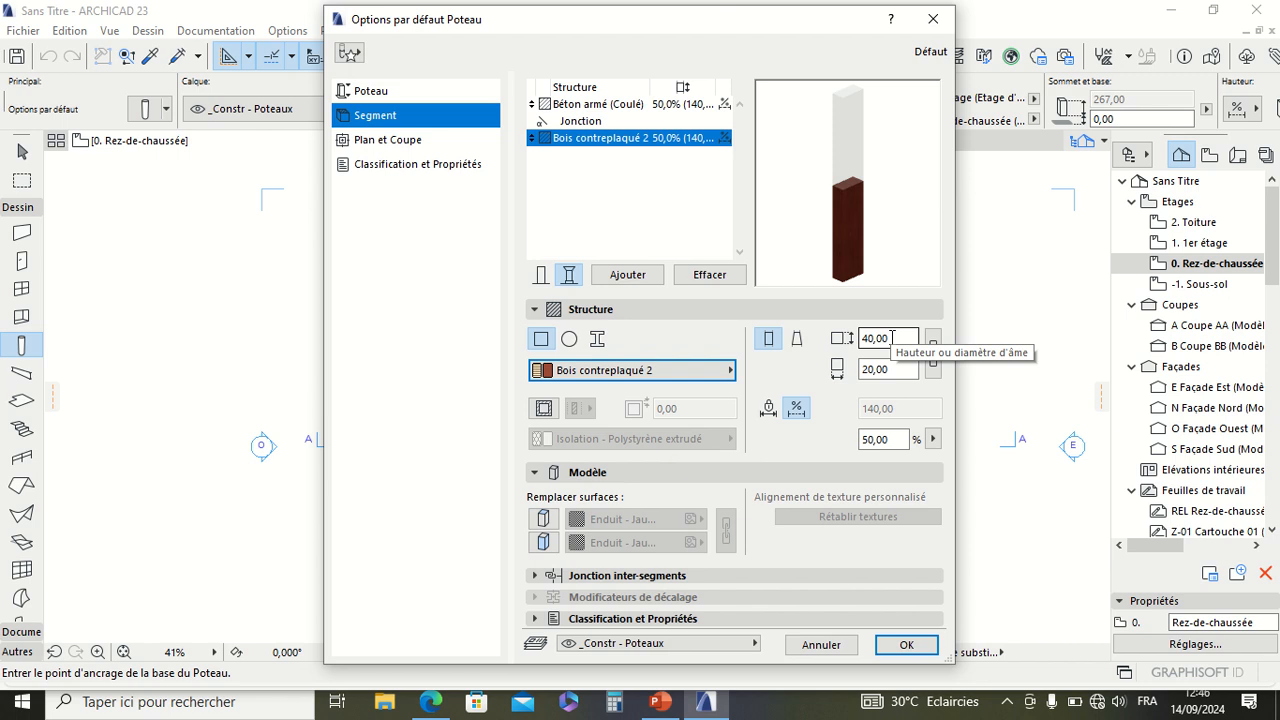
Step: Try a circular structure on the lower segment, return it to rectangular, and set its cross-section width to 20 cm
click(569, 340)
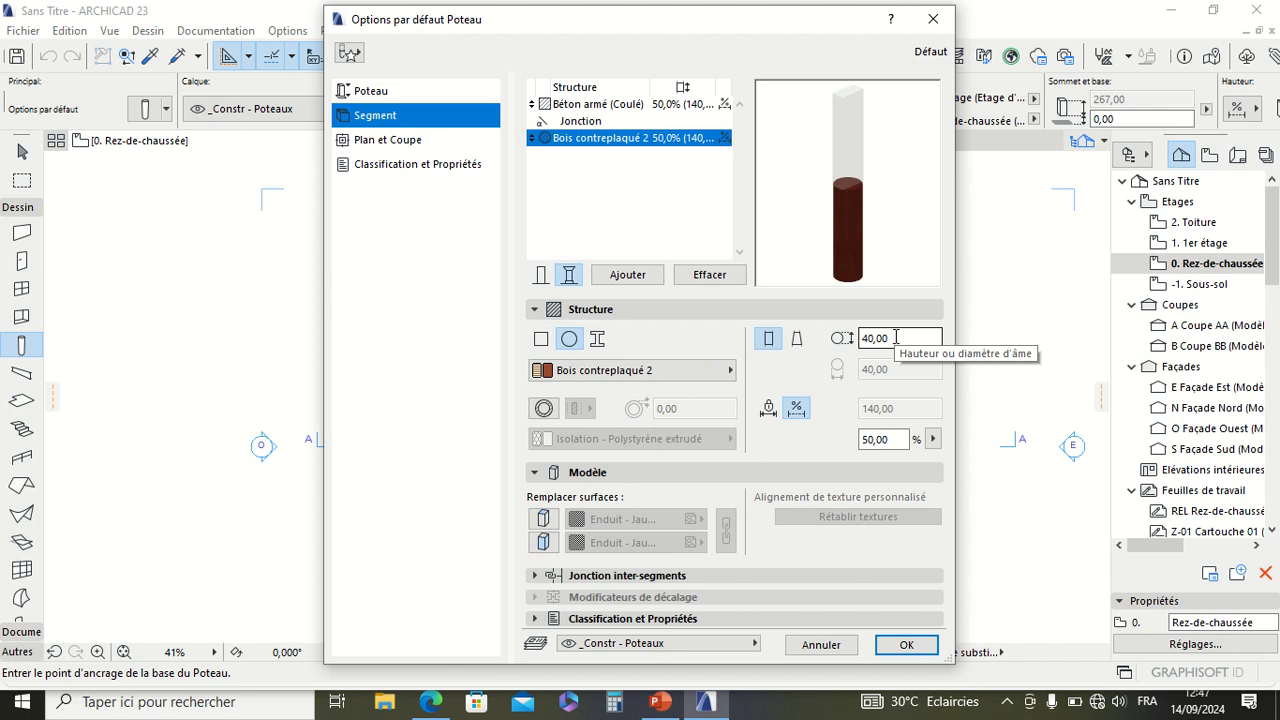
click(541, 339)
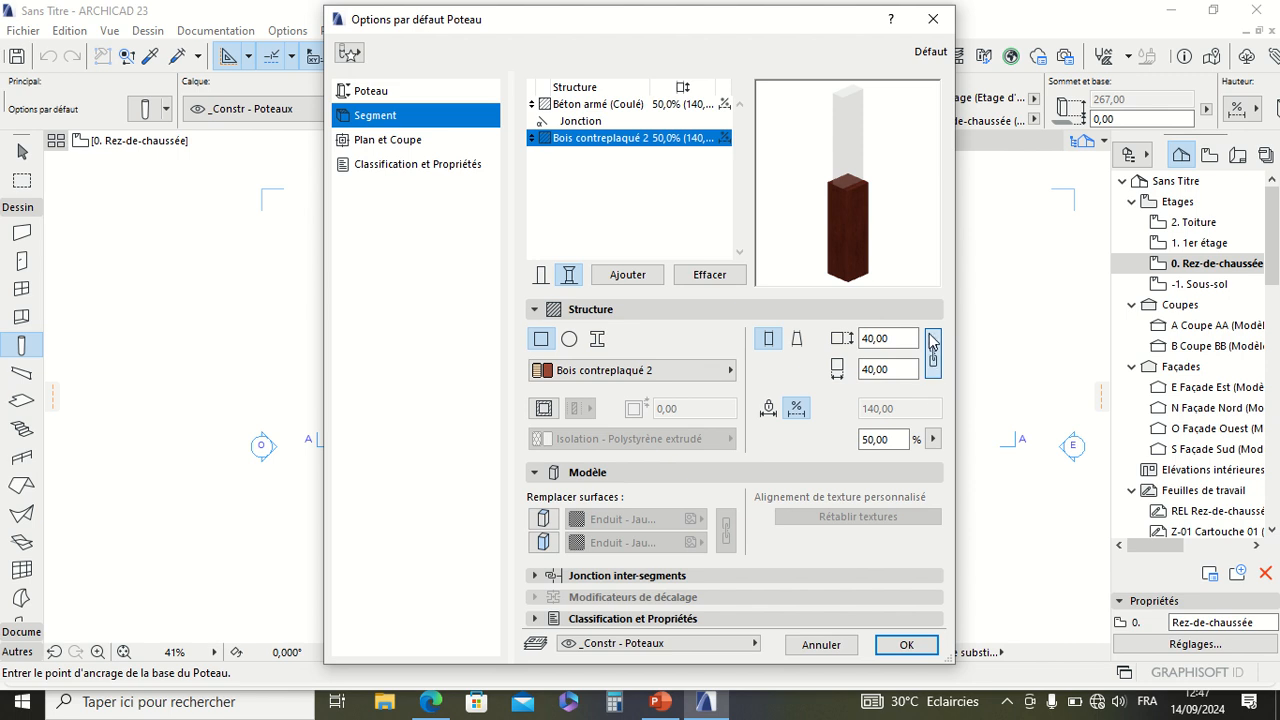
click(885, 369)
text(20)
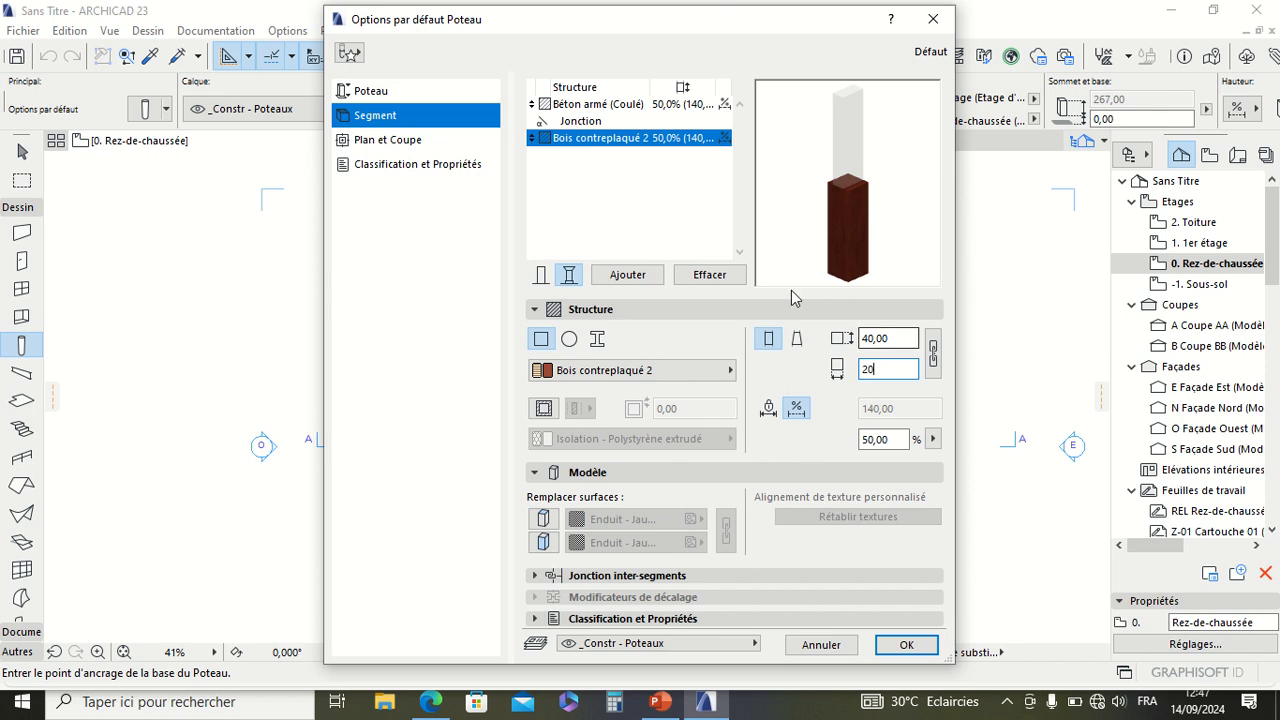
click(895, 263)
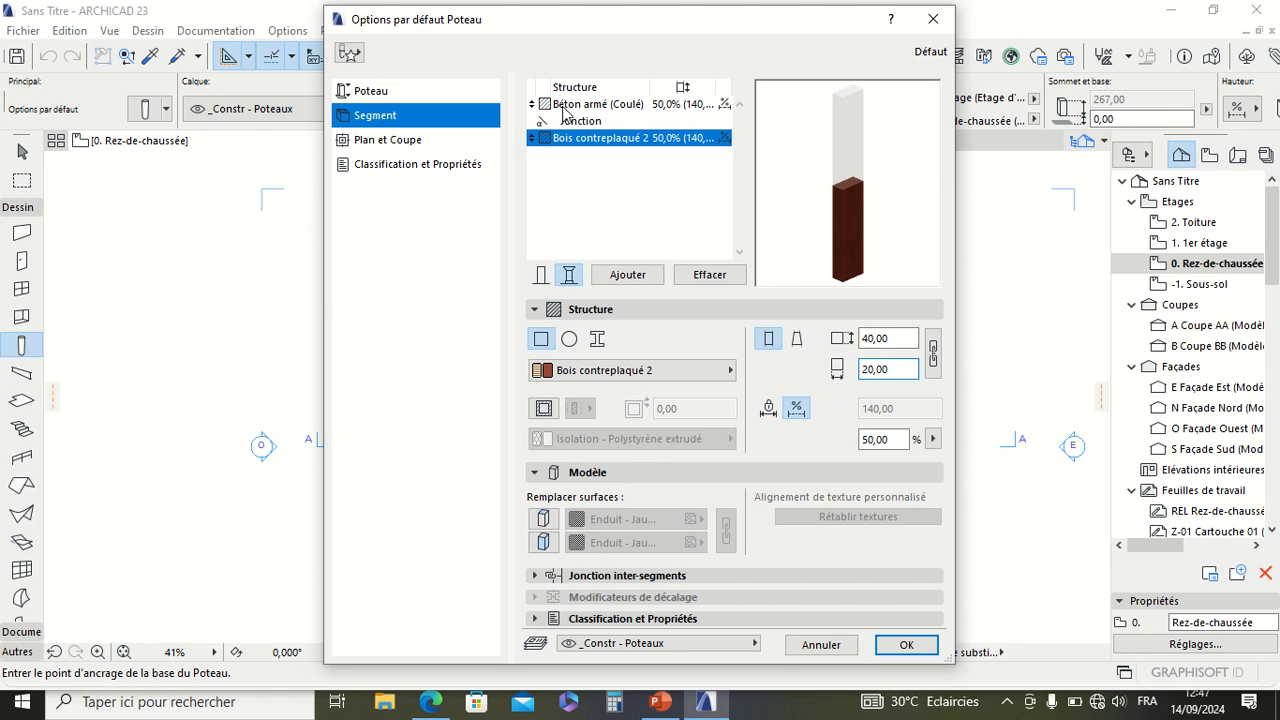
Step: Link the cross-section dimensions of the lower Bois contreplaqué 2 segment so it measures 40 × 40 cm
click(566, 106)
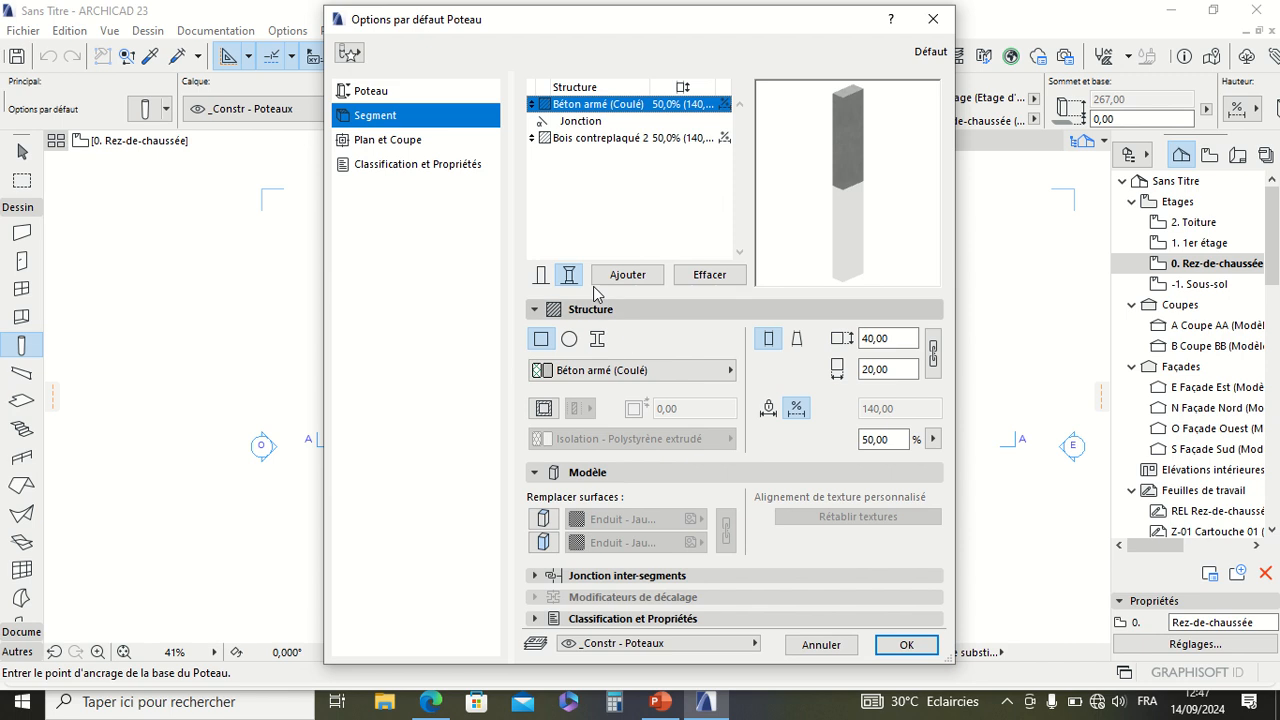
click(585, 138)
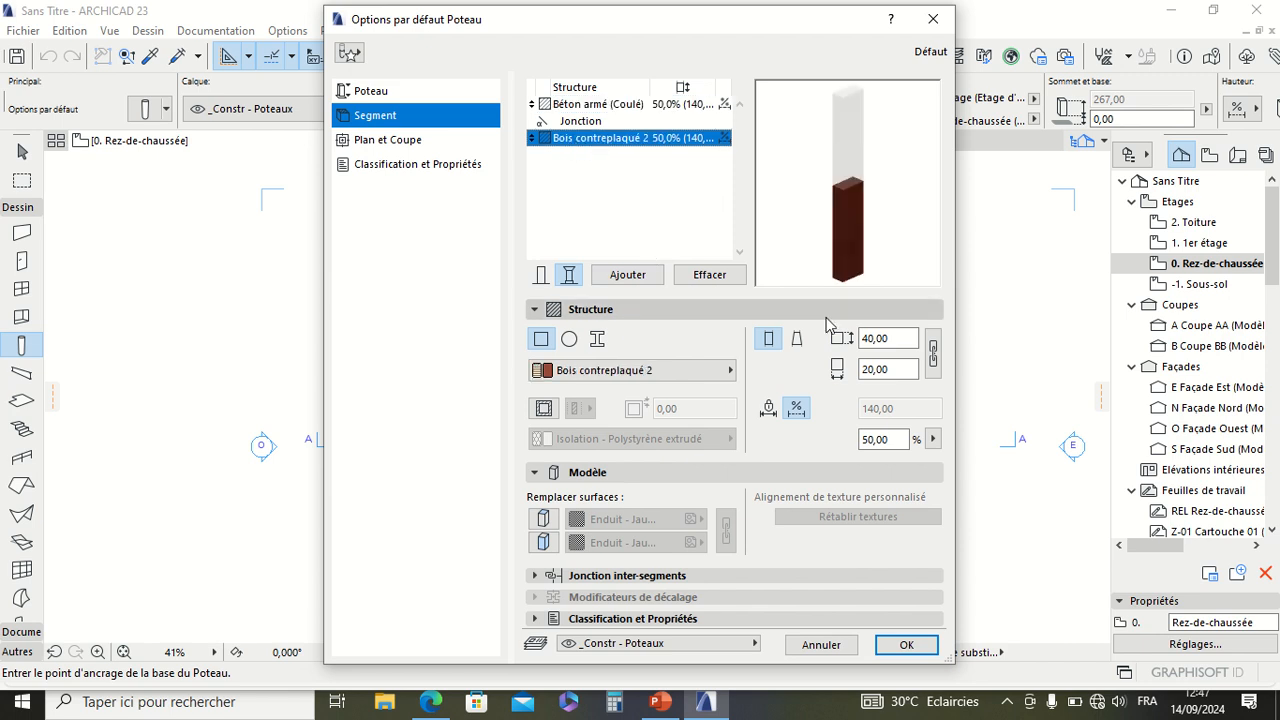
double_click(896, 370)
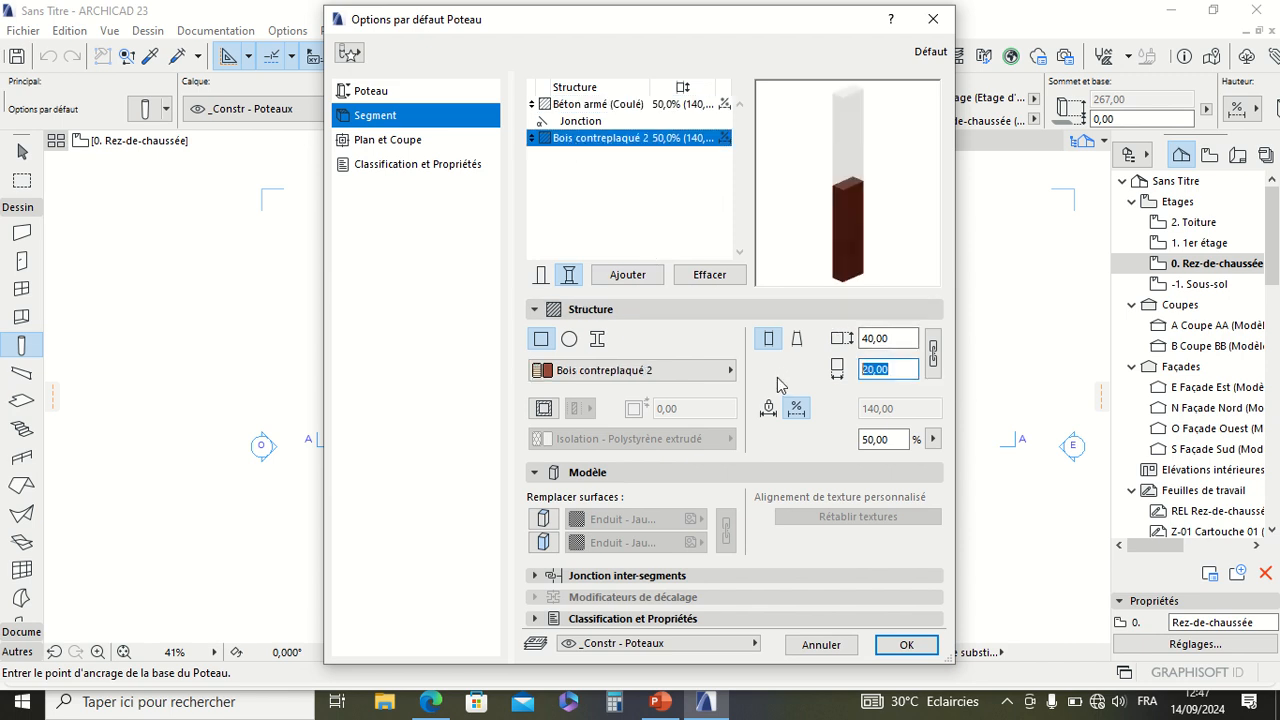
click(932, 355)
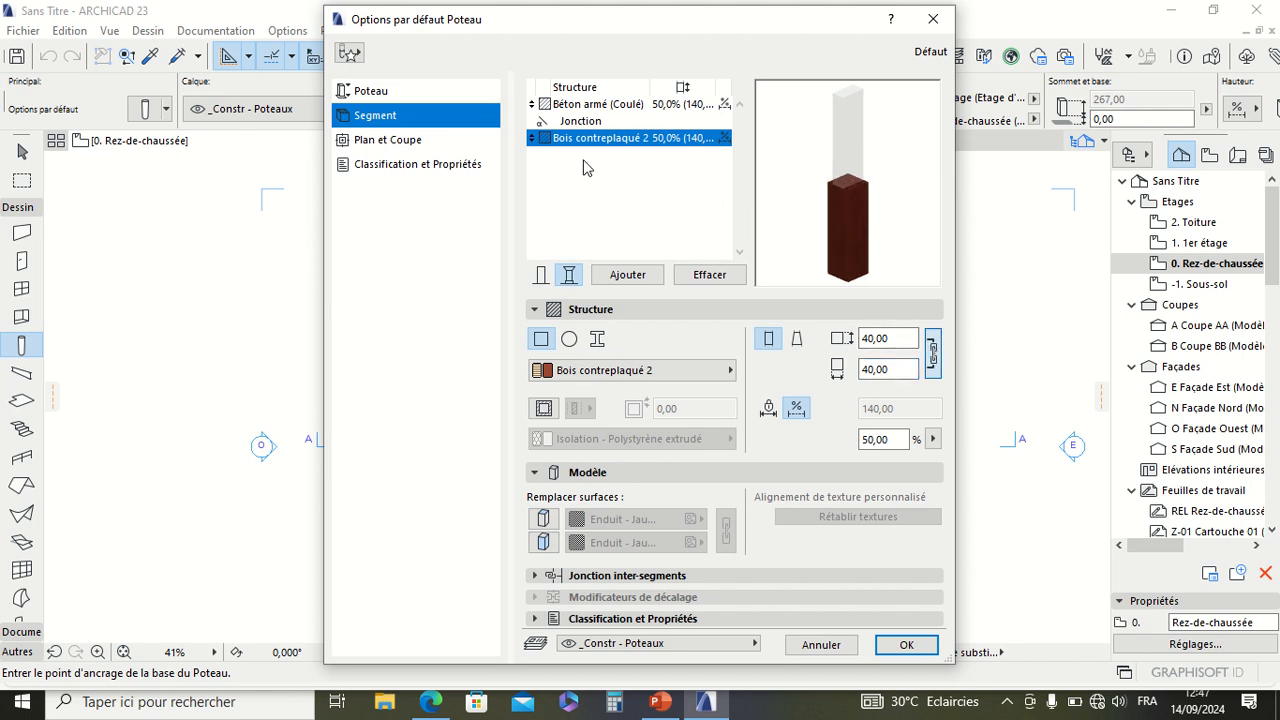
Step: Give the upper Béton armé (Coulé) segment a circular structure with a diameter of 25 cm
click(596, 106)
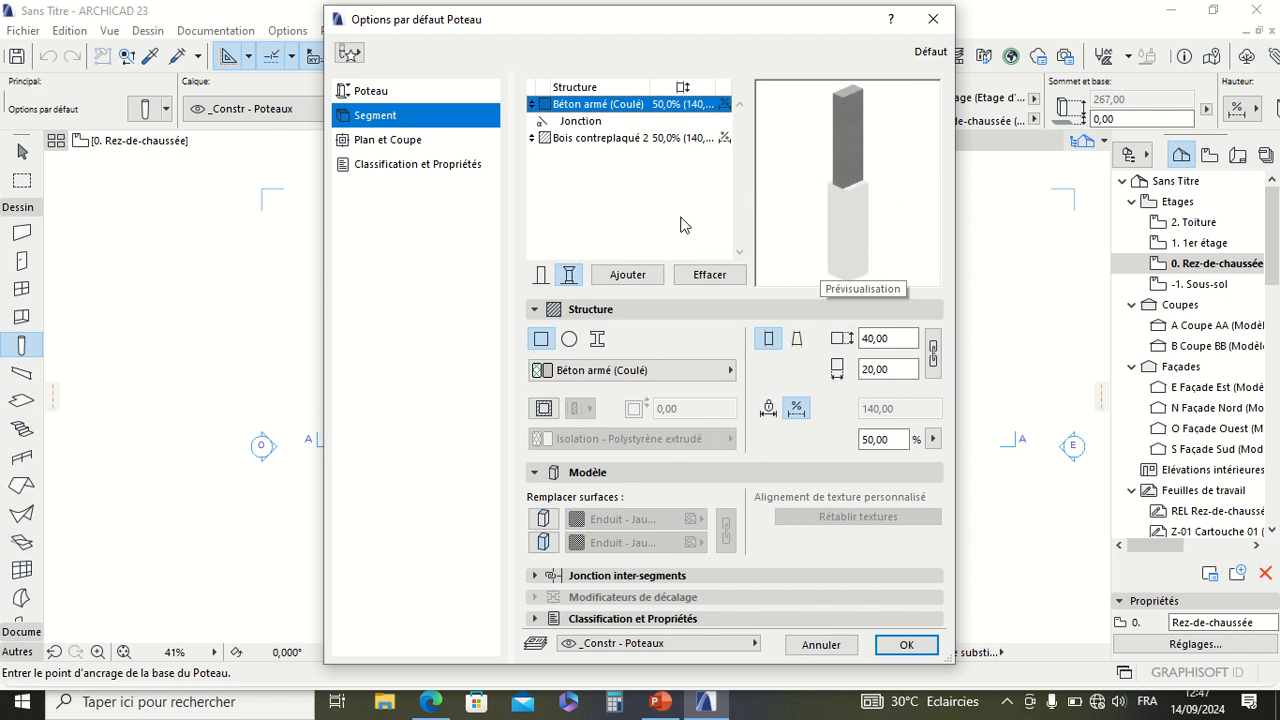
click(569, 338)
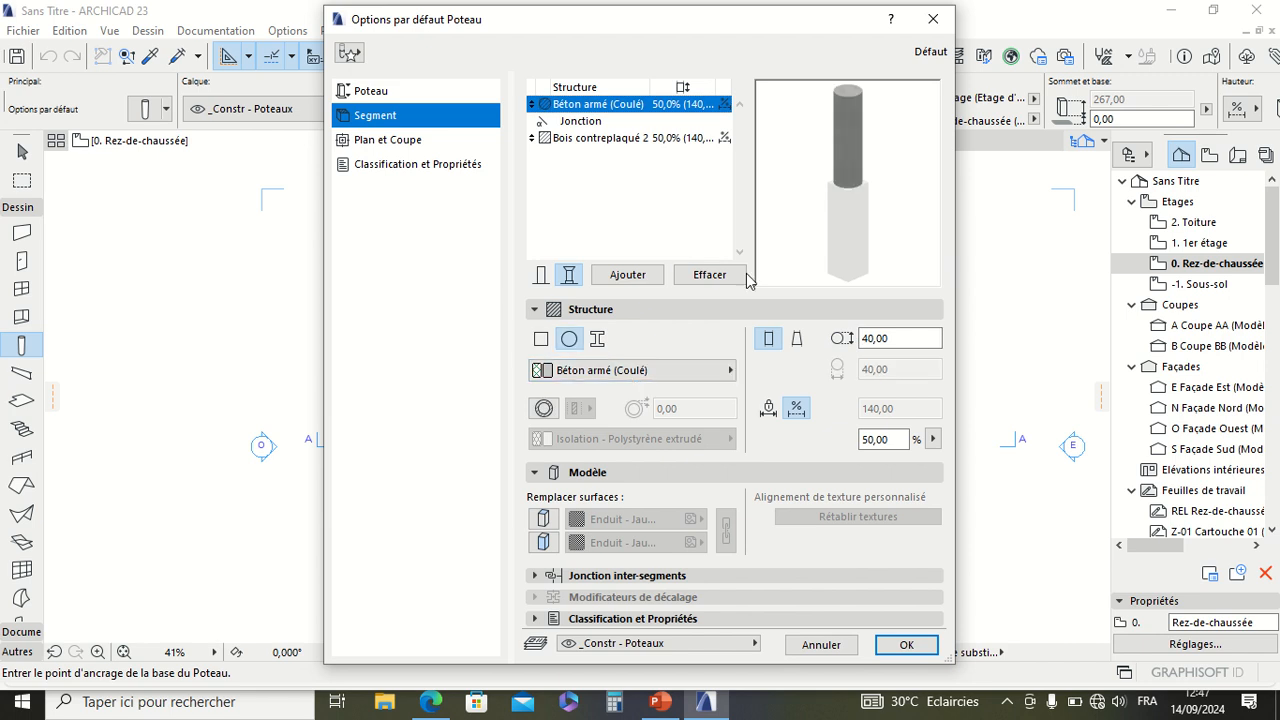
click(868, 338)
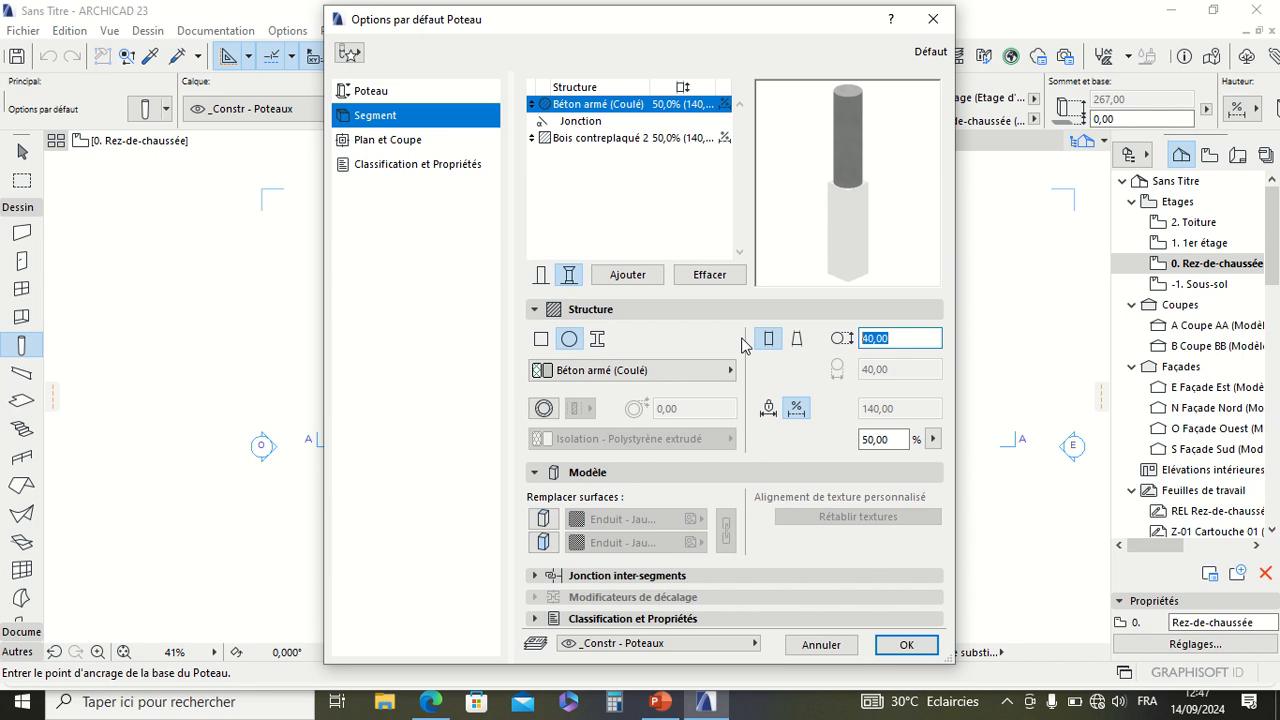
text(25)
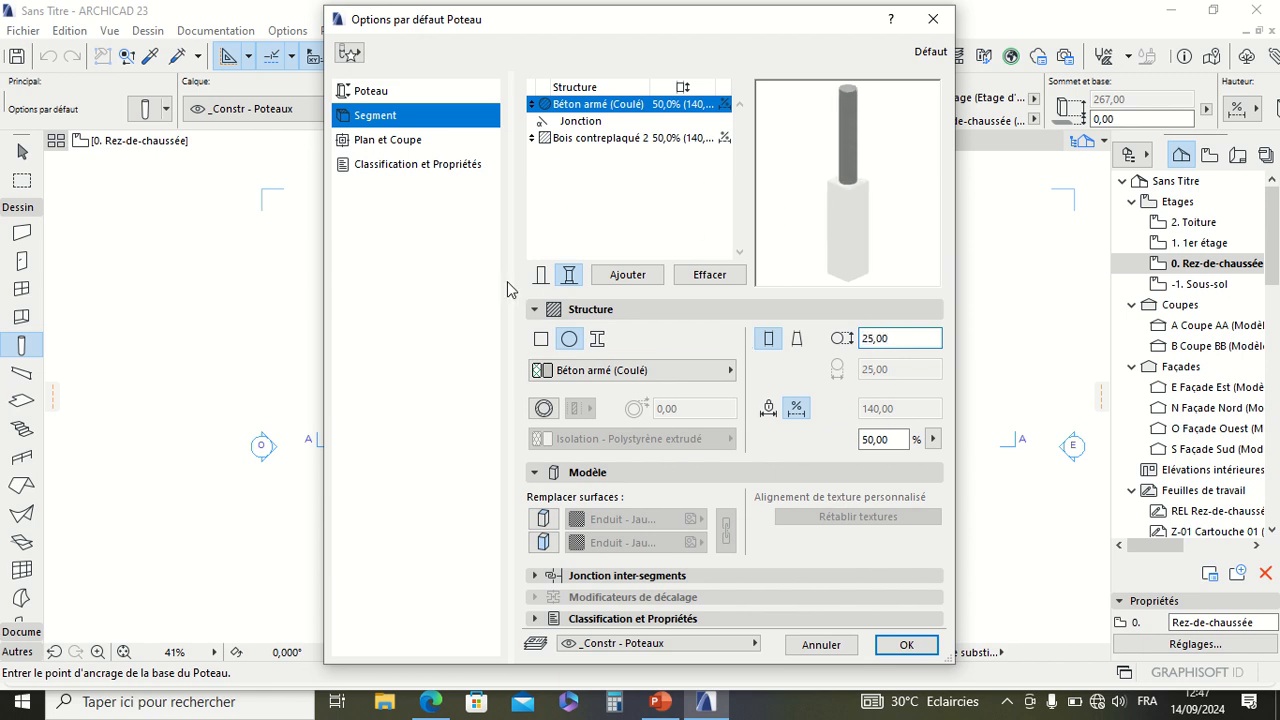
Step: Add one more Béton armé (Coulé) segment and two more Bois contreplaqué 2 segments to the column
click(617, 280)
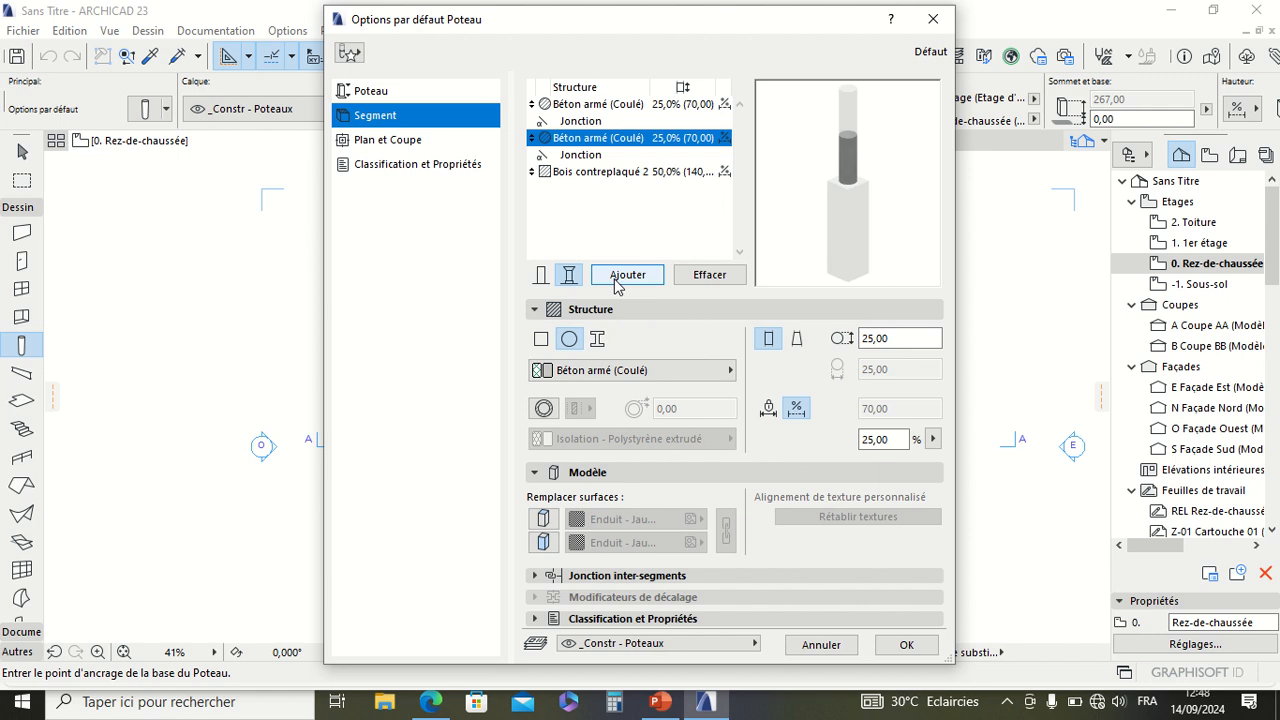
click(578, 176)
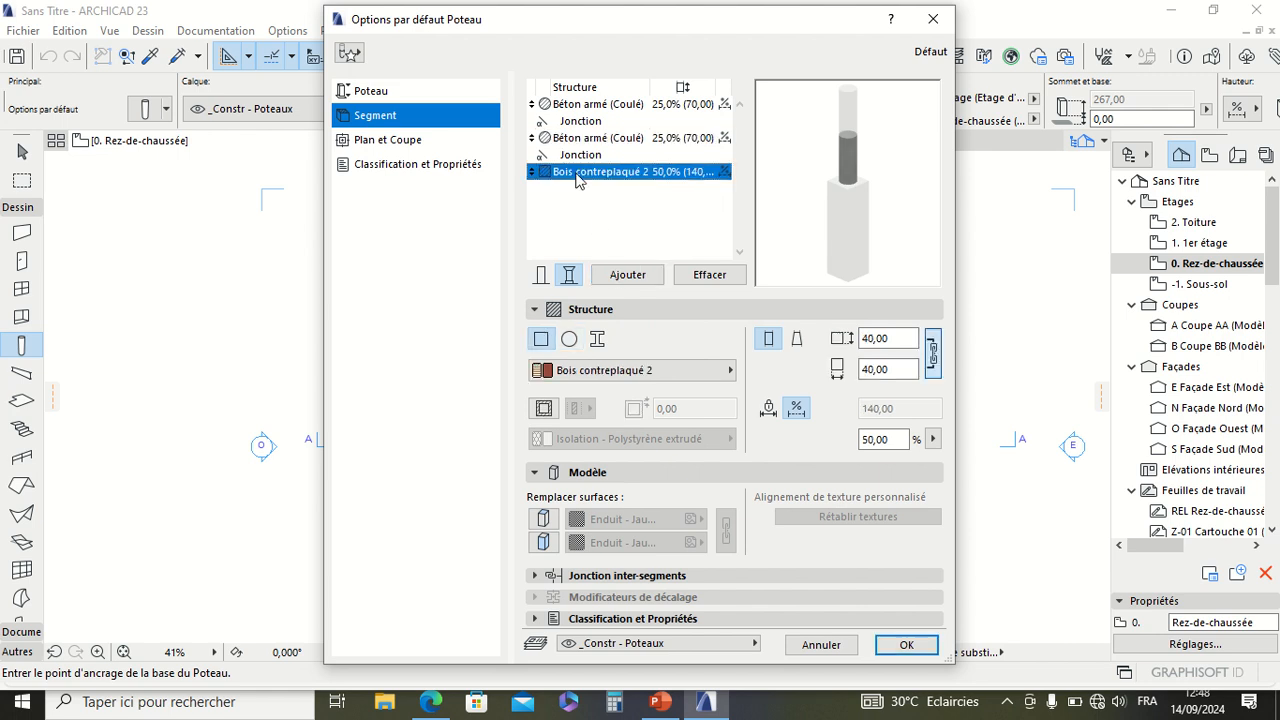
click(627, 276)
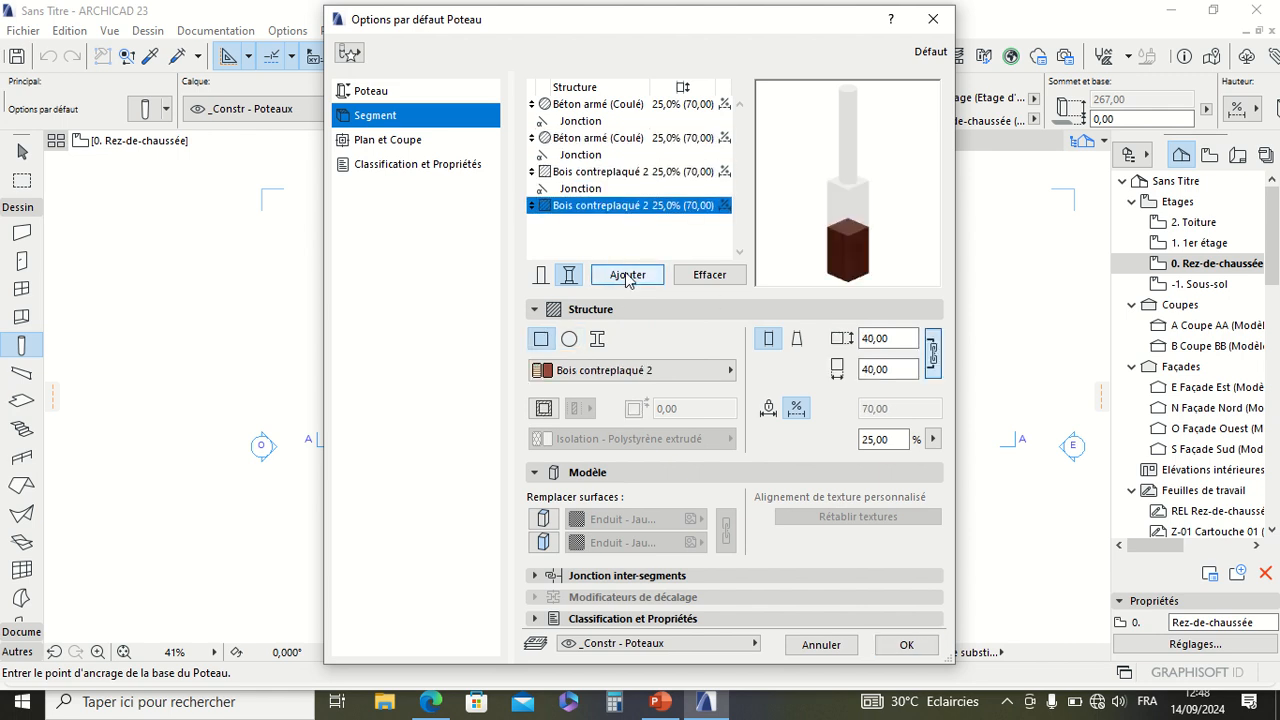
click(627, 276)
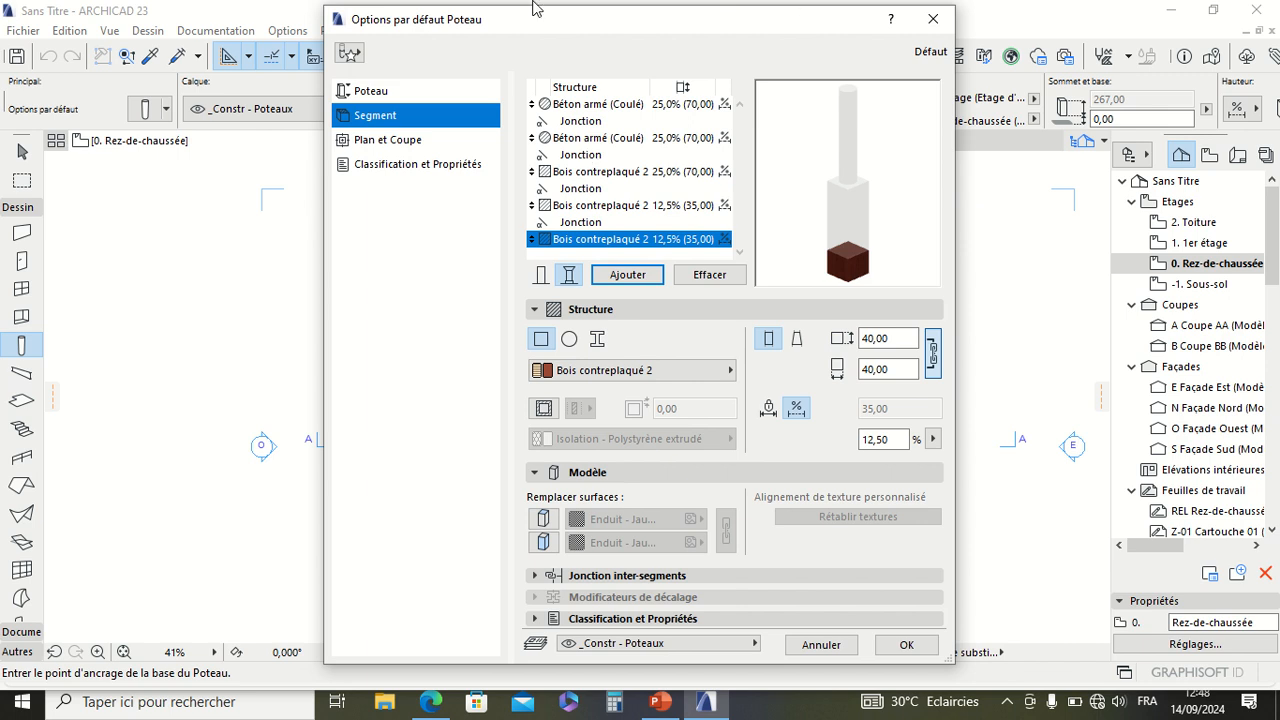
mouse_move(700, 12)
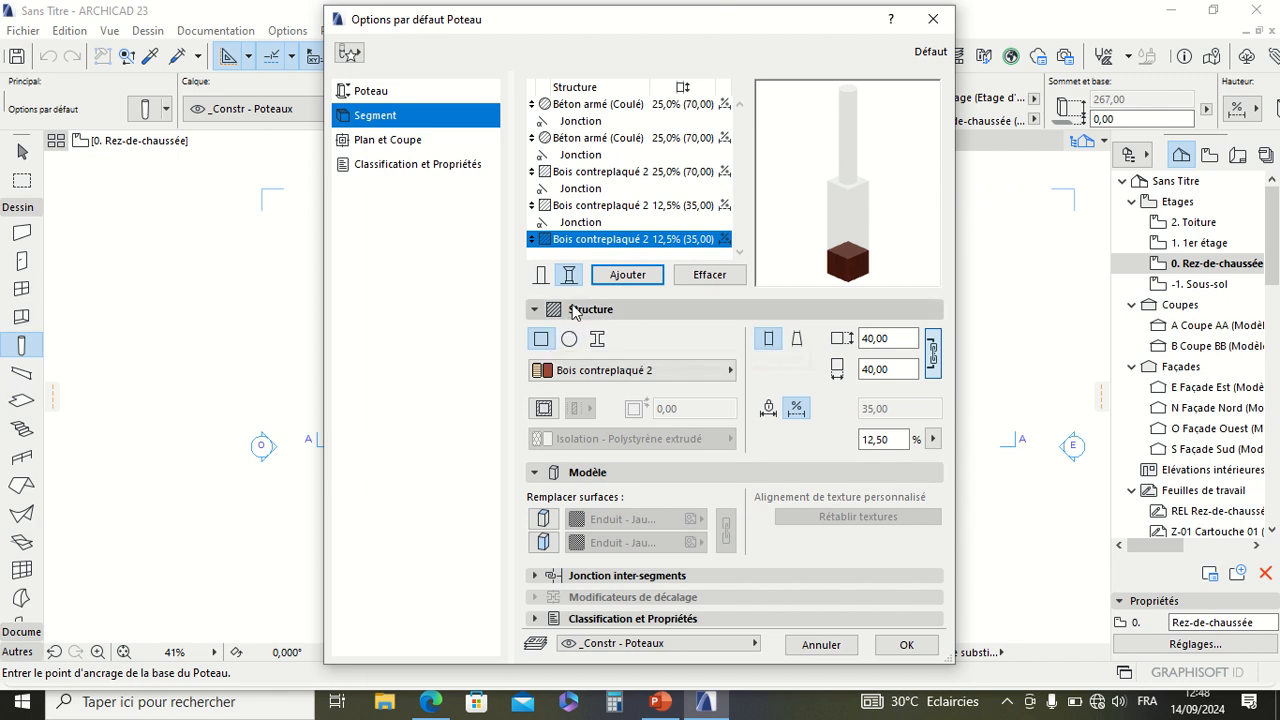
Step: Delete all segments except the top concrete one and return the column to a single segment
double_click(706, 274)
double_click(706, 274)
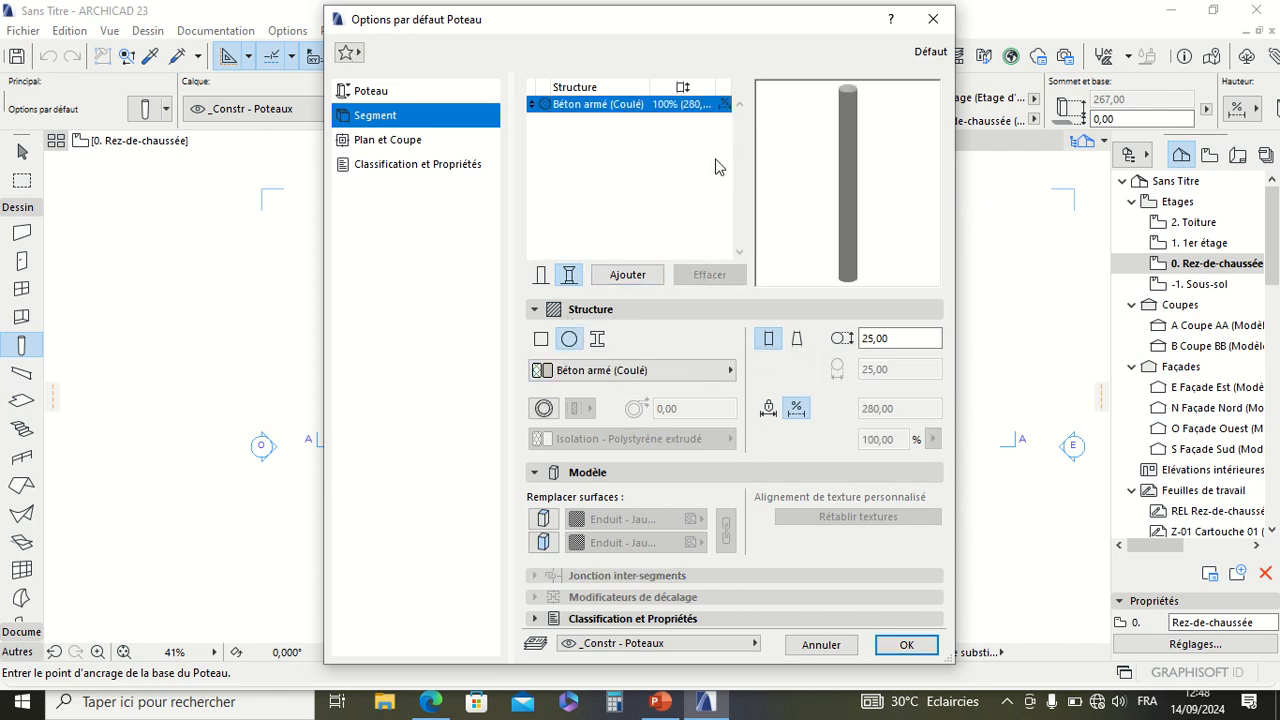
click(541, 274)
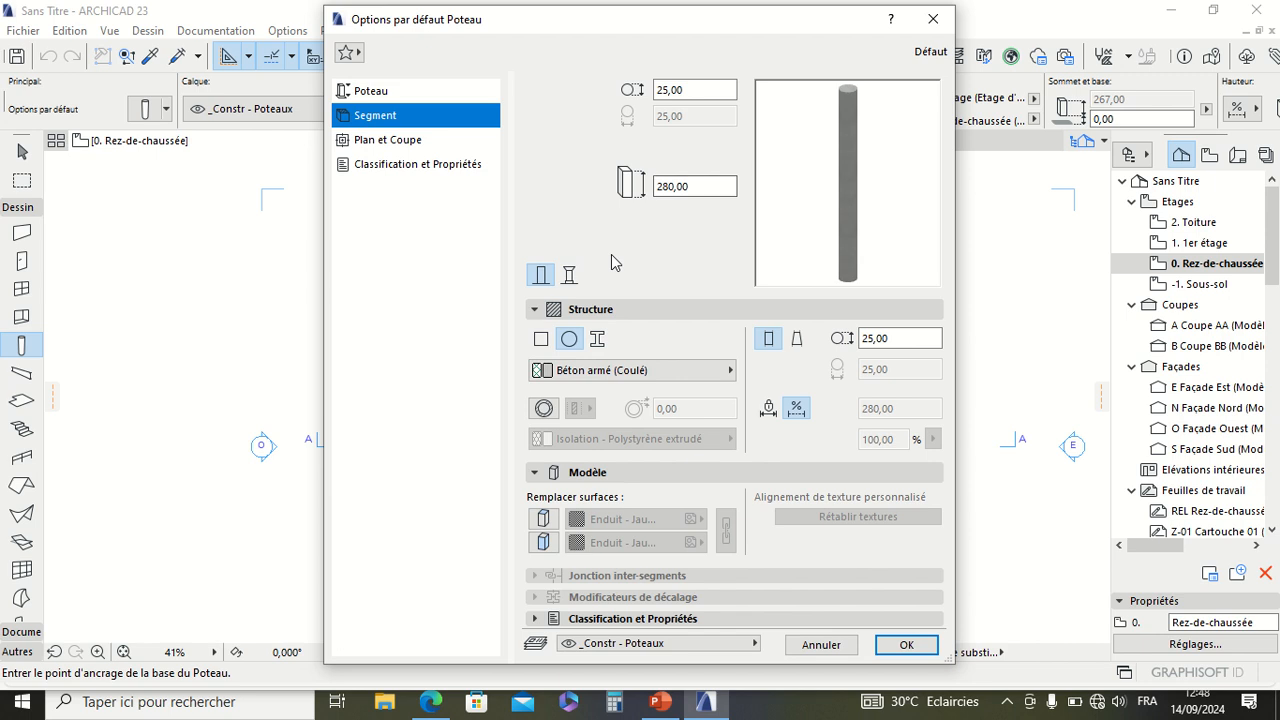
Step: Make the column rectangular, set its cross-section width to 20 cm, unlink the dimensions and set the height to 40 cm
click(541, 338)
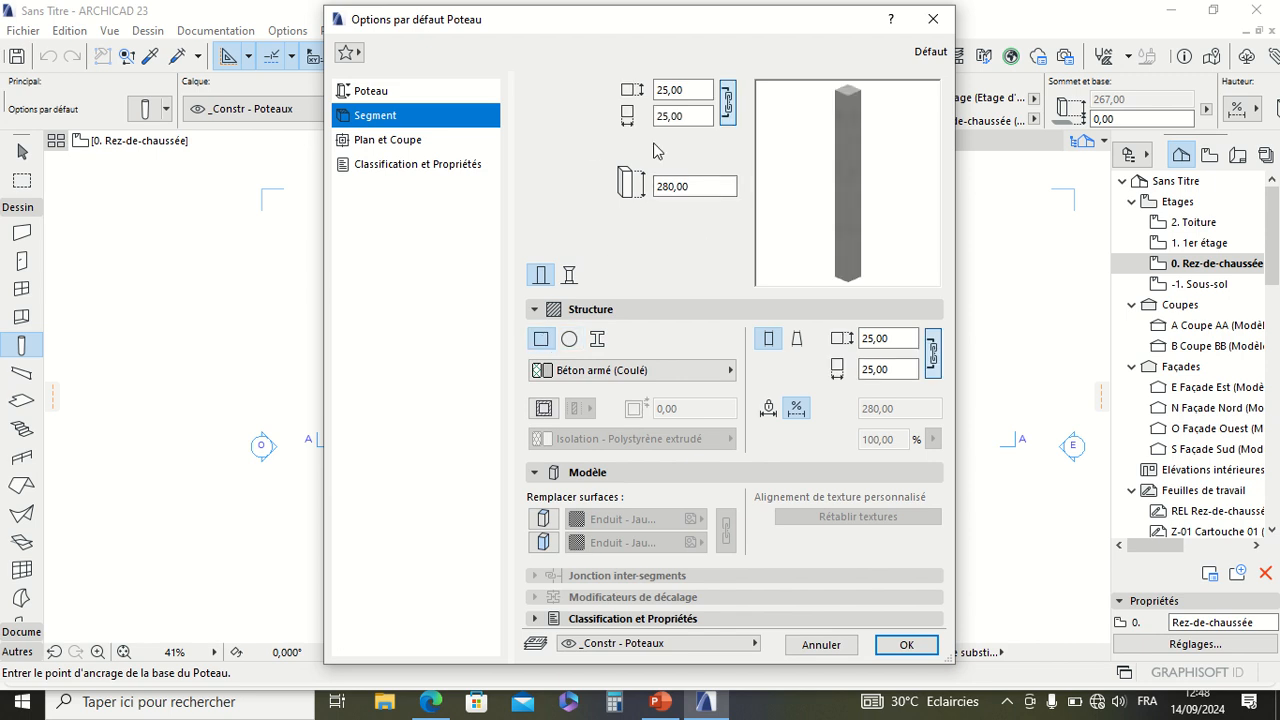
double_click(689, 116)
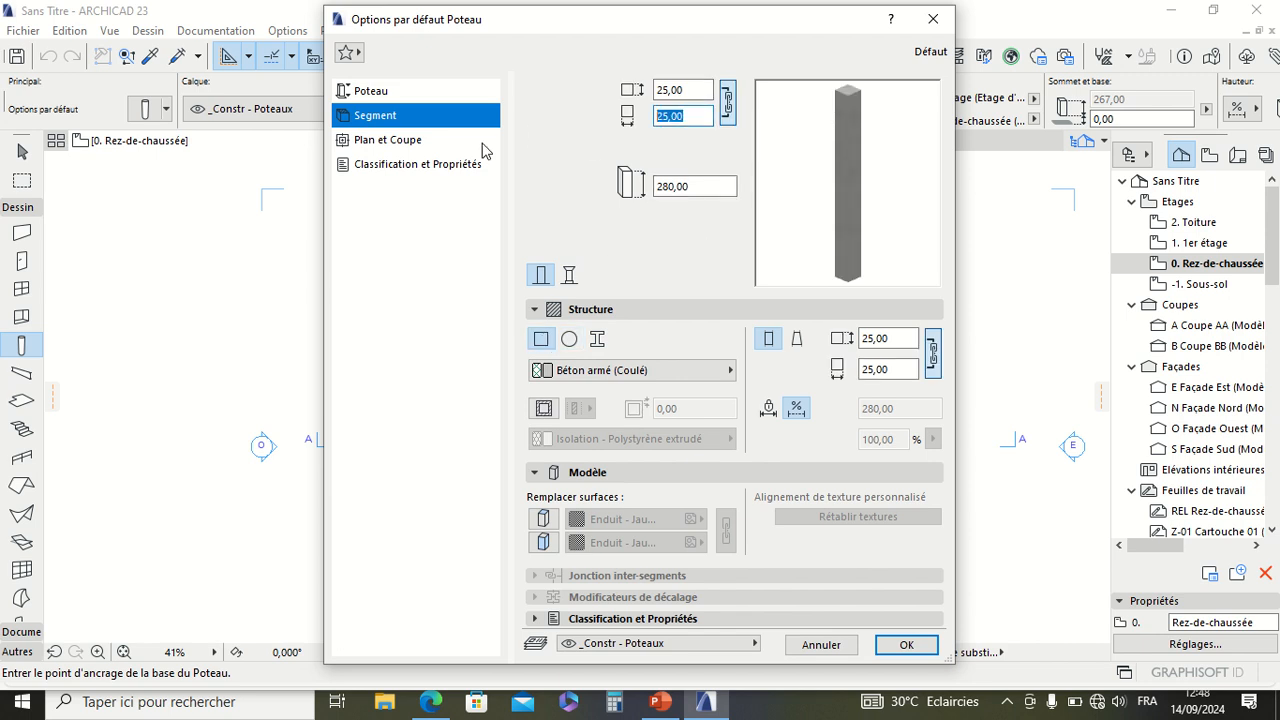
text(20)
key(Tab)
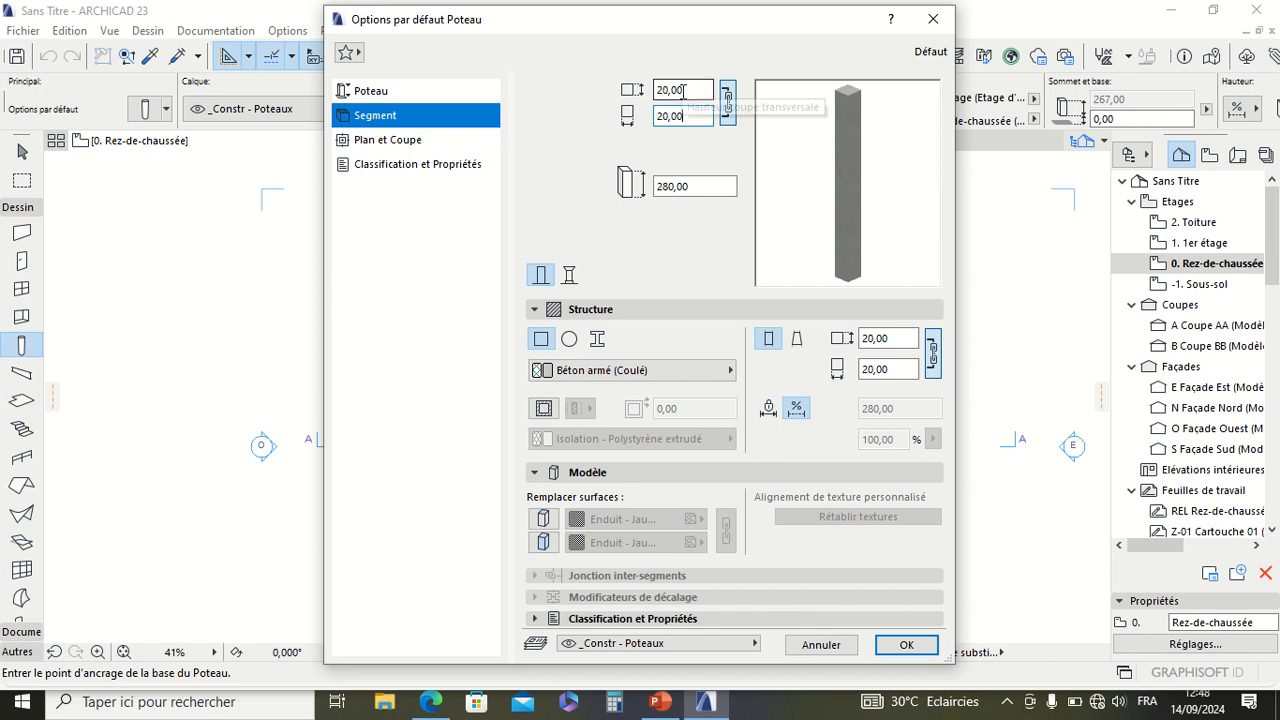
click(727, 101)
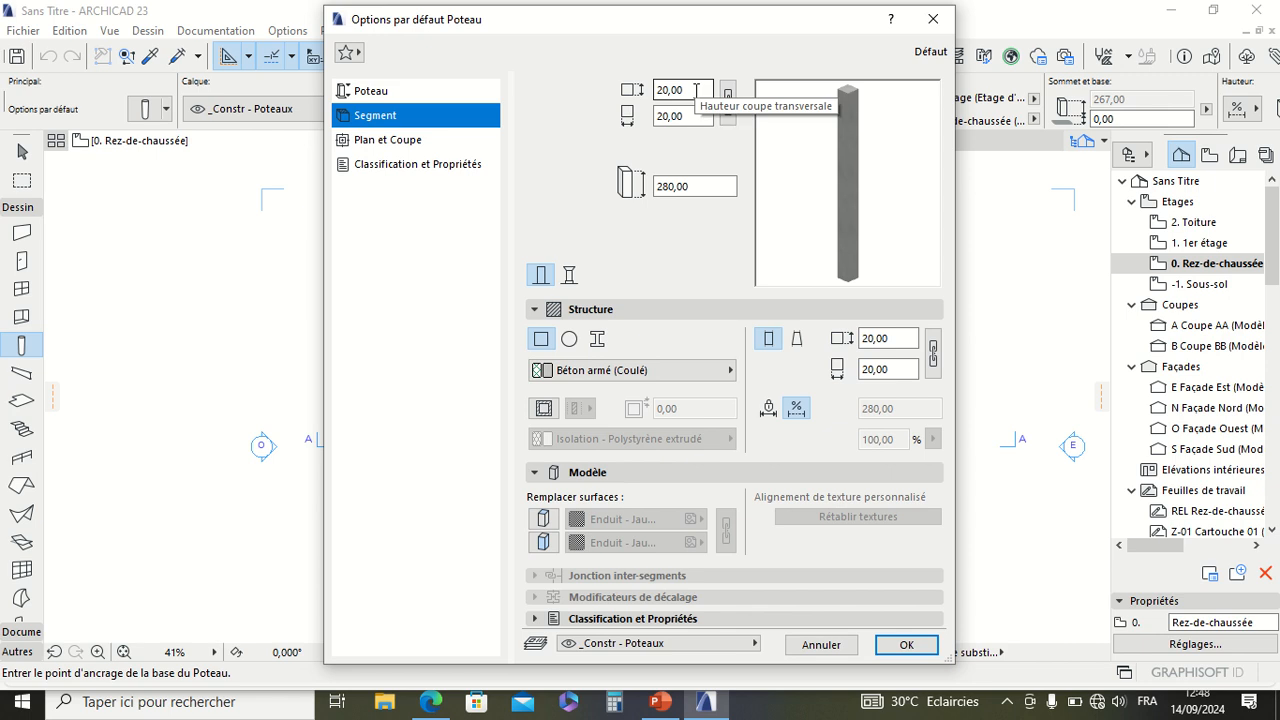
text(4)
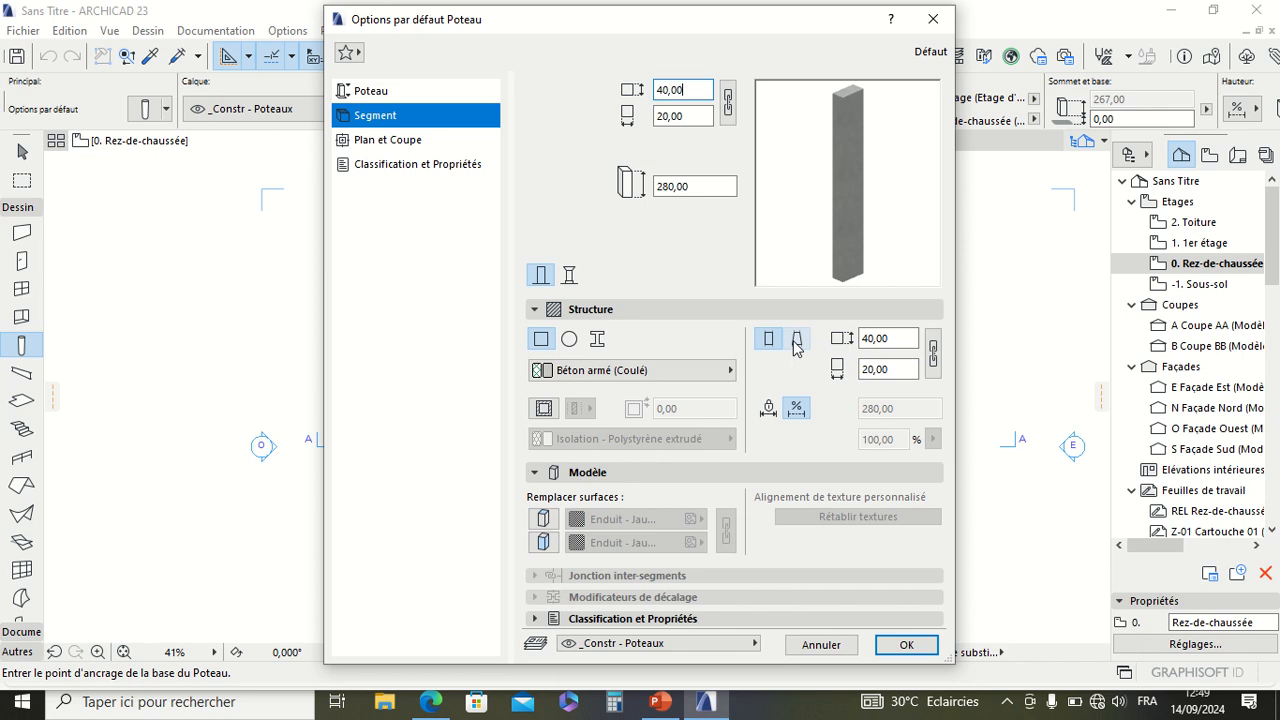
Step: Switch the column to a tapered profile and set the cross-section height at its top to 20 cm
click(797, 340)
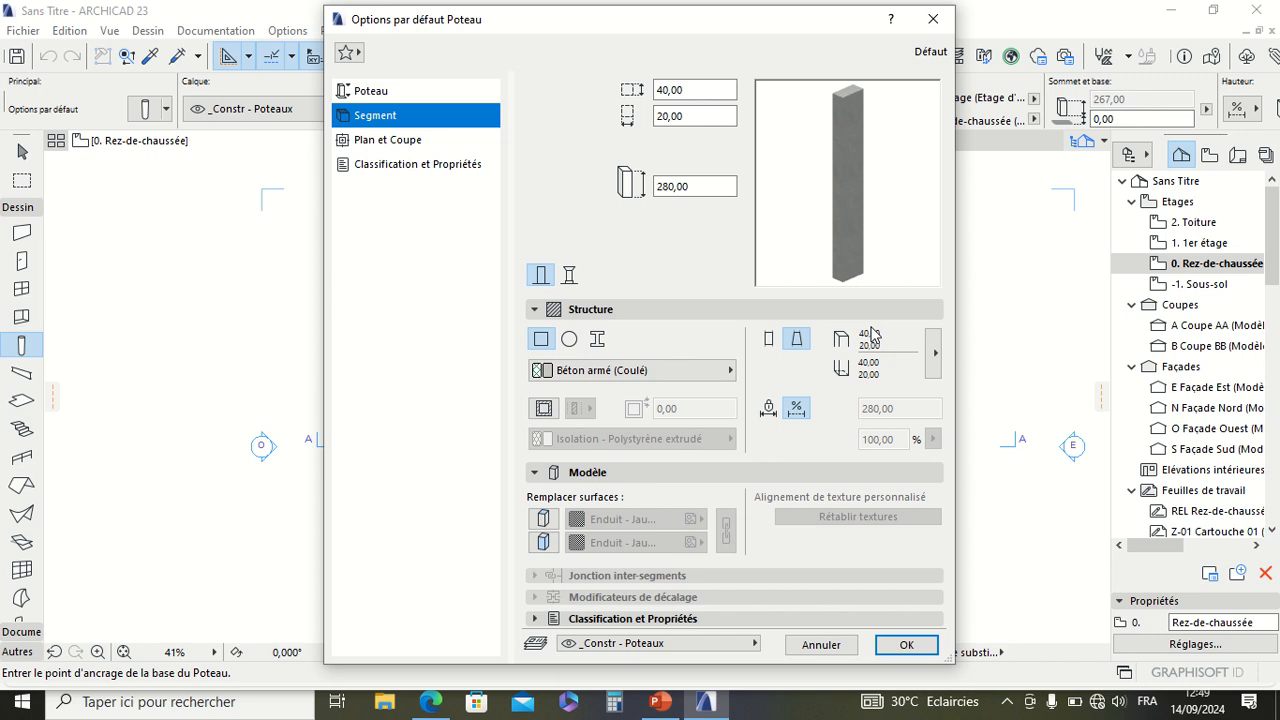
mouse_move(615, 5)
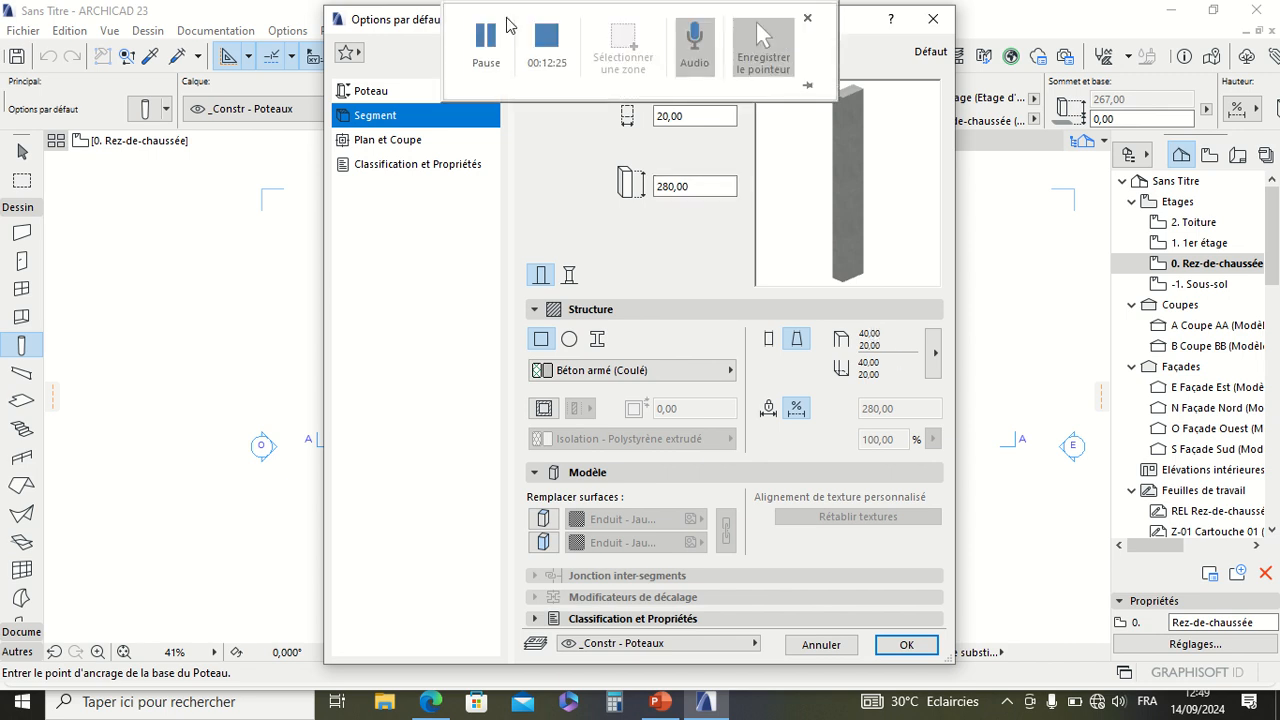
click(483, 48)
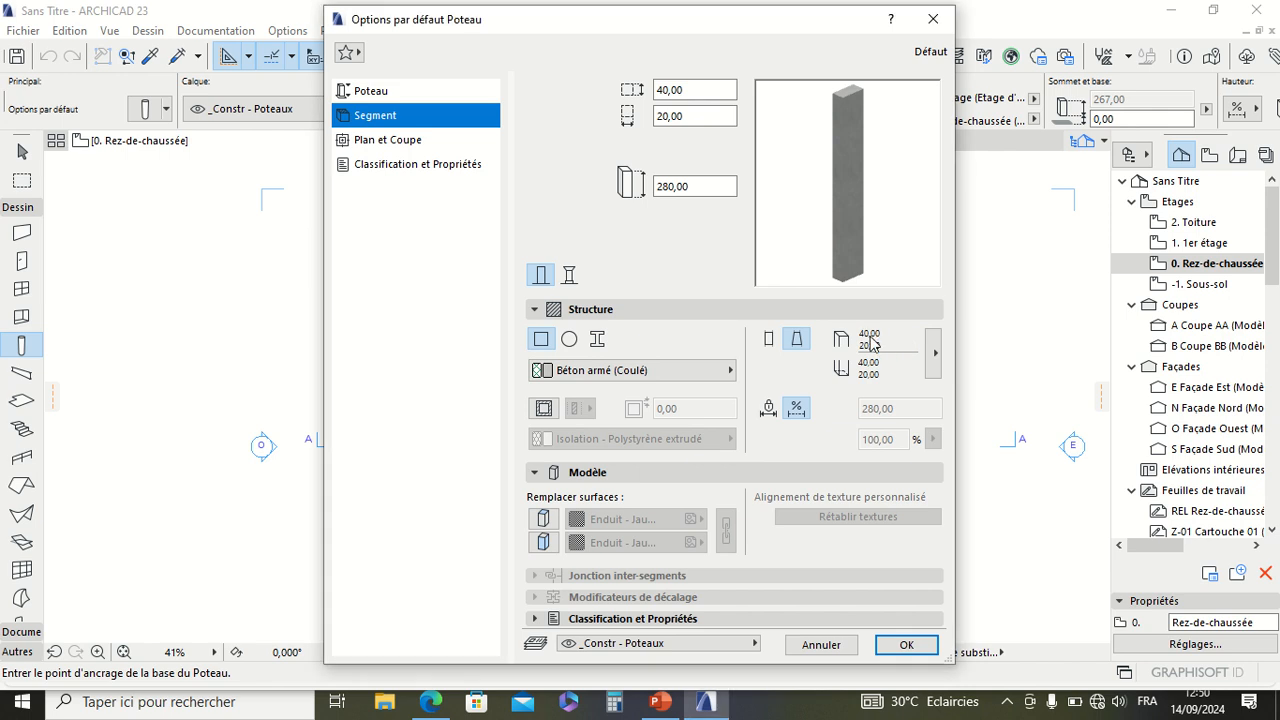
click(934, 352)
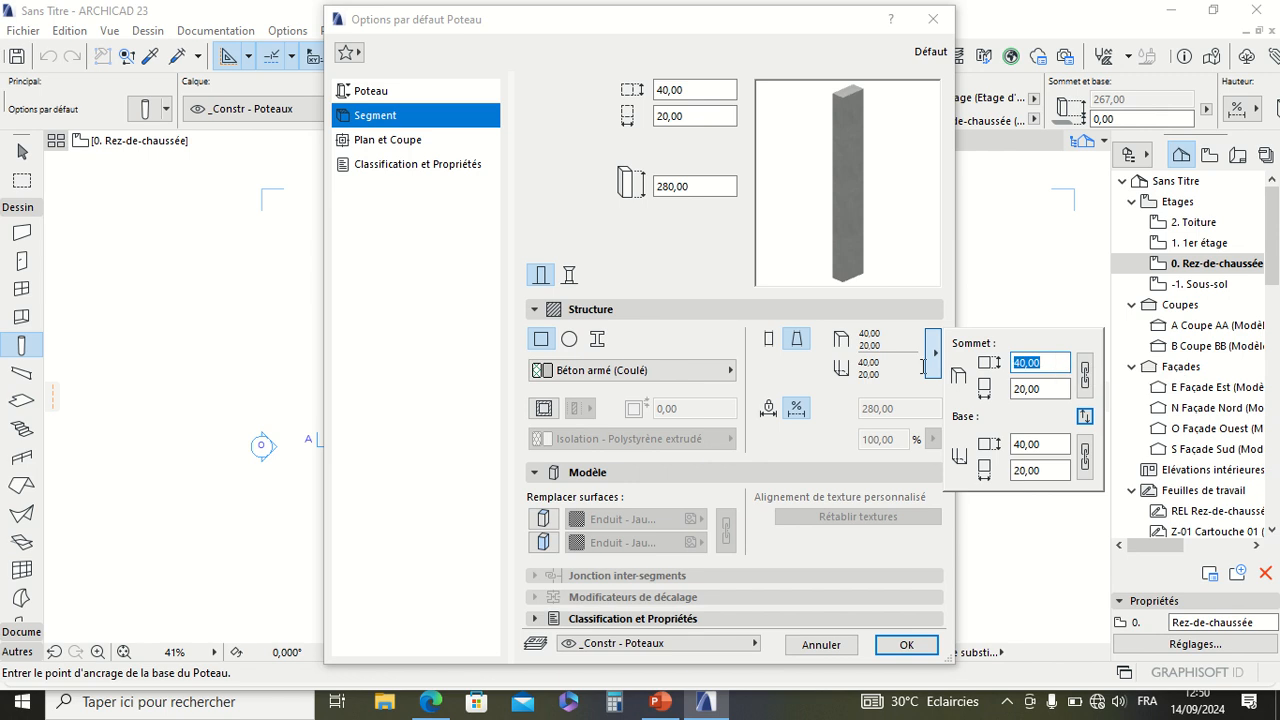
text(20)
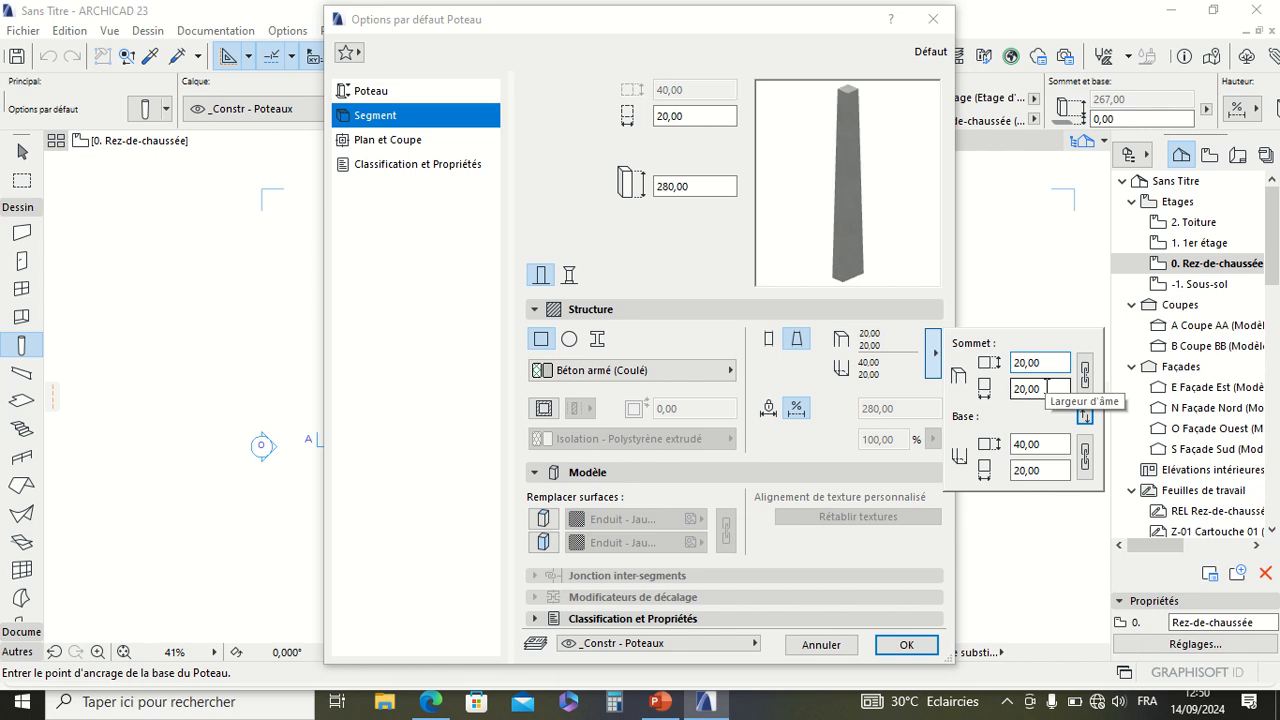
key(Tab)
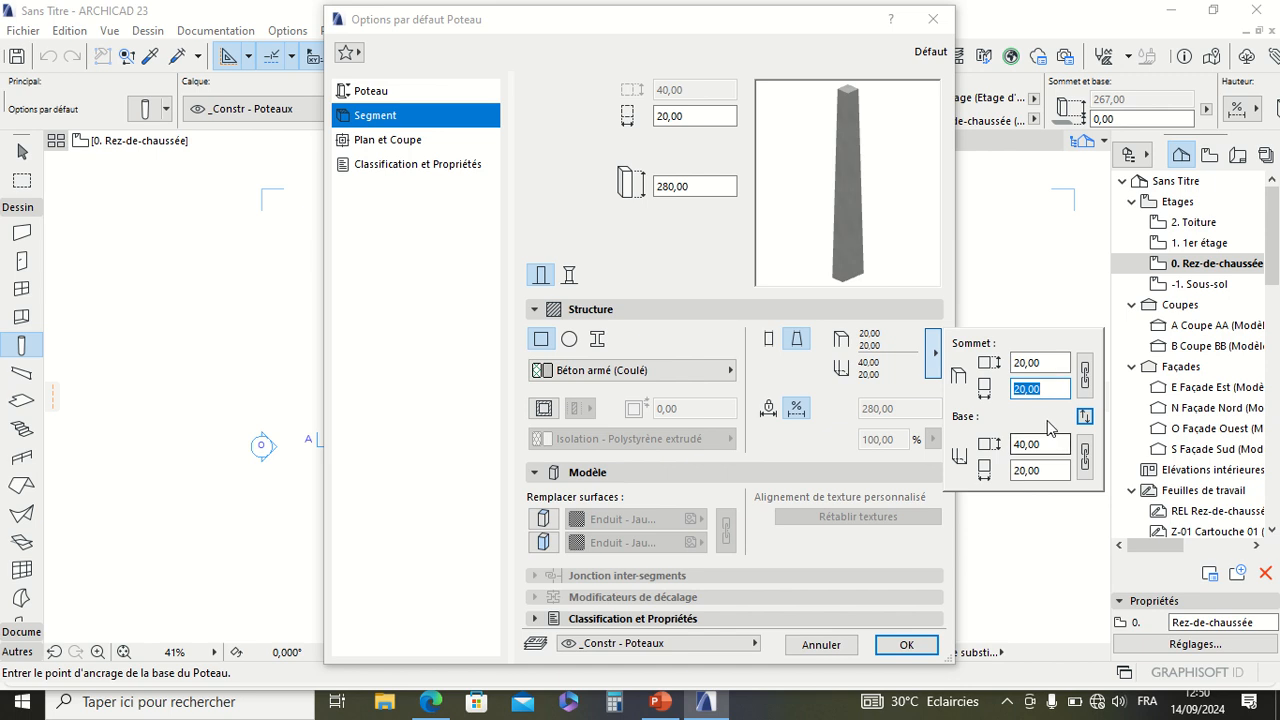
Step: Set the cross-section width at the column's base to 40 cm and confirm the default column settings
click(1045, 470)
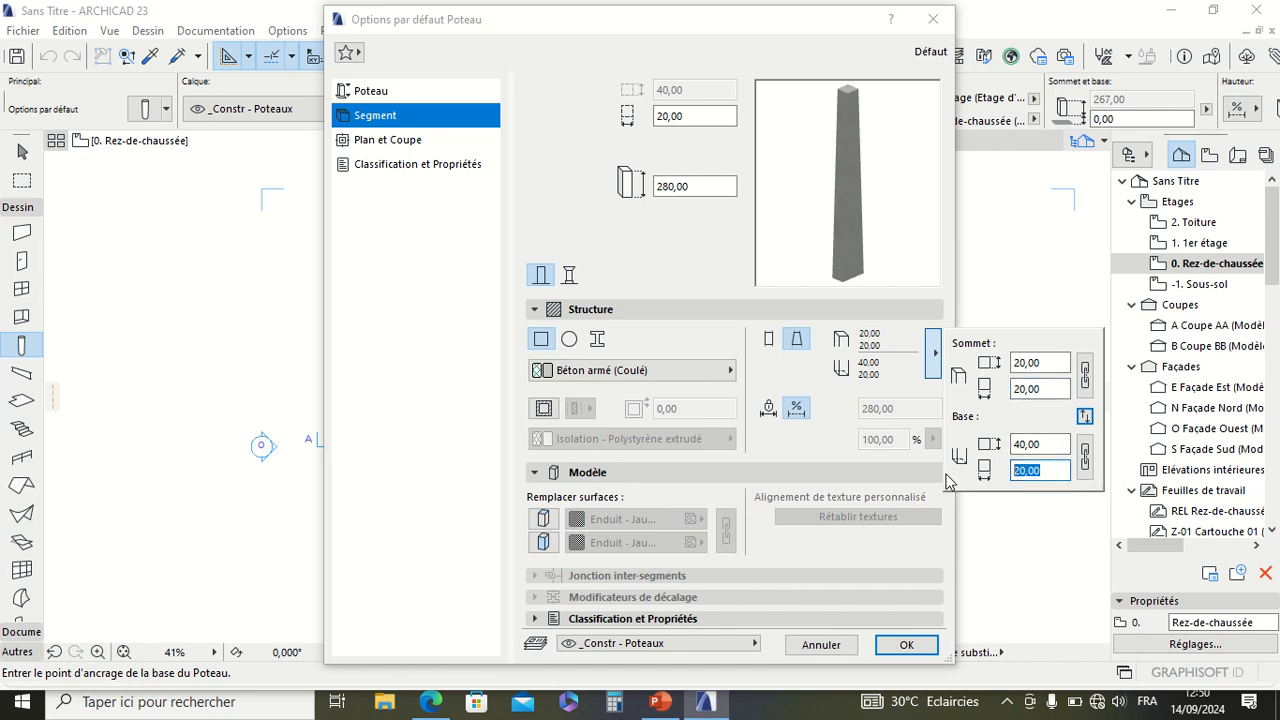
text(4)
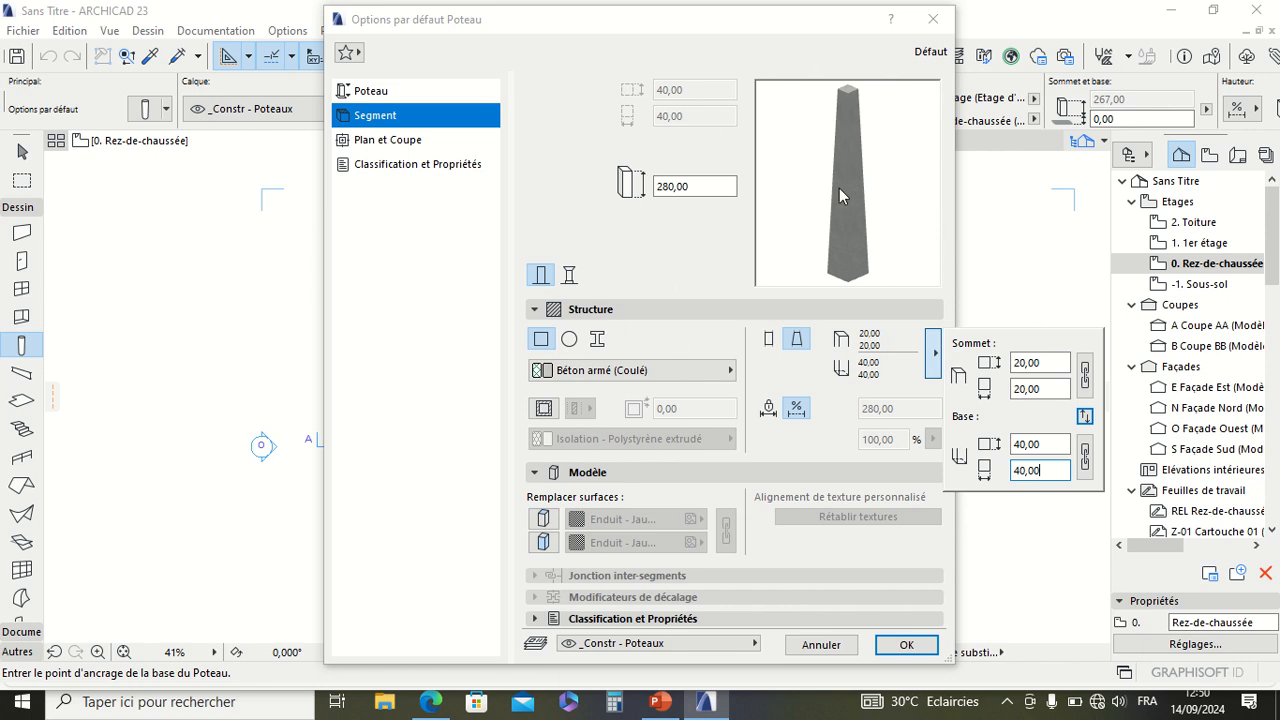
click(893, 647)
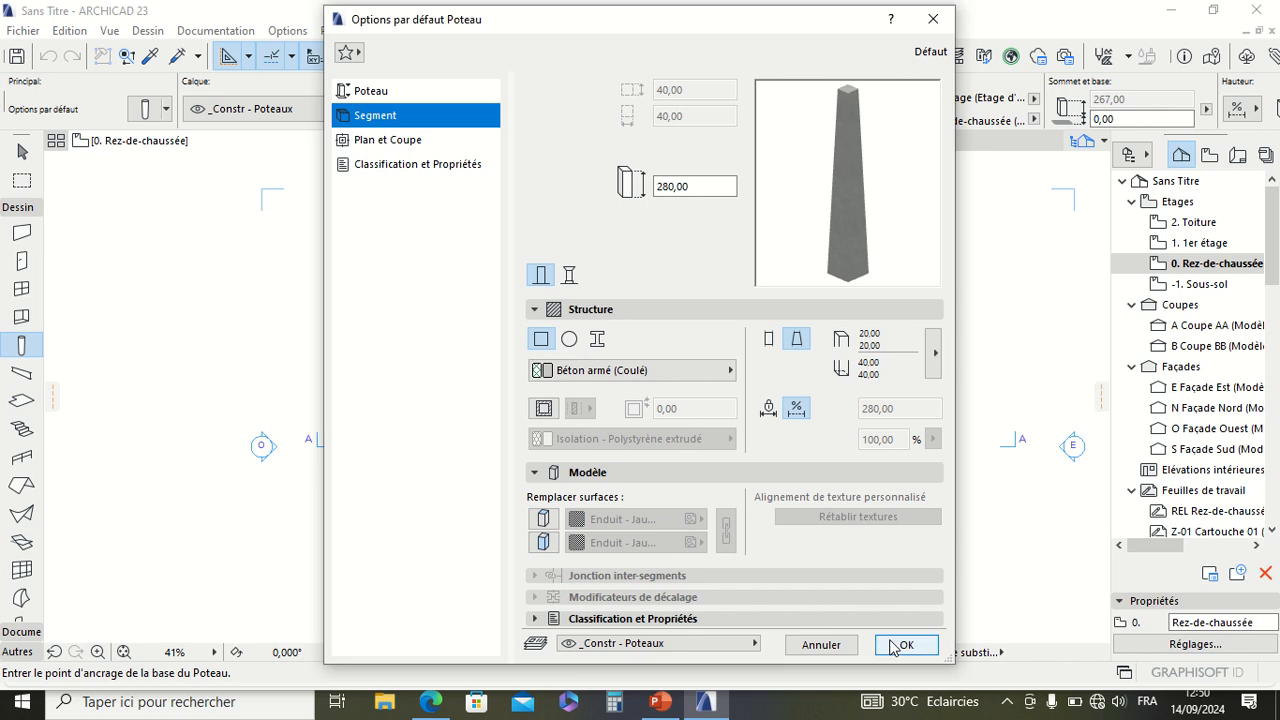
click(911, 648)
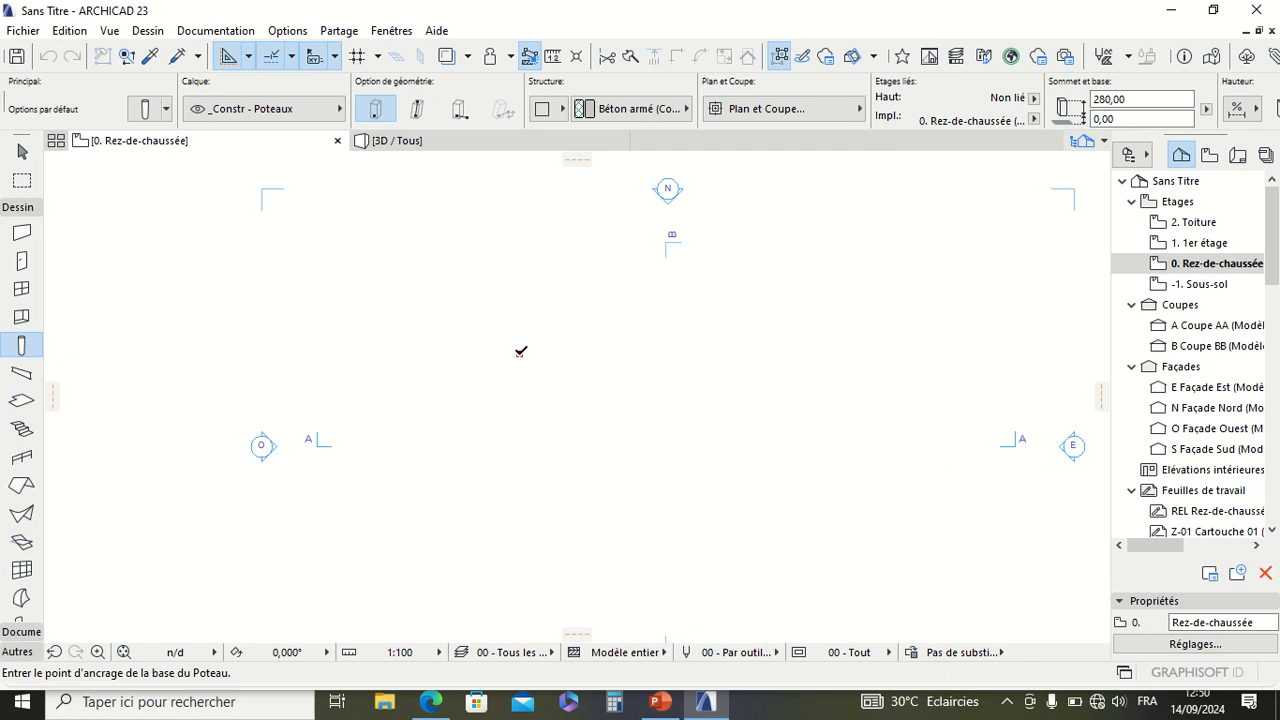
Step: Place the tapered column in the ground-floor plan and inspect it in the 3D view
scroll(520, 352, up, 2)
scroll(515, 363, up, 10)
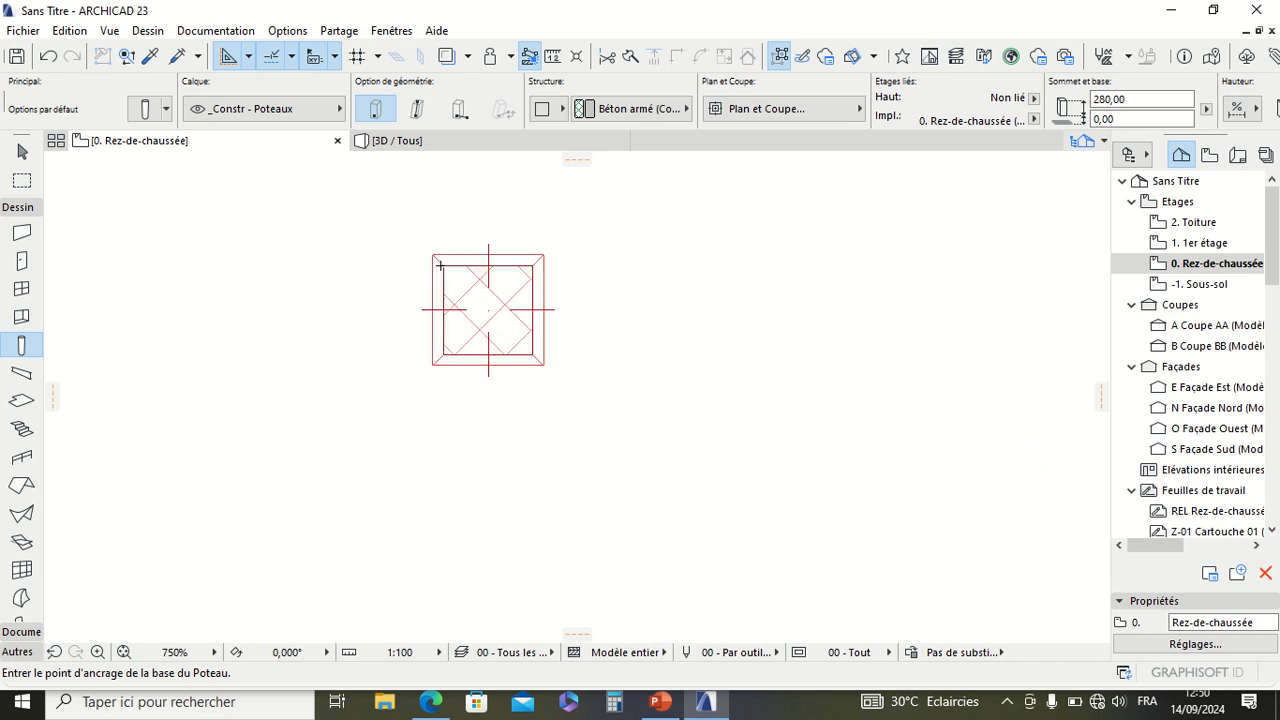
click(385, 142)
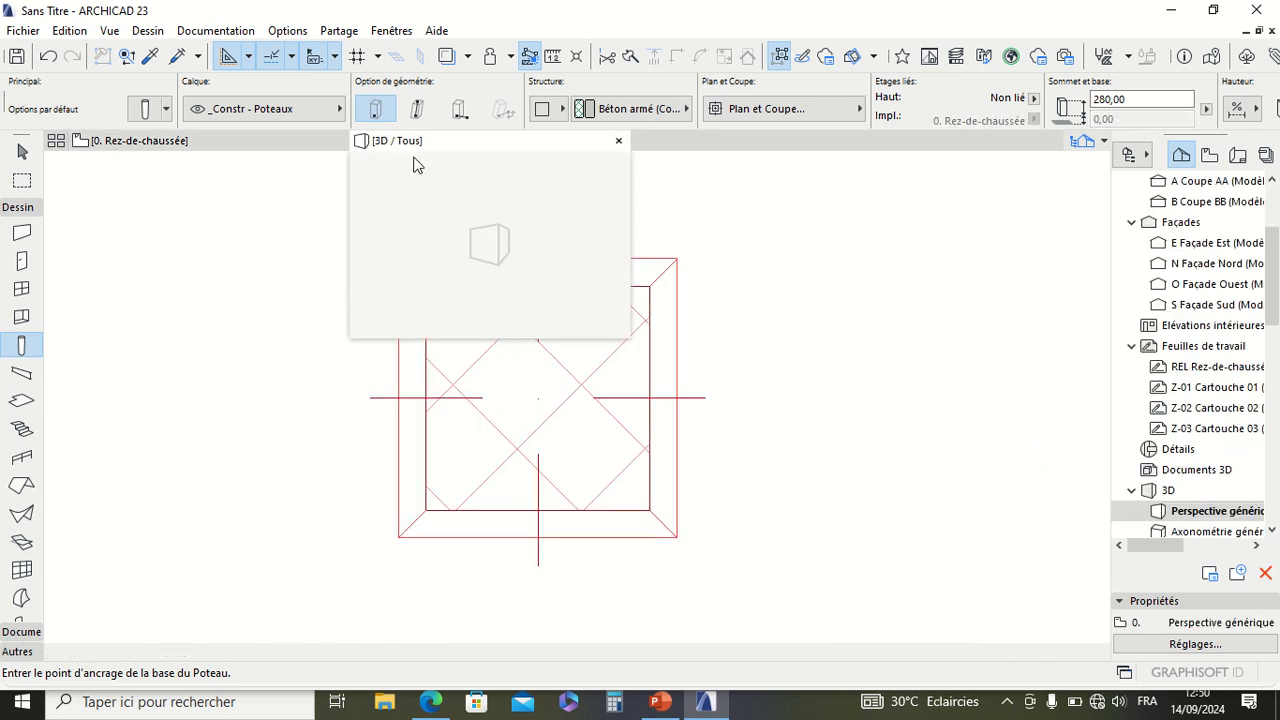
scroll(546, 351, up, 10)
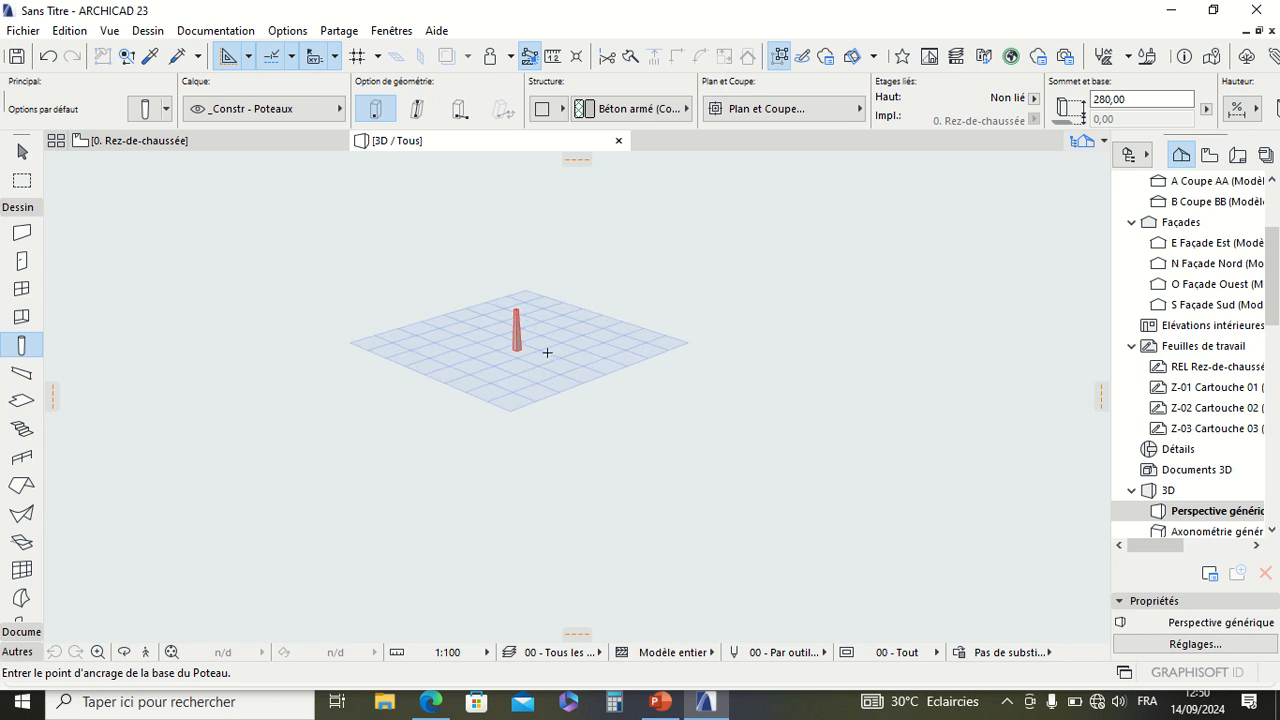
scroll(551, 317, up, 5)
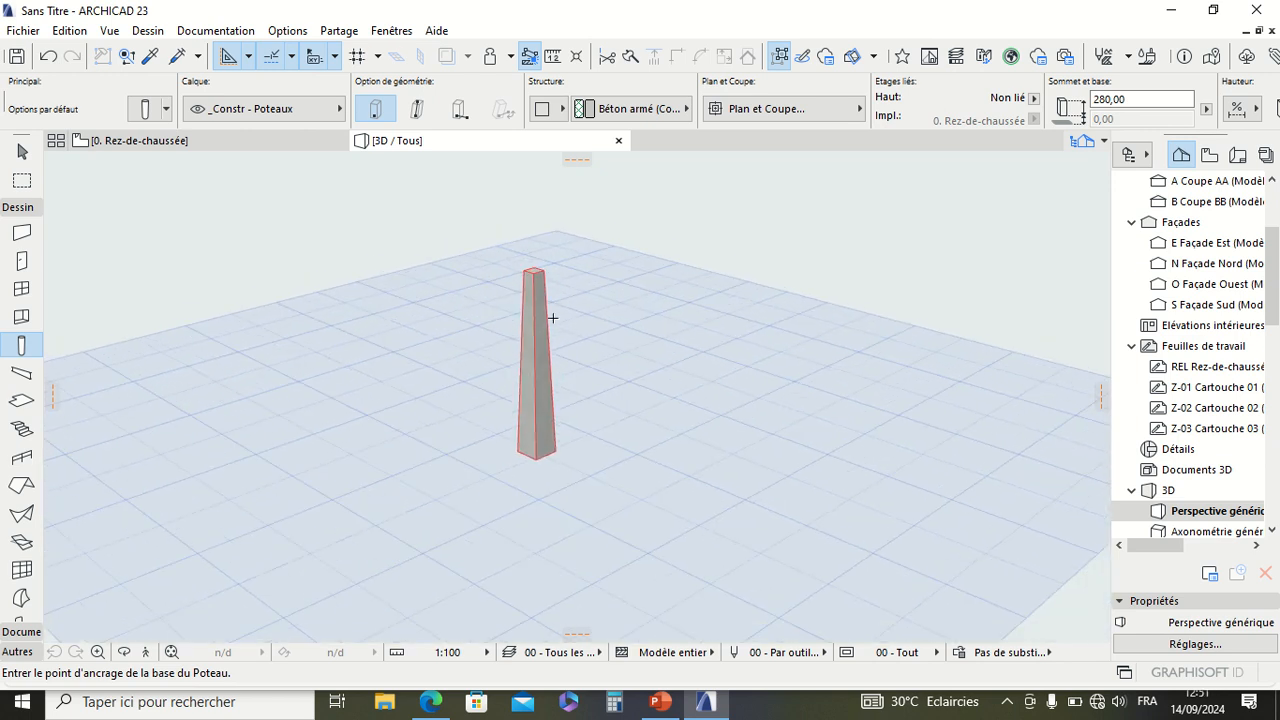
scroll(558, 392, down, 3)
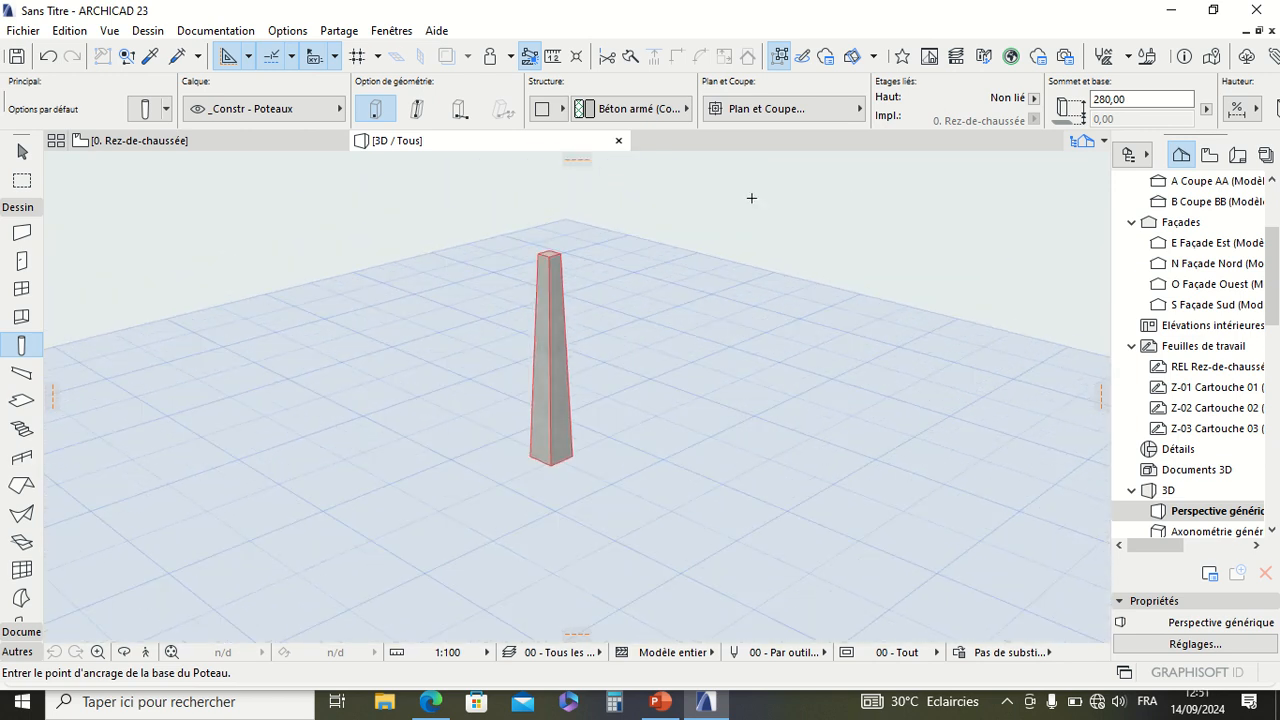
Step: Incline the tapered column at an angle of 65° in its settings and confirm
right_click(787, 194)
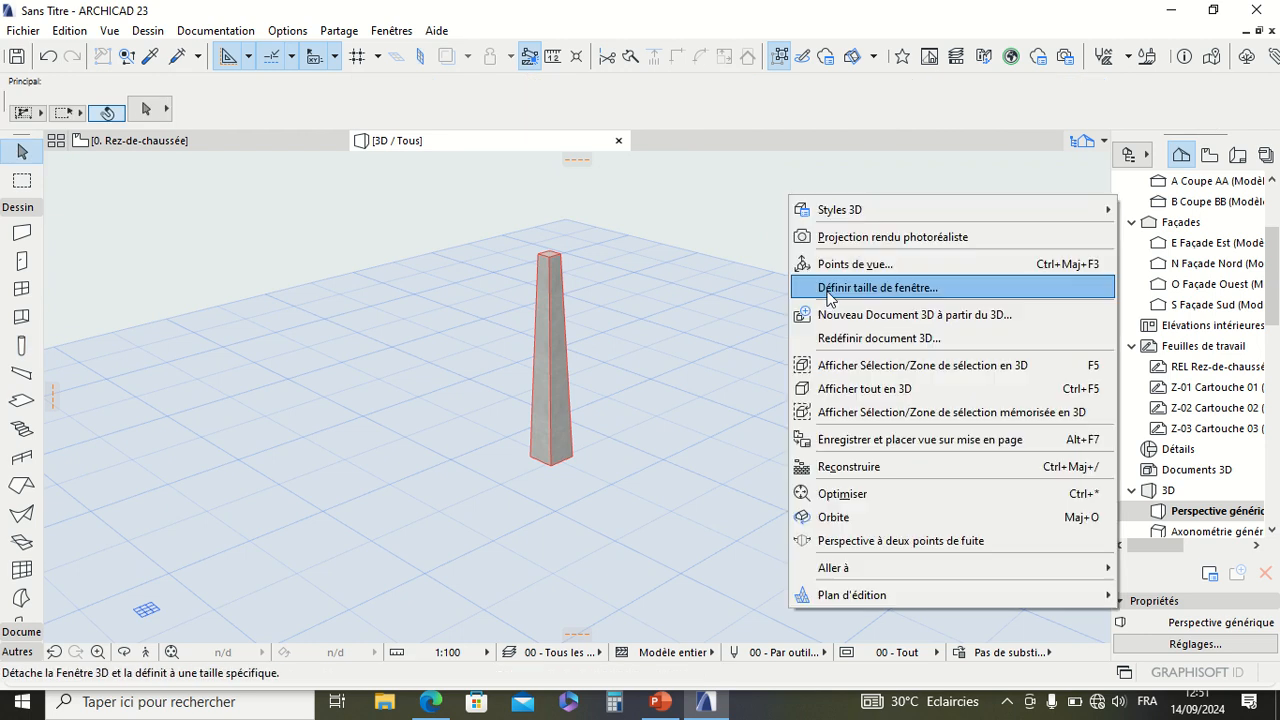
click(641, 237)
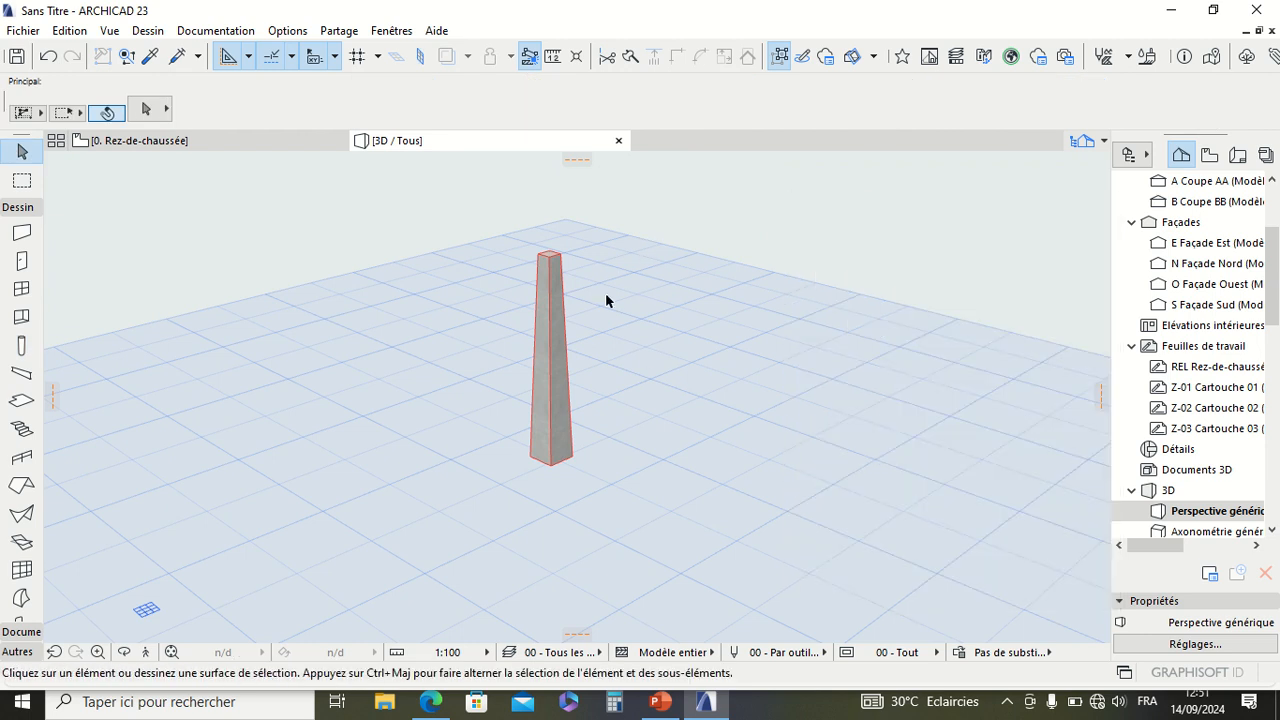
click(556, 337)
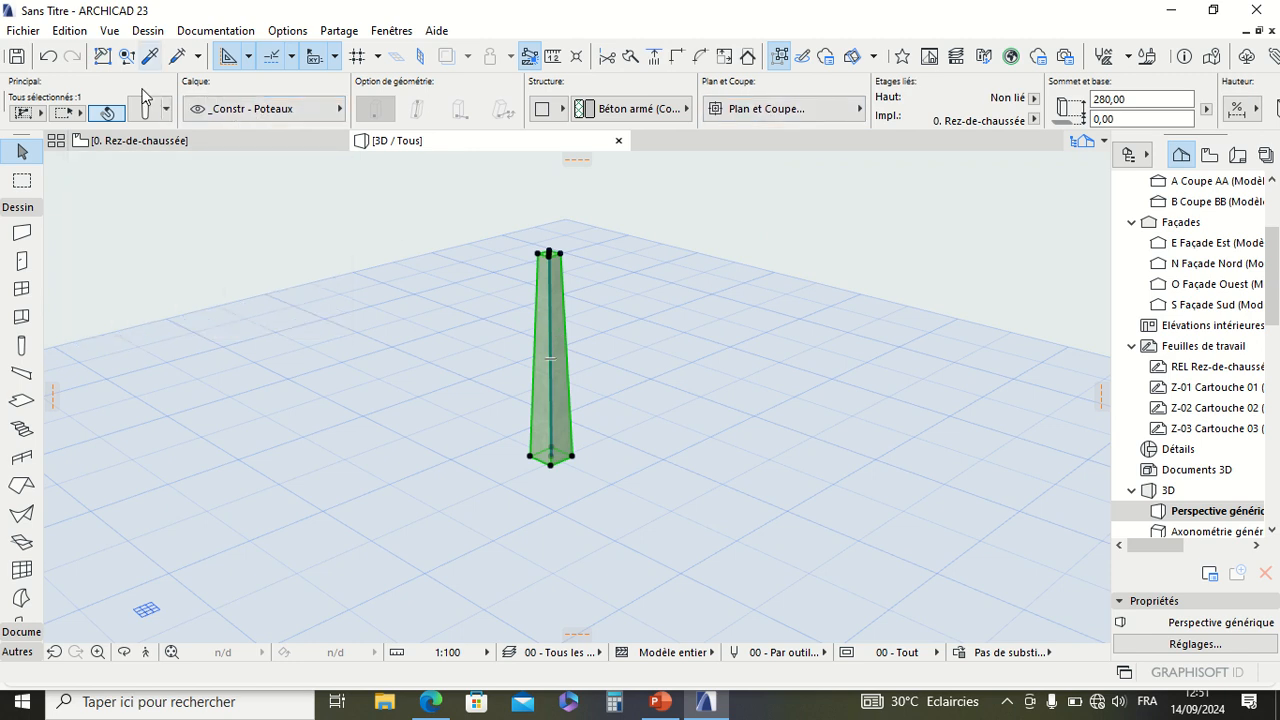
key(ctrl+t)
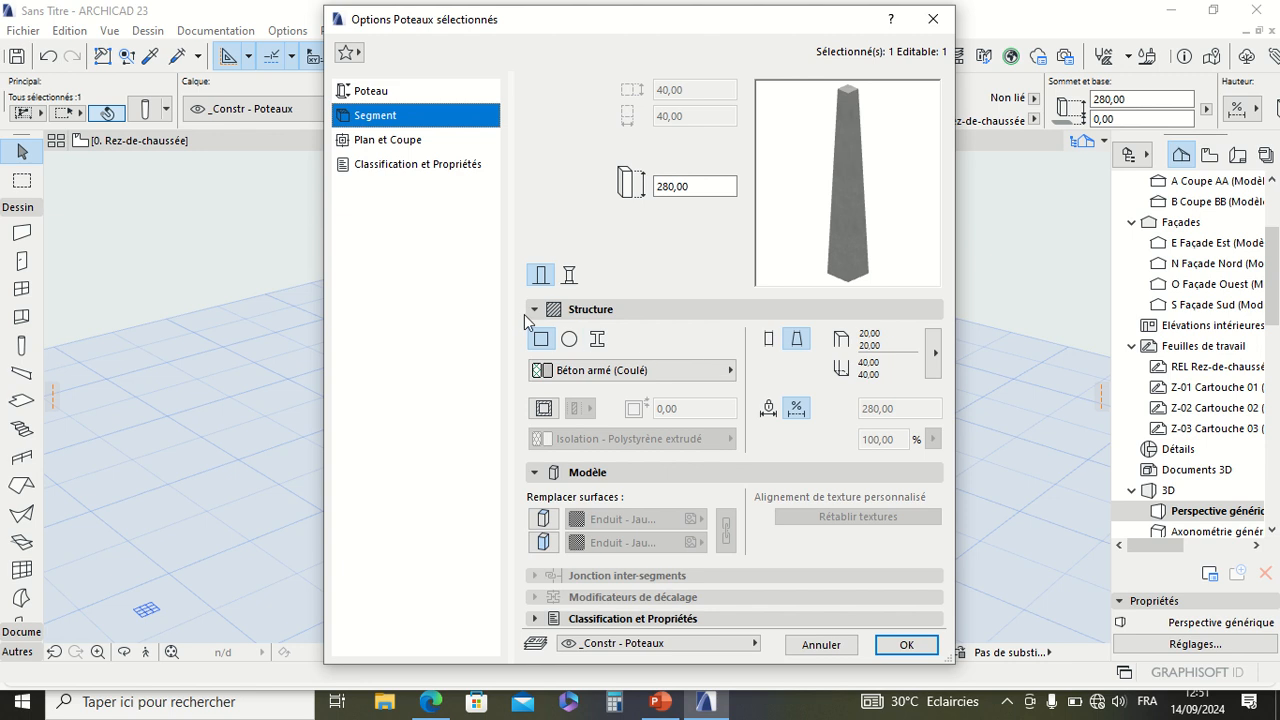
click(365, 140)
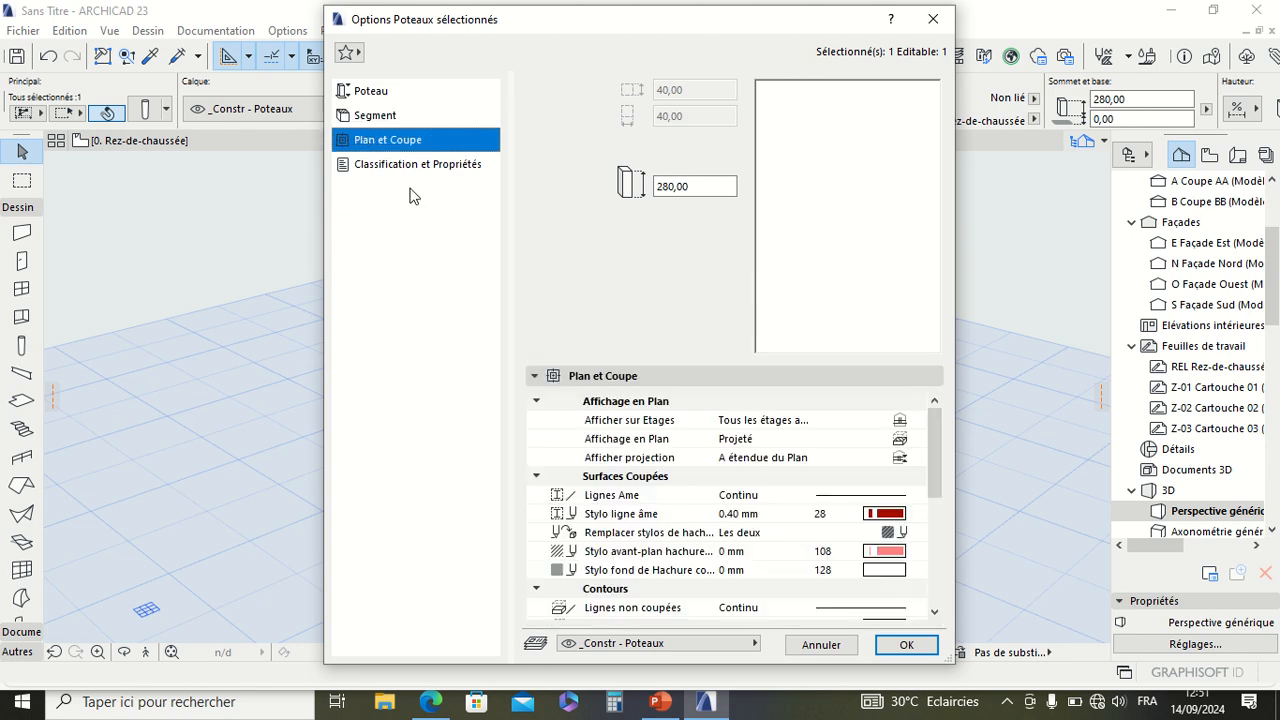
click(380, 118)
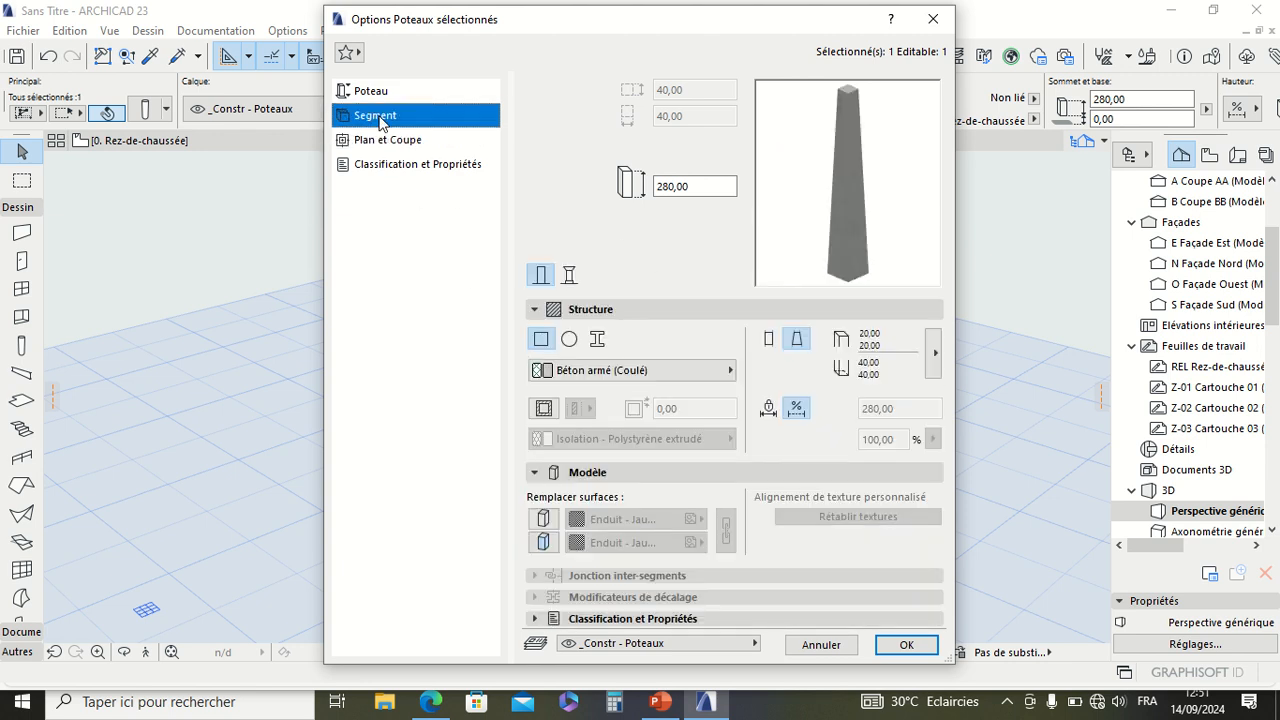
click(386, 90)
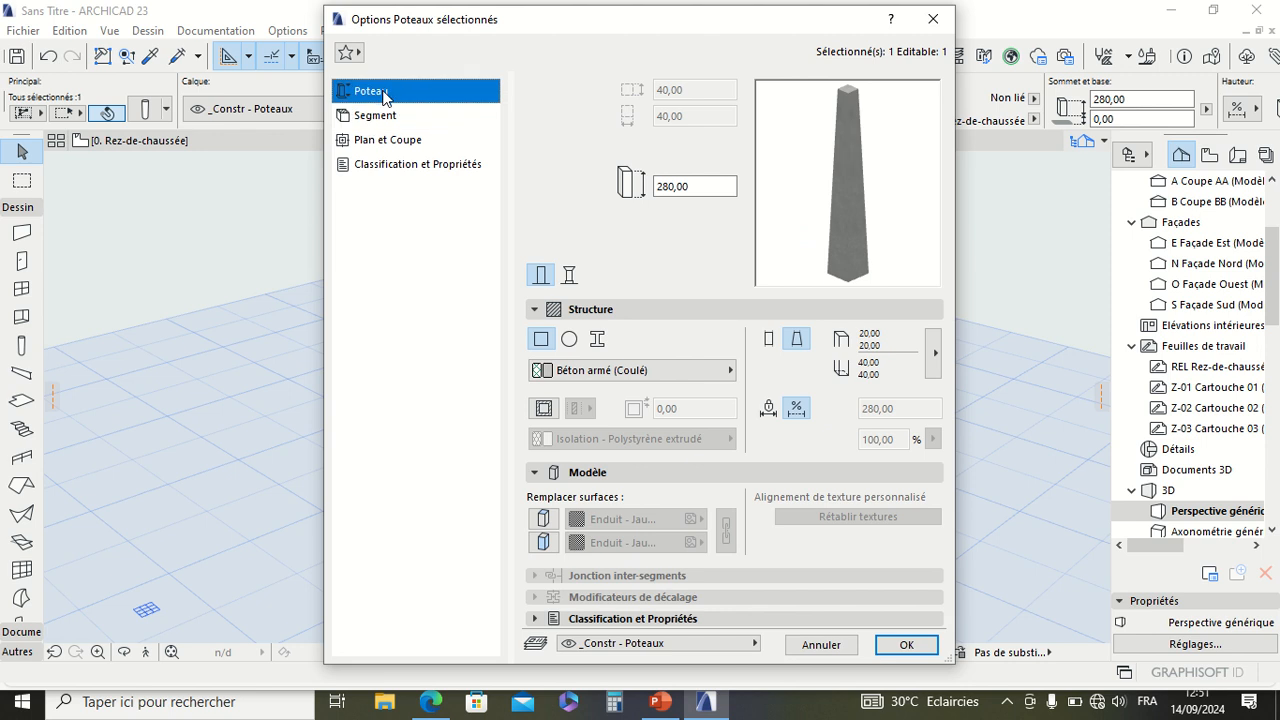
click(797, 315)
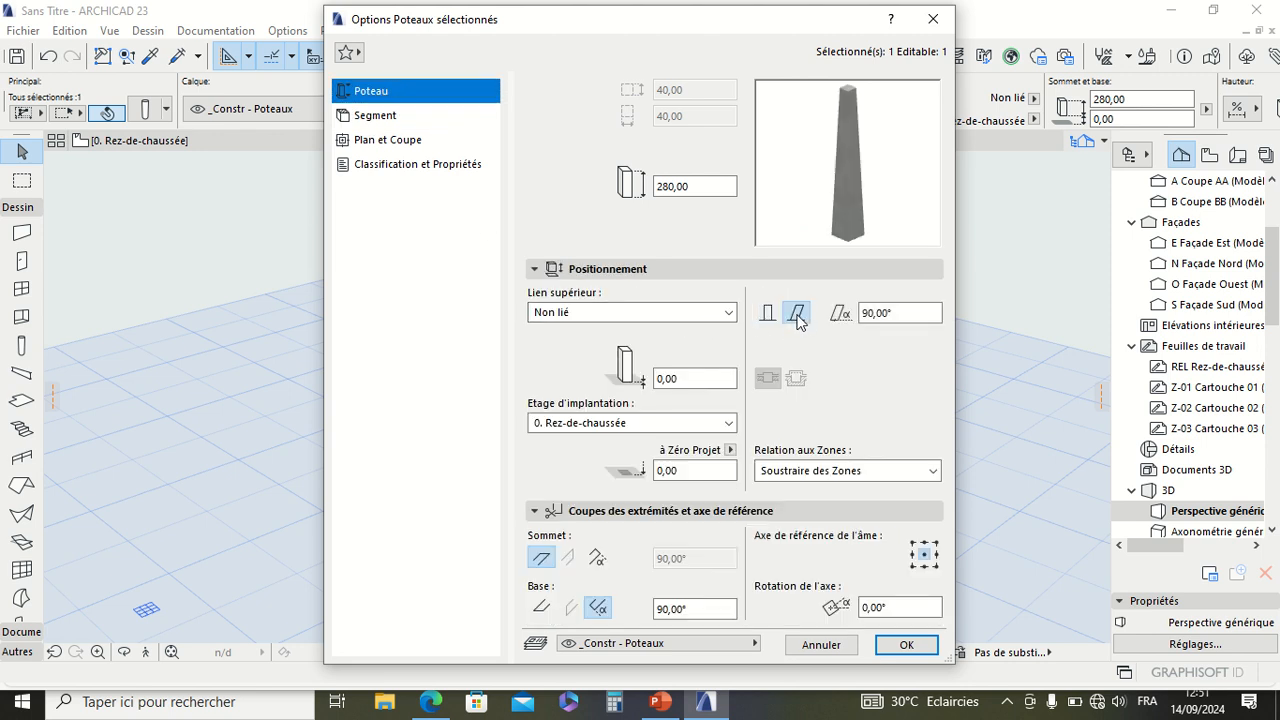
double_click(900, 313)
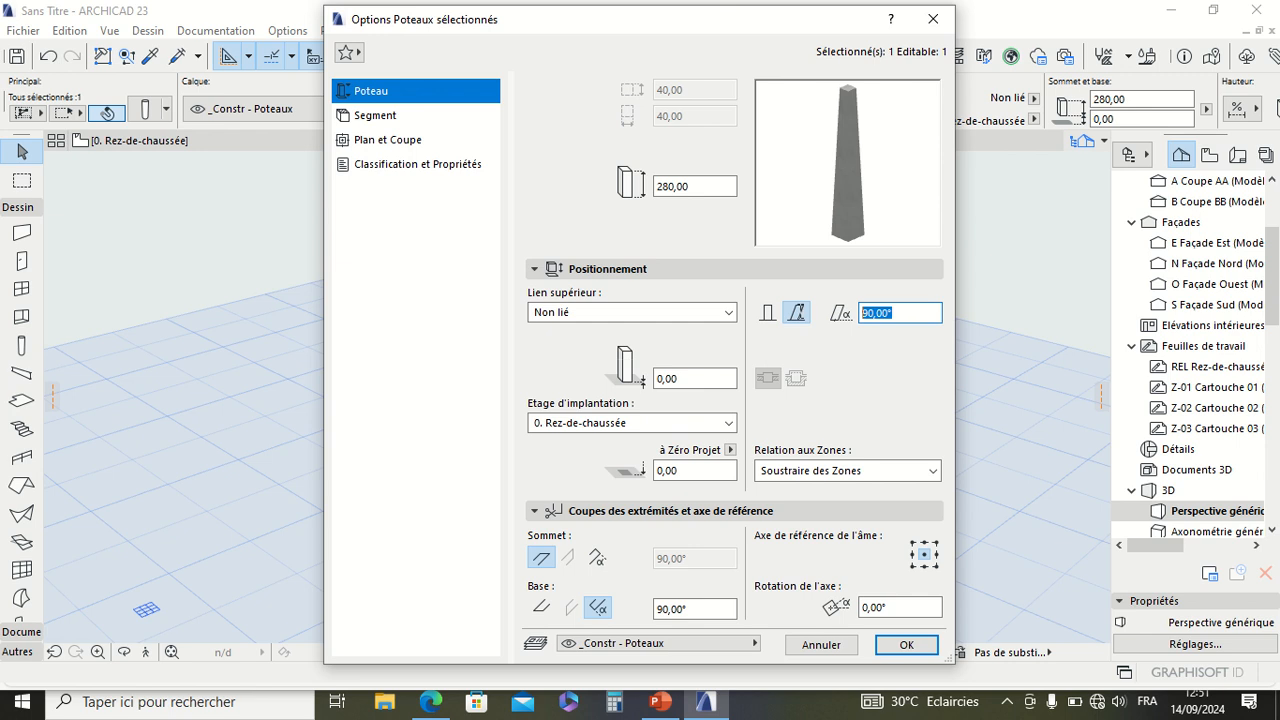
text(65)
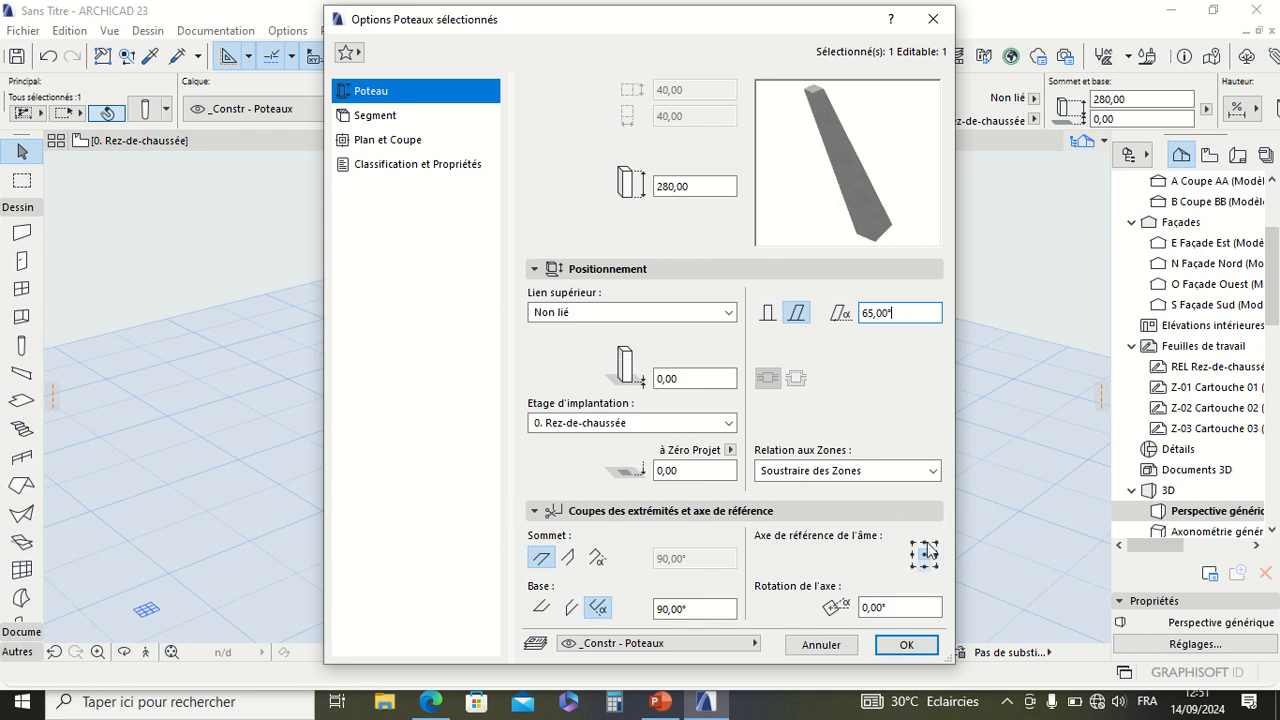
click(890, 645)
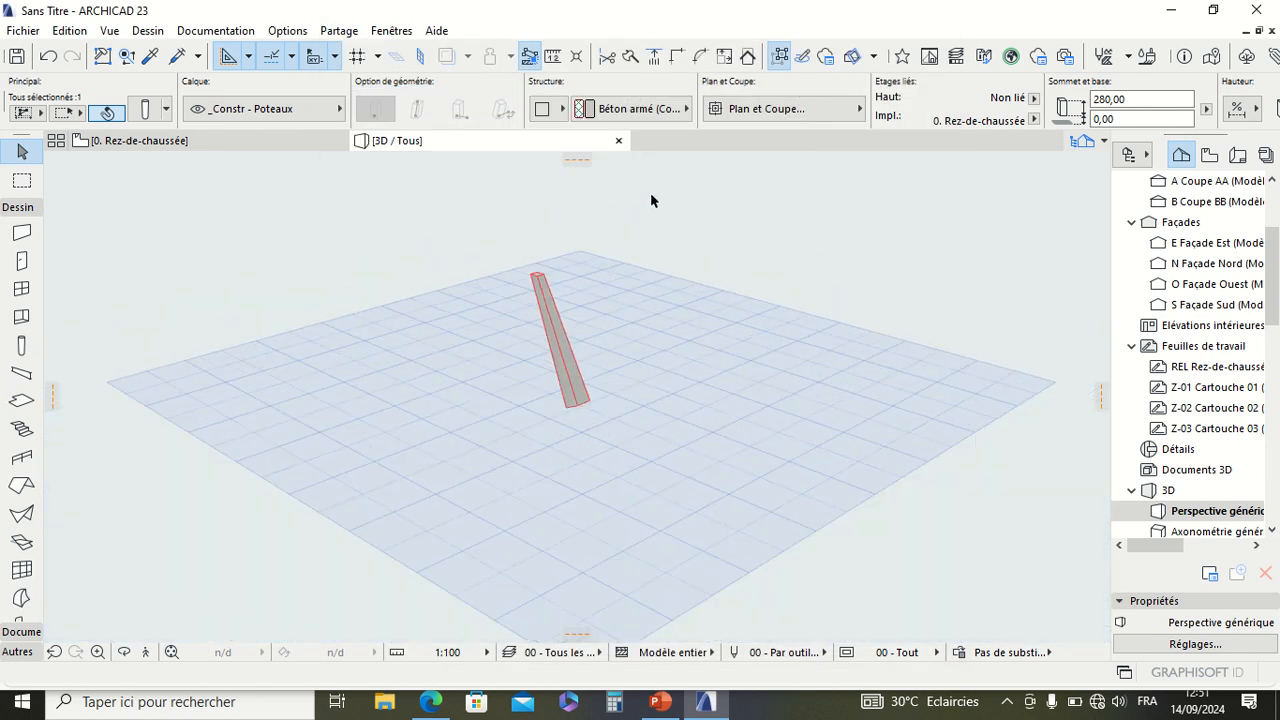
Step: Orbit around the inclined column in 3D and examine its slant and faces from other angles
right_click(654, 210)
click(697, 533)
drag(505, 305, 613, 333)
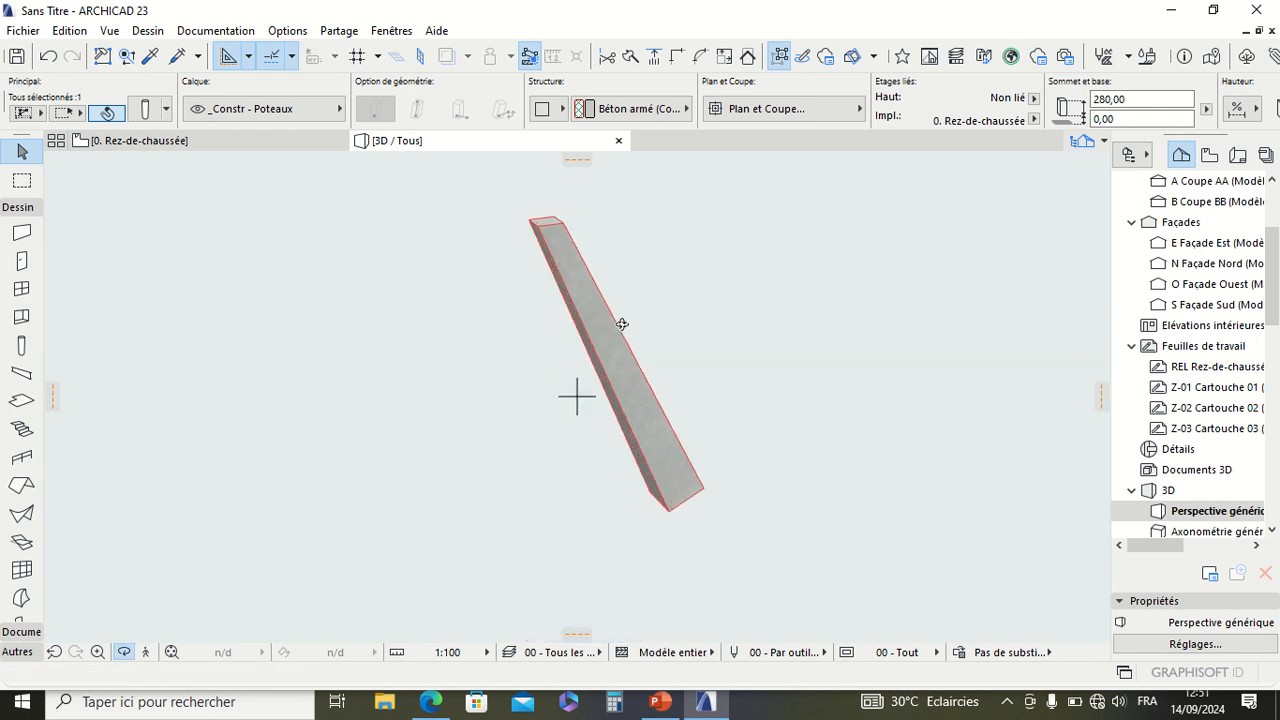
key(Escape)
key(Escape)
scroll(617, 327, down, 2)
scroll(612, 328, up, 2)
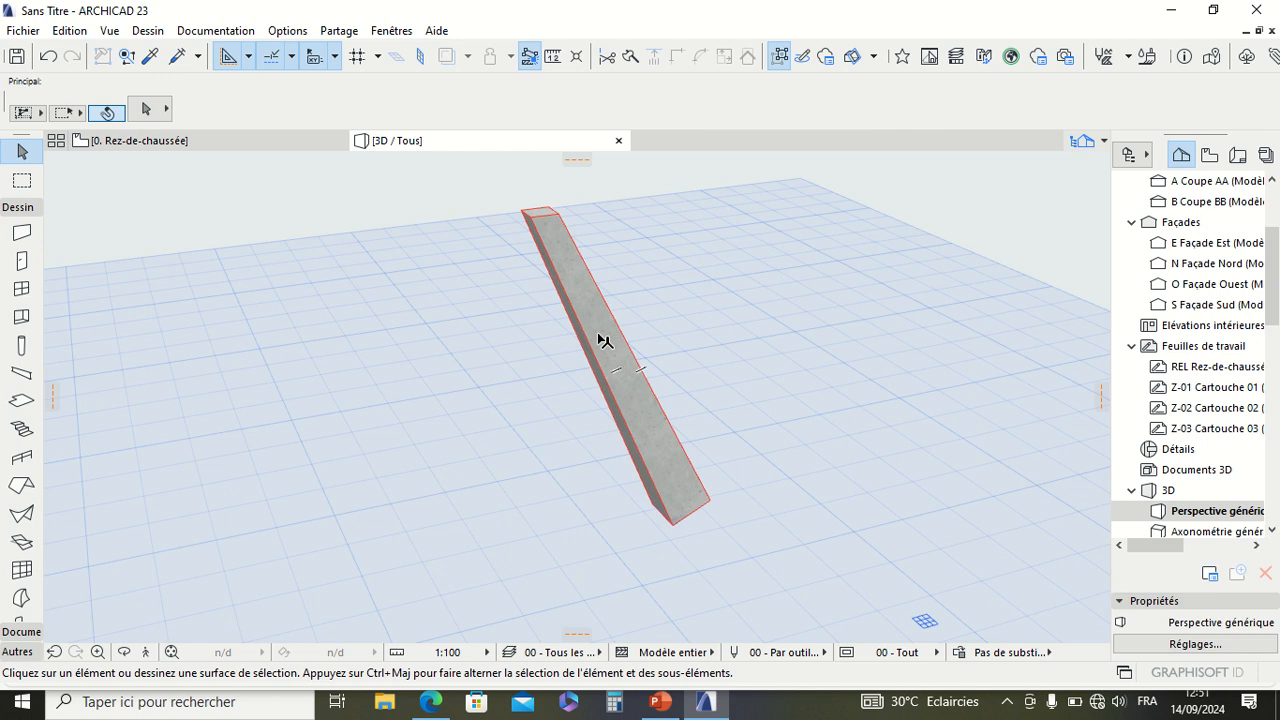
click(603, 341)
scroll(603, 341, down, 1)
key(Escape)
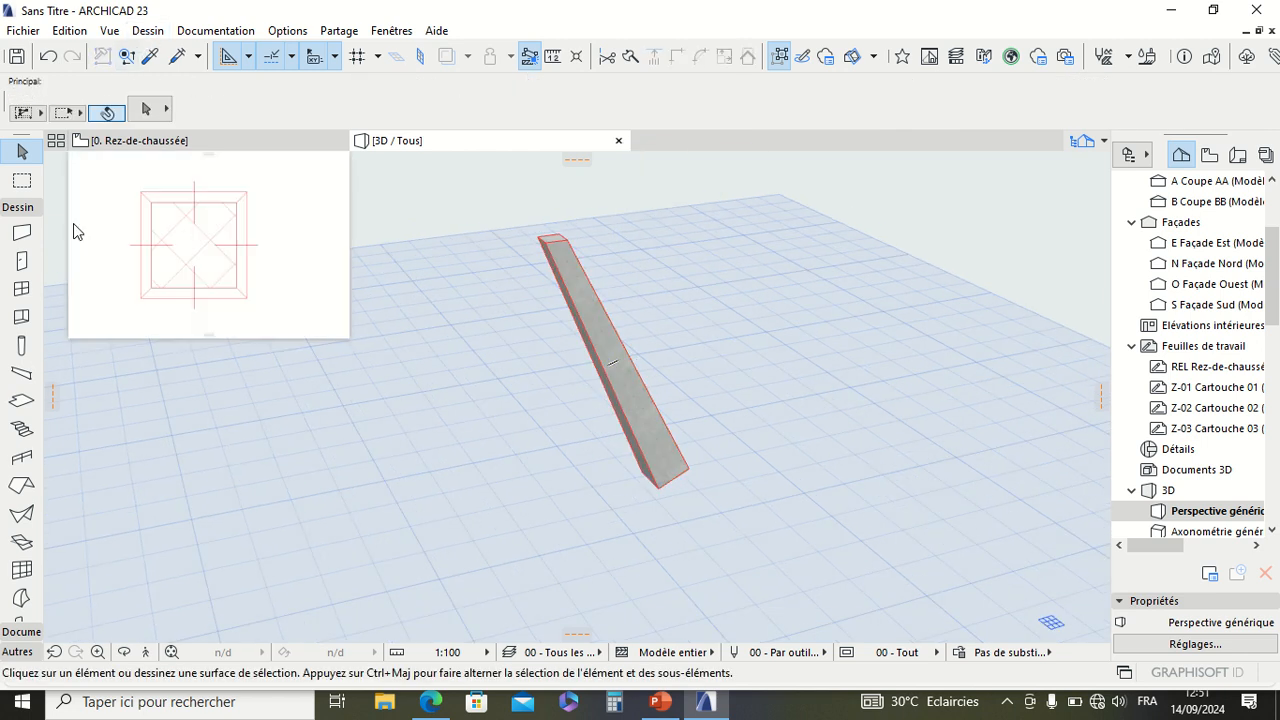
Step: Open the inclined column's settings and switch its positioning back to vertical
click(590, 301)
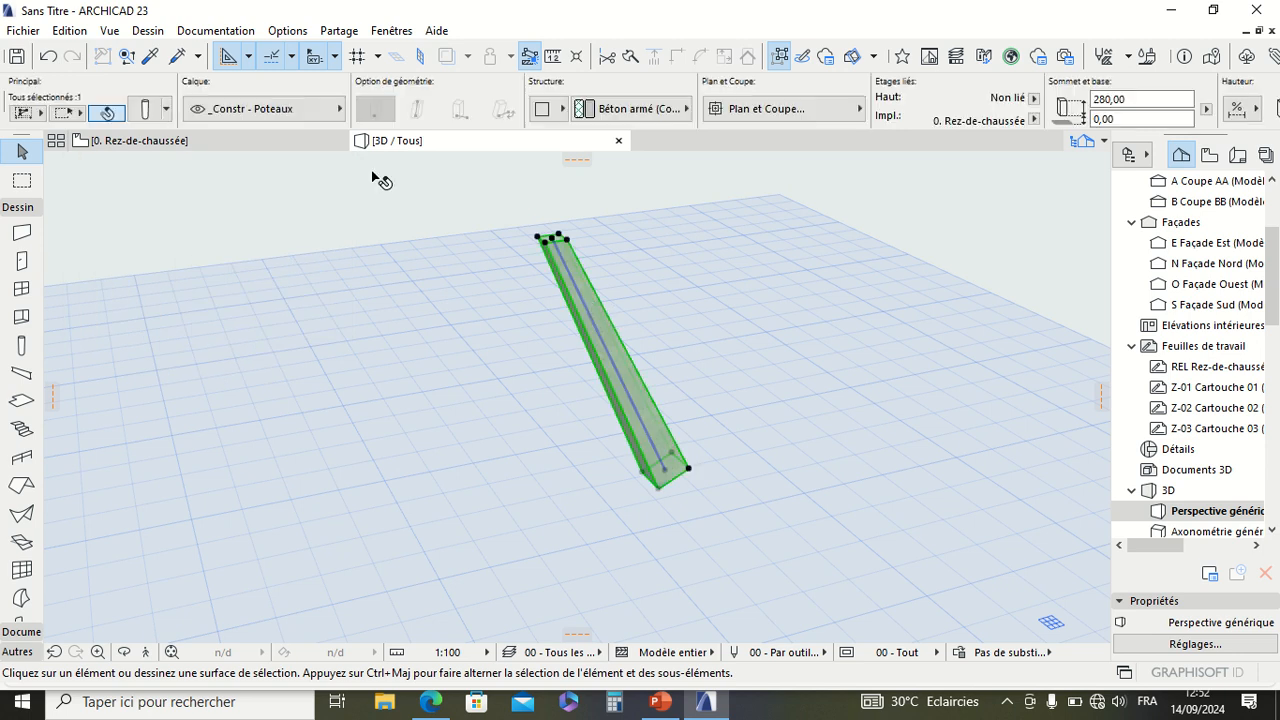
click(143, 110)
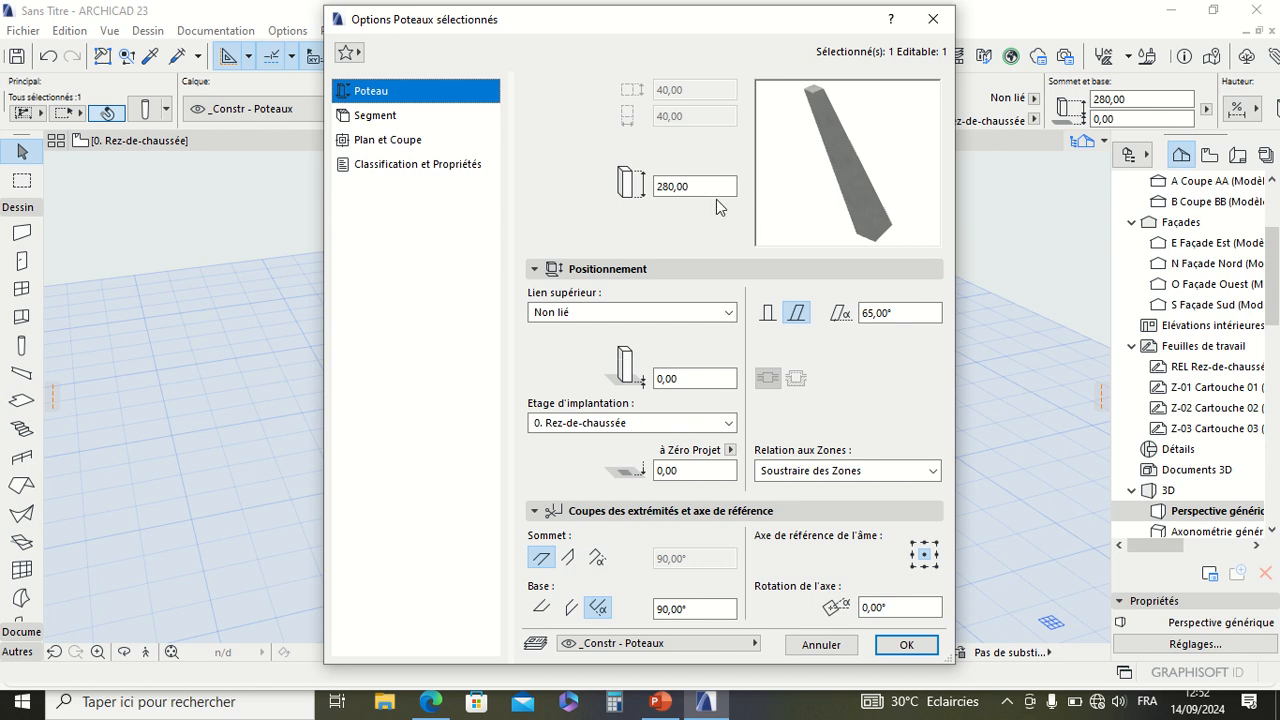
click(767, 313)
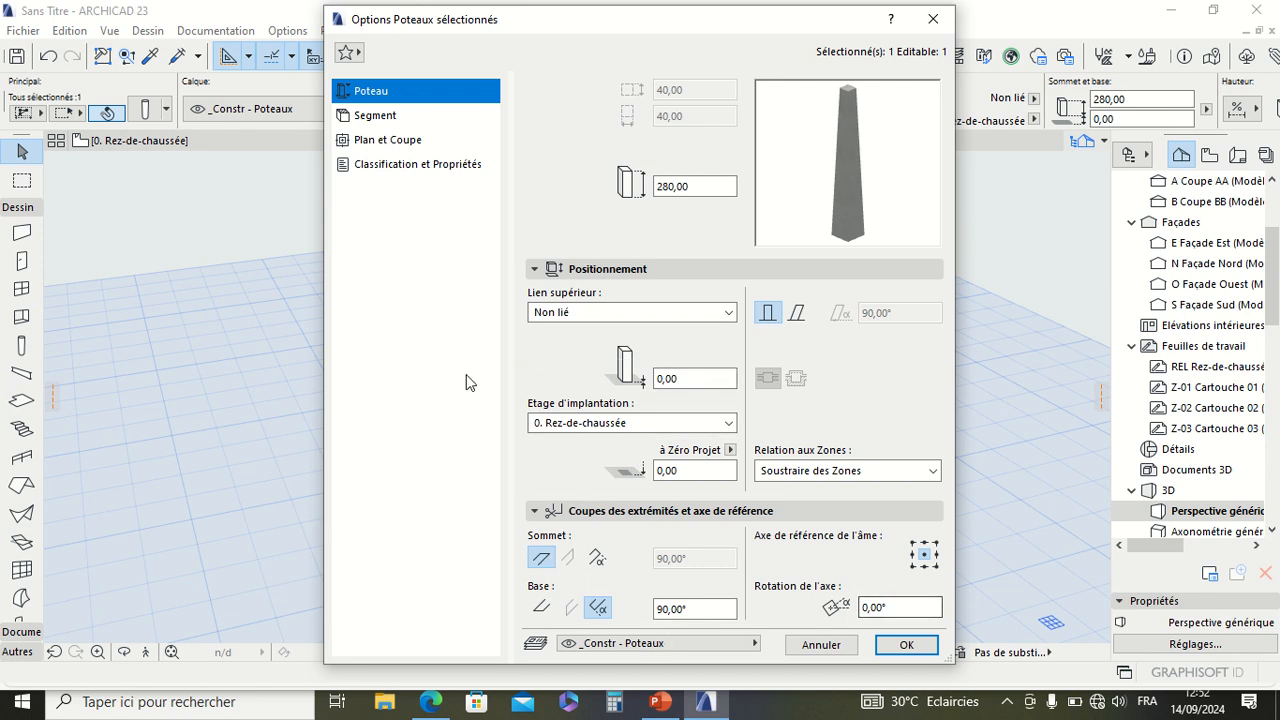
Step: Set the column segment's building material to Béton armé (Apparent)
click(380, 116)
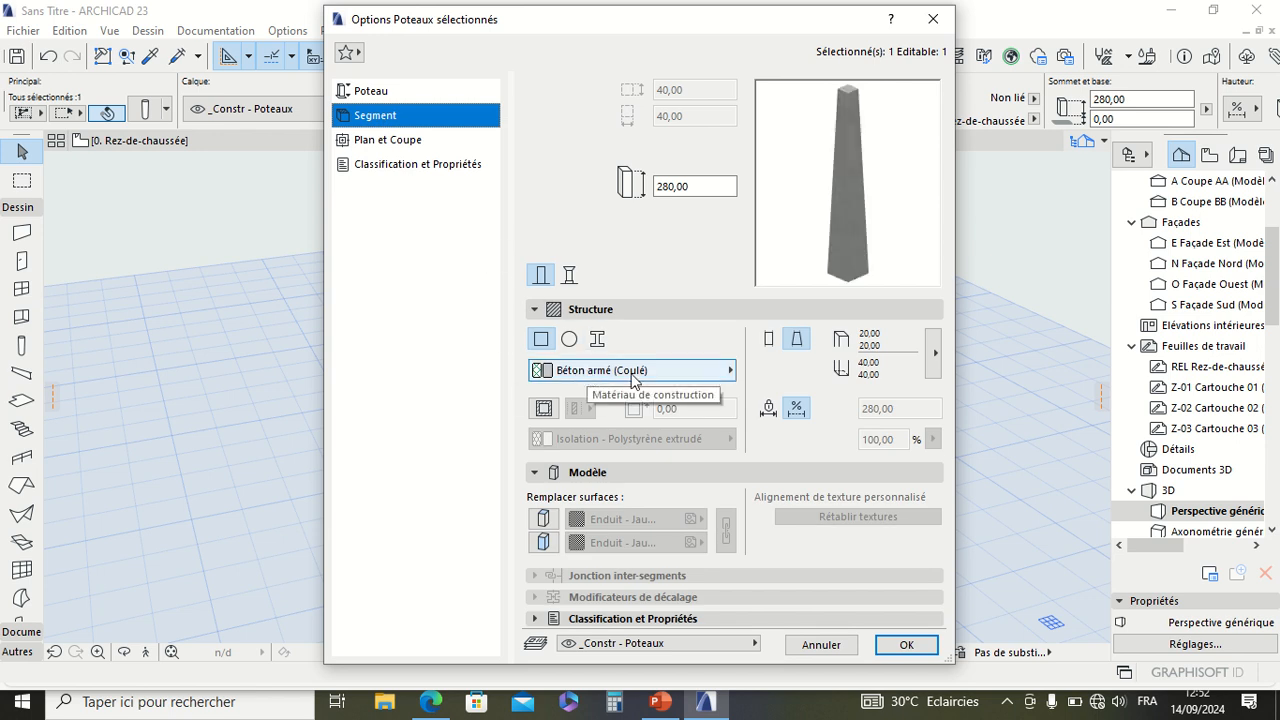
mouse_move(563, 4)
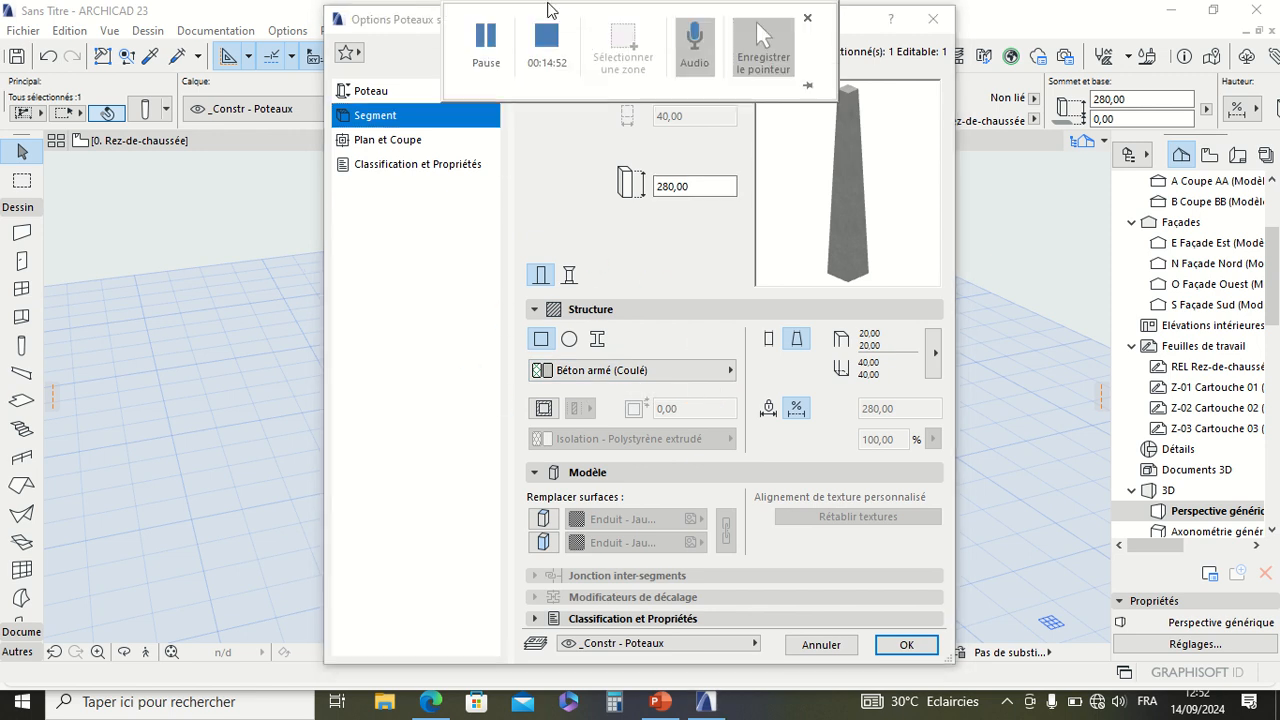
click(591, 376)
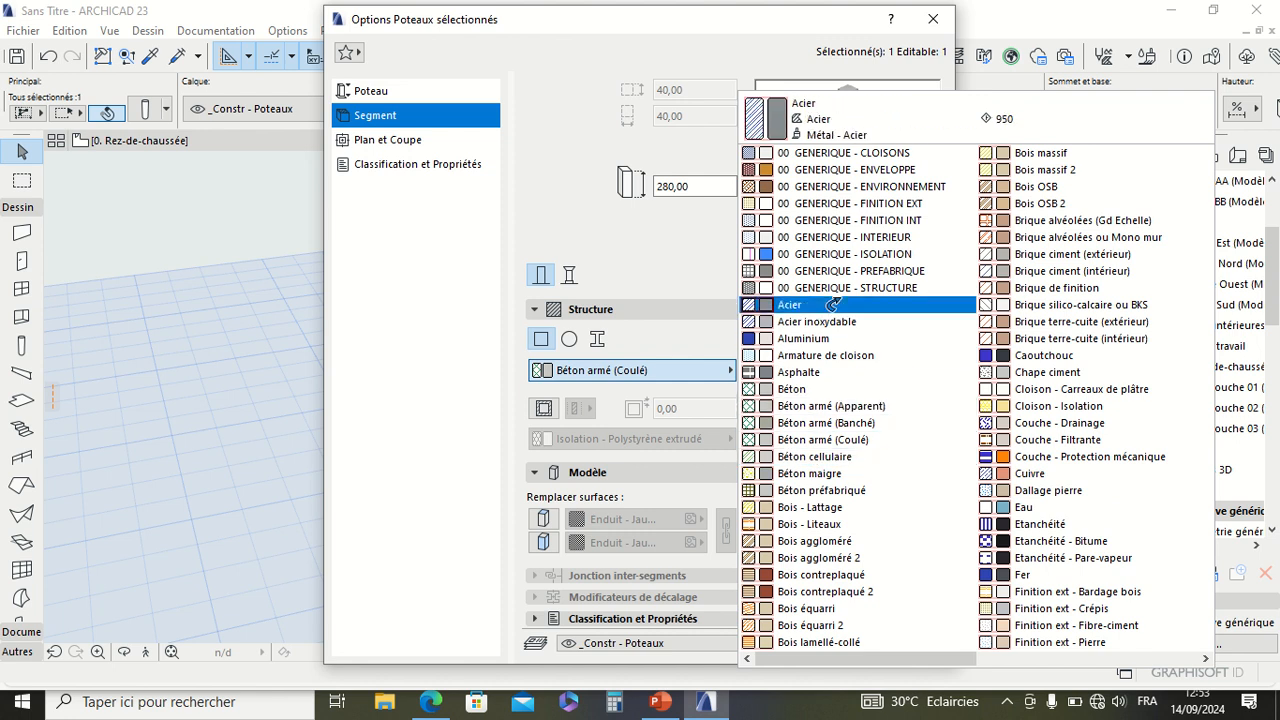
click(834, 405)
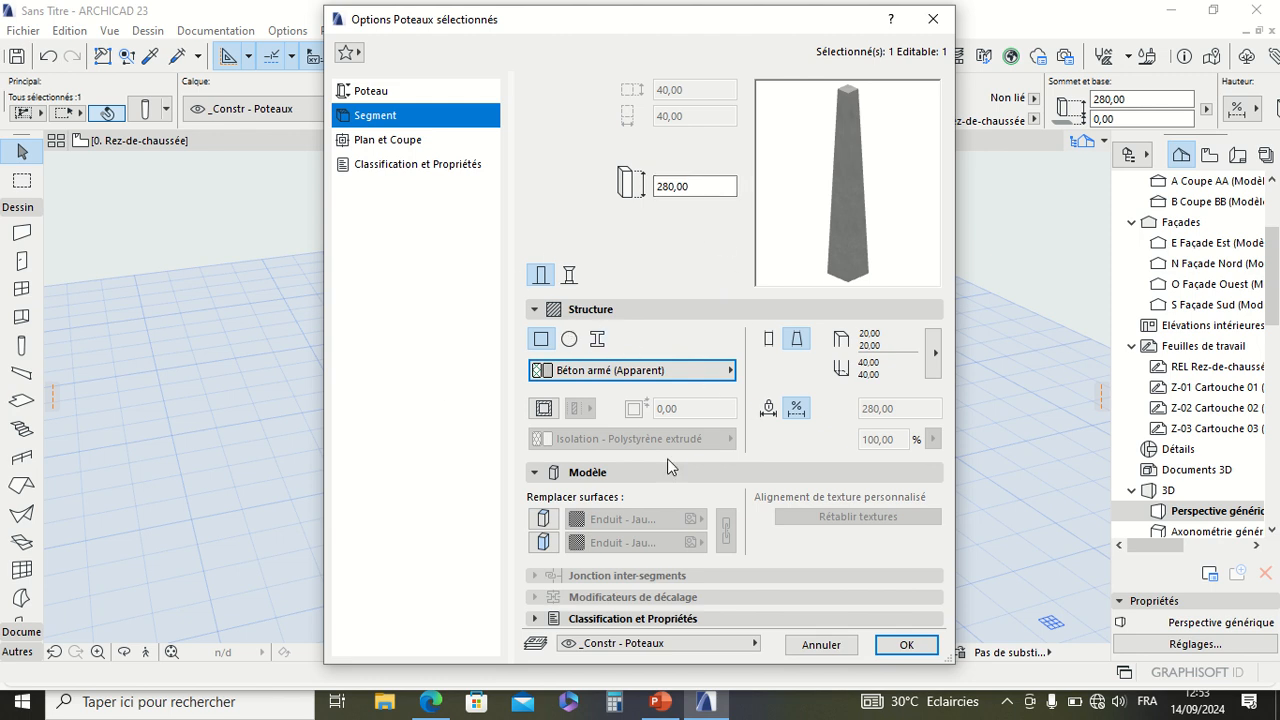
Step: Override the column's end and side surfaces, choosing Carrelage - Faïence grise for the ends and linking both surfaces
click(544, 519)
click(543, 542)
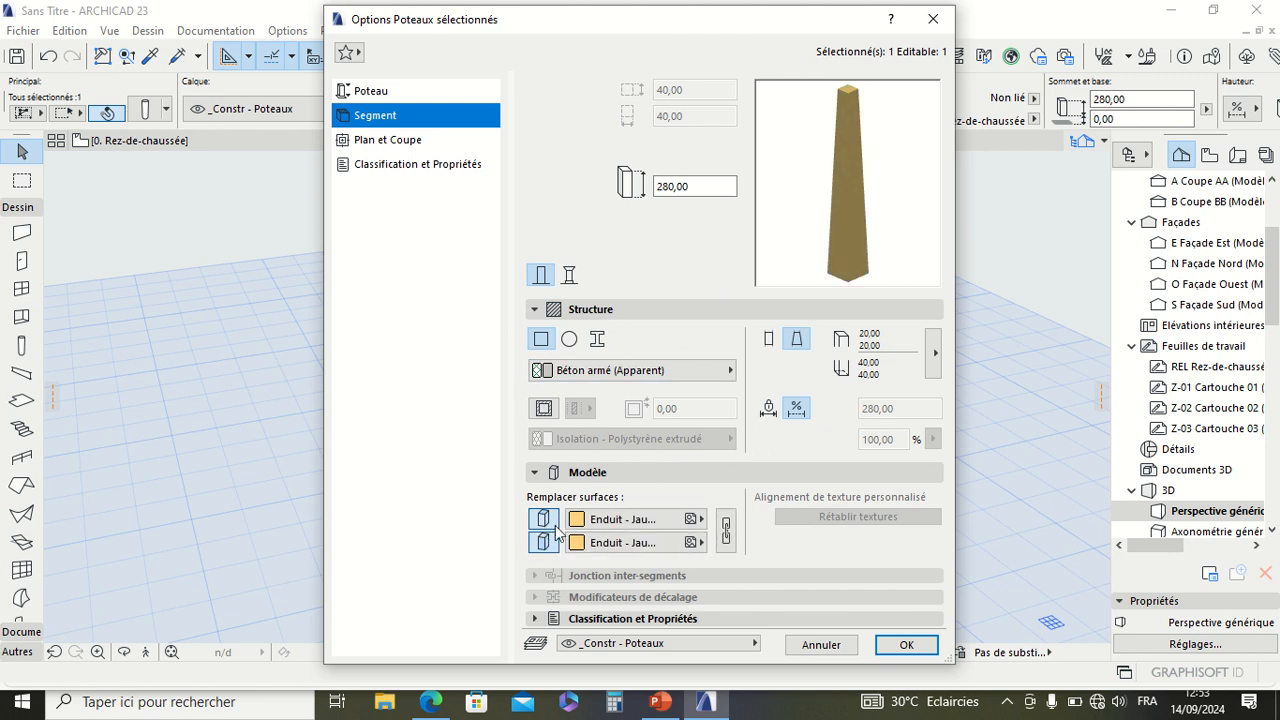
click(615, 518)
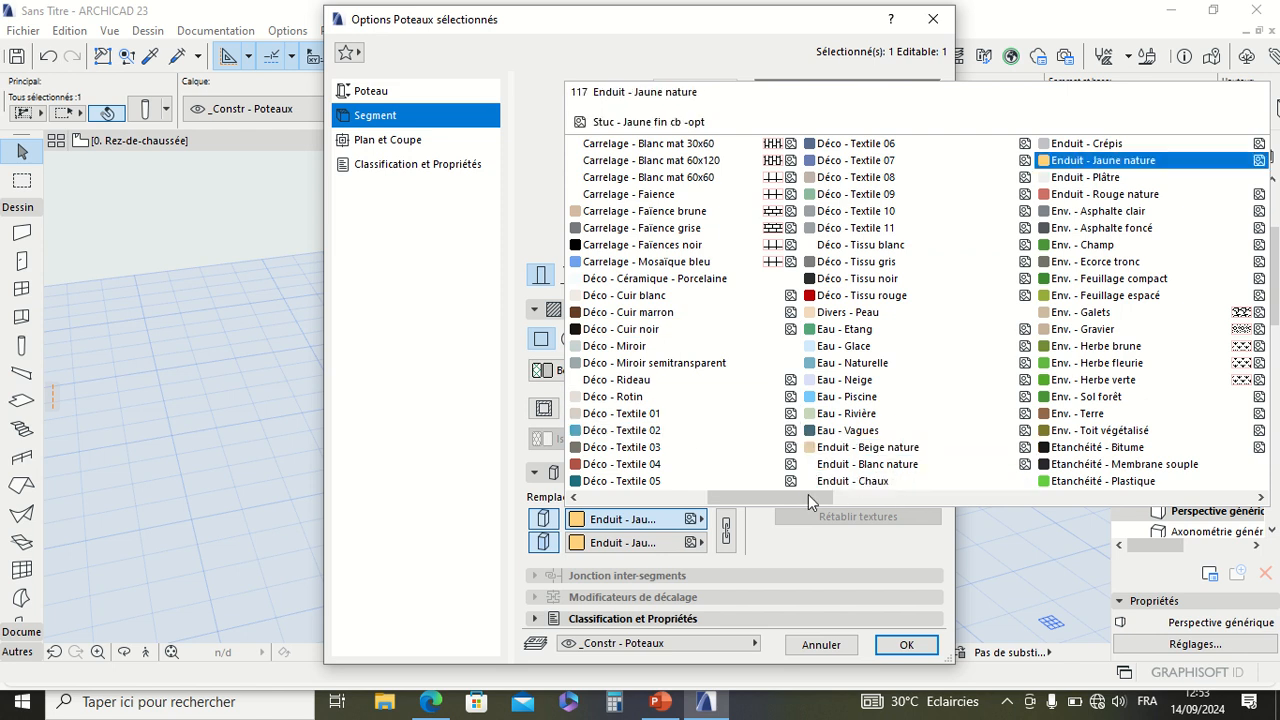
drag(808, 494, 995, 497)
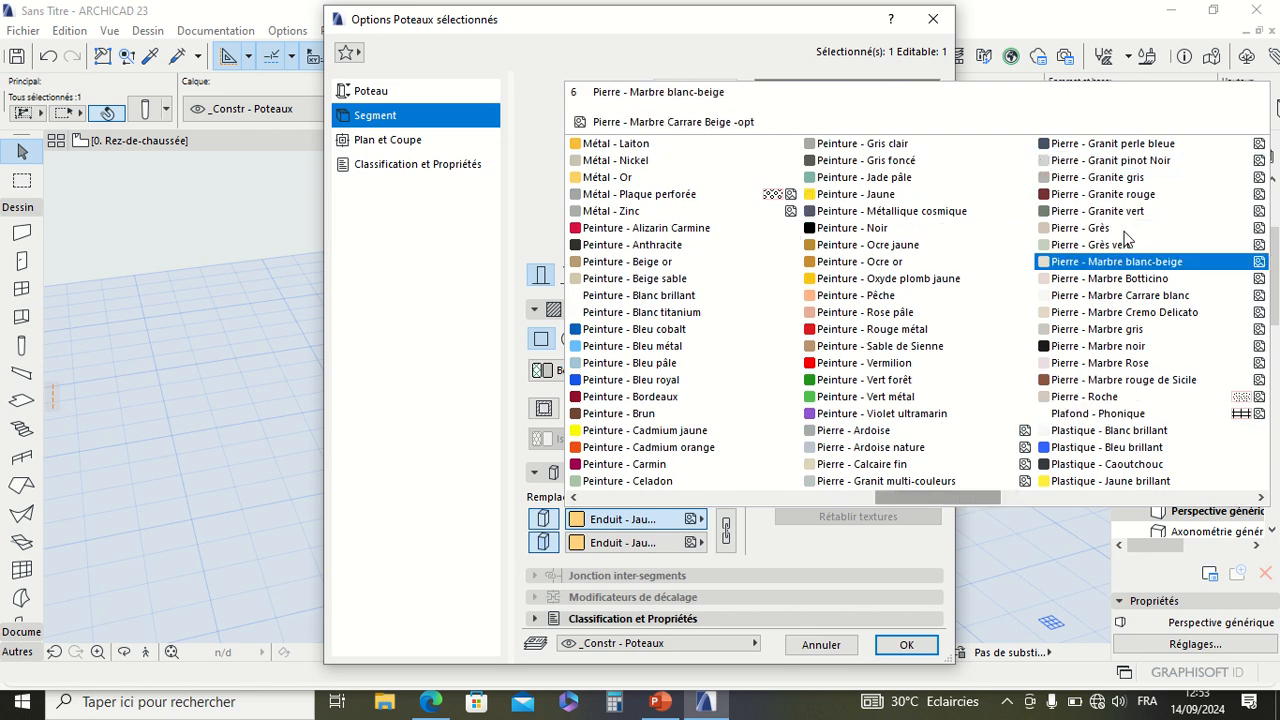
drag(939, 497, 1133, 472)
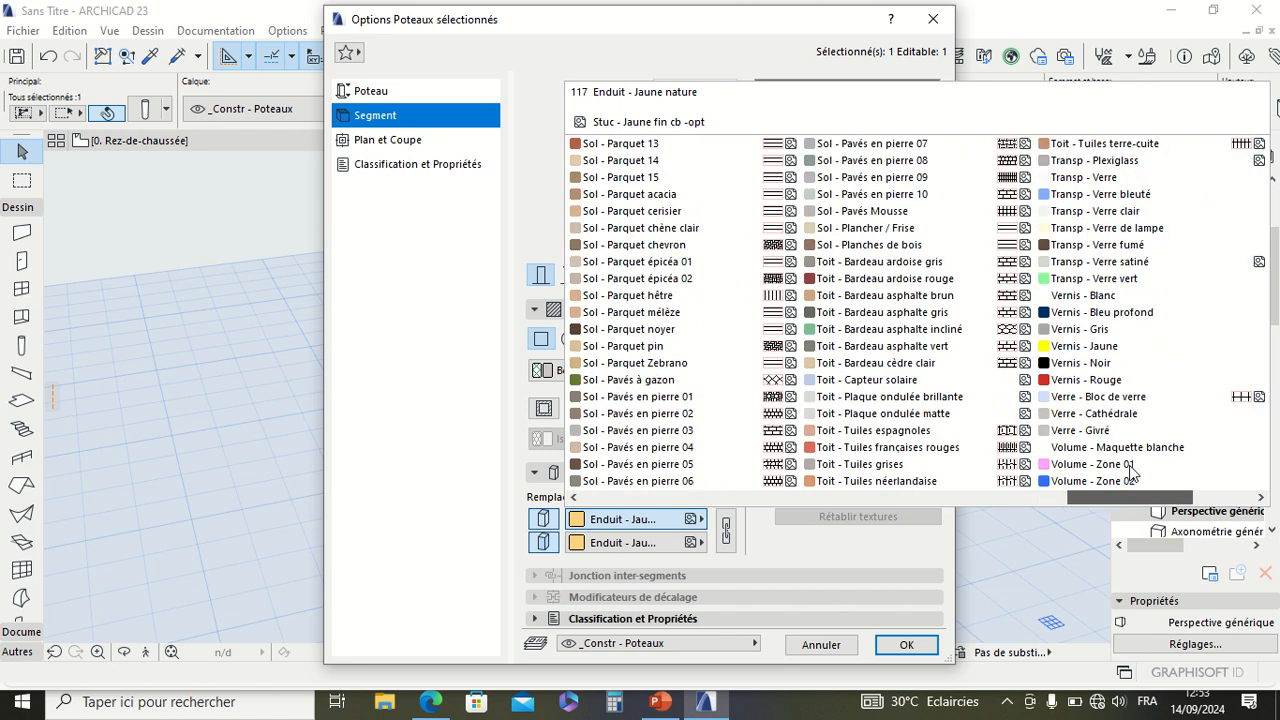
drag(1130, 466, 945, 466)
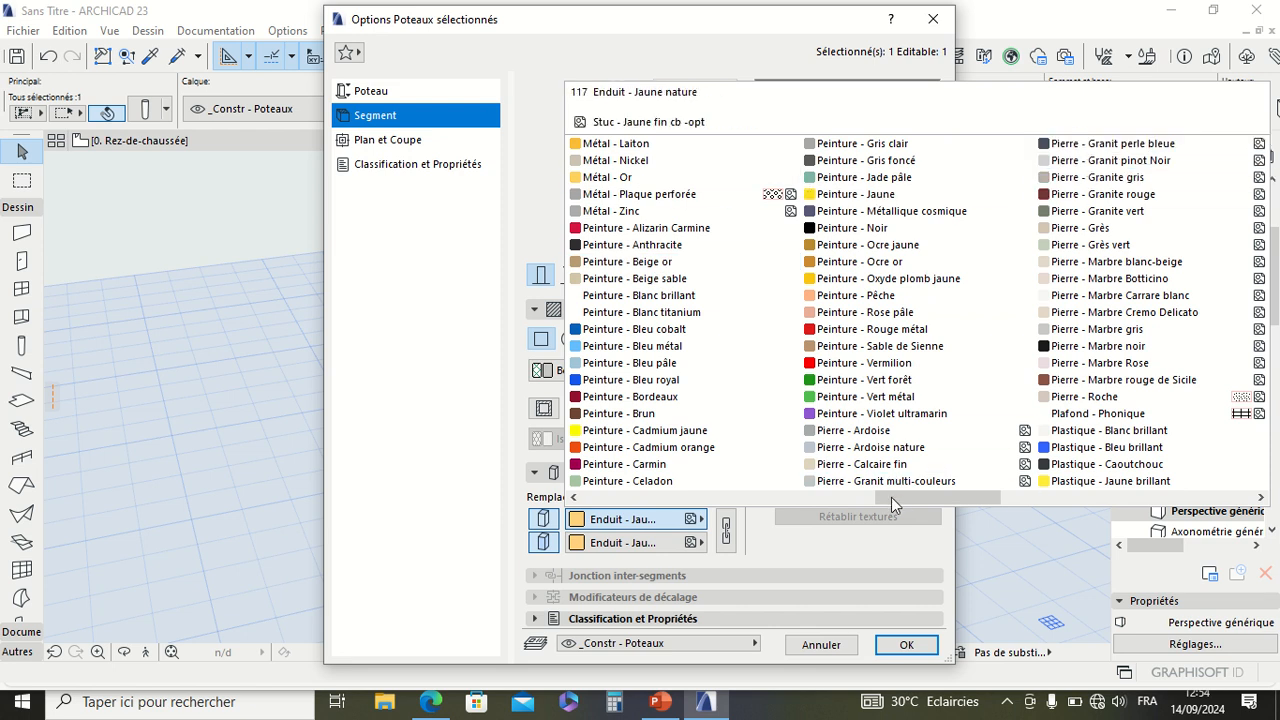
drag(893, 497, 930, 497)
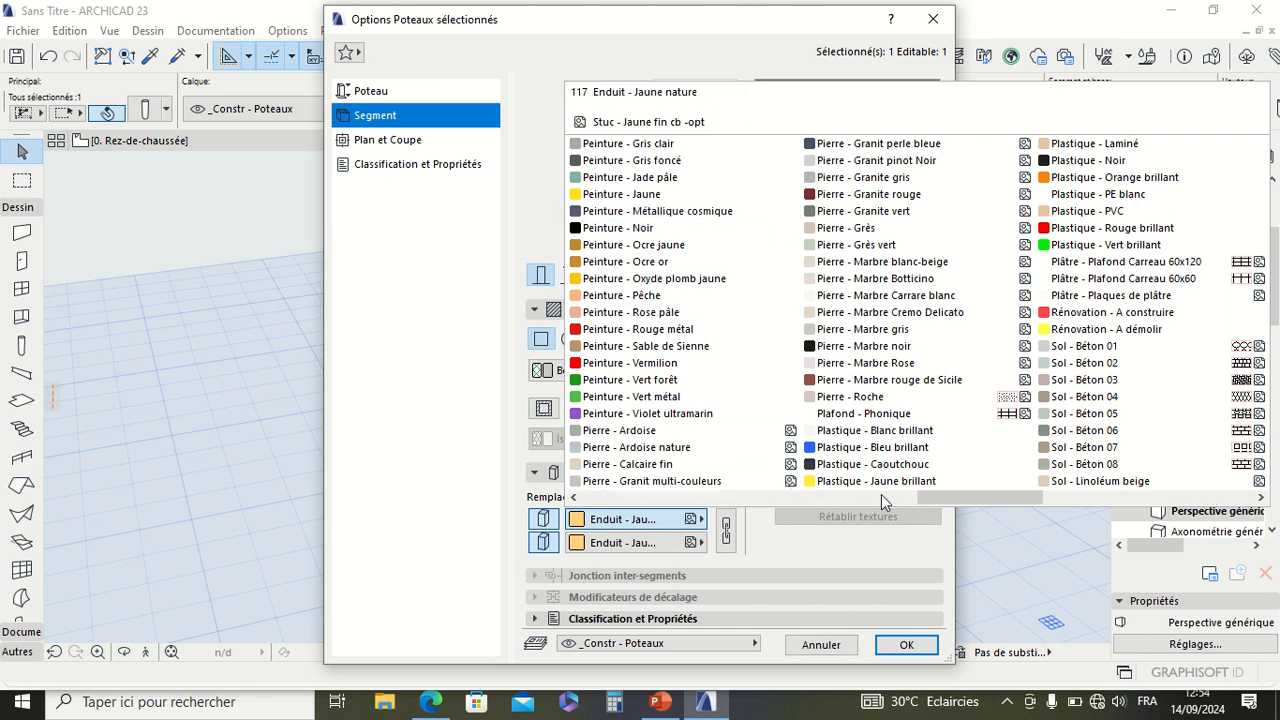
drag(923, 495, 704, 493)
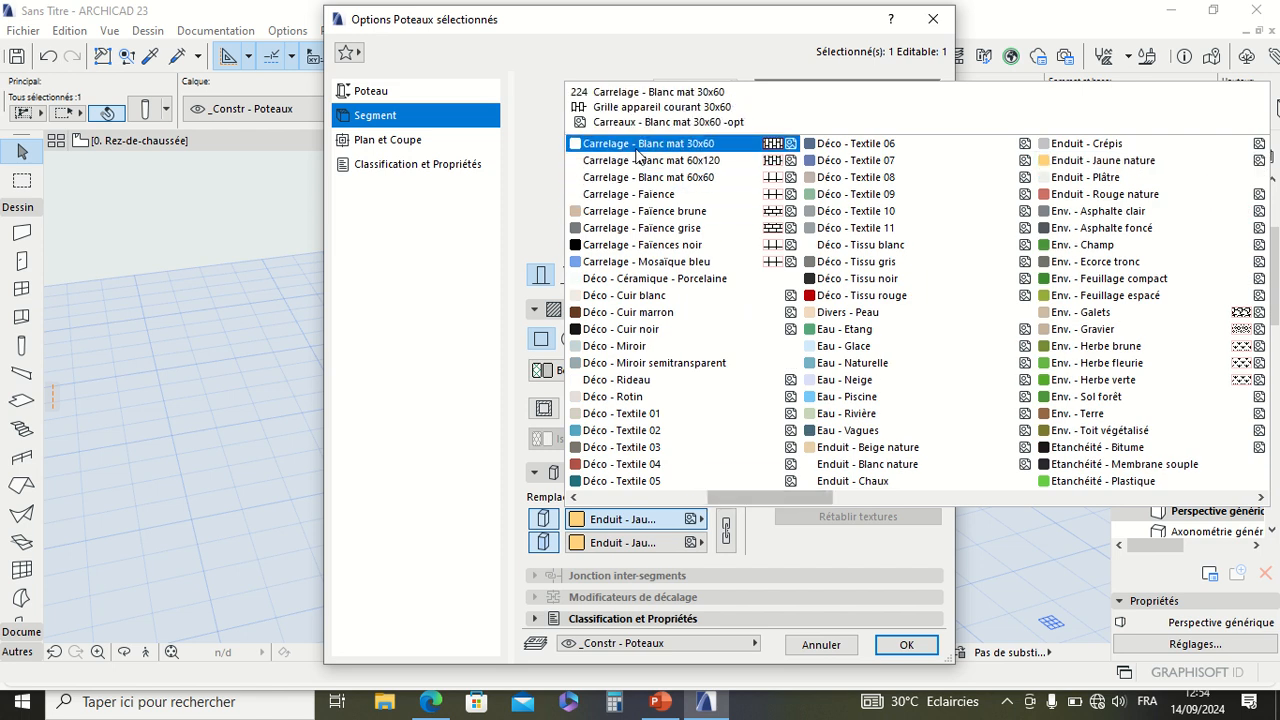
click(633, 229)
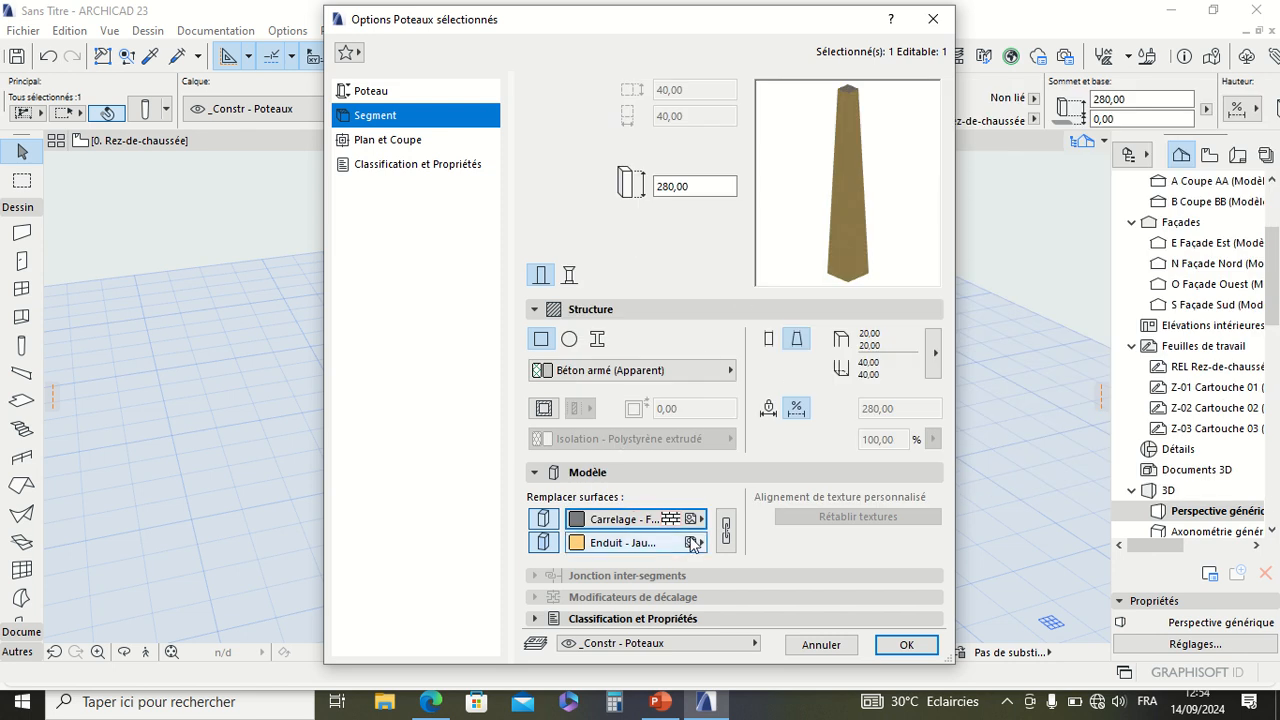
click(725, 530)
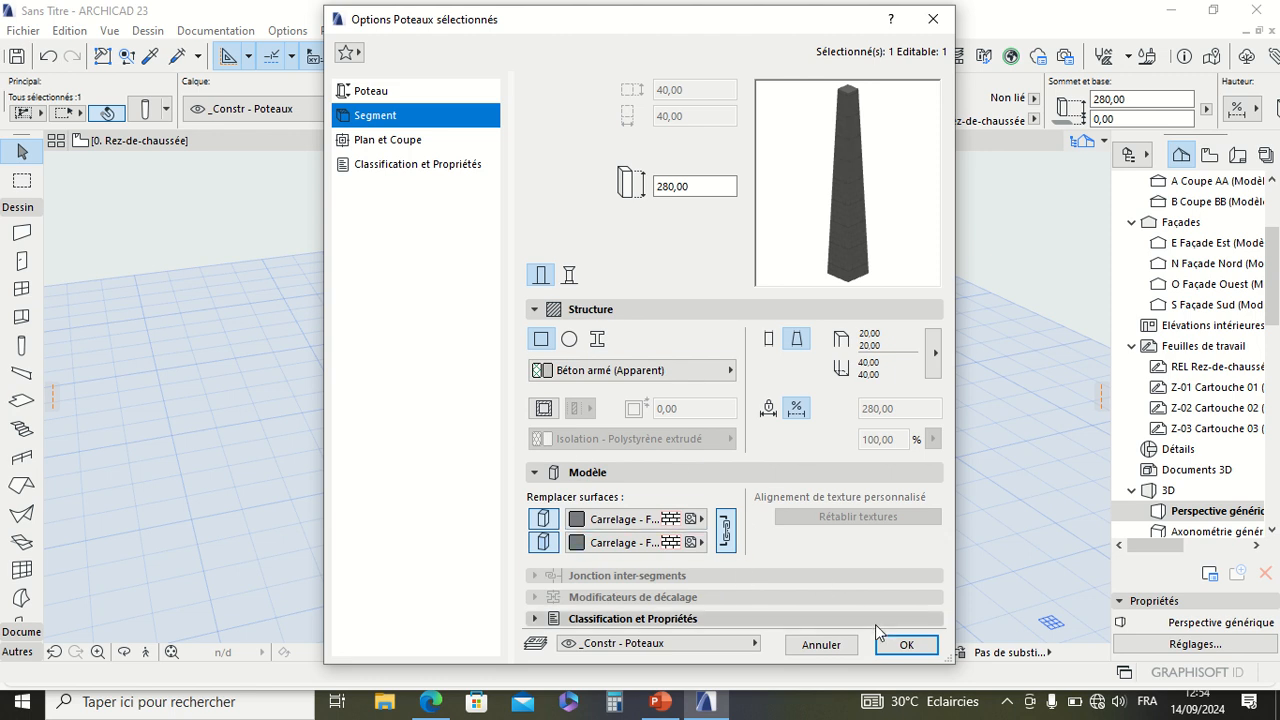
Step: Review the segment's classification and properties, and the column's plan and section display with the line types offered for its core
click(615, 619)
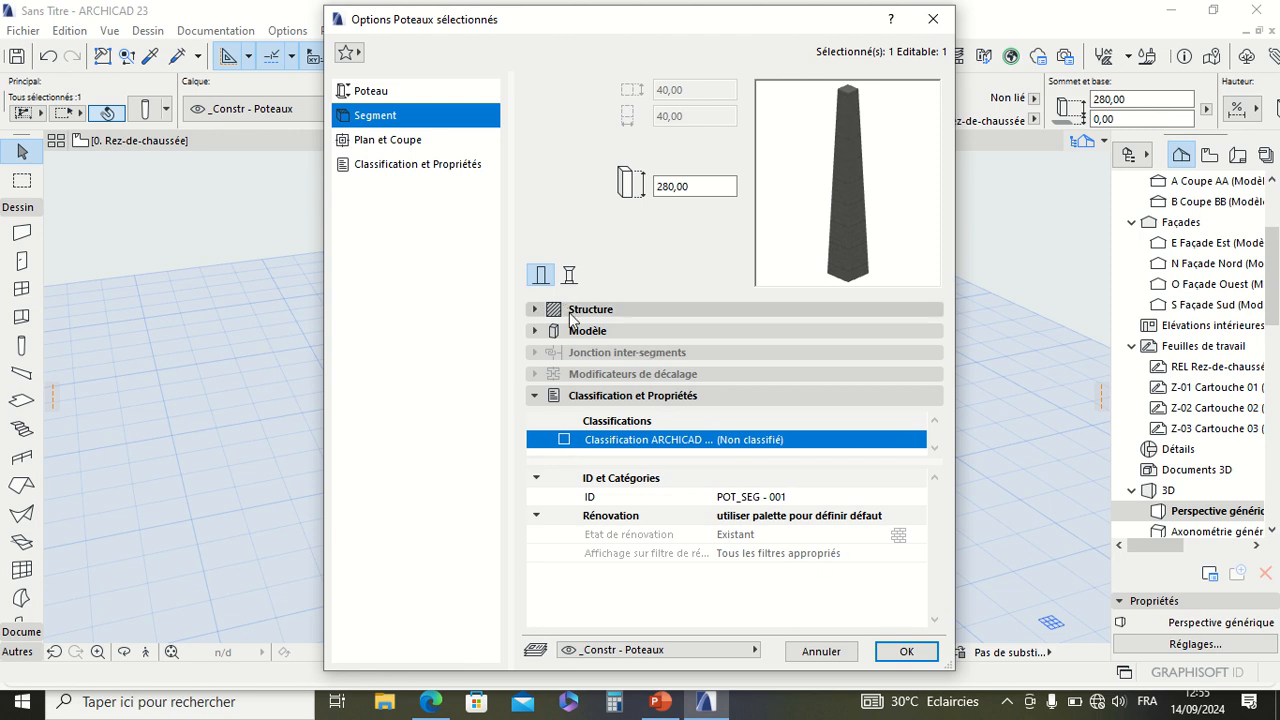
click(410, 145)
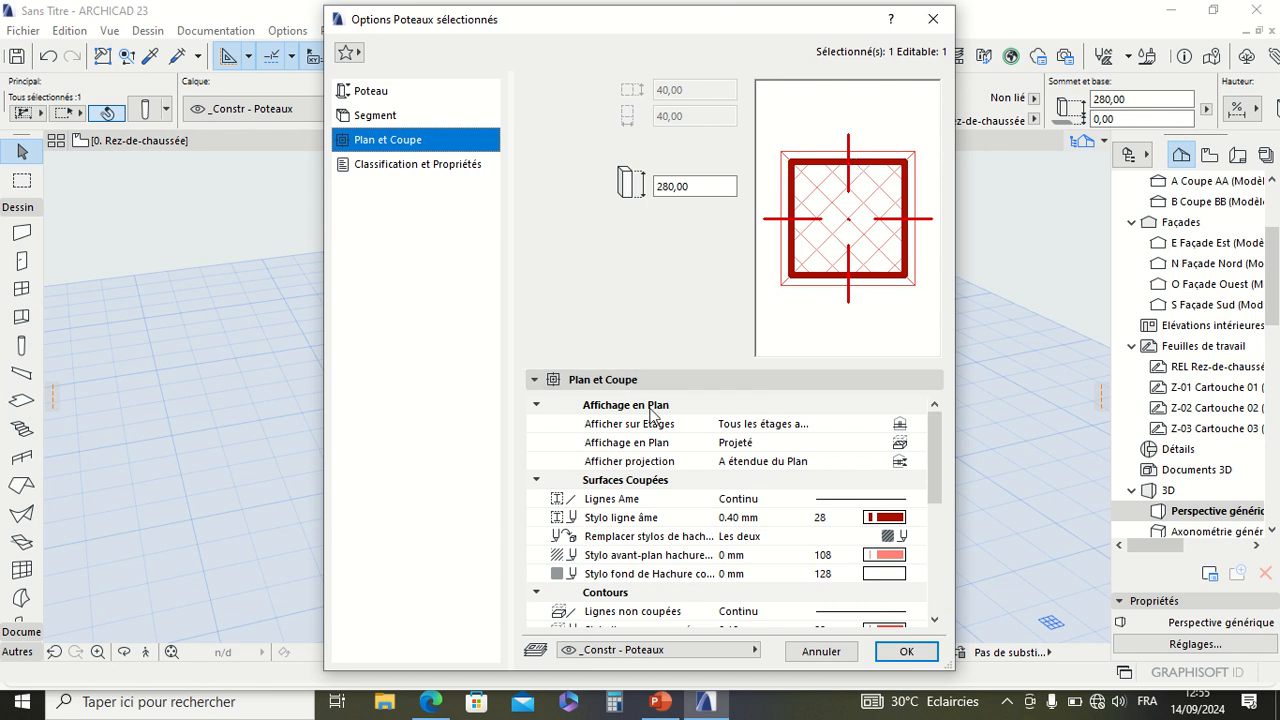
drag(930, 438, 933, 456)
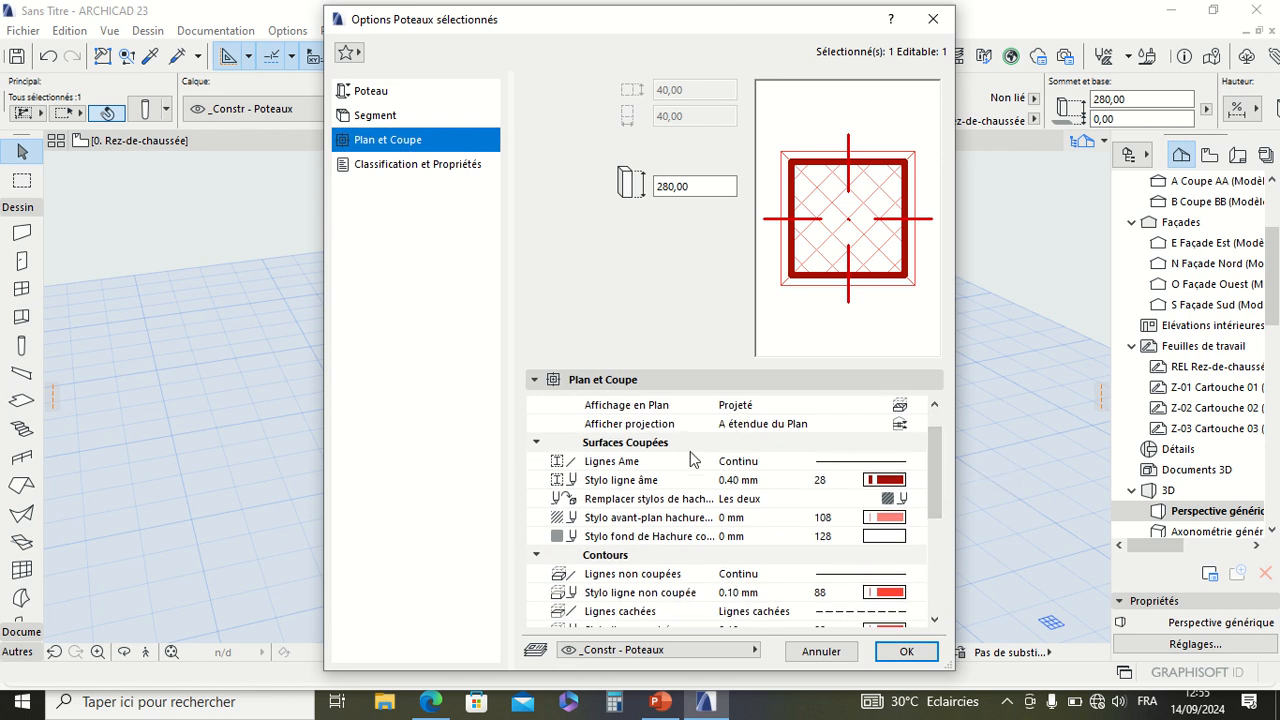
click(840, 464)
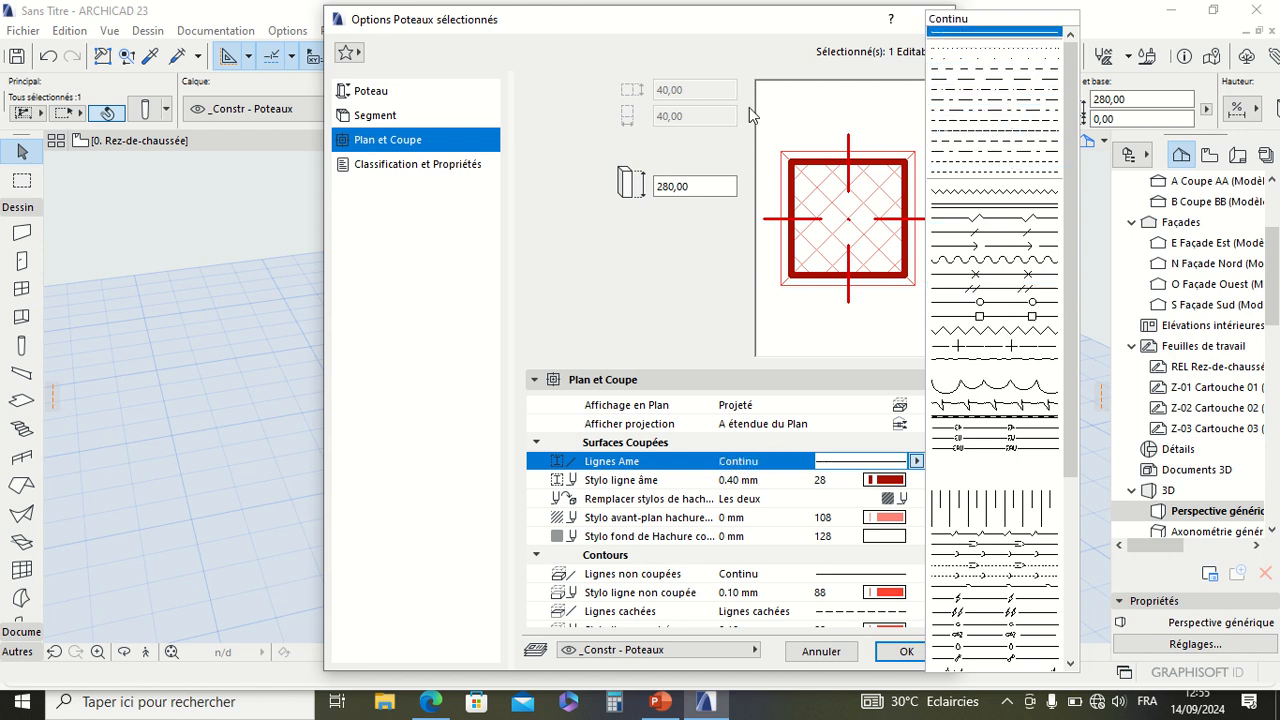
mouse_move(569, 22)
click(486, 36)
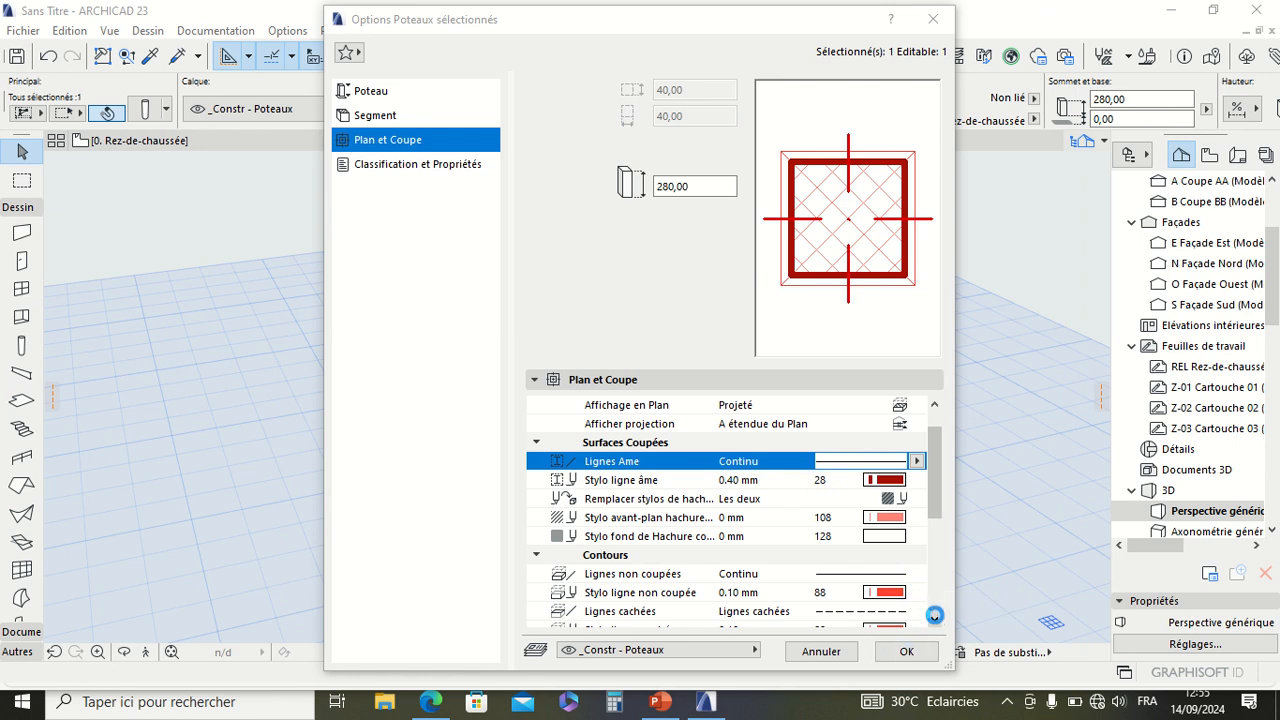
Step: Set the column's cover fill to Hachure solide in its plan and section settings
click(936, 622)
drag(936, 622, 936, 622)
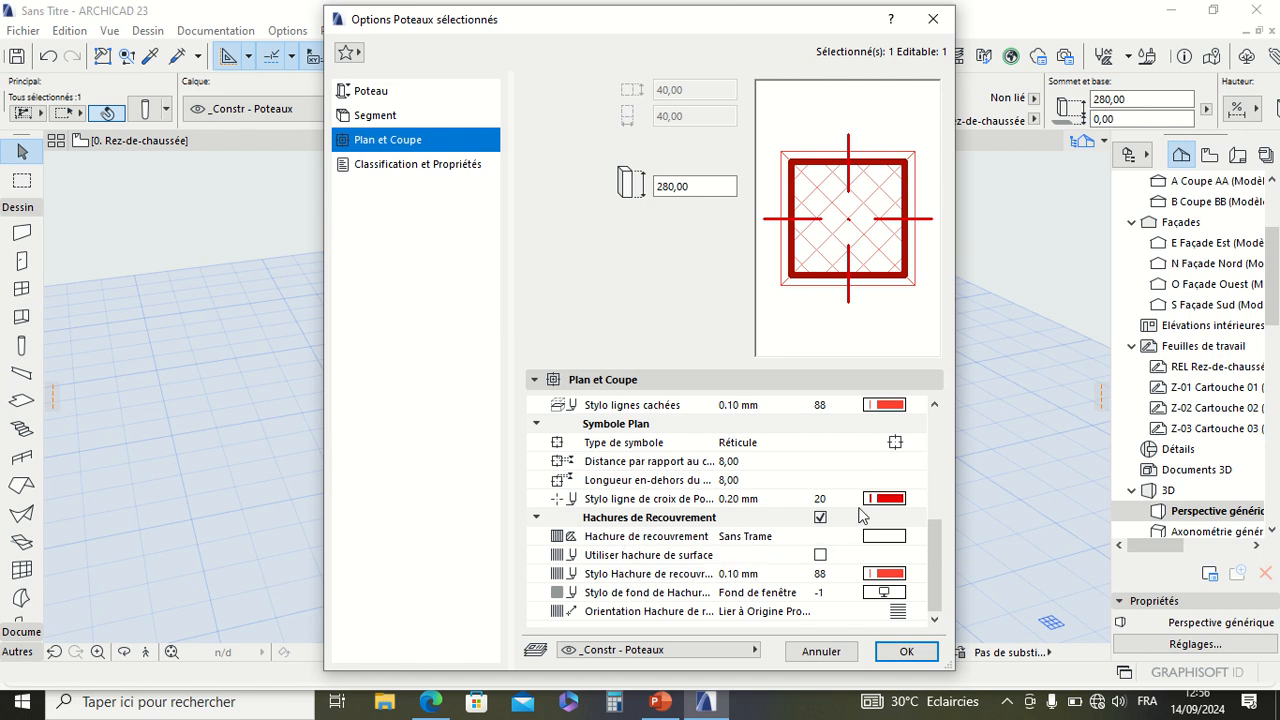
click(766, 538)
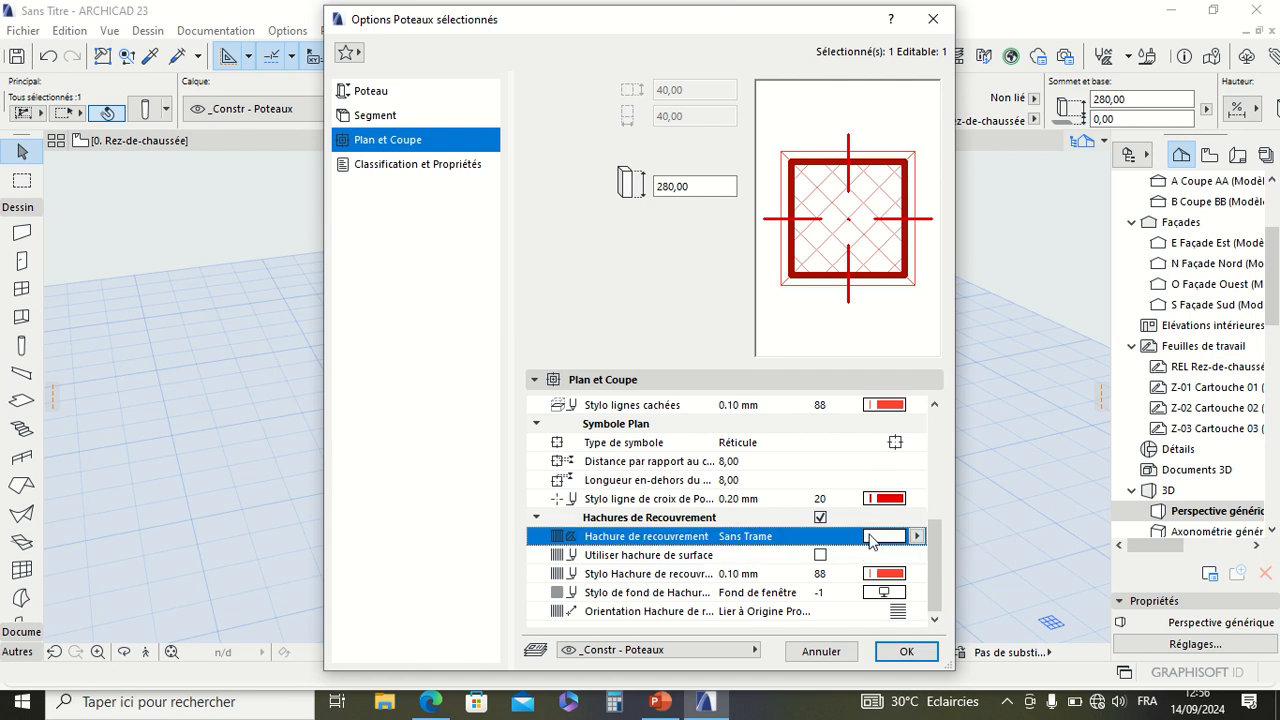
click(870, 537)
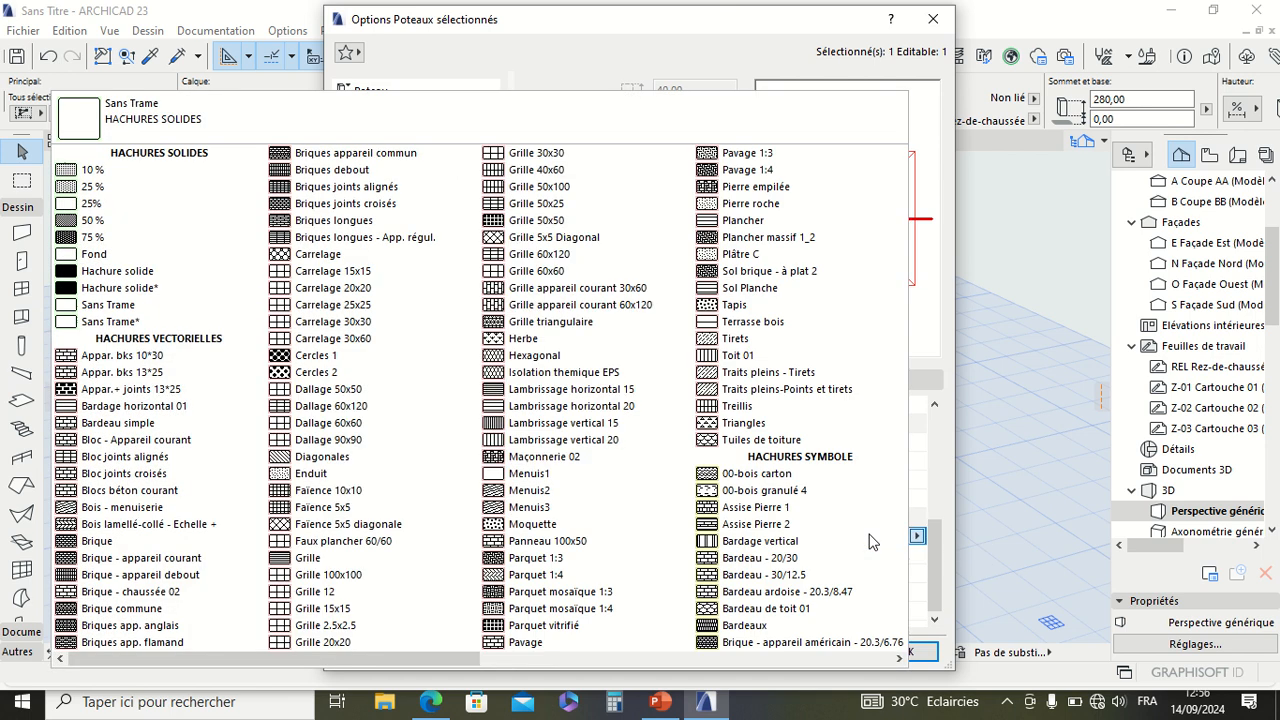
click(155, 274)
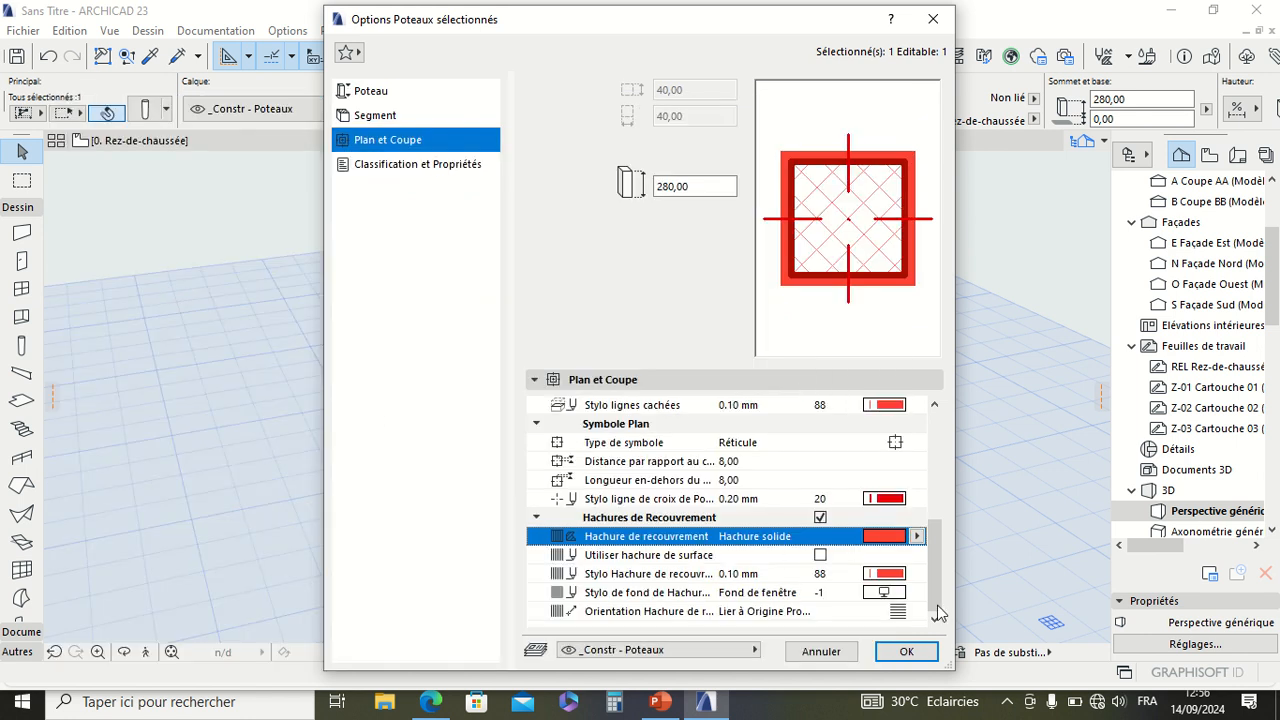
Step: Set the pen of the column symbol's cross lines to grey pen 2
click(641, 498)
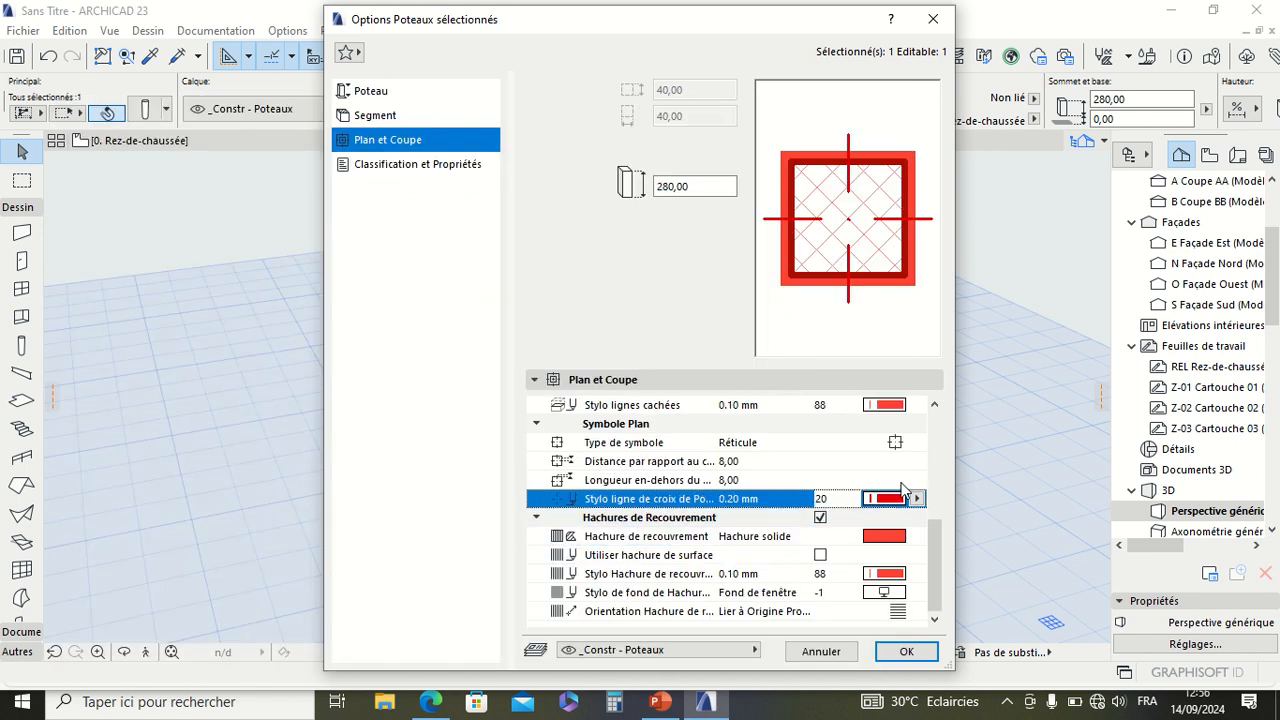
click(915, 498)
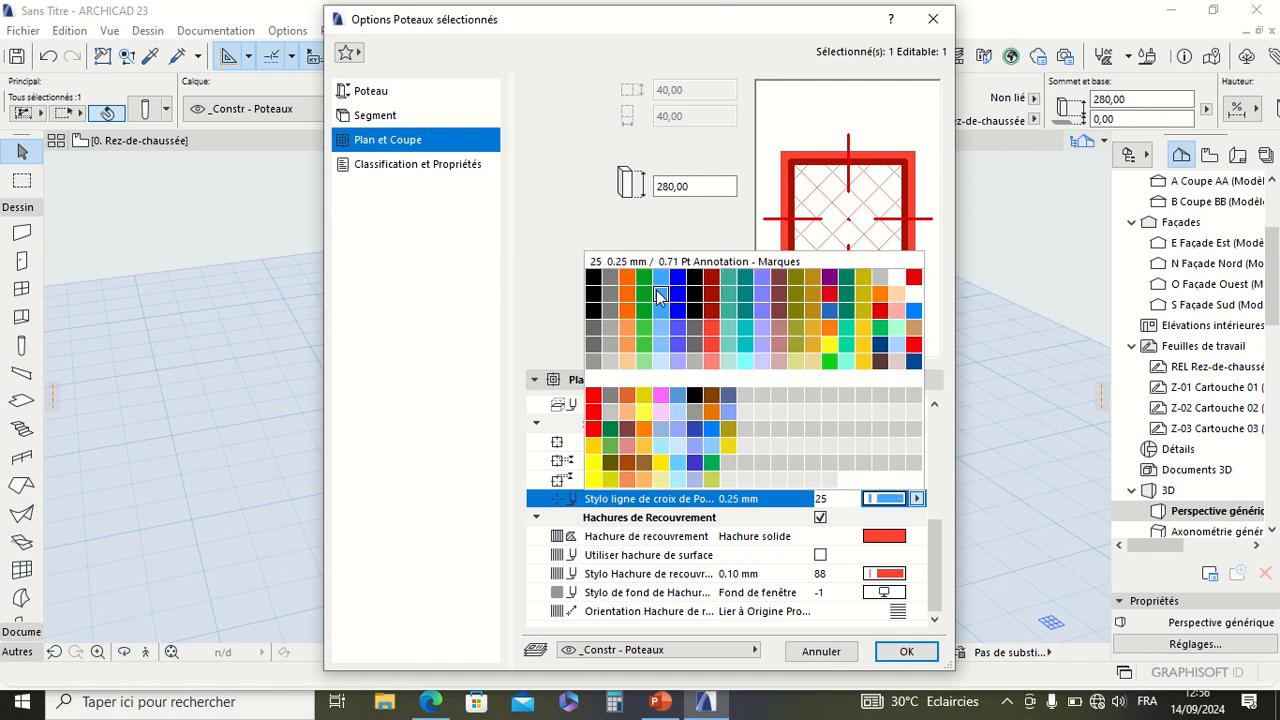
click(611, 286)
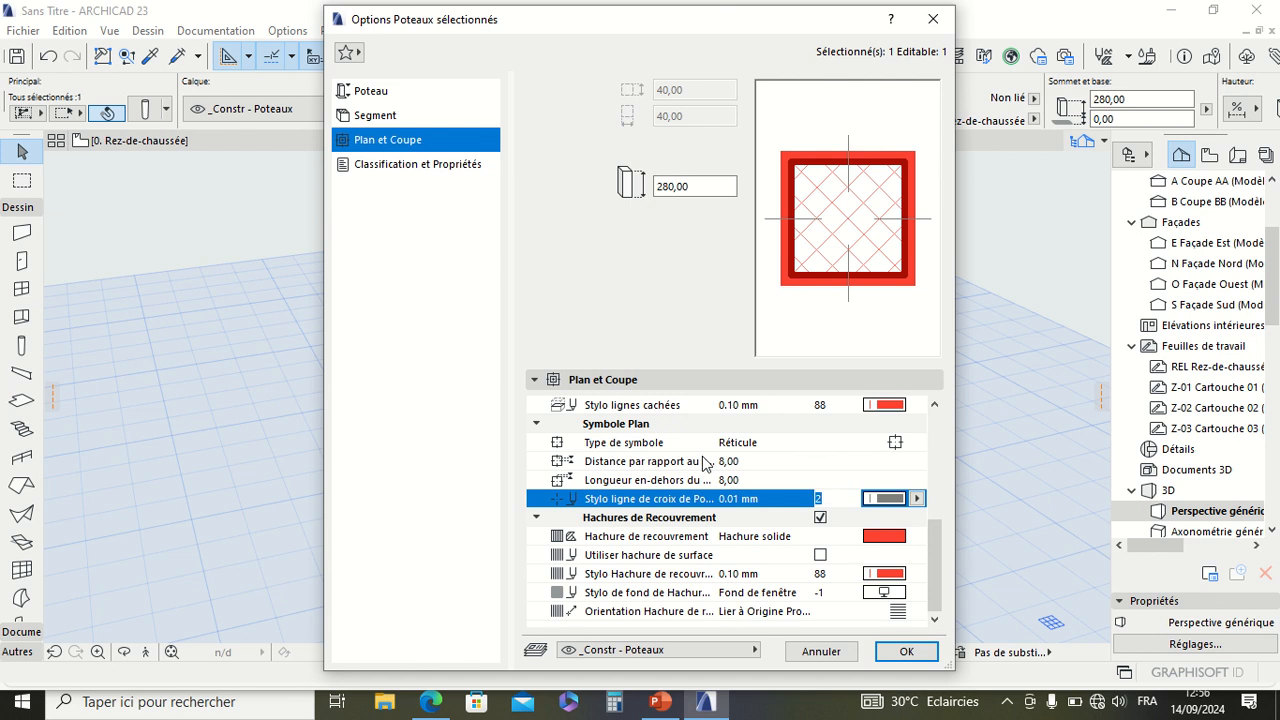
Step: Set the column's cover fill pen to black pen 7
click(686, 578)
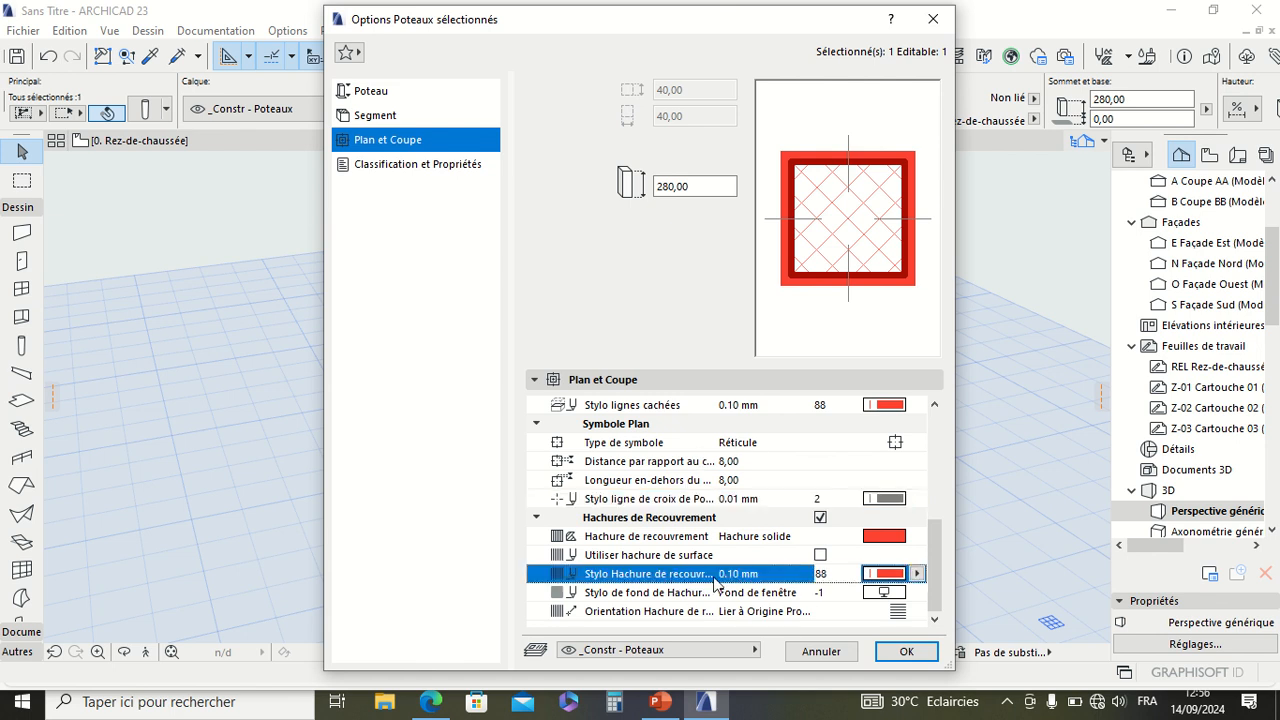
click(885, 573)
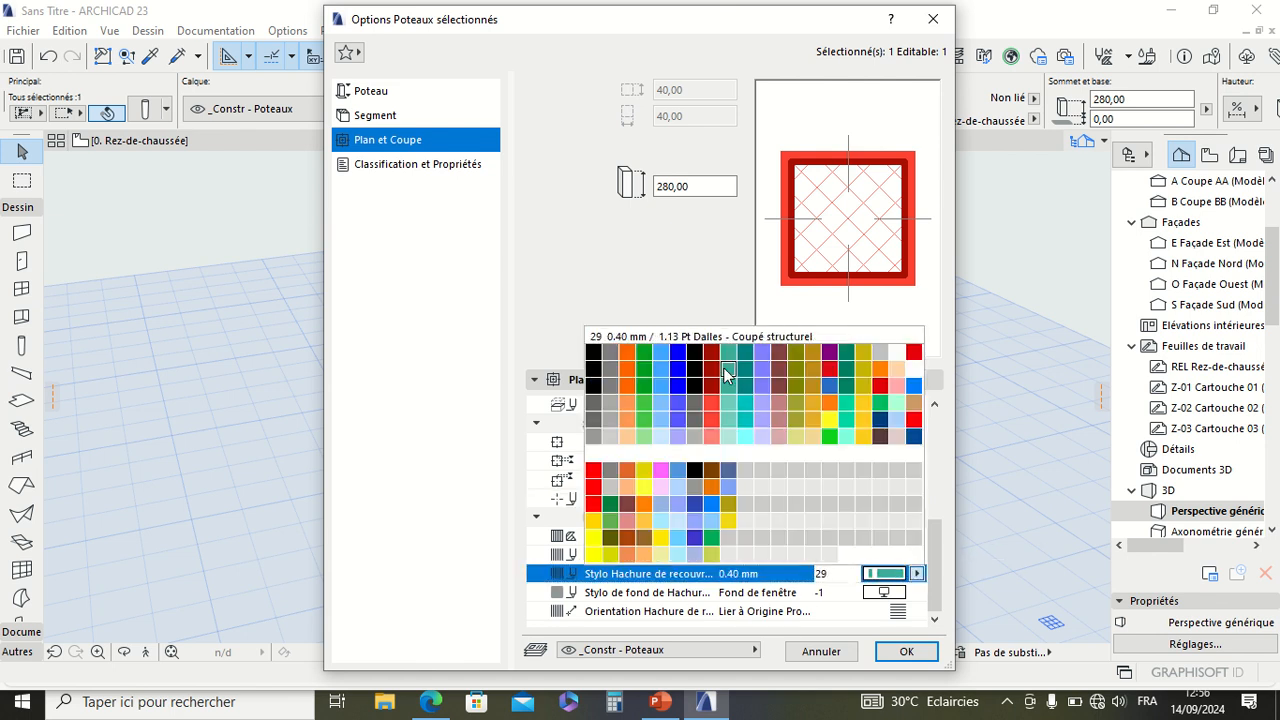
click(694, 351)
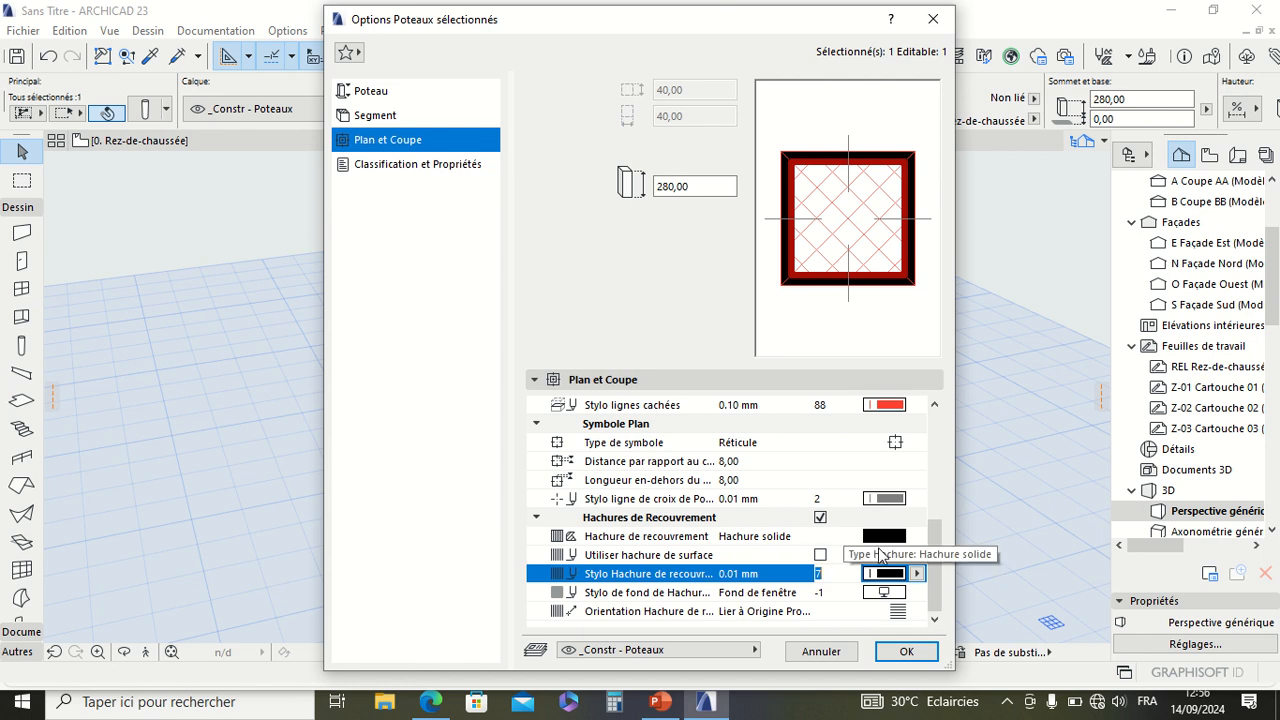
Step: Set both the hidden line pen and the symbol's cross line pen to black pen 1
click(886, 406)
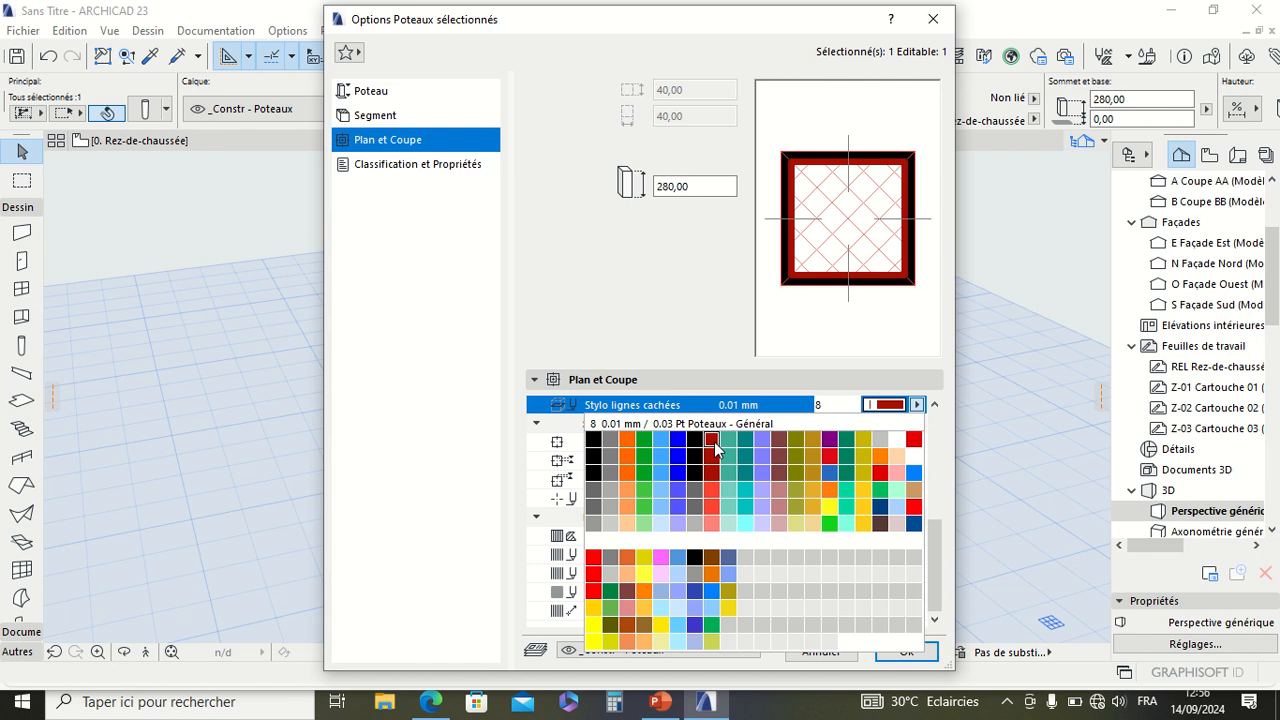
click(593, 440)
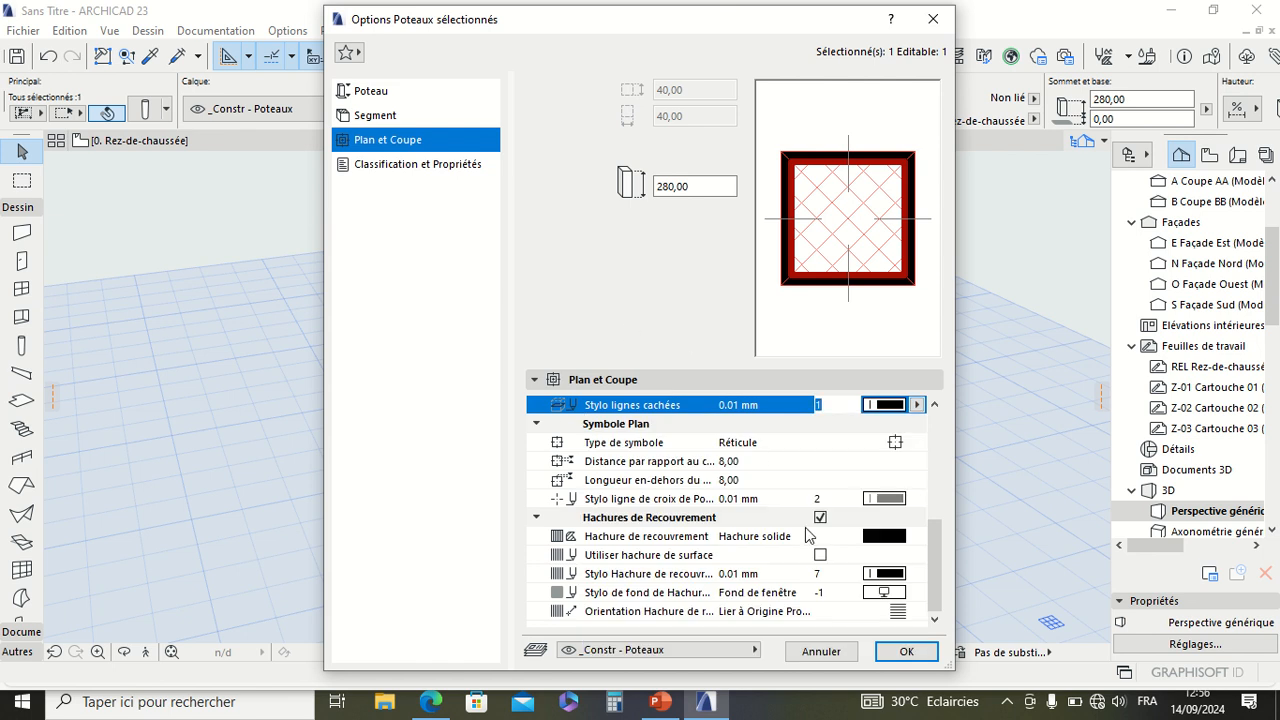
click(884, 500)
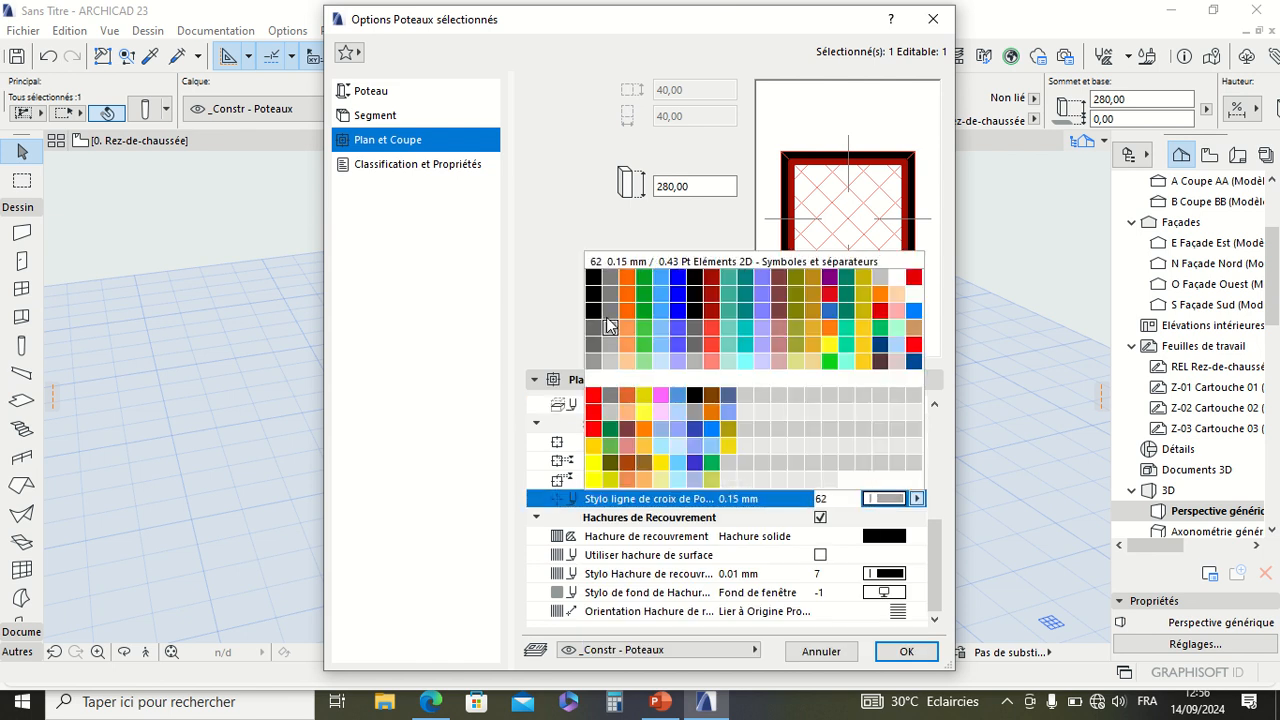
click(594, 278)
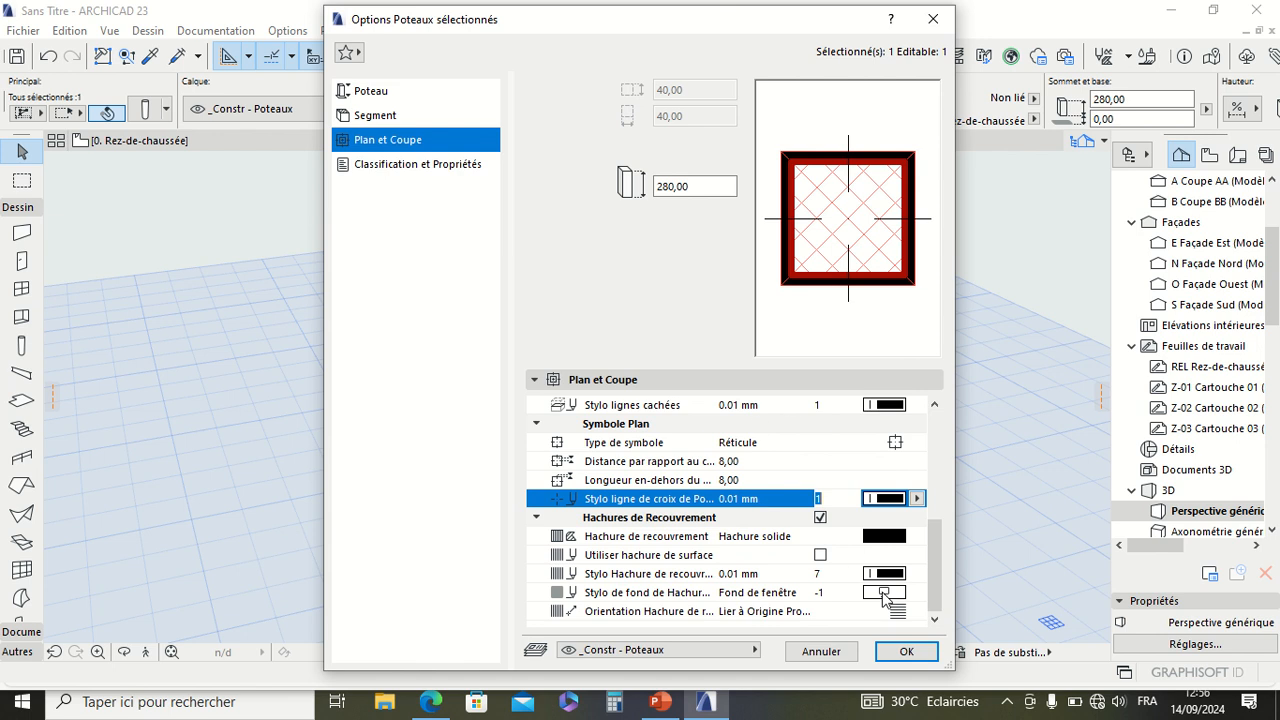
Step: Set the core line pen to black pen 1 and the cut fill foreground pen to grey pen 2
scroll(830, 492, up, 5)
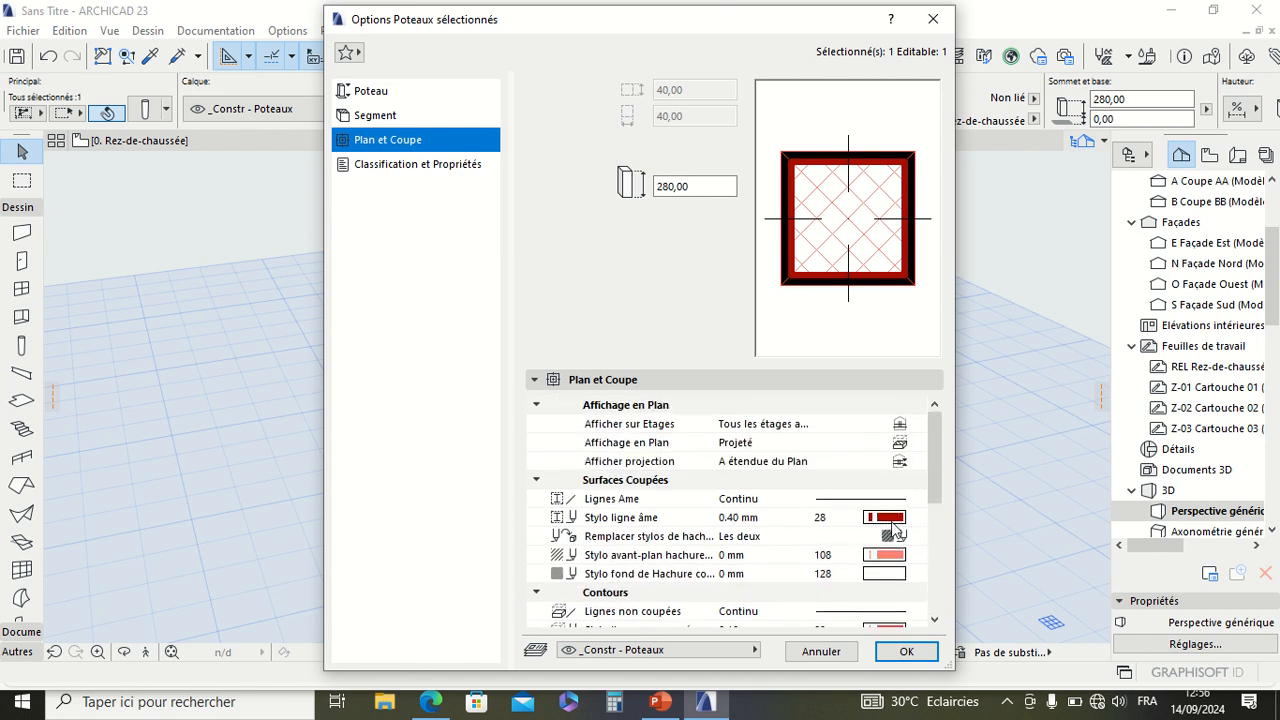
scroll(930, 520, down, 3)
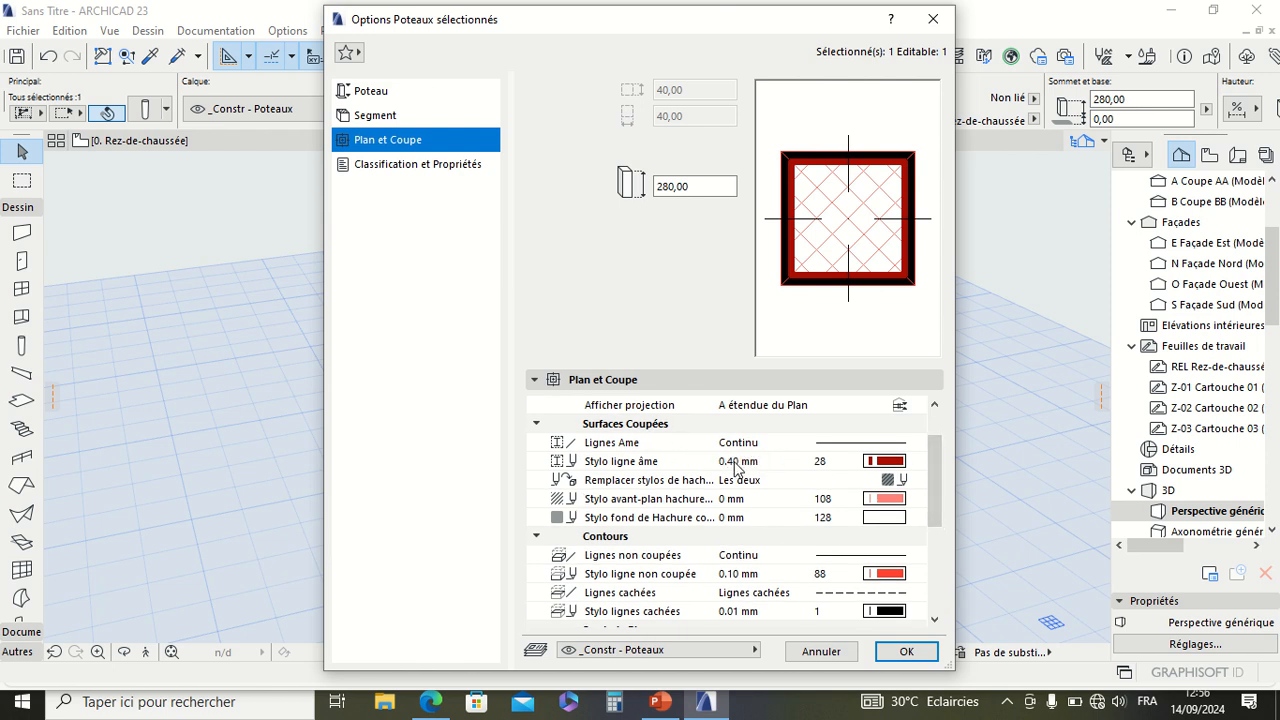
click(870, 462)
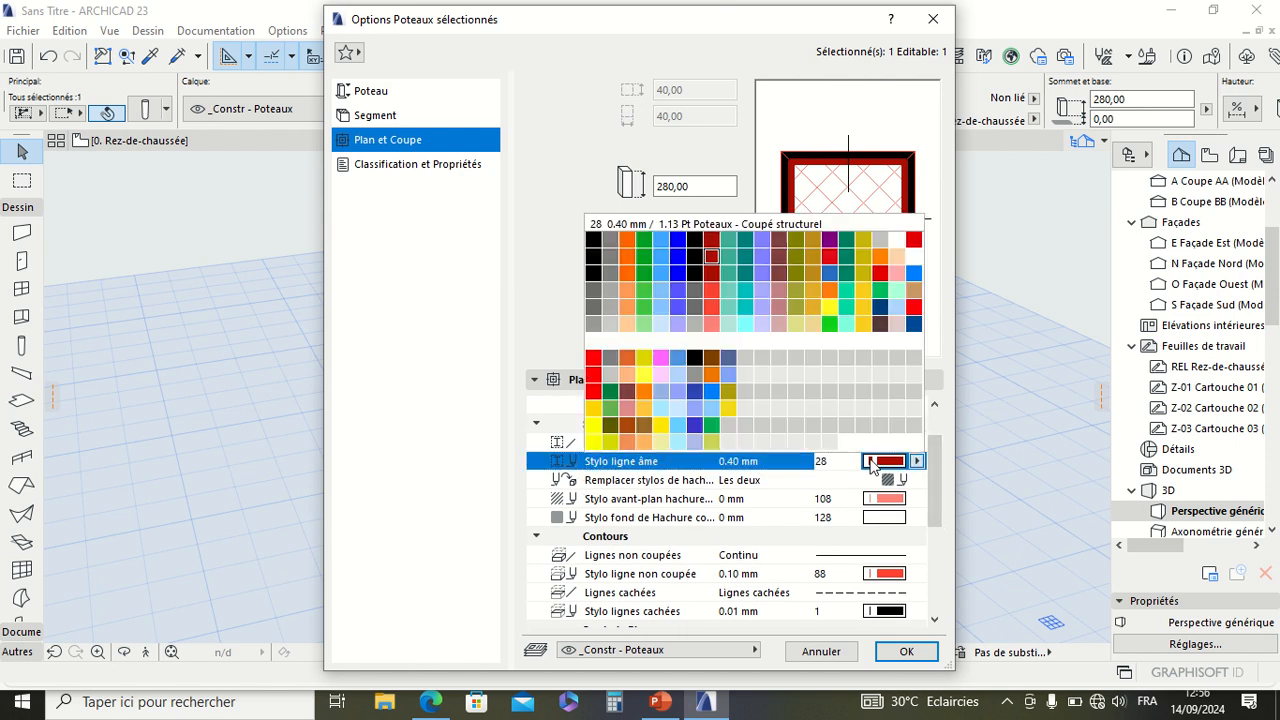
click(593, 250)
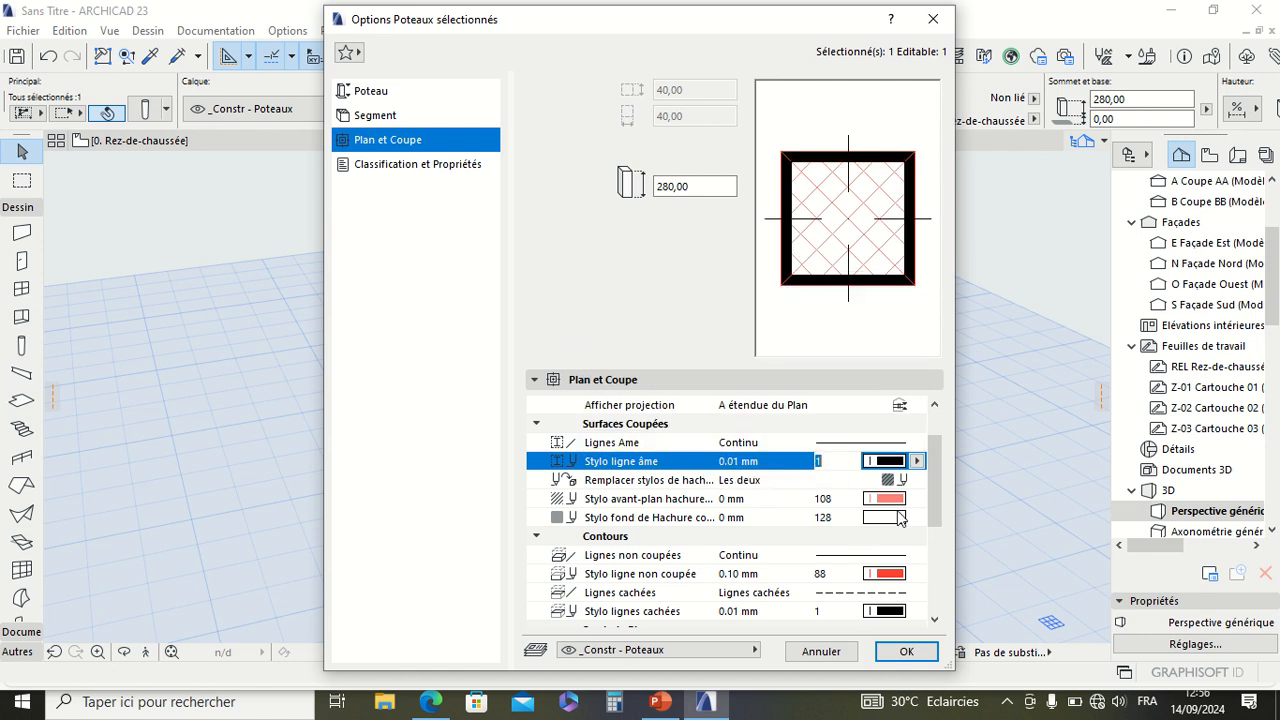
click(893, 500)
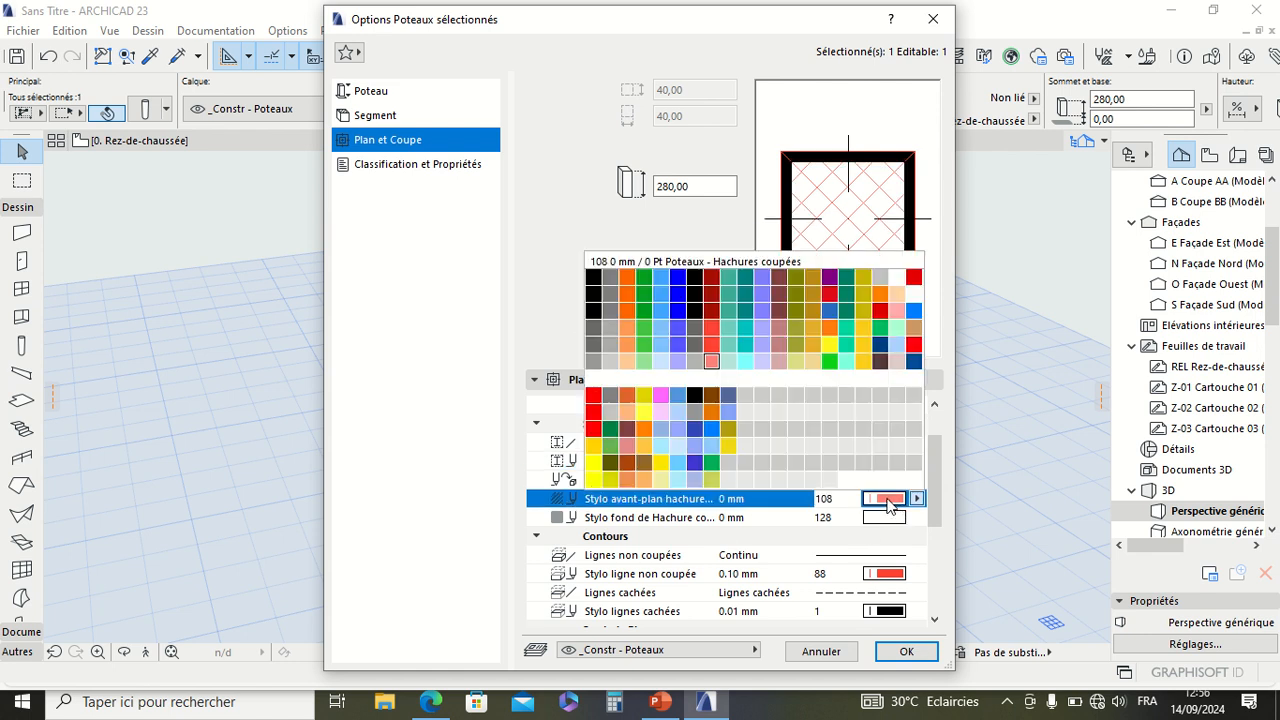
click(607, 283)
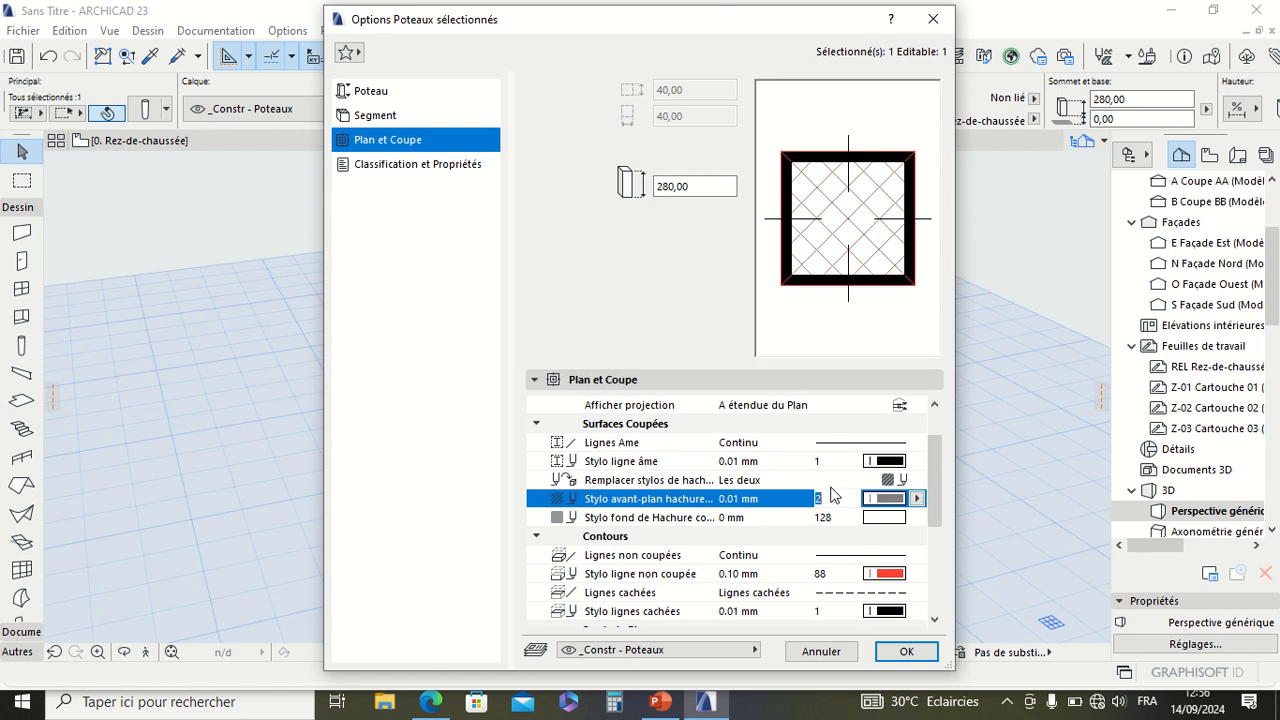
Step: Set the uncut line pen to black pen 1, apply the settings to the column and deselect it
click(886, 573)
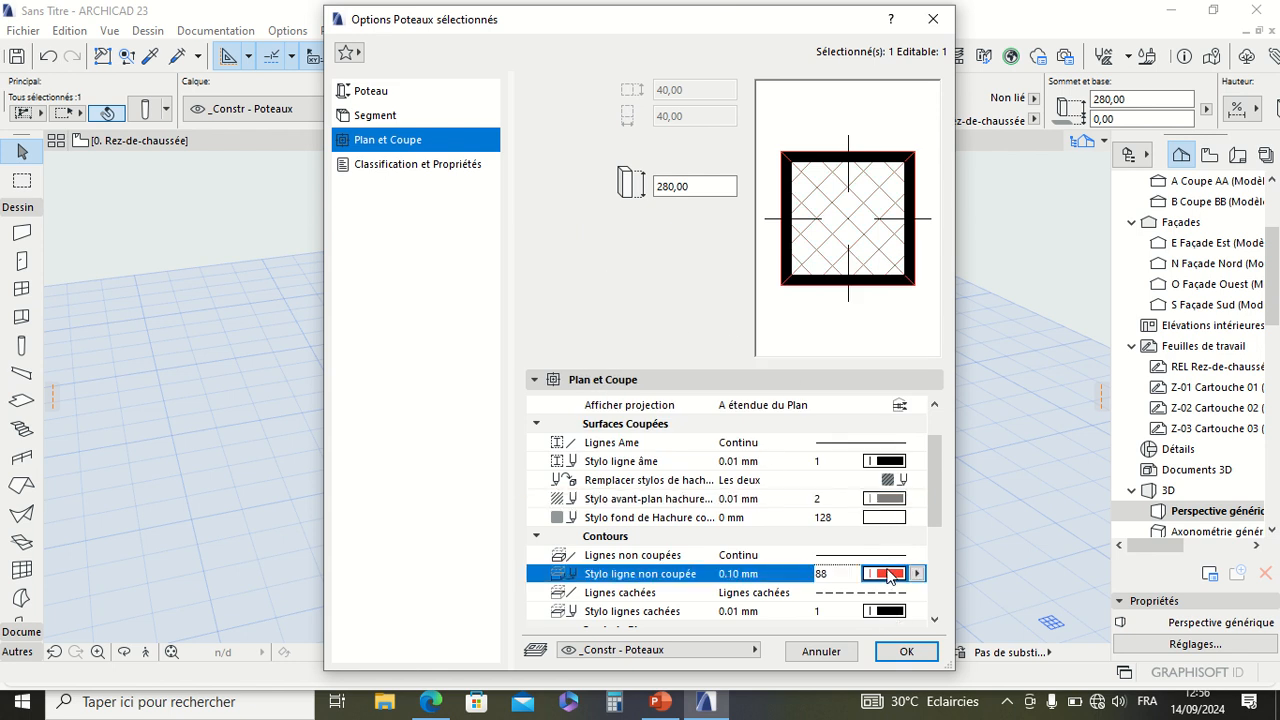
click(594, 352)
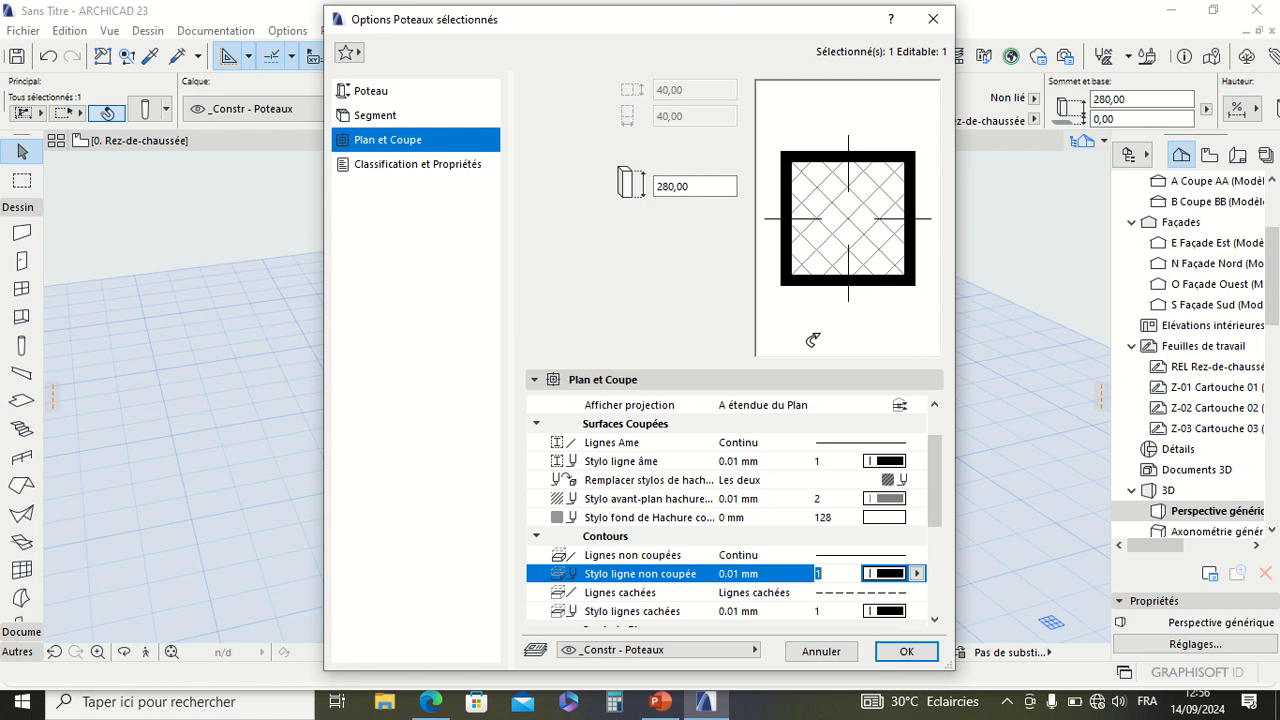
click(903, 652)
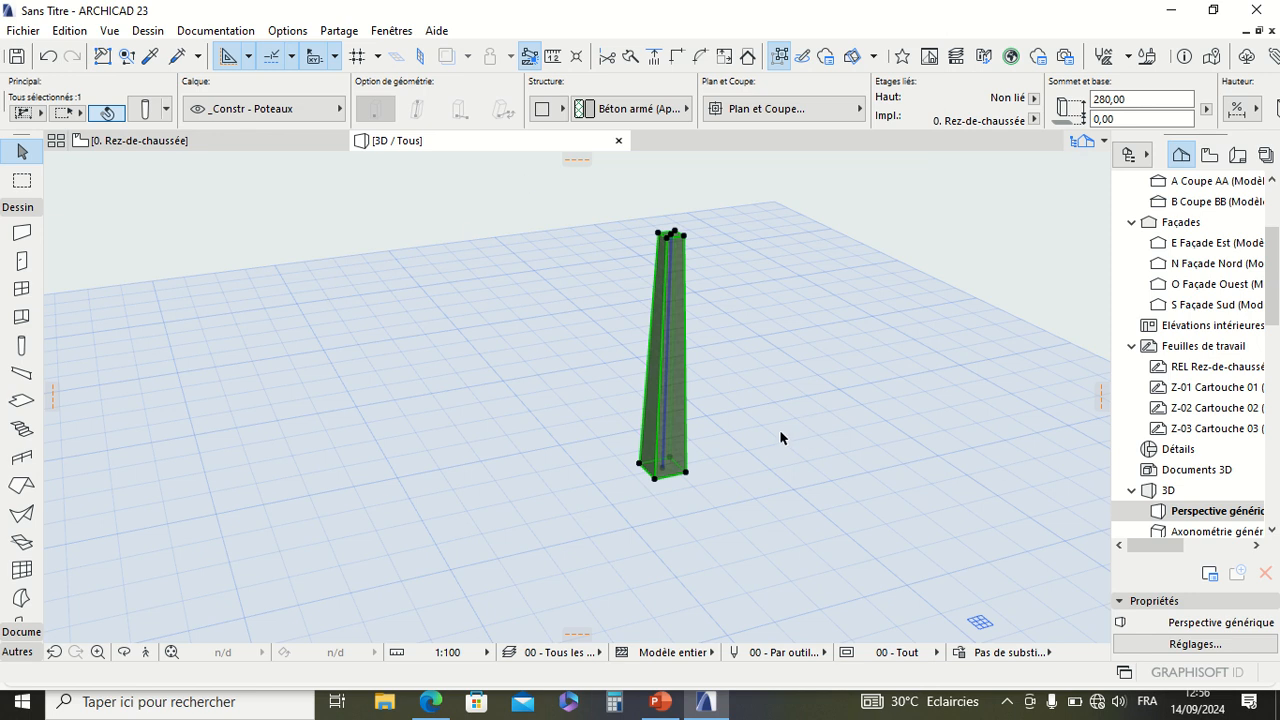
click(737, 603)
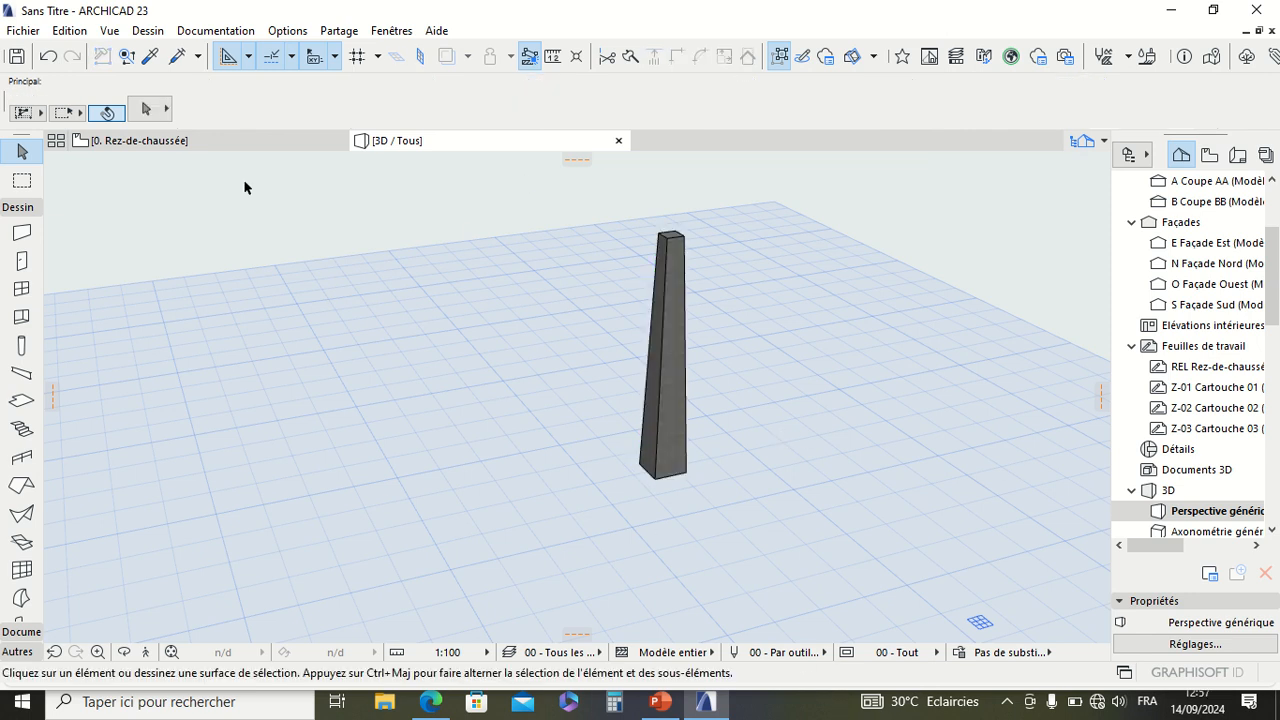
Step: Open the Column tool's default settings and switch the segment structure from tapered to uniform
click(22, 345)
click(145, 109)
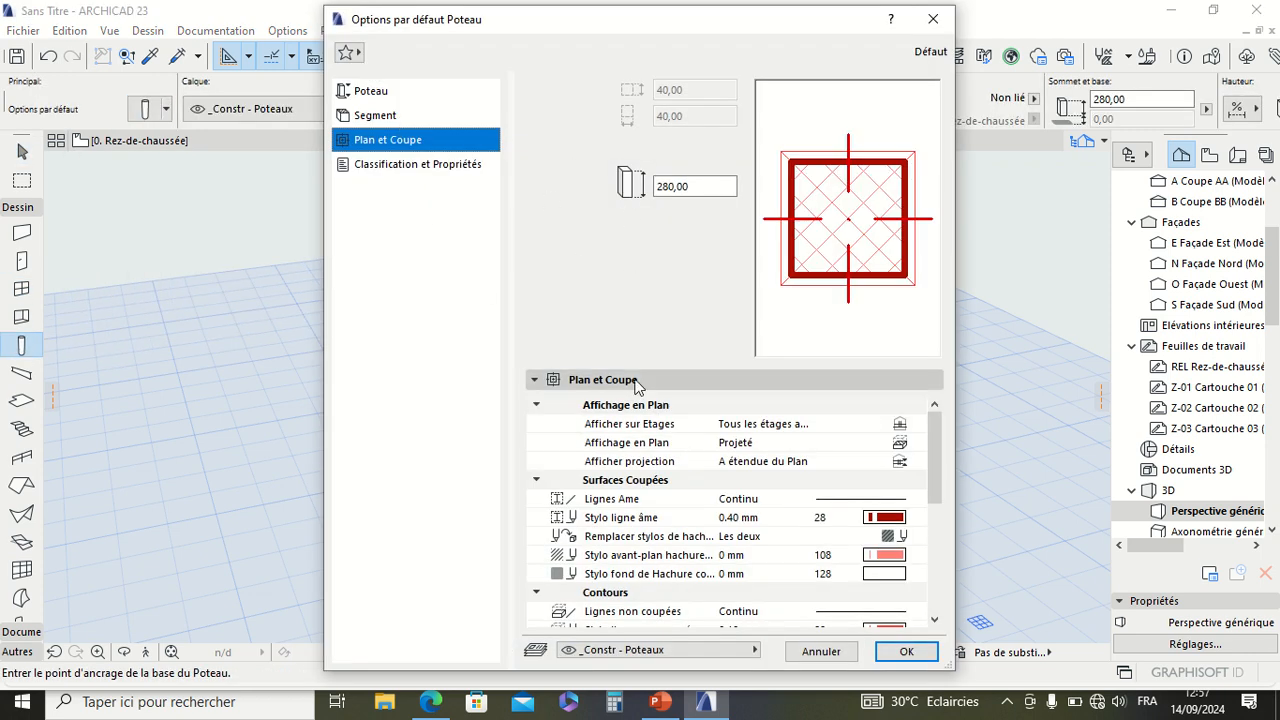
click(565, 380)
click(565, 380)
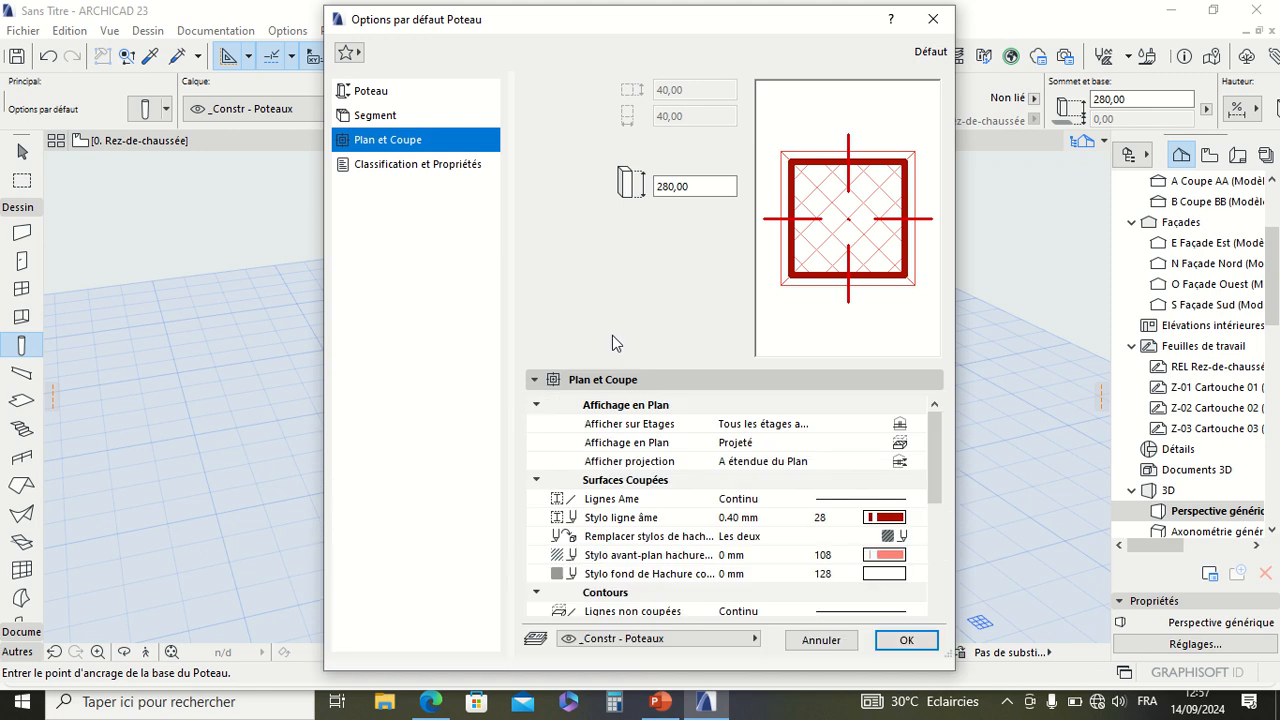
click(375, 115)
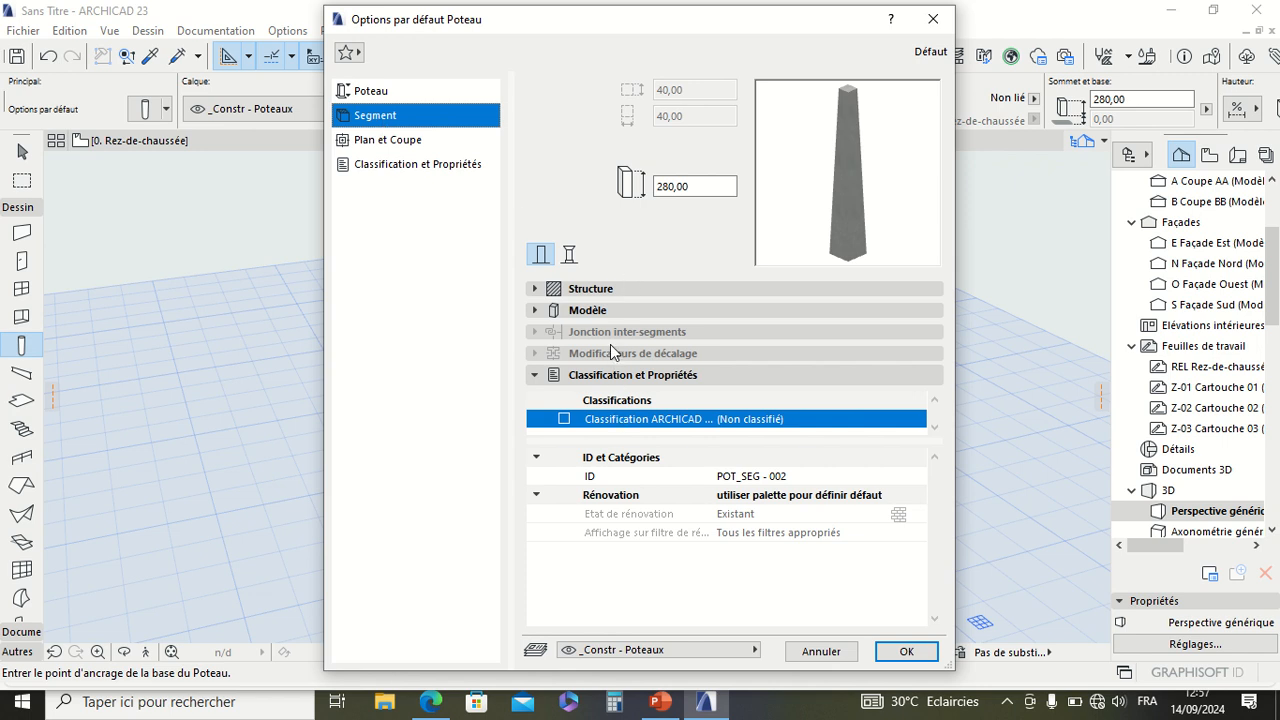
click(606, 288)
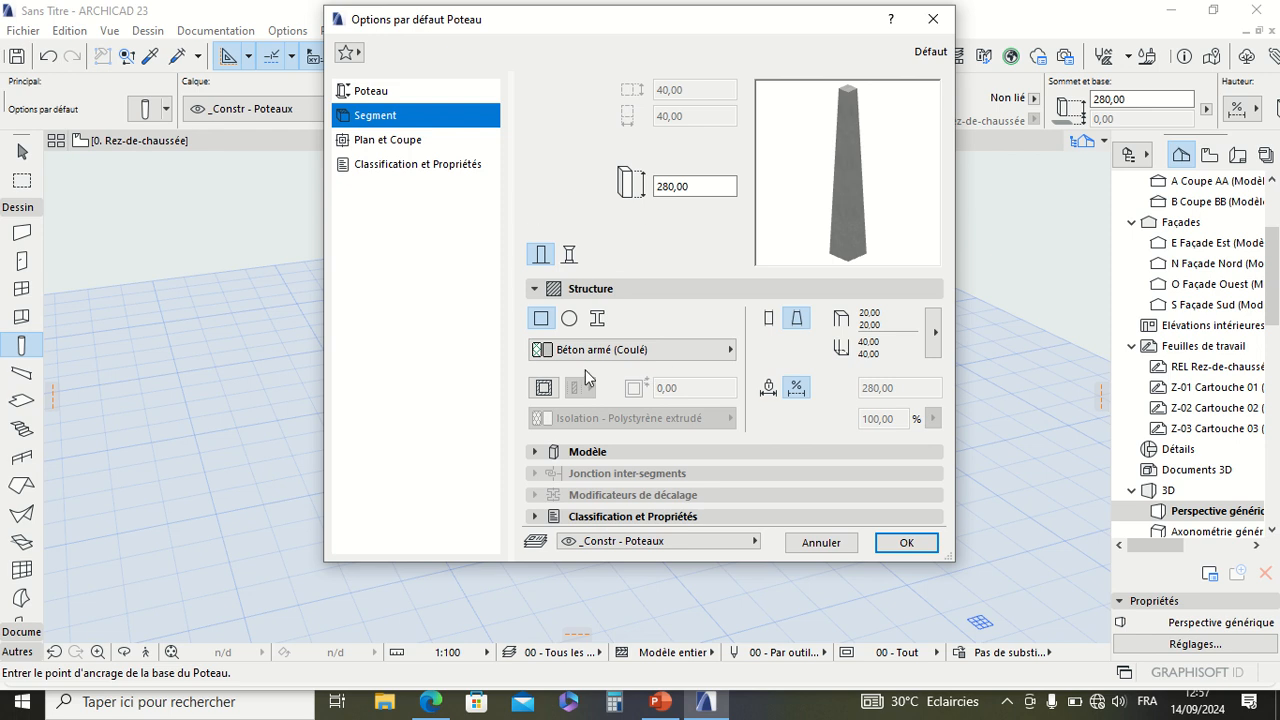
click(768, 318)
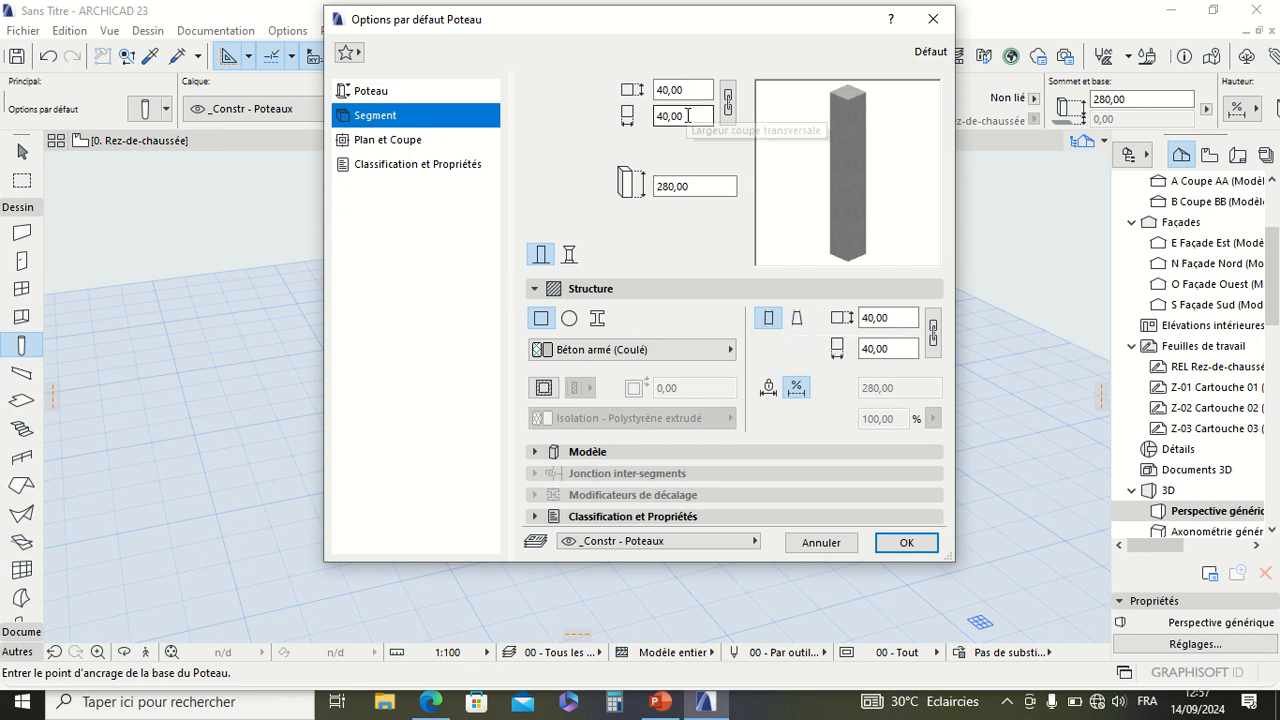
Step: Set the default column's cross-section width to 20 and accept the settings
drag(688, 117, 593, 118)
text(2)
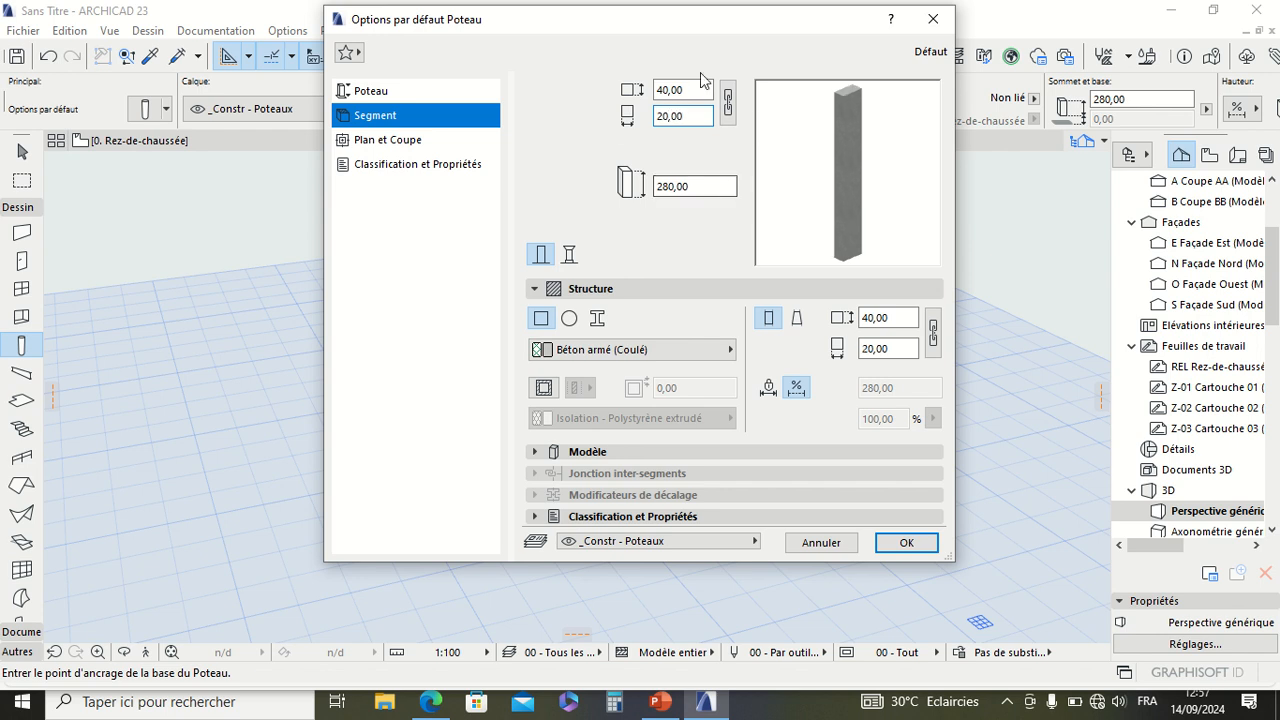
click(906, 542)
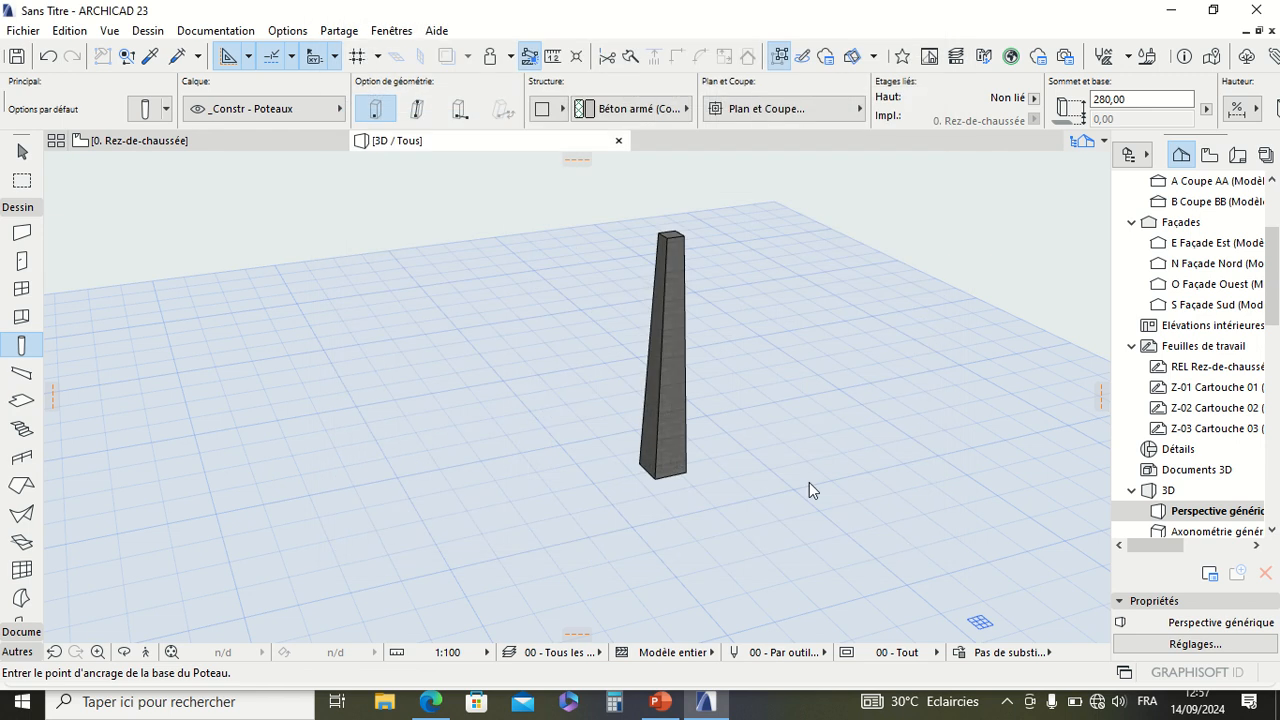
Step: Place five rectangular columns on the Rez-de-chaussée plan, two to the right of the tapered column and three in a row below left
click(197, 139)
scroll(443, 360, down, 6)
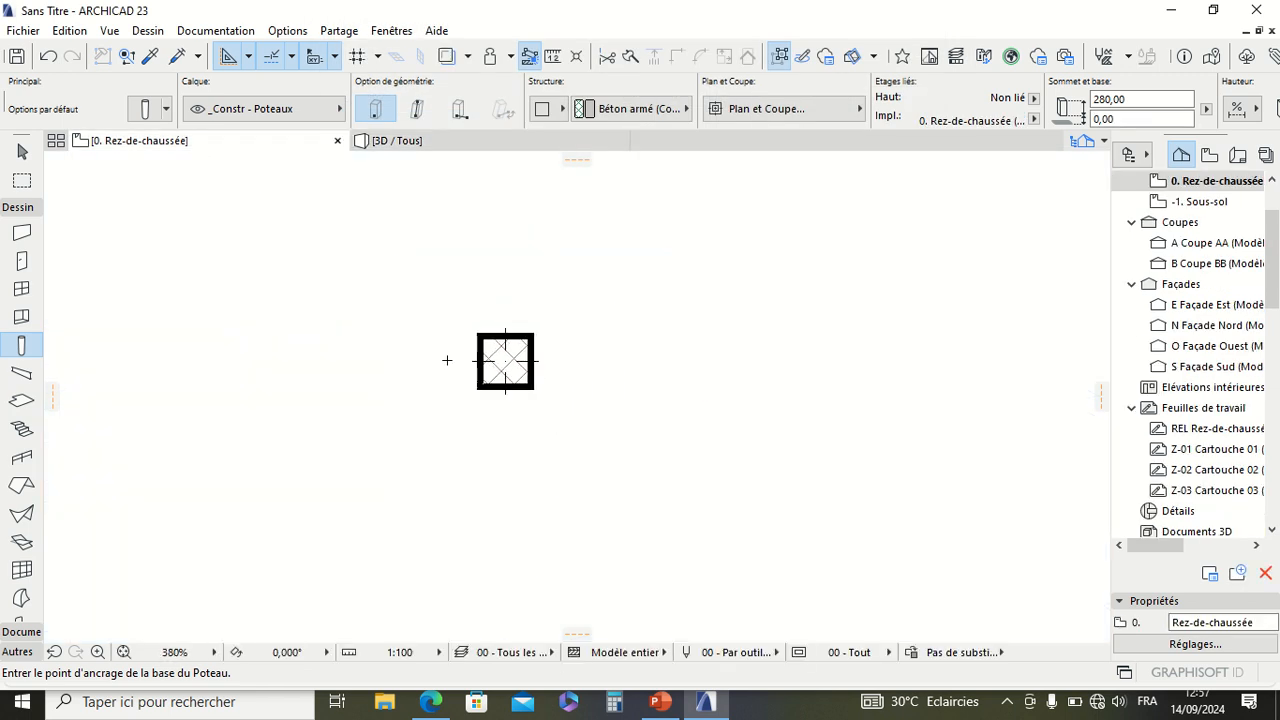
scroll(569, 357, up, 1)
click(534, 366)
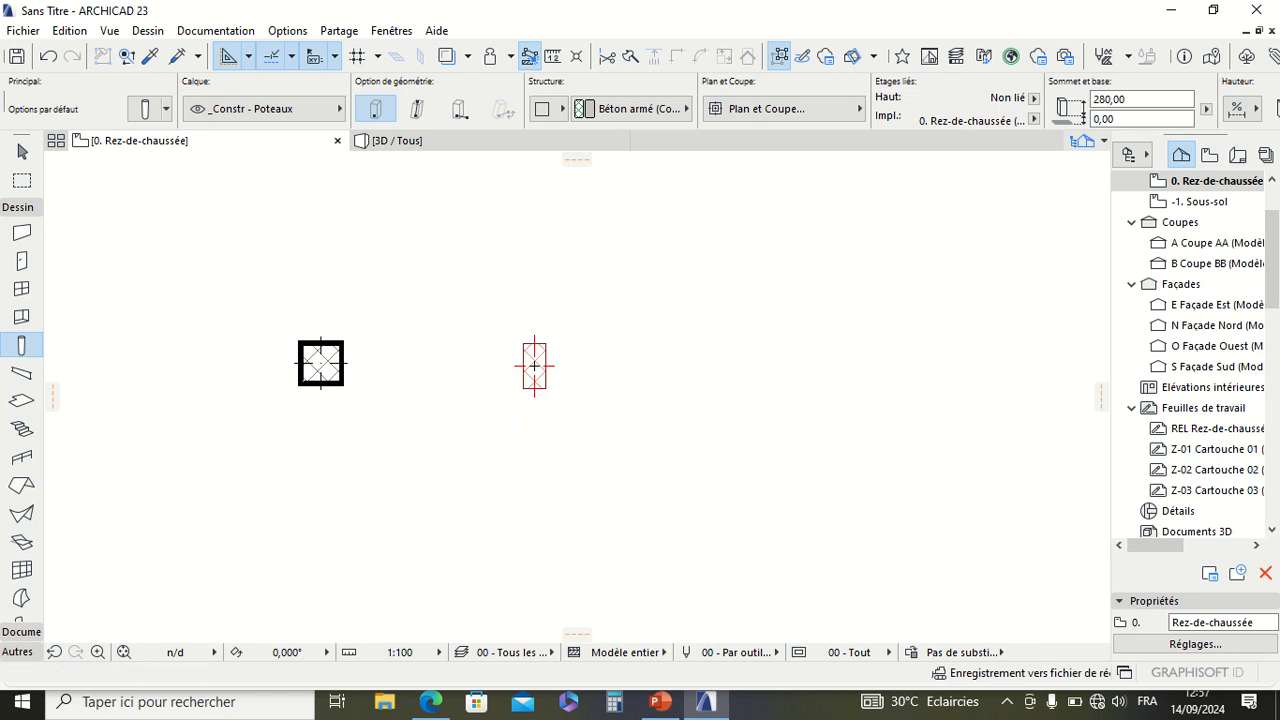
click(661, 273)
scroll(662, 272, down, 2)
click(294, 410)
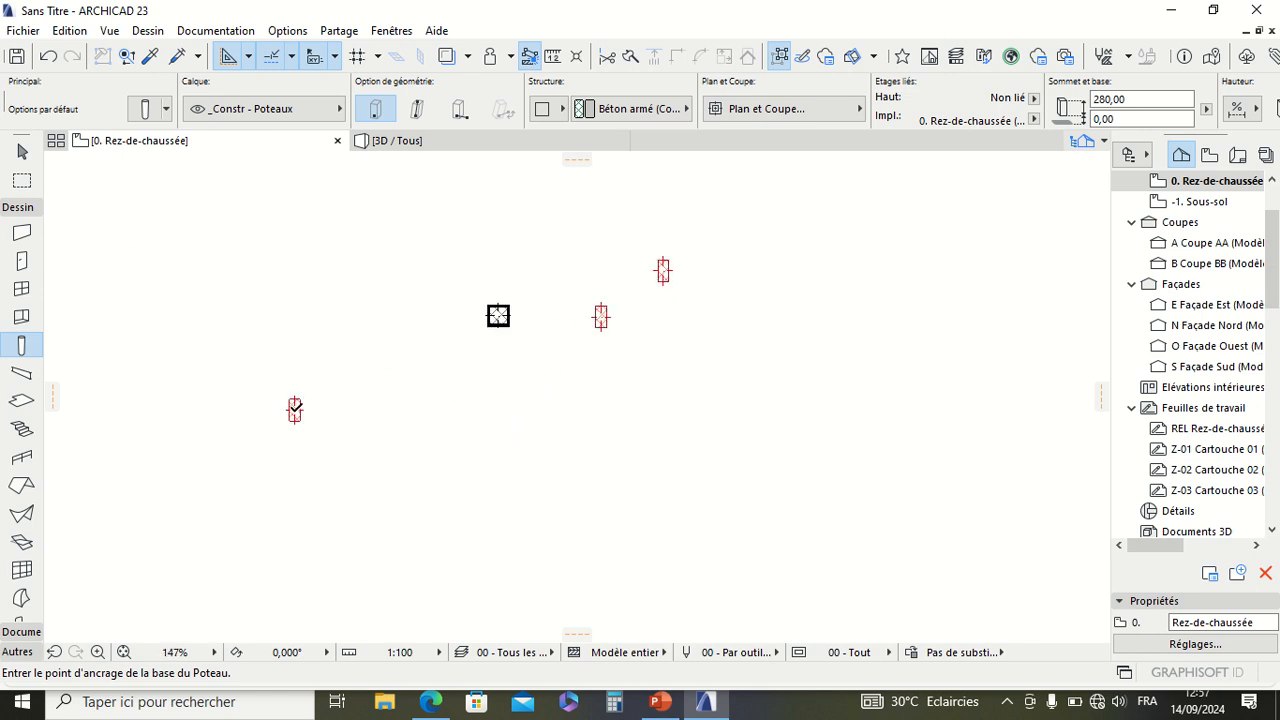
click(347, 411)
click(426, 410)
scroll(426, 410, up, 5)
key(Escape)
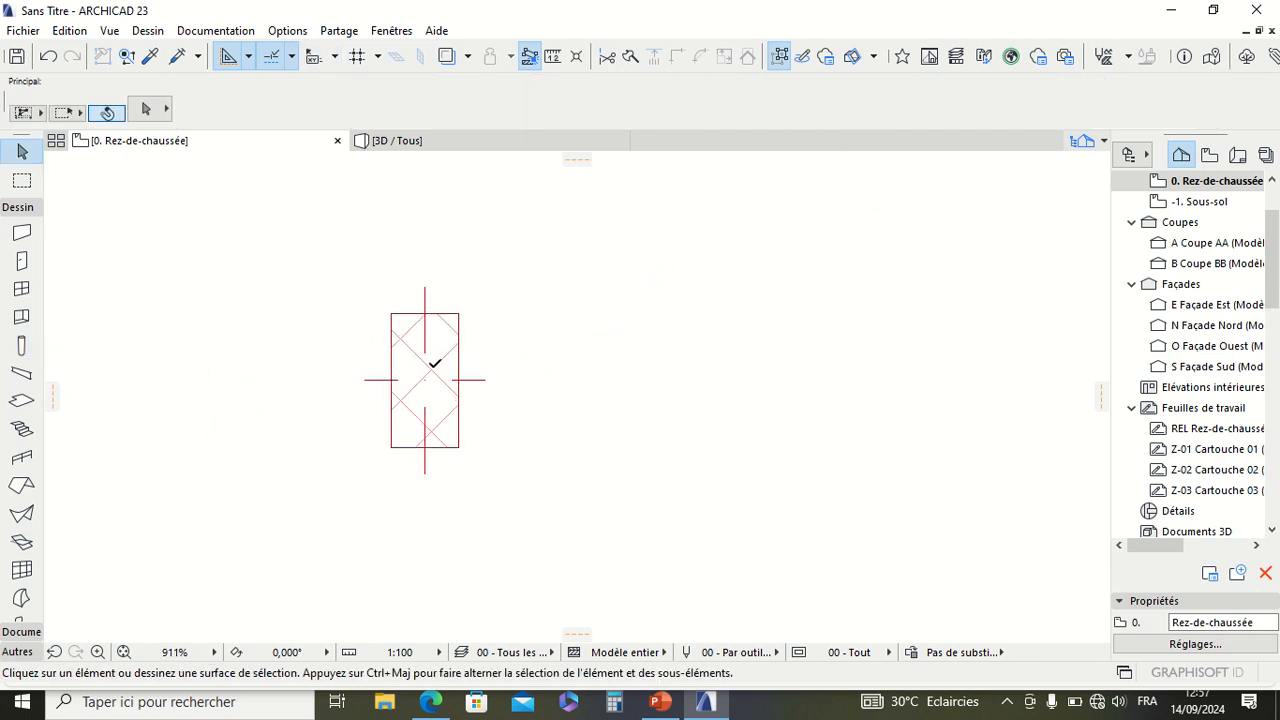
click(433, 382)
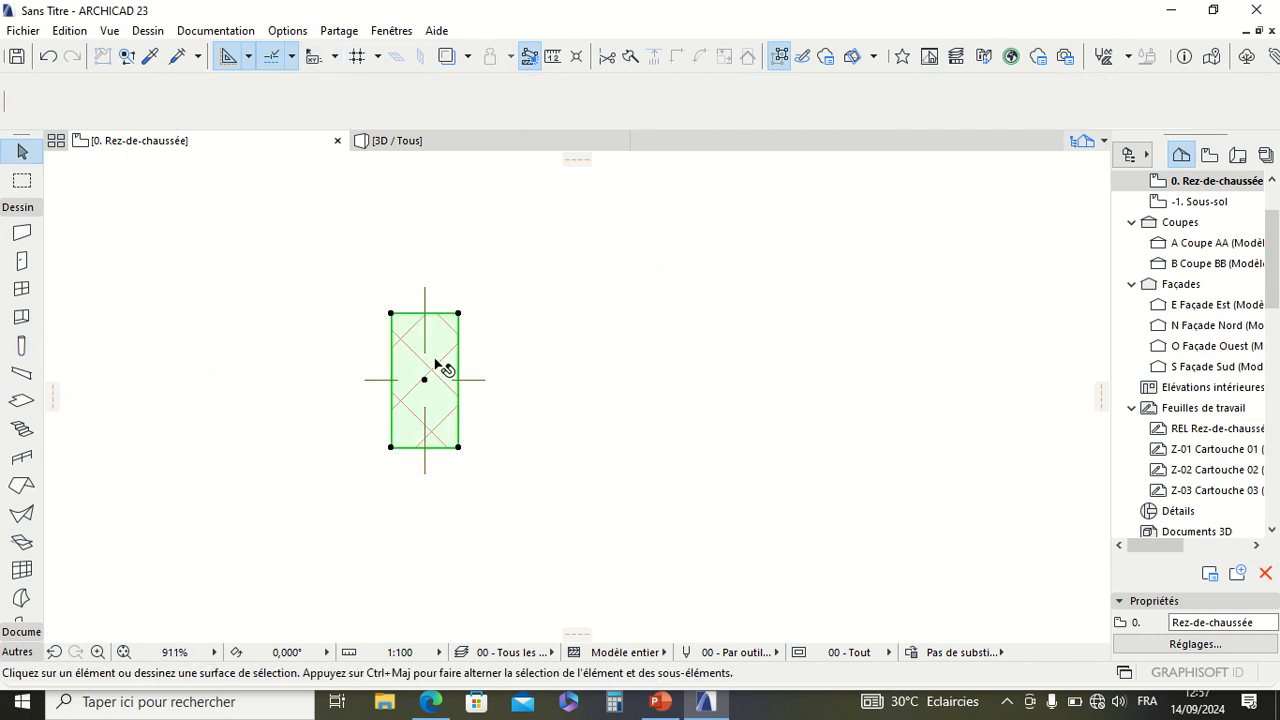
click(458, 448)
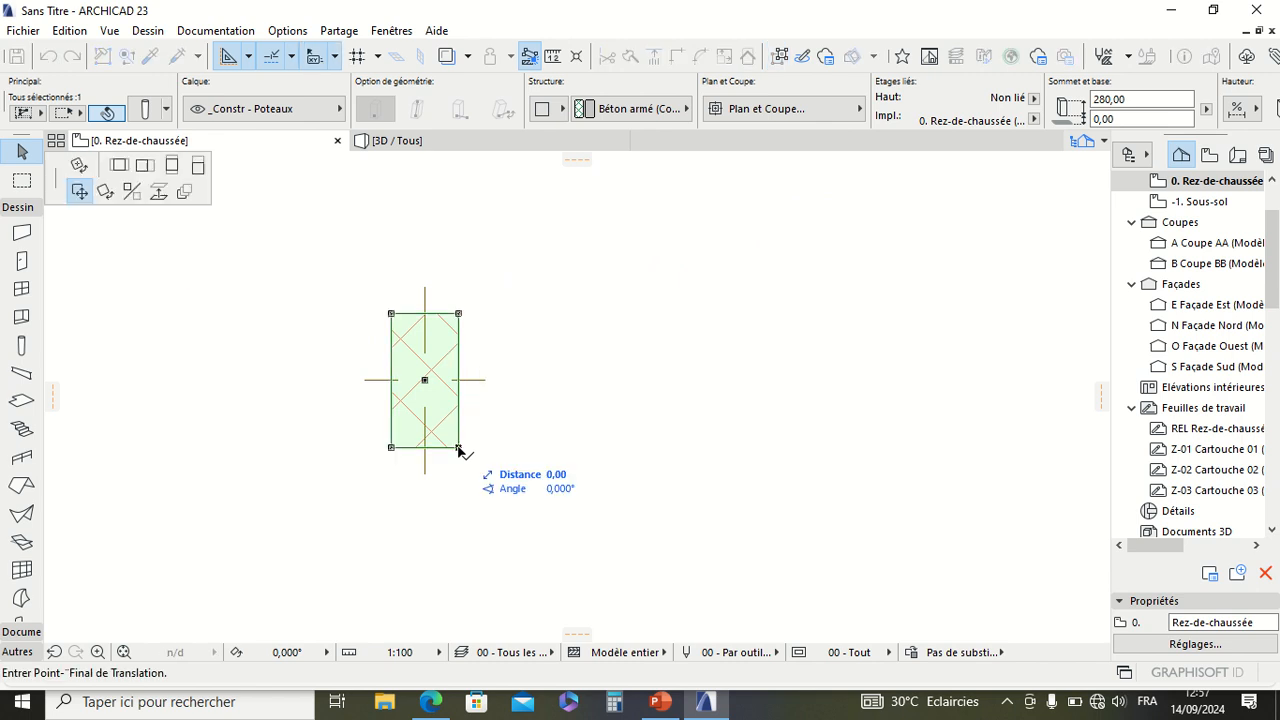
click(458, 448)
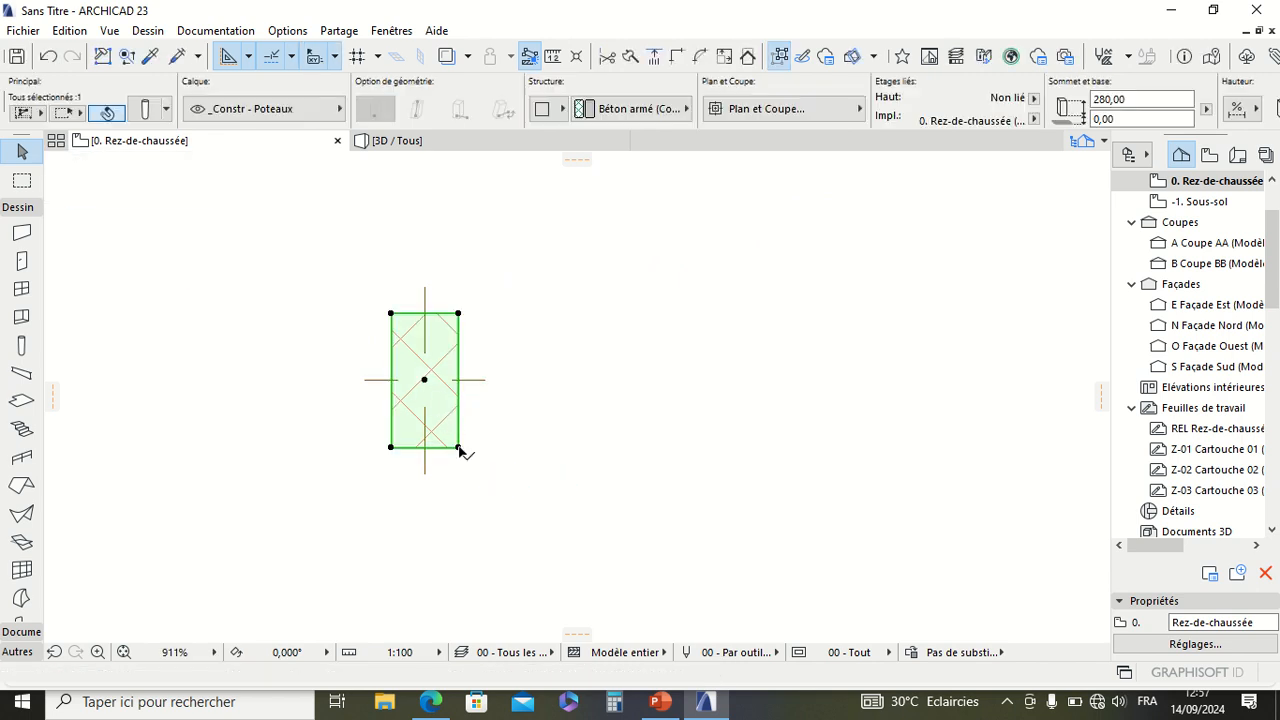
click(589, 404)
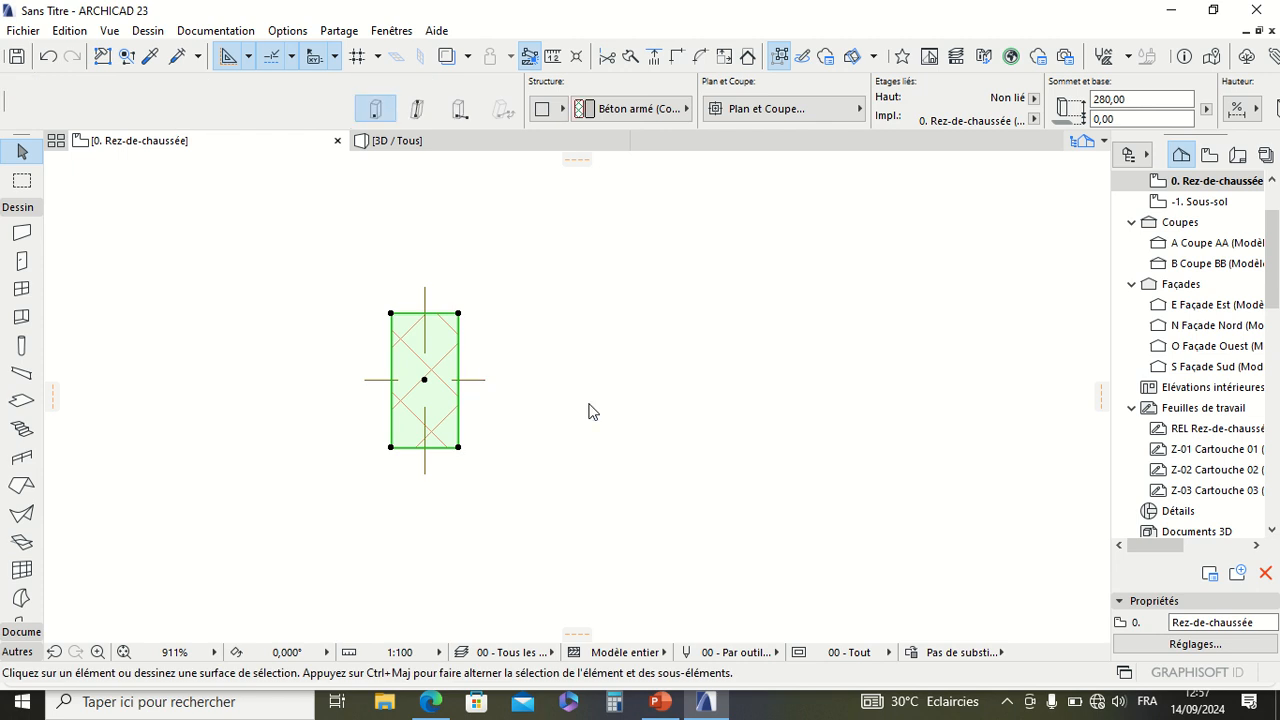
Step: Select the rightmost column of the lower row and move it horizontally to the right with Translation, using its lower-right corner as base point
click(441, 378)
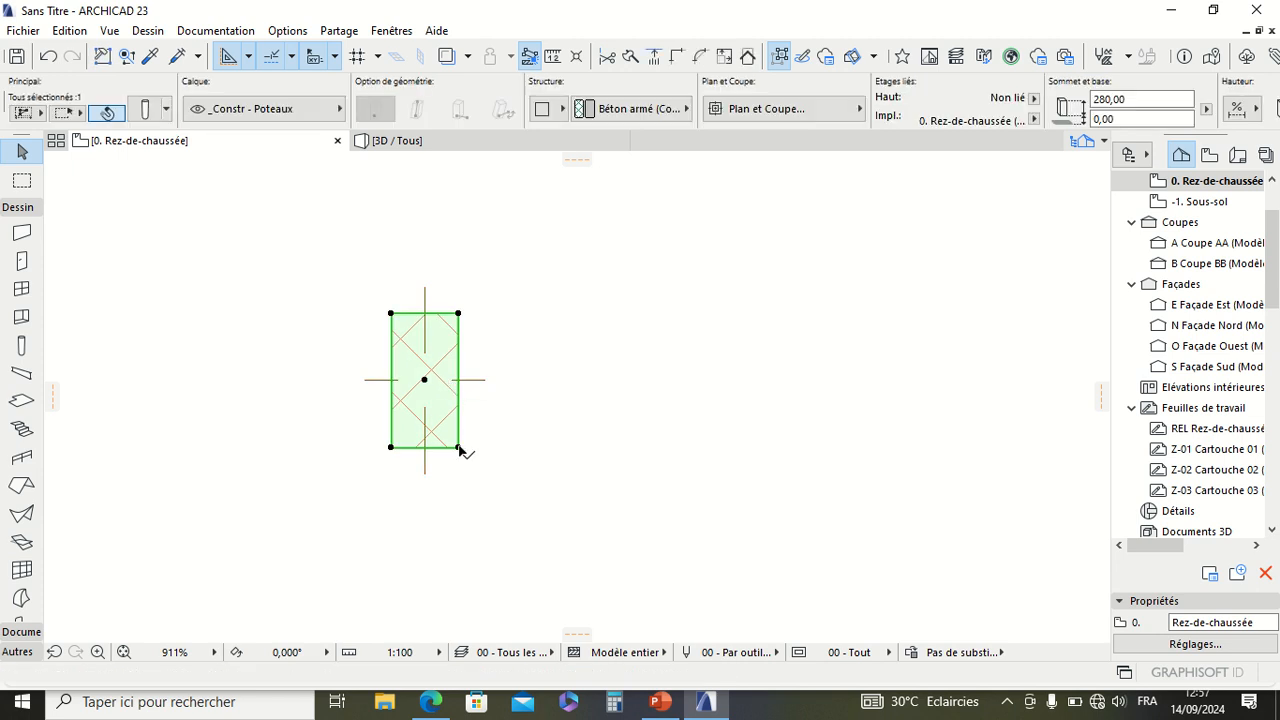
click(458, 448)
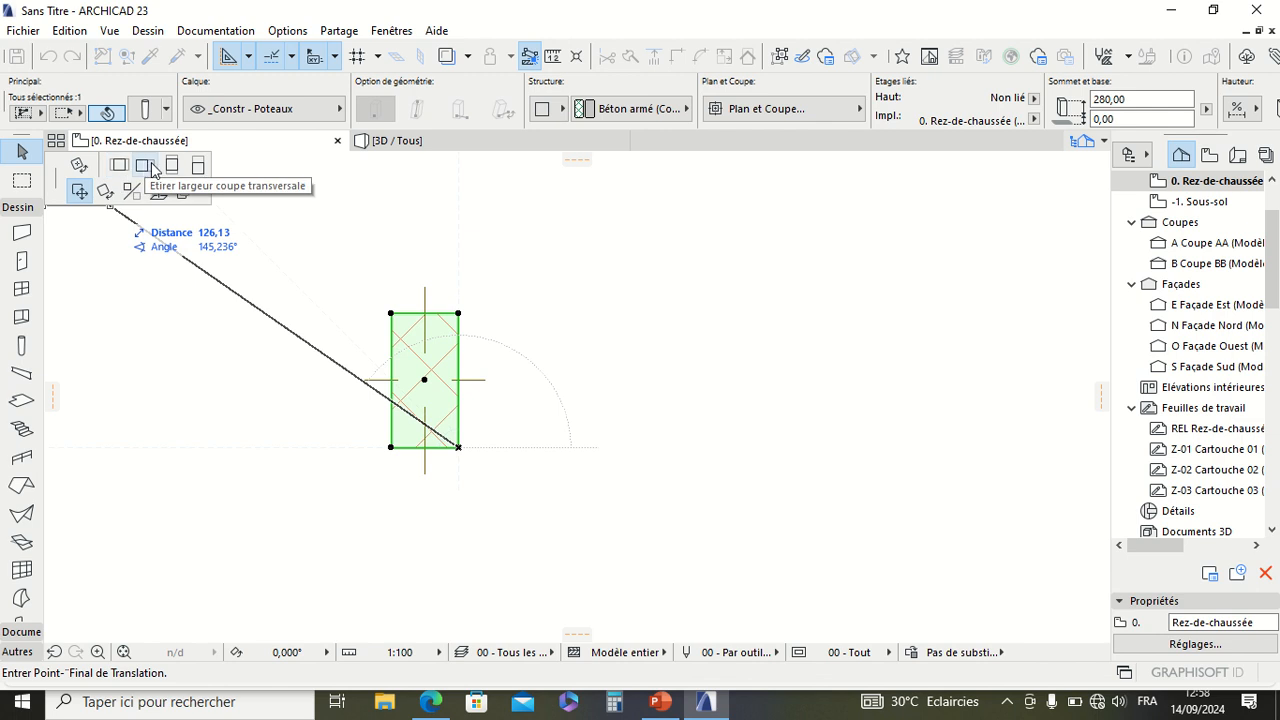
mouse_move(390, 5)
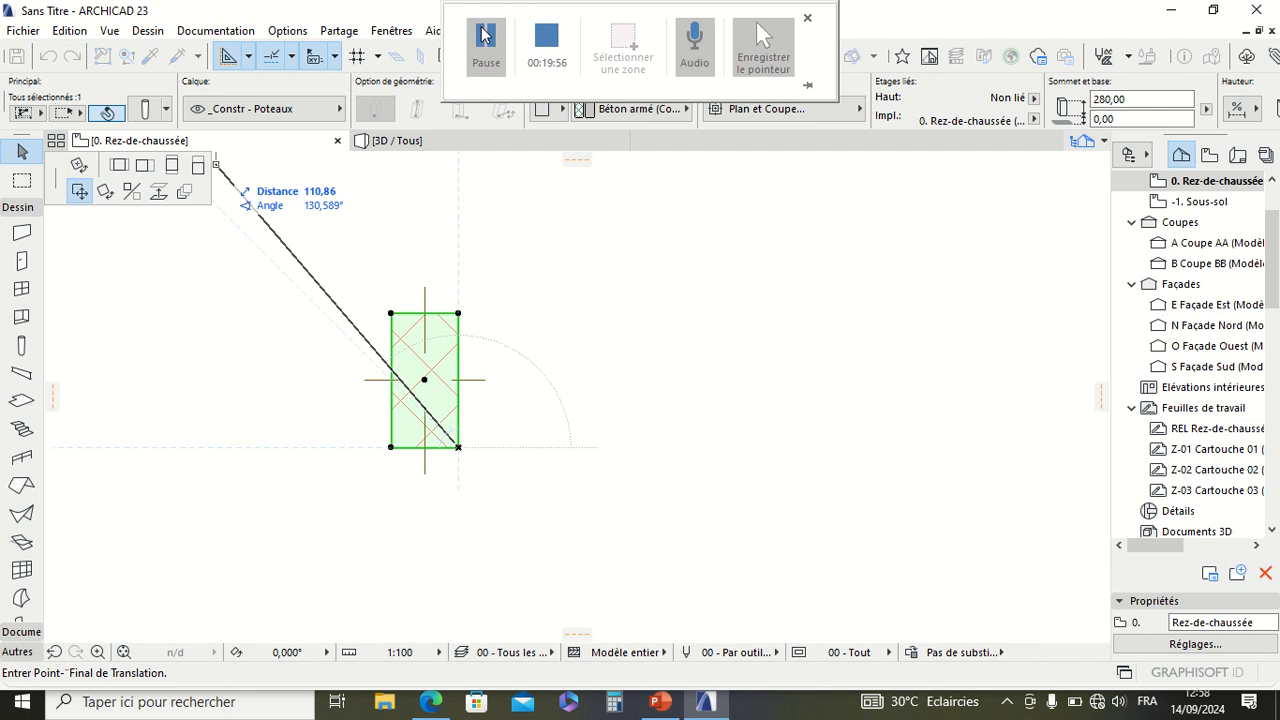
click(482, 35)
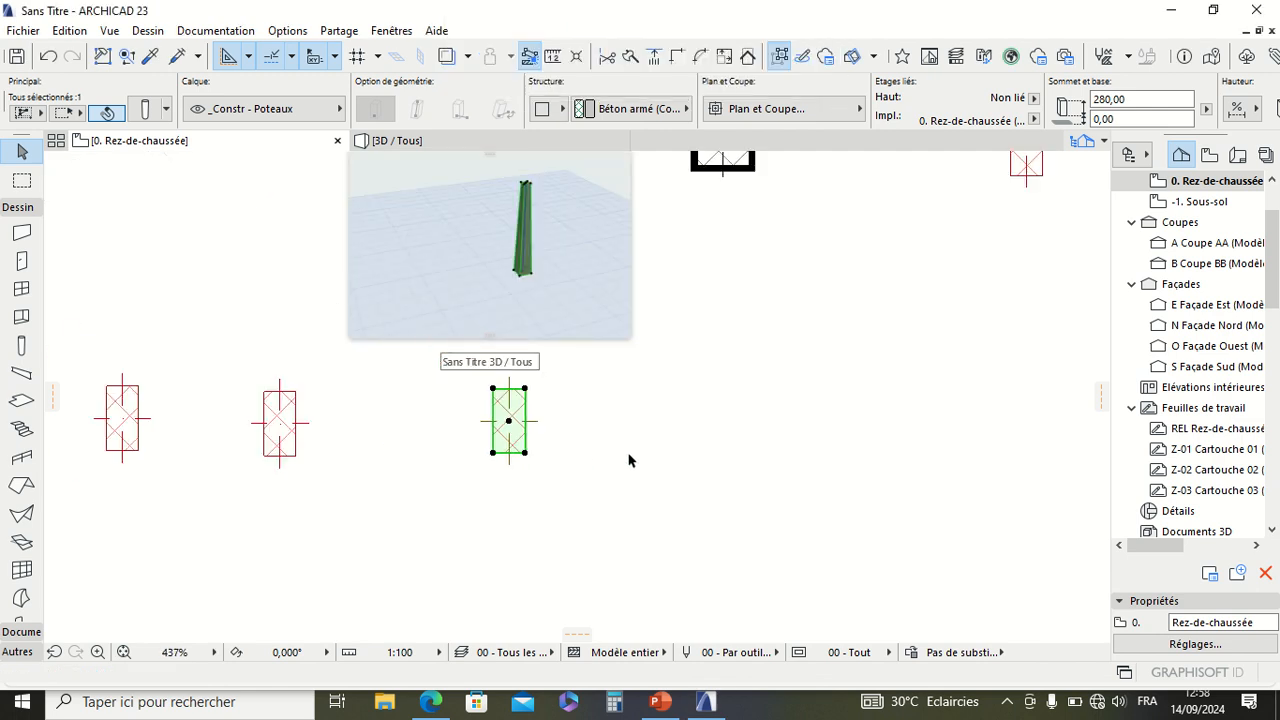
scroll(600, 458, up, 5)
scroll(572, 458, down, 2)
scroll(577, 465, up, 4)
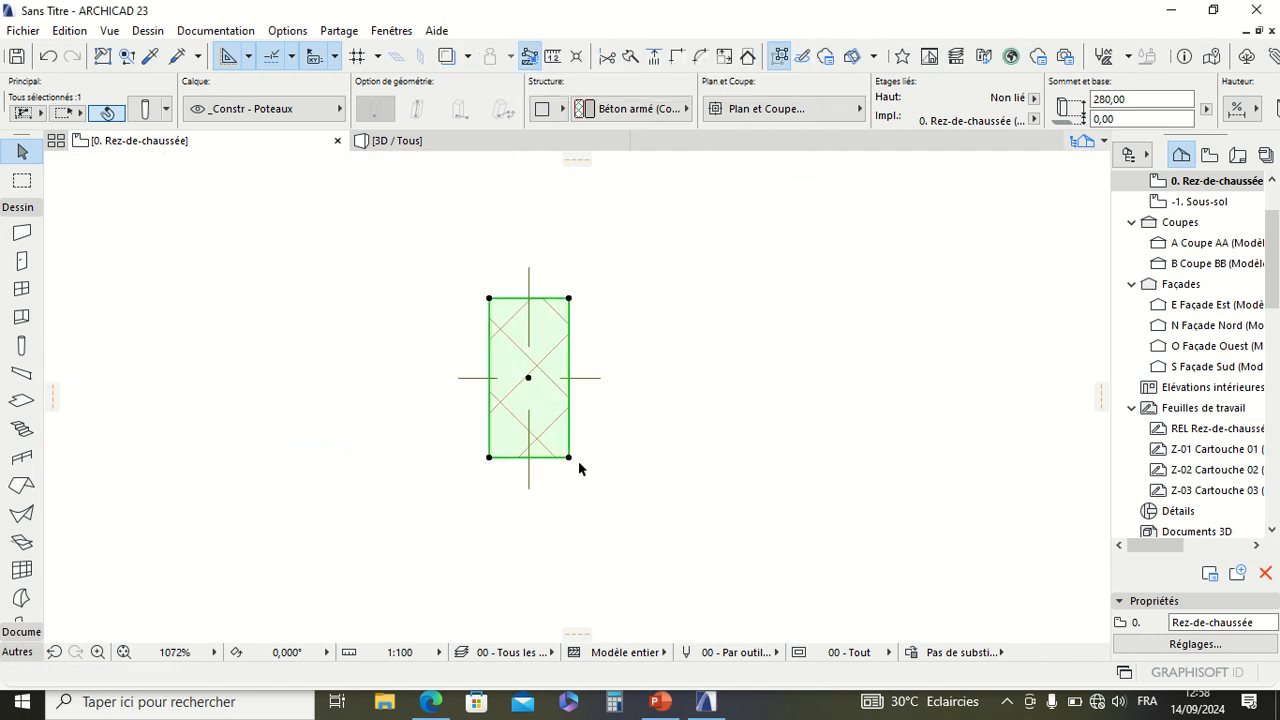
scroll(576, 465, up, 4)
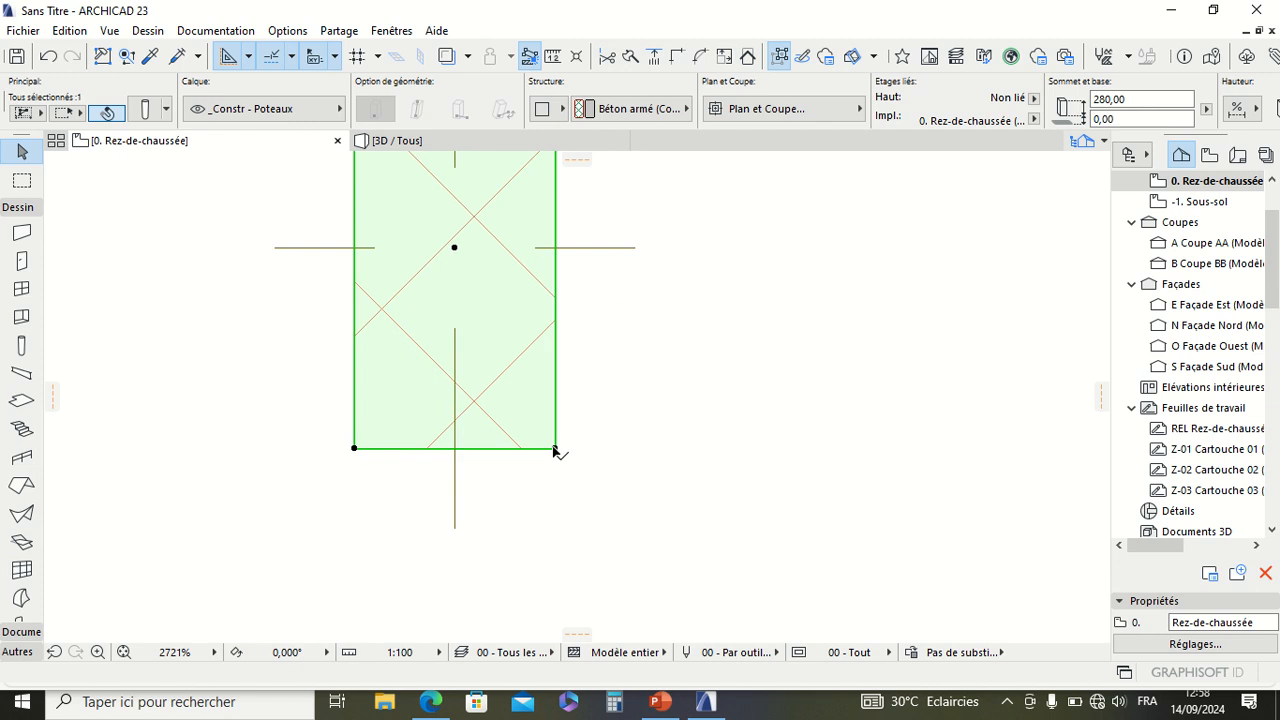
click(555, 449)
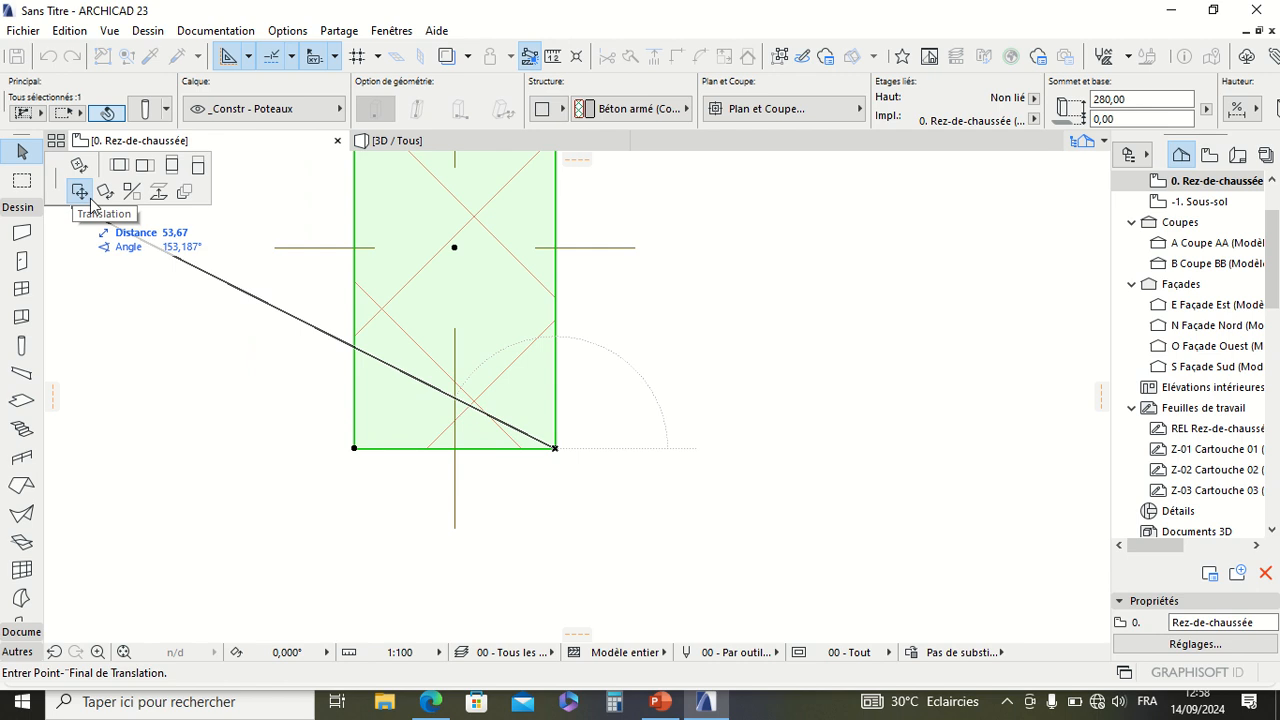
click(91, 199)
middle_drag(524, 392, 524, 394)
scroll(453, 476, down, 2)
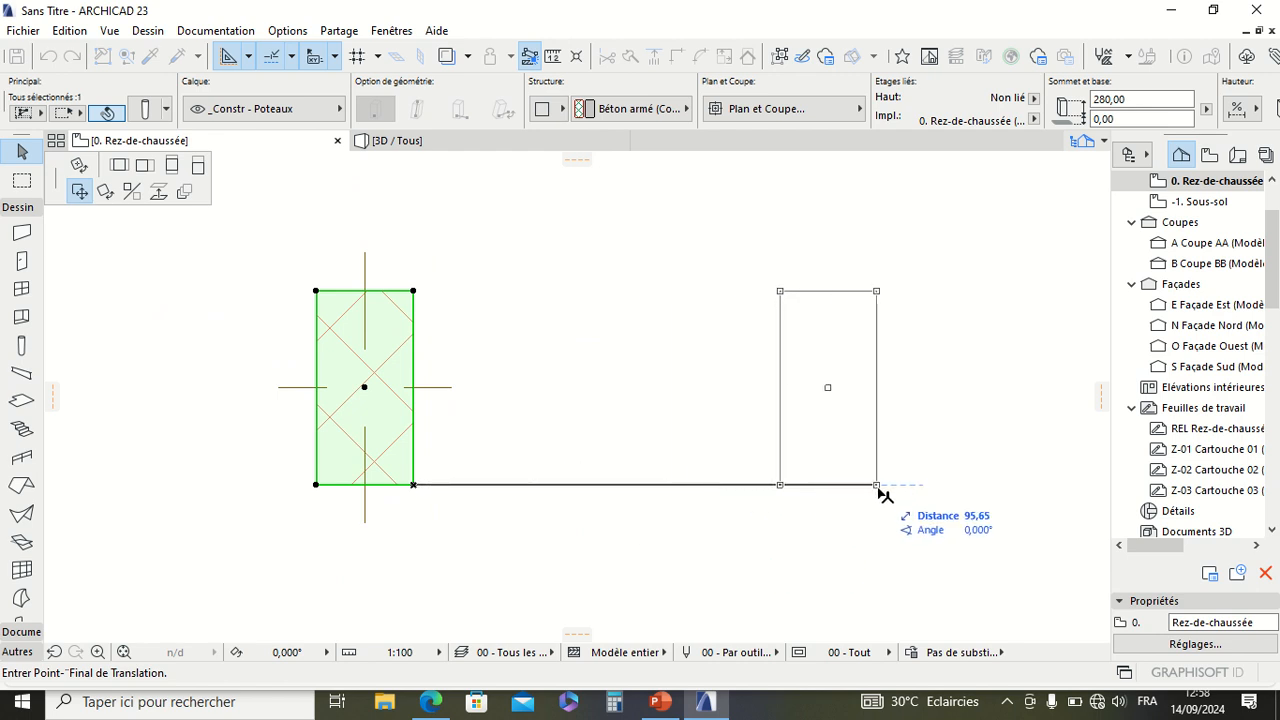
click(1028, 487)
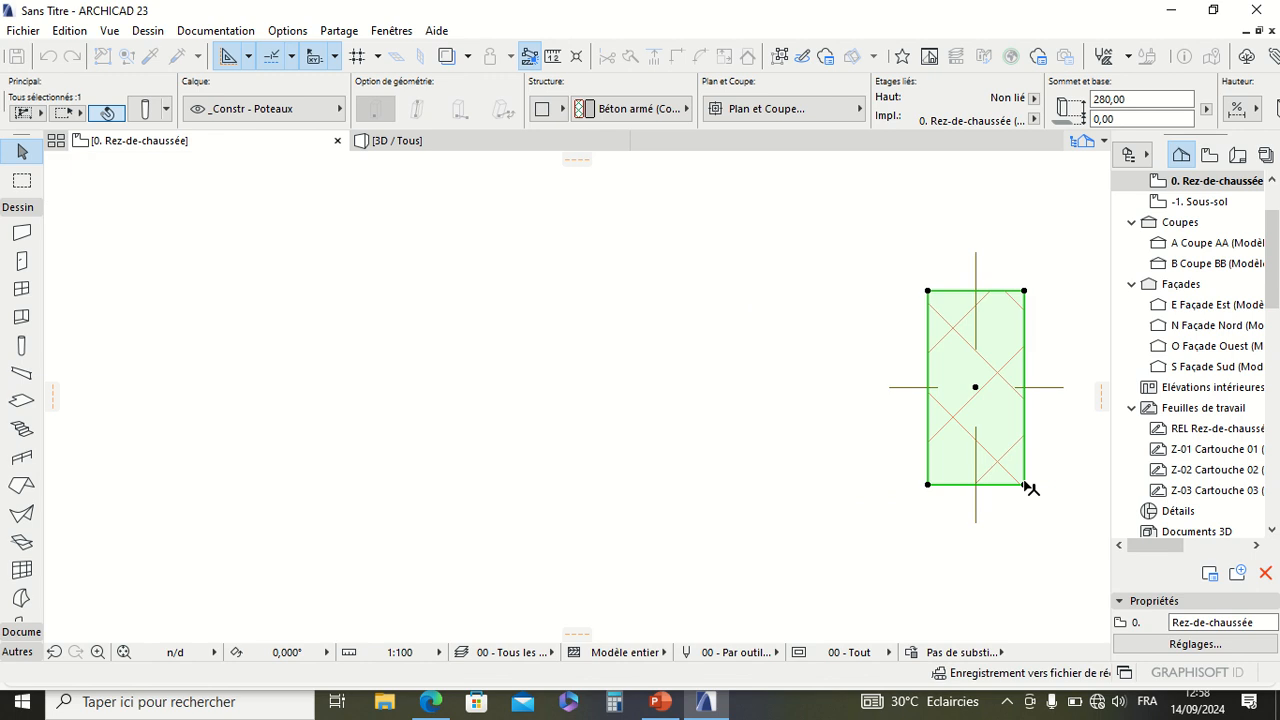
Step: Copy the moved column 300 horizontally to the right with Translation, using its lower-left corner as base point
scroll(575, 447, down, 5)
scroll(668, 460, up, 2)
scroll(603, 457, up, 10)
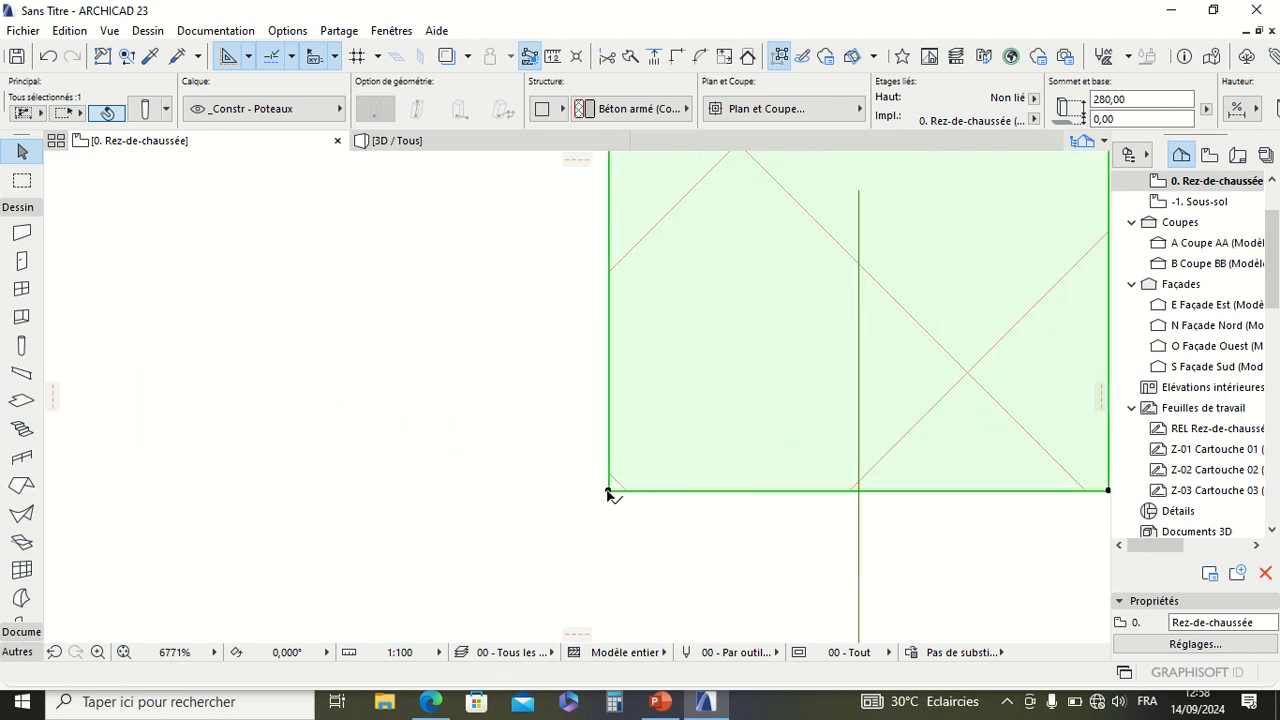
click(608, 491)
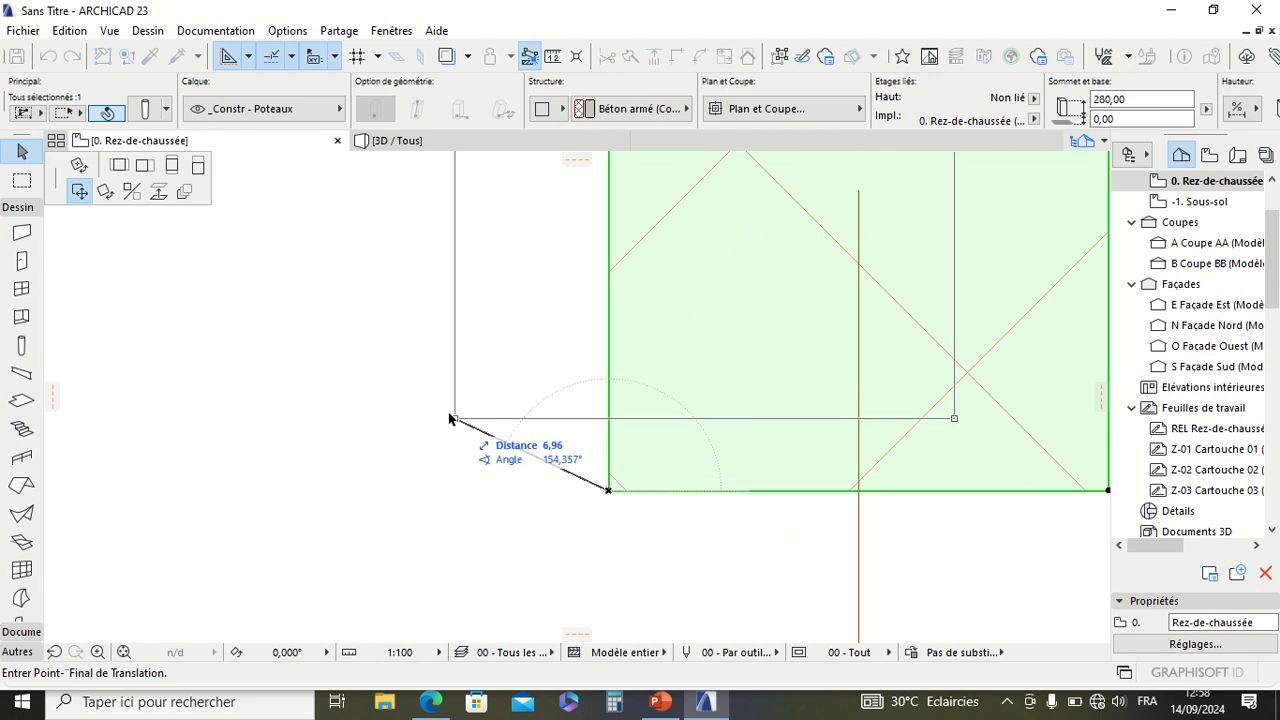
scroll(450, 465, down, 8)
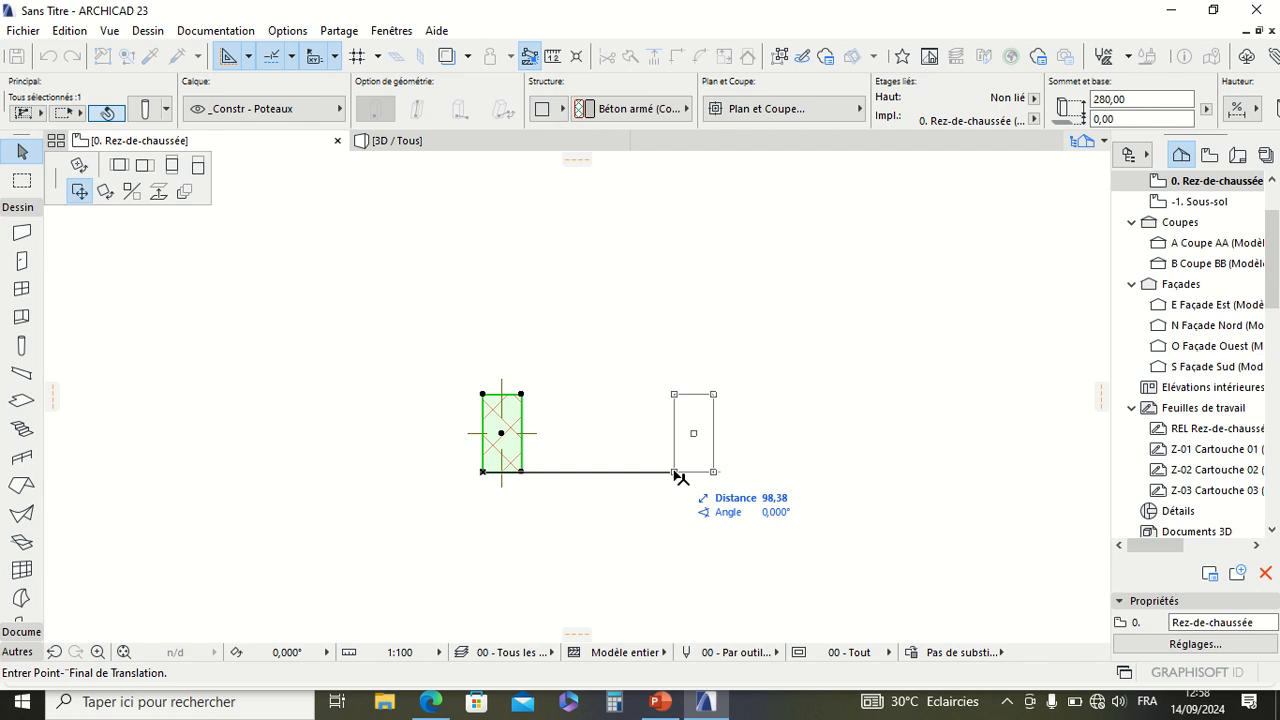
key(ctrl)
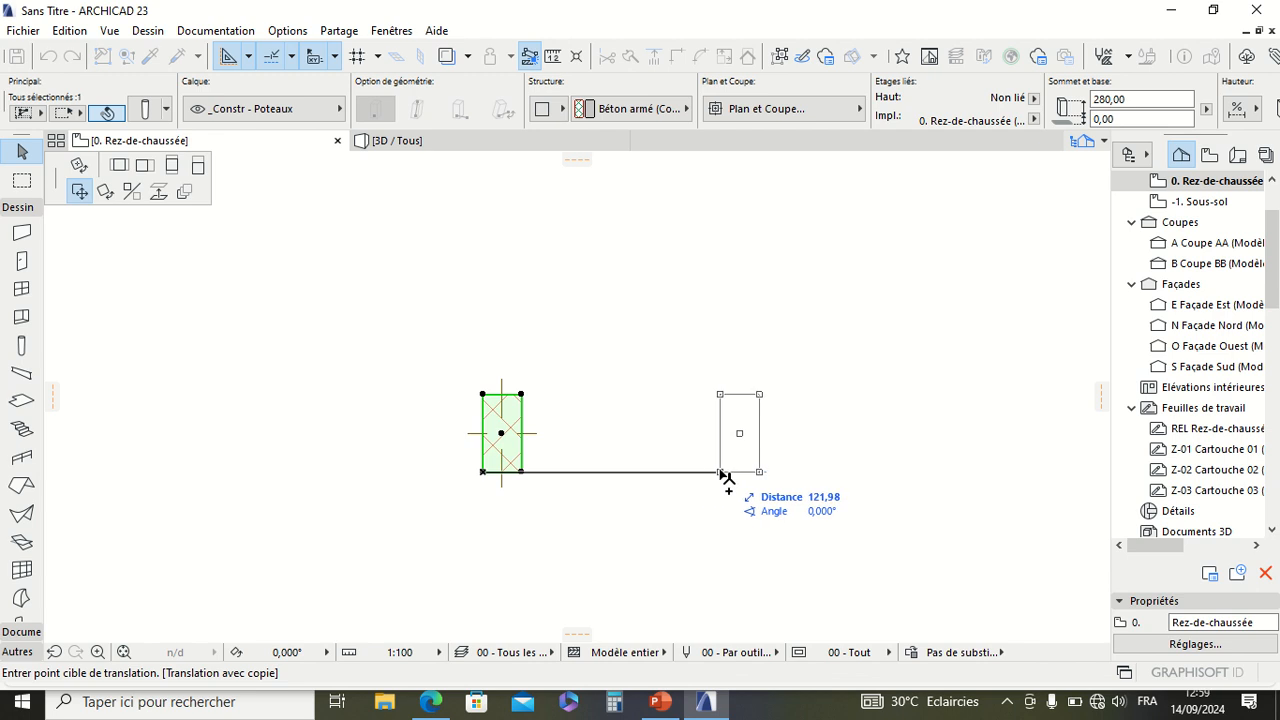
text(30)
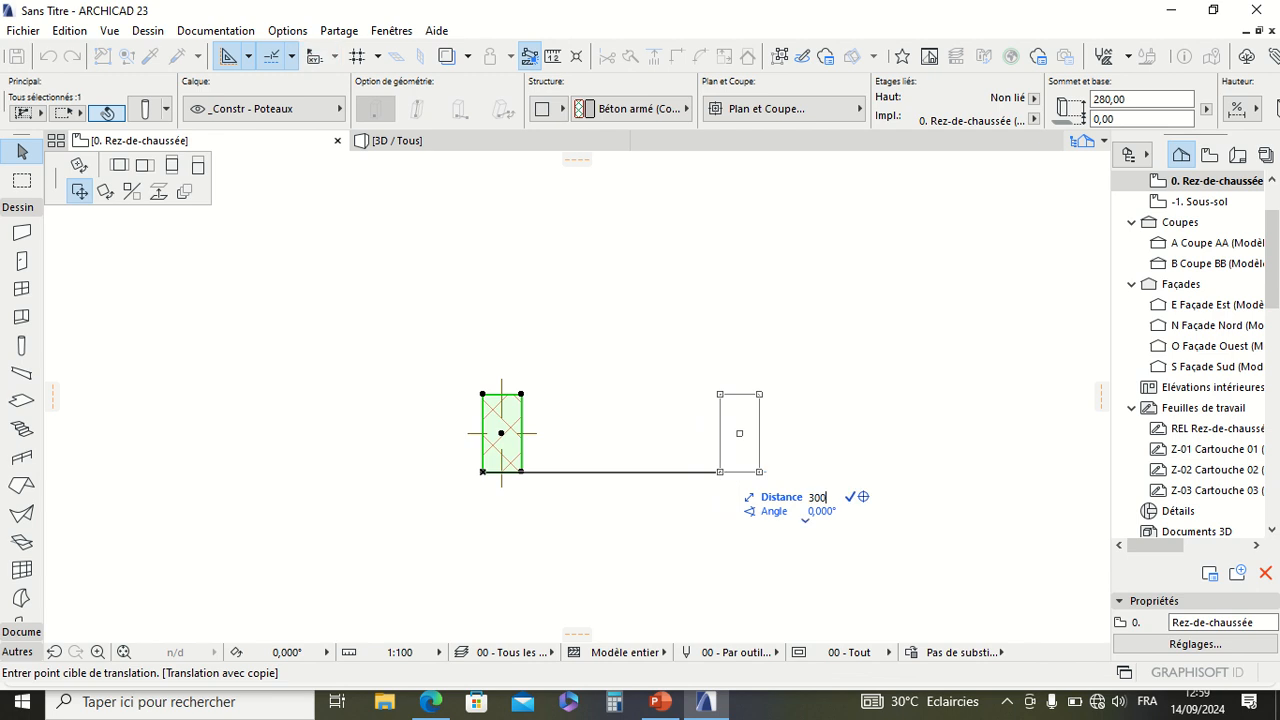
text(0)
key(Return)
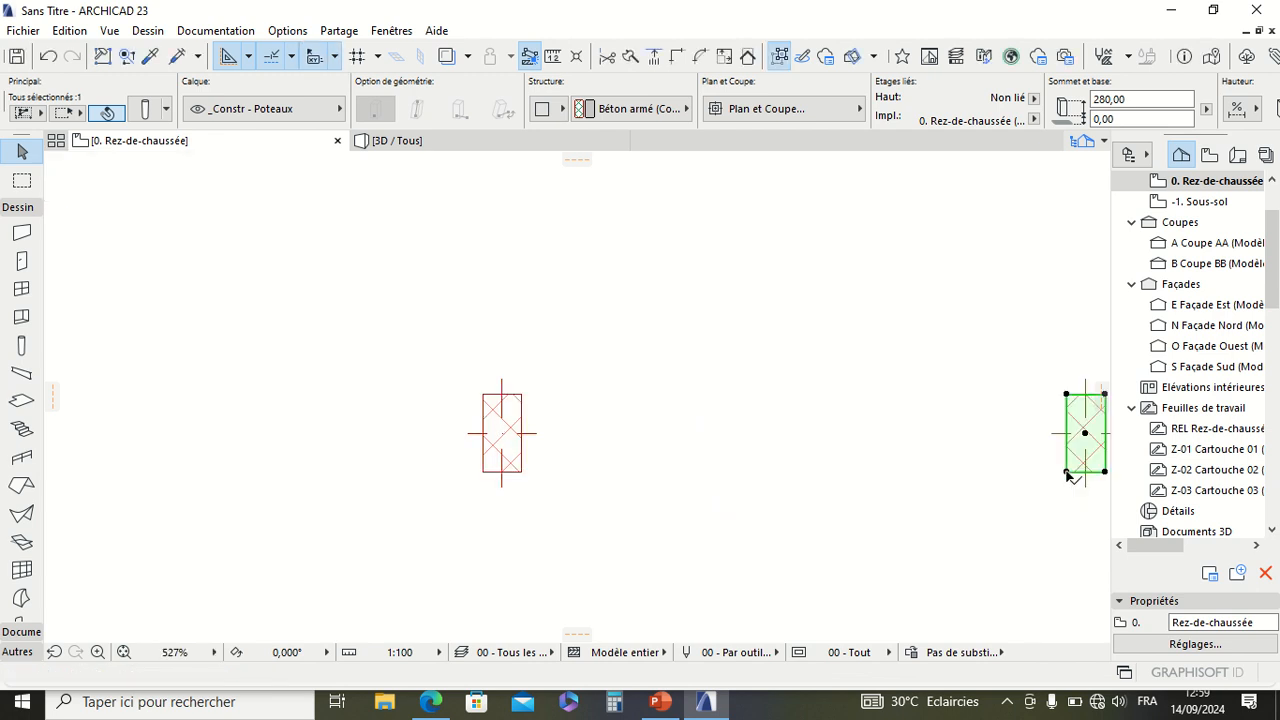
Step: Rotate the copied column by -90° about its centre so its long side lies horizontally
scroll(572, 442, down, 3)
scroll(750, 450, up, 3)
scroll(780, 443, down, 3)
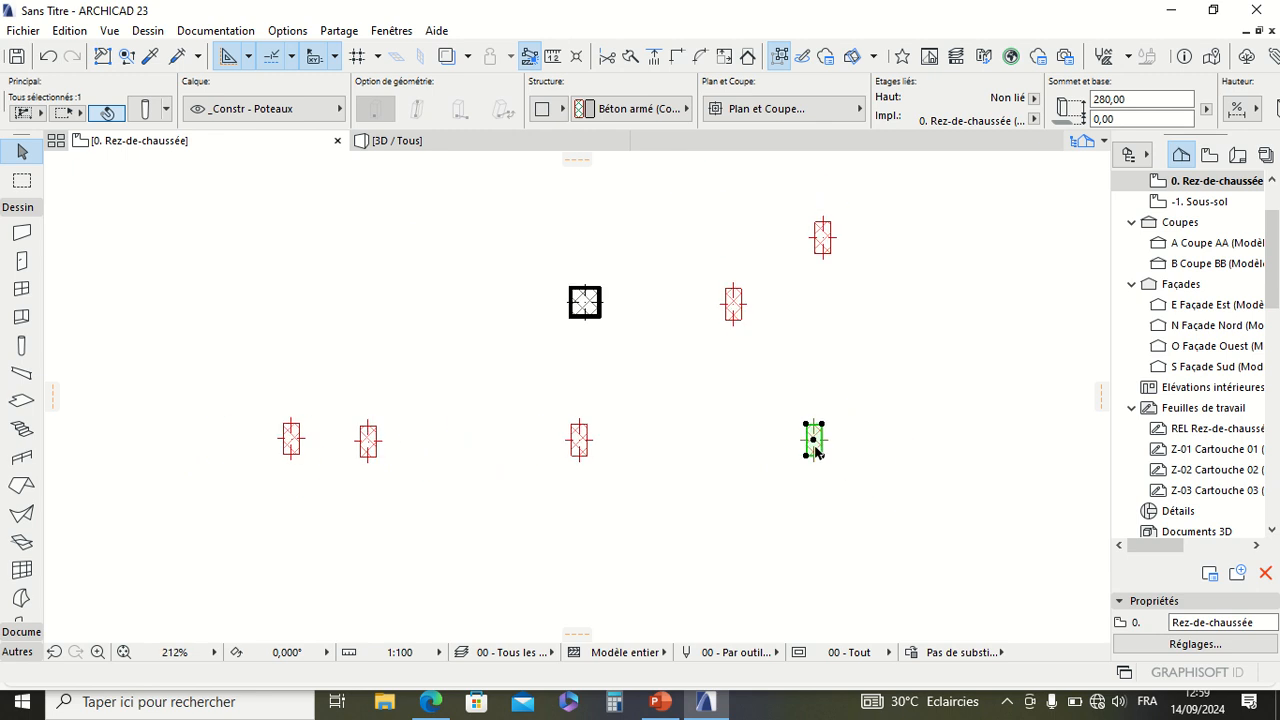
scroll(808, 436, up, 3)
scroll(820, 440, up, 2)
scroll(537, 434, down, 2)
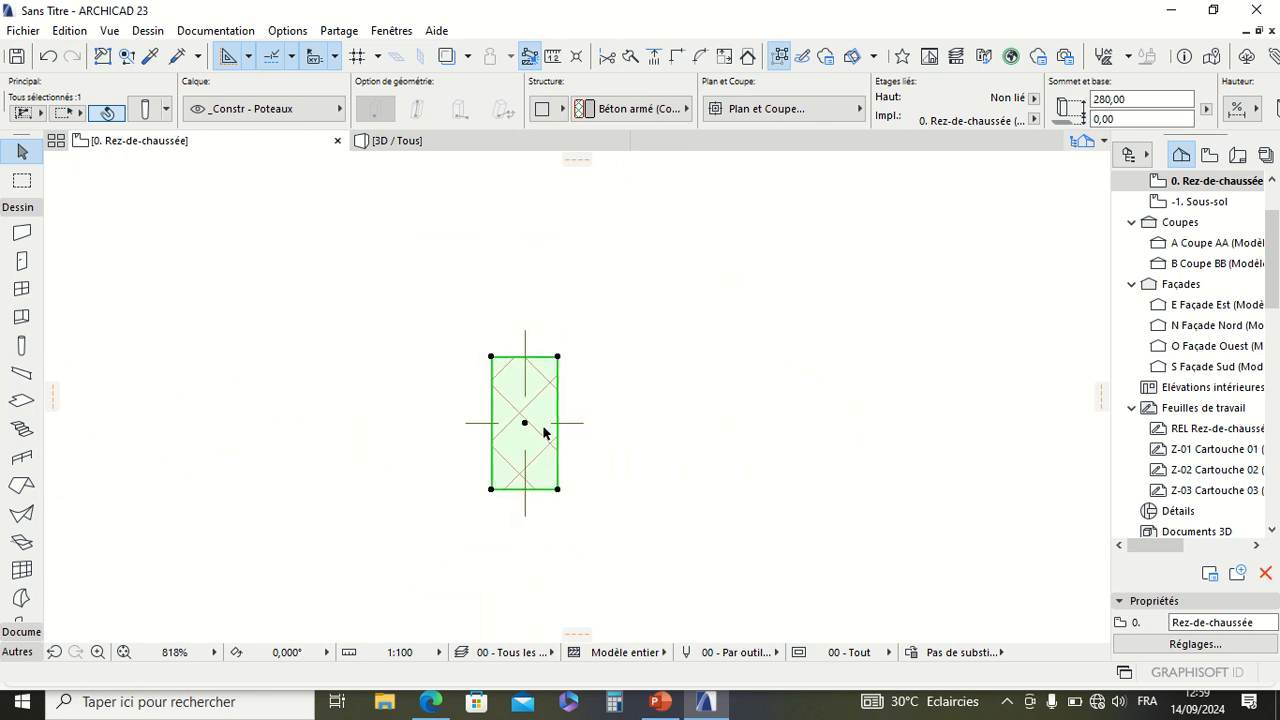
scroll(560, 440, up, 5)
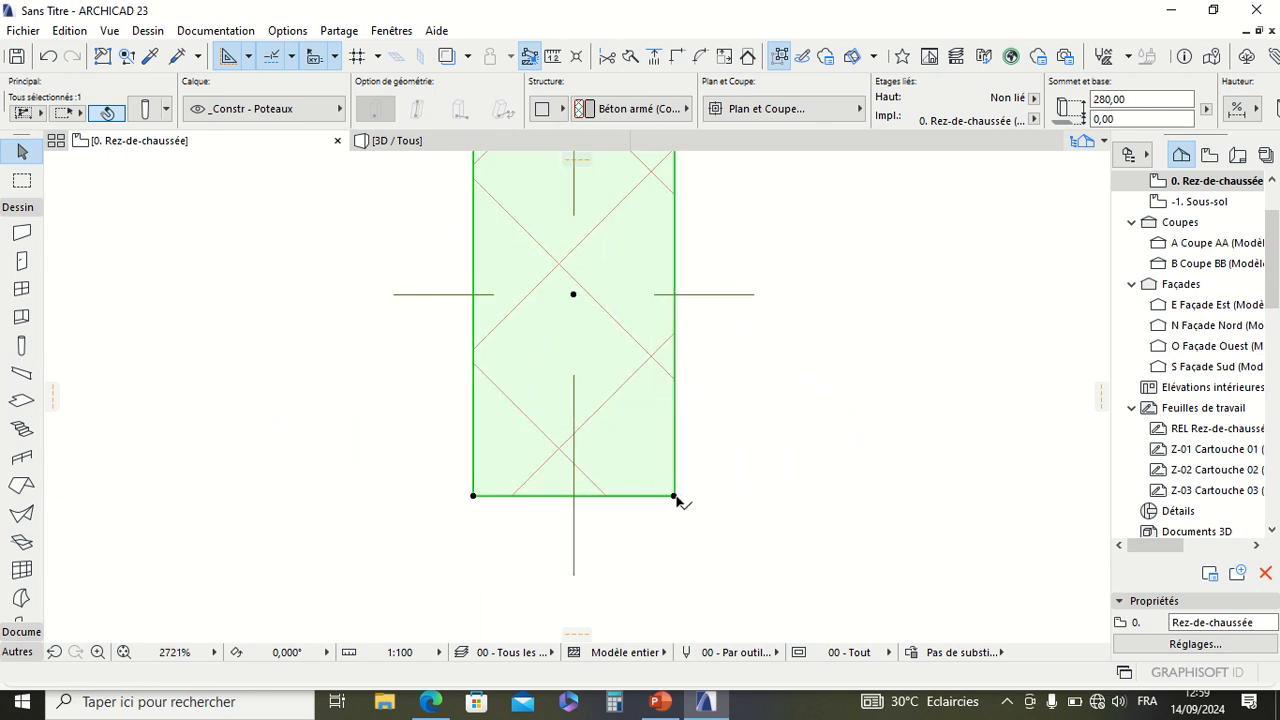
click(675, 497)
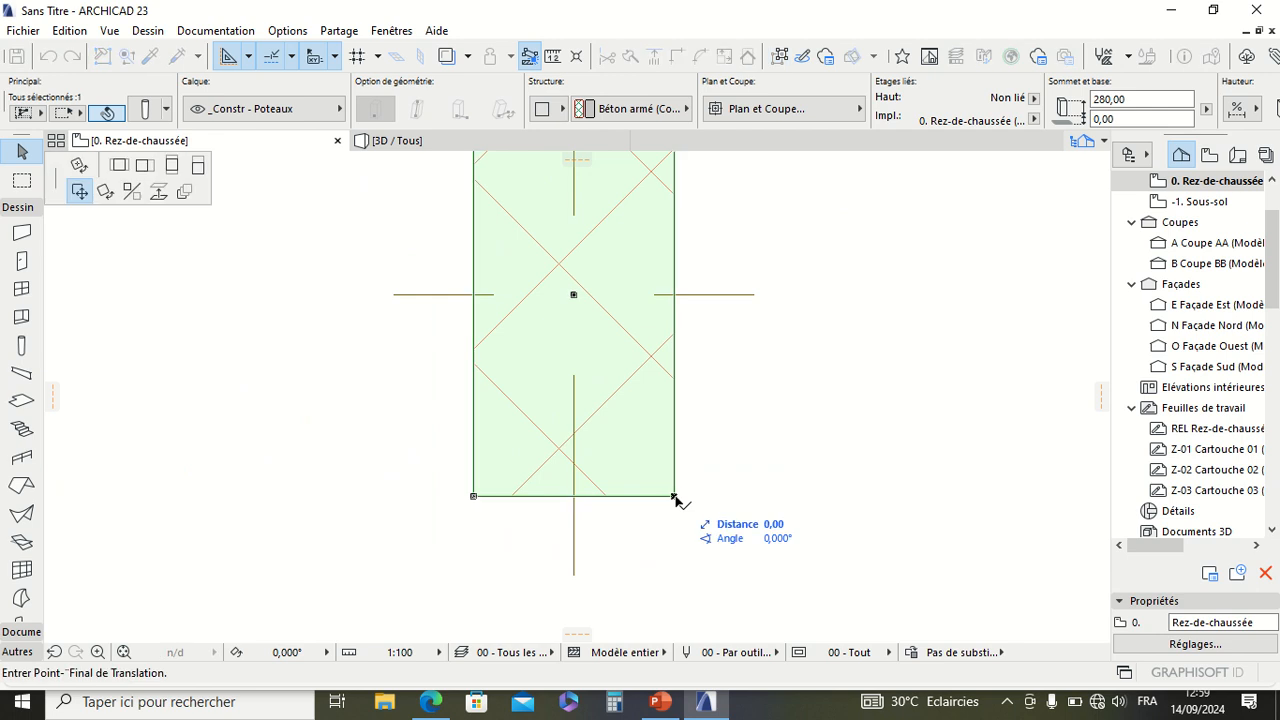
click(112, 197)
scroll(586, 494, down, 4)
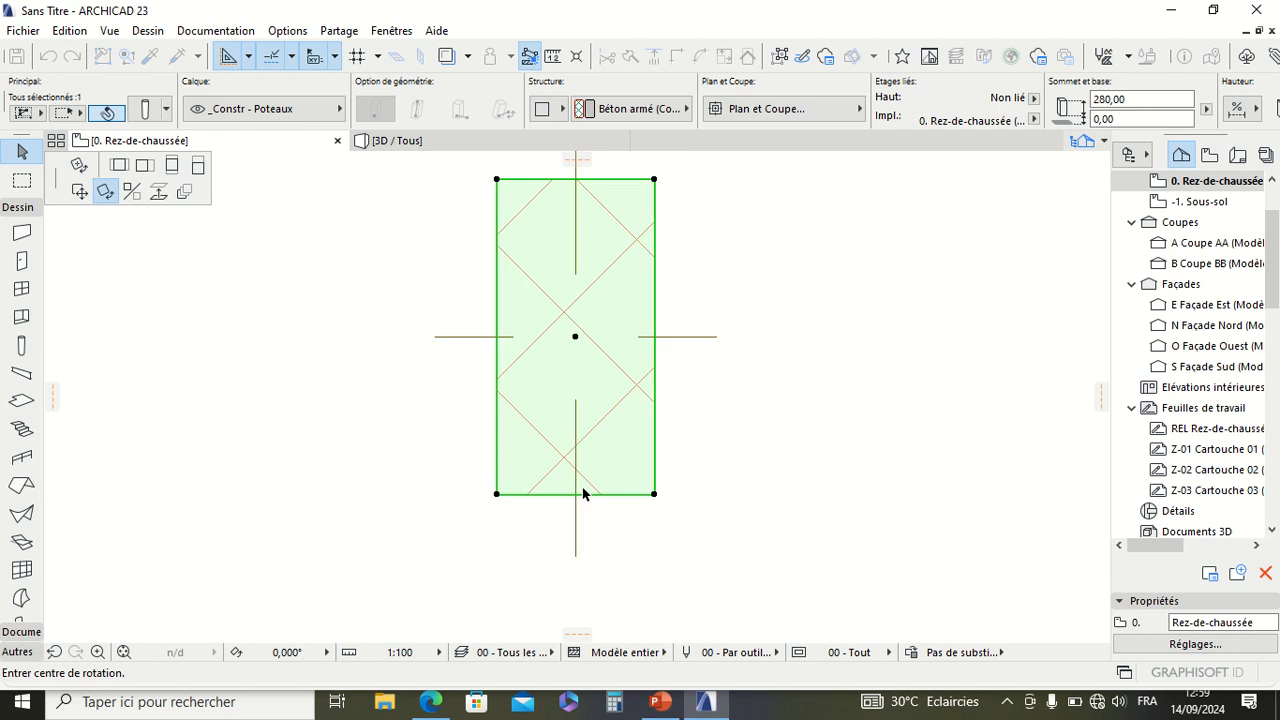
scroll(585, 432, up, 3)
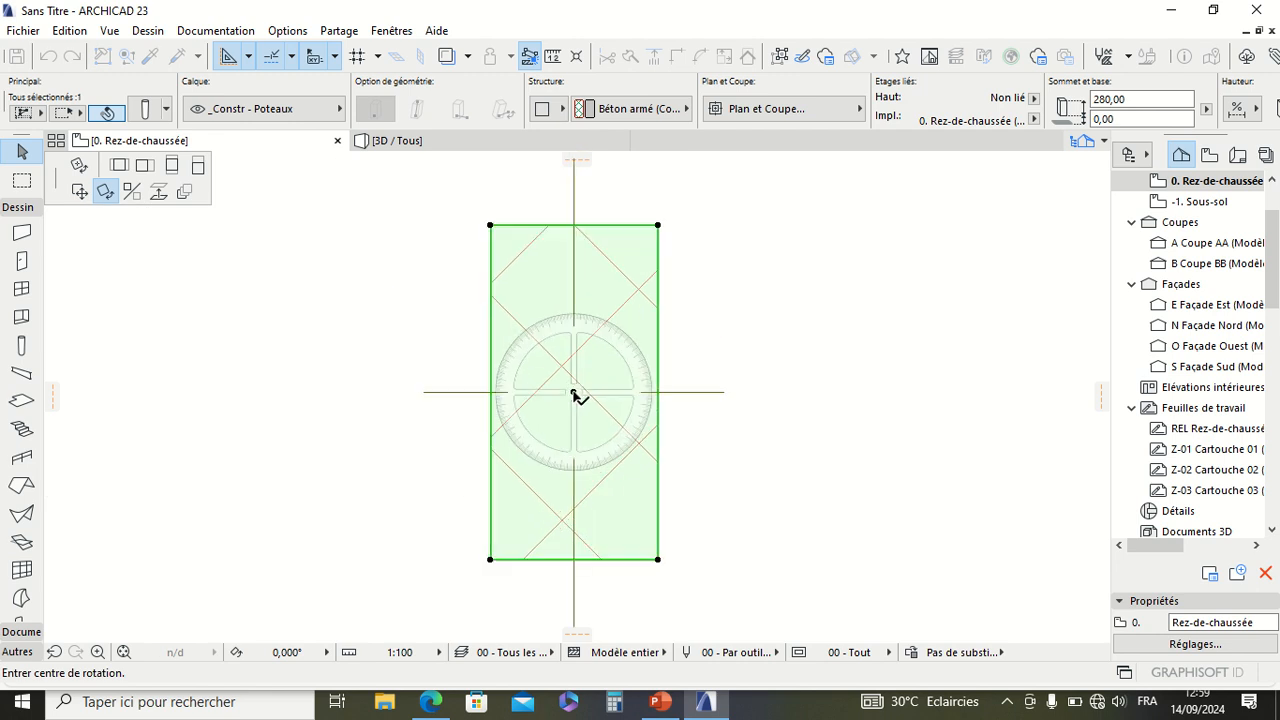
click(574, 393)
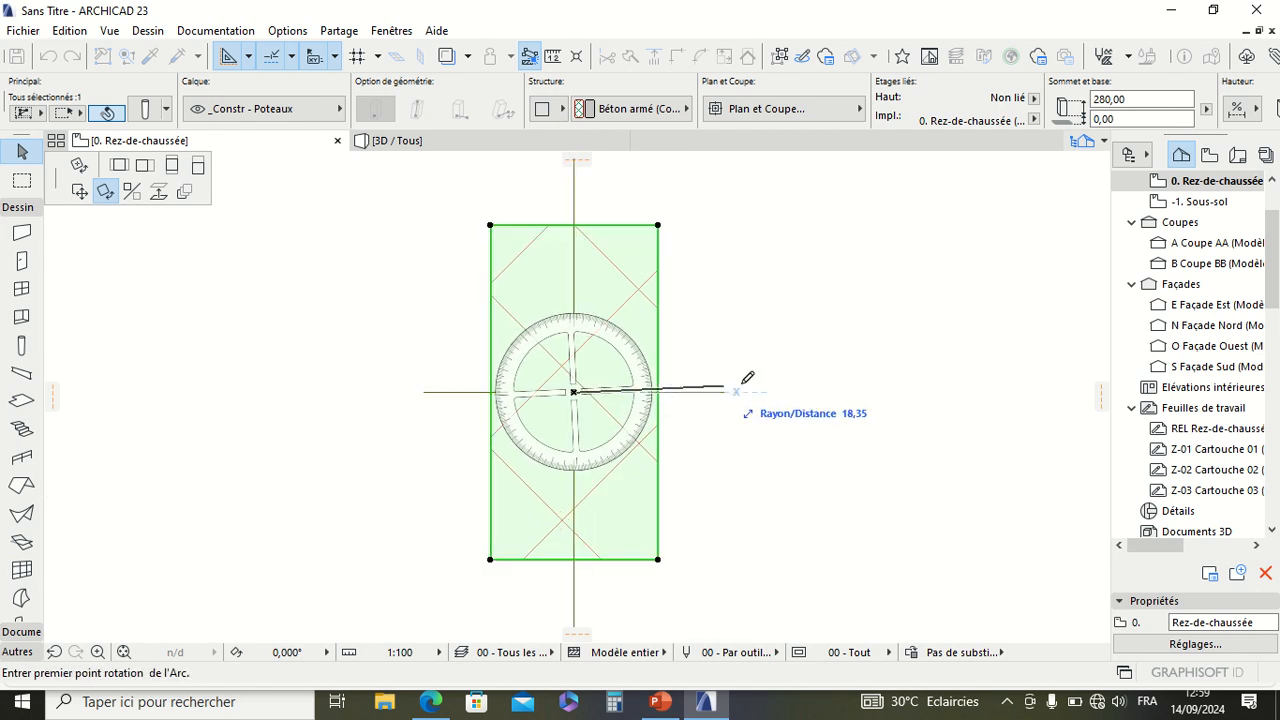
click(941, 391)
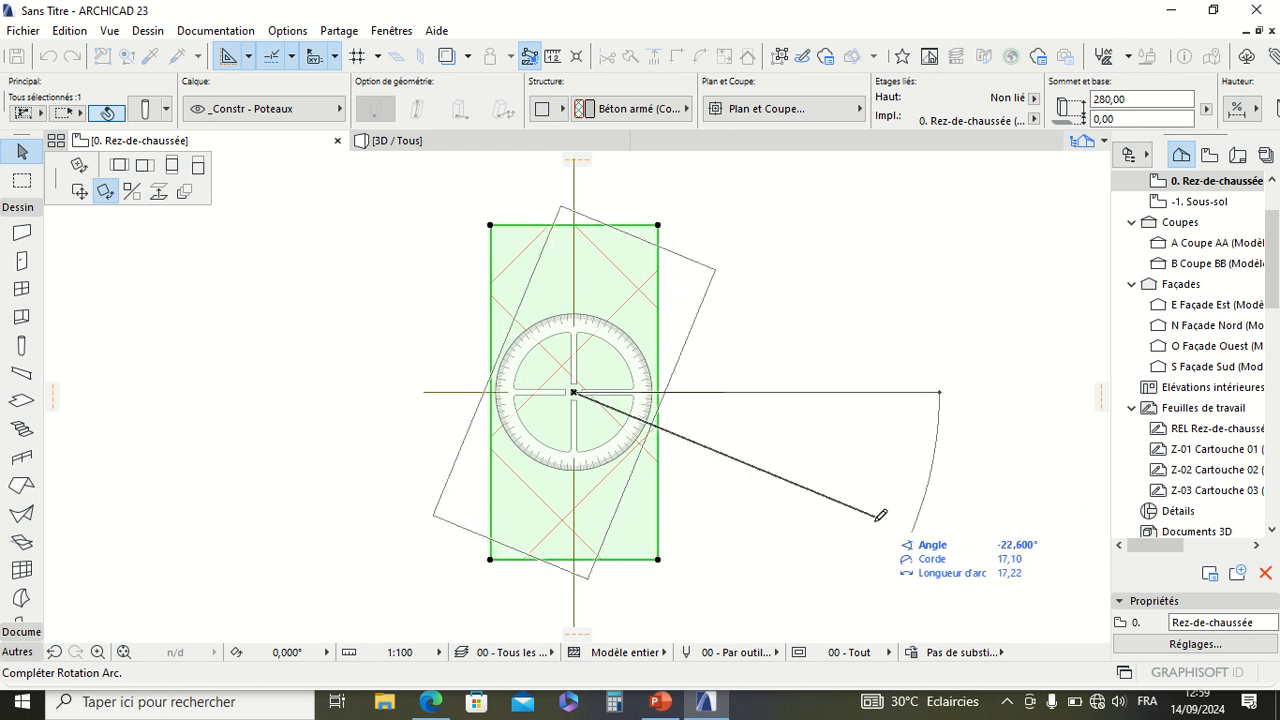
click(578, 584)
Step: Rotate the copied column another 90° clockwise about its centre to stand its long side vertically again
scroll(571, 389, down, 2)
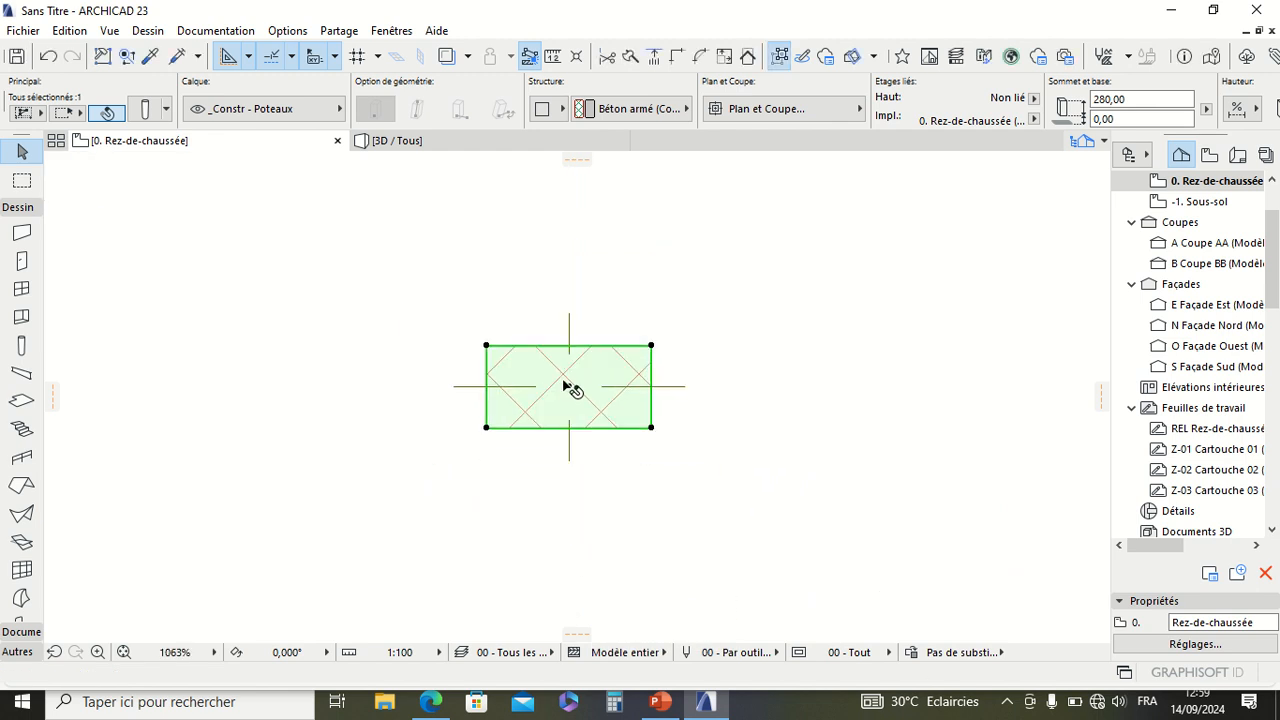
scroll(578, 398, up, 2)
scroll(578, 396, up, 3)
scroll(660, 434, down, 4)
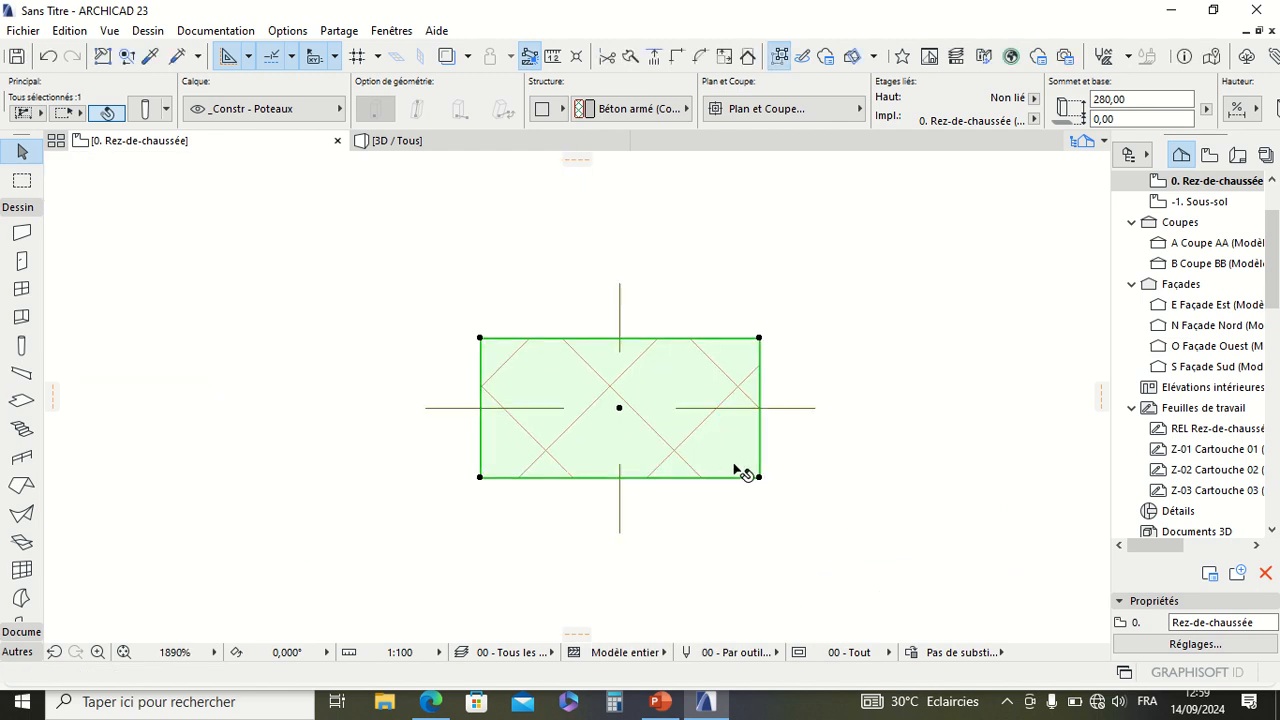
click(760, 478)
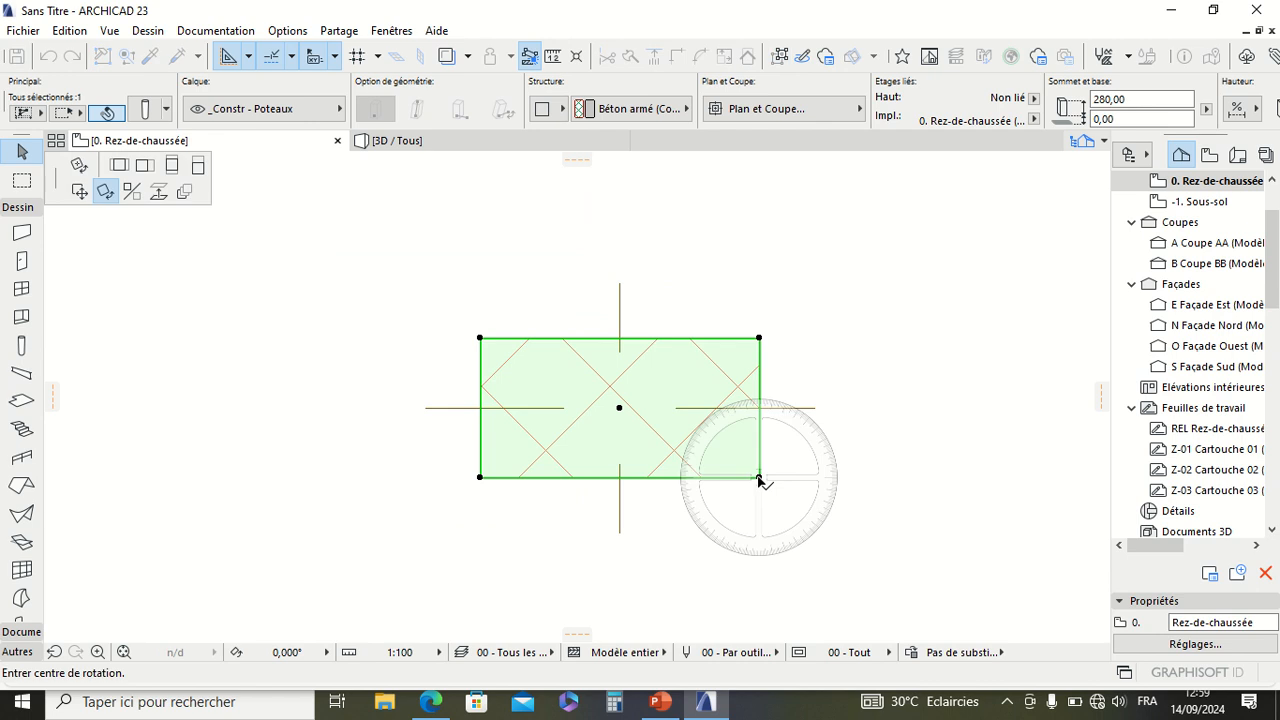
click(620, 408)
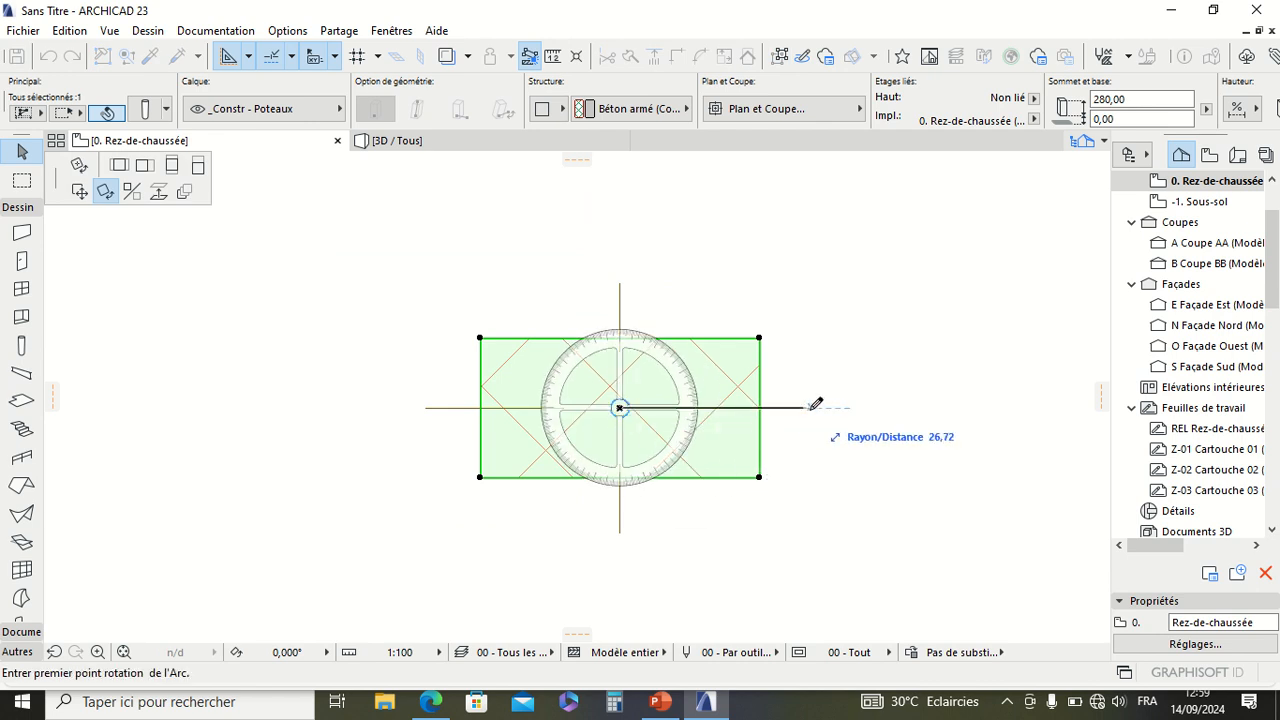
click(845, 406)
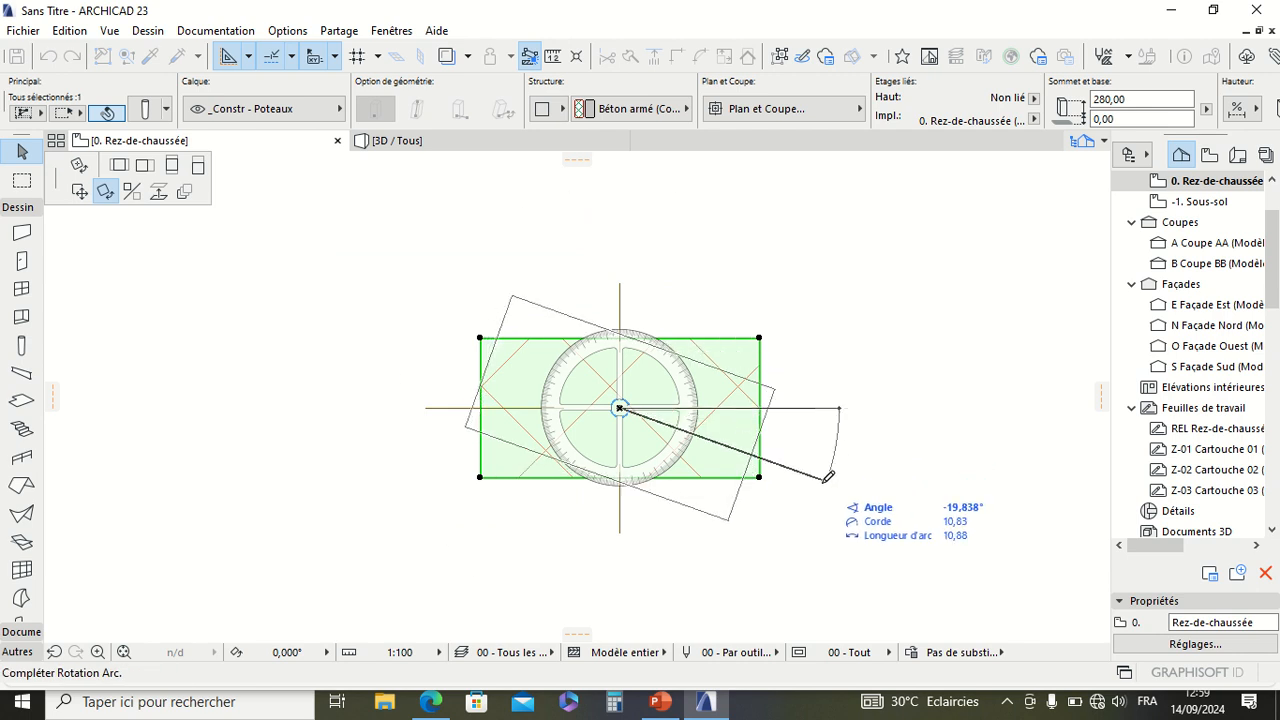
click(626, 547)
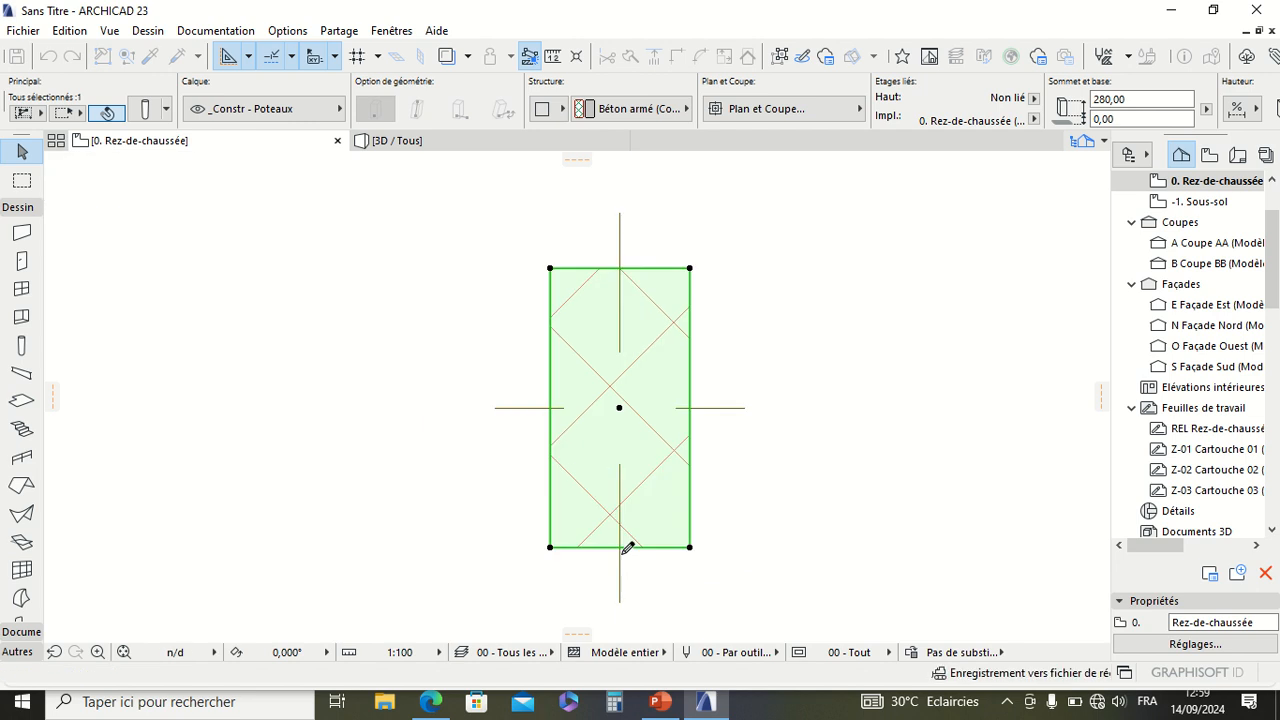
Step: Try mirroring a copy of the selected column about the vertical axis through its right edge with Symétrie, and undo it
scroll(560, 400, down, 5)
scroll(553, 388, up, 3)
scroll(553, 388, up, 3)
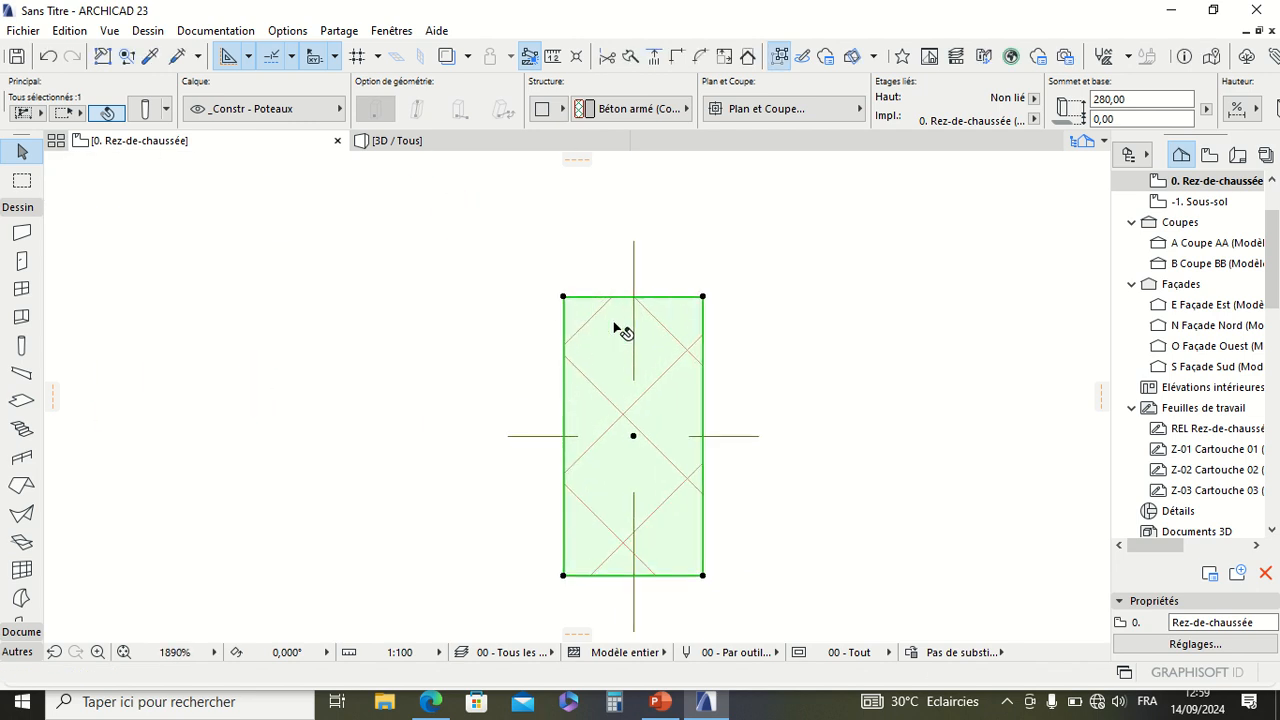
click(703, 297)
key(ctrl+e)
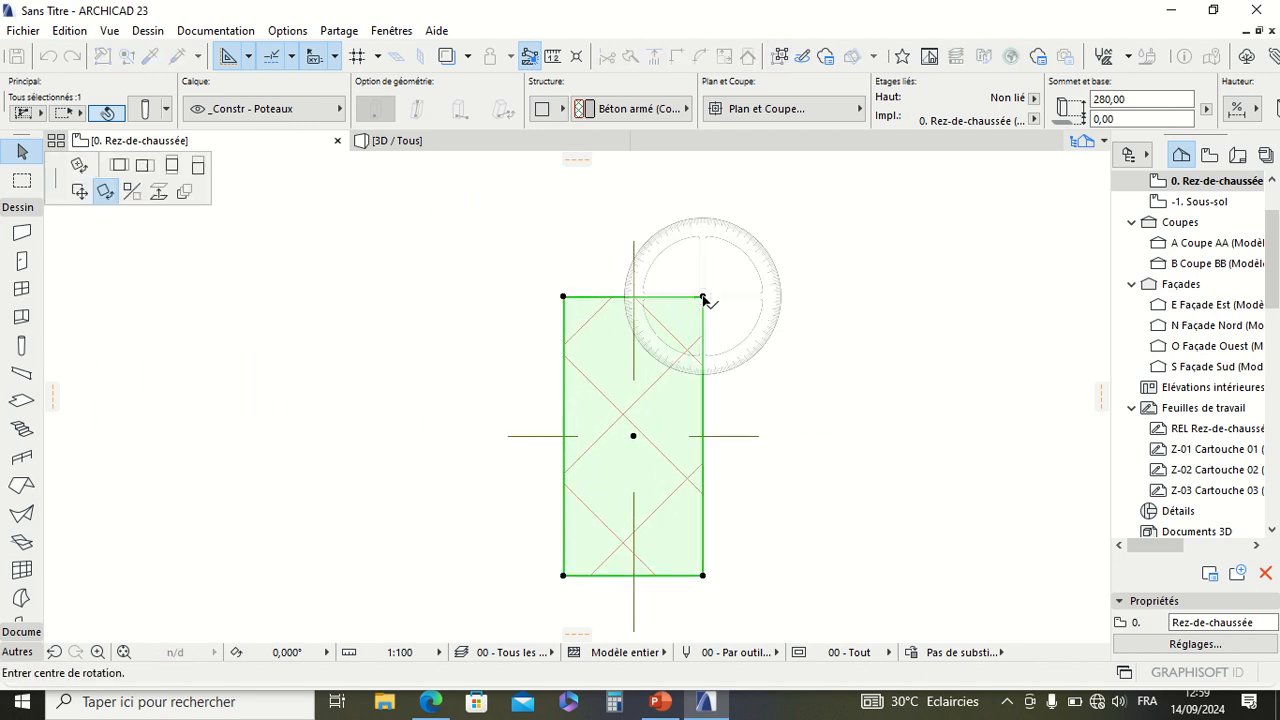
click(132, 193)
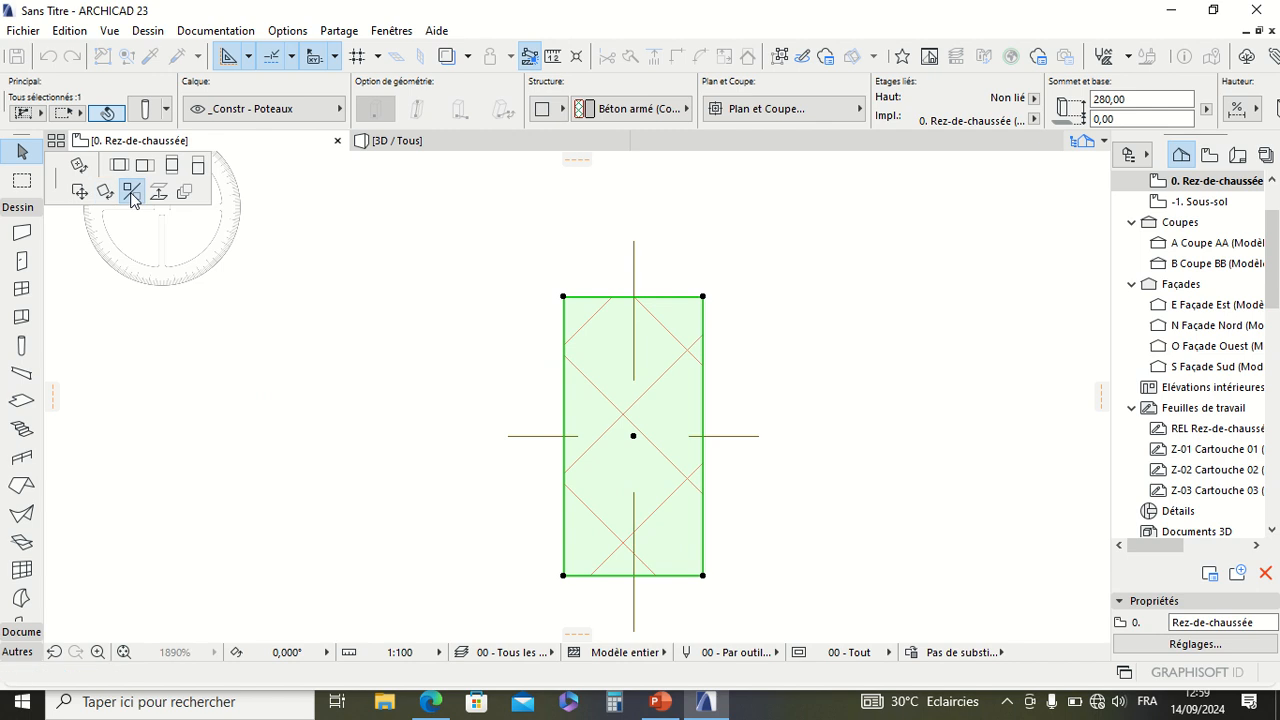
click(703, 297)
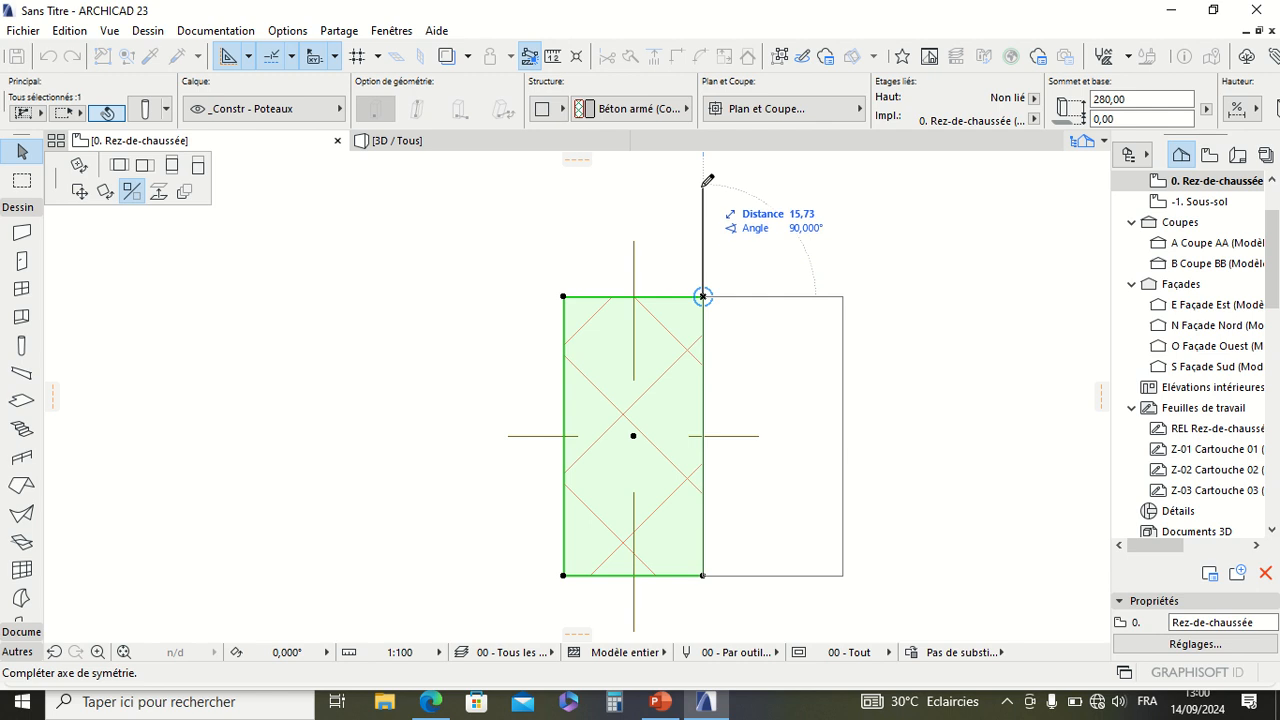
key(ctrl)
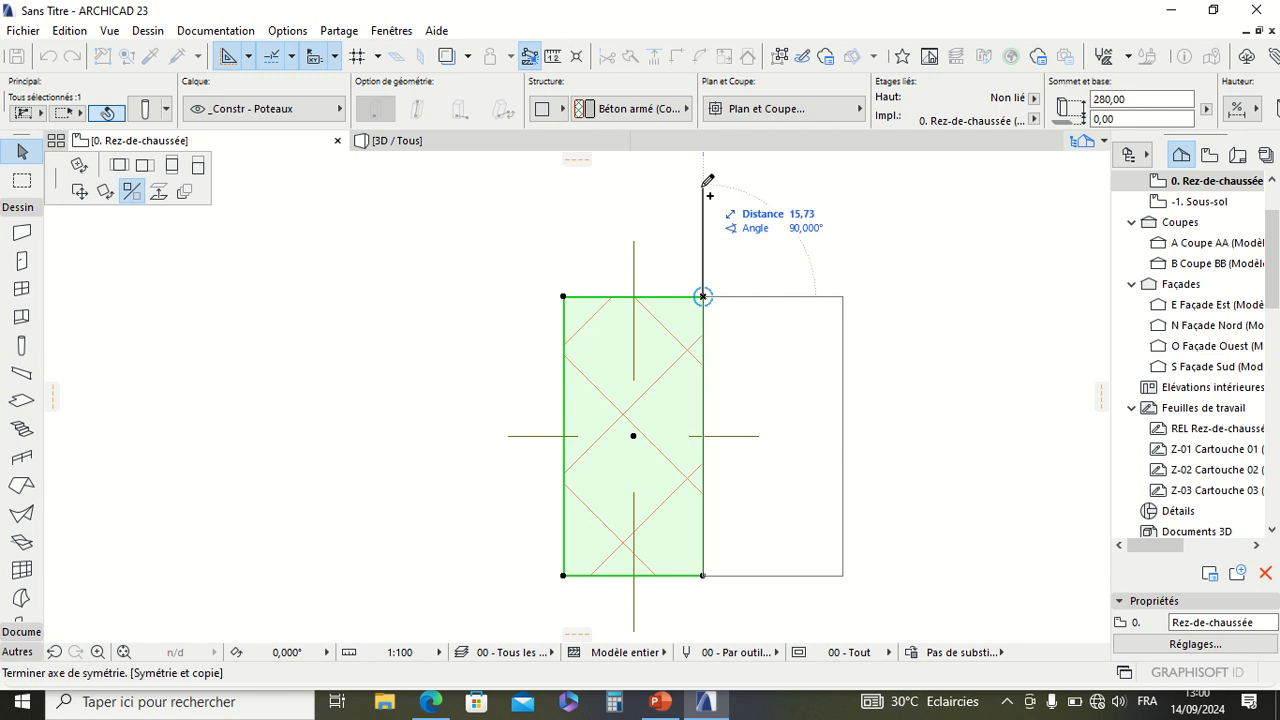
click(704, 186)
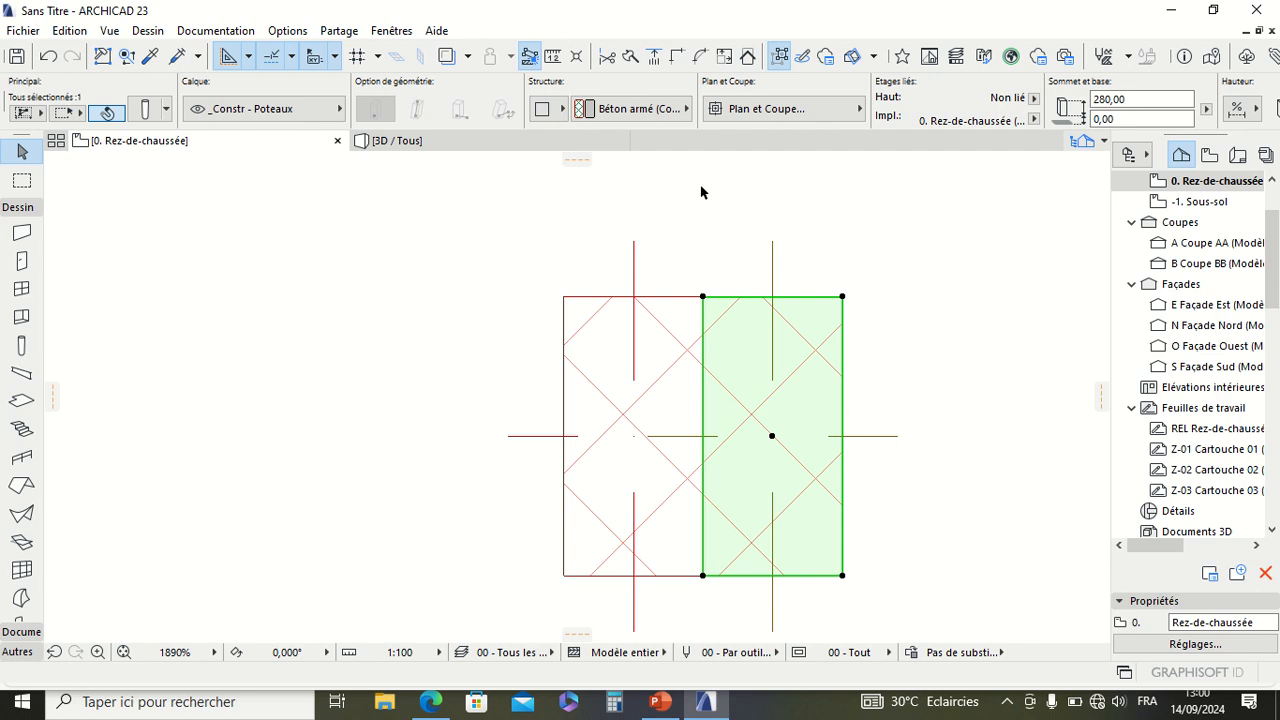
key(Escape)
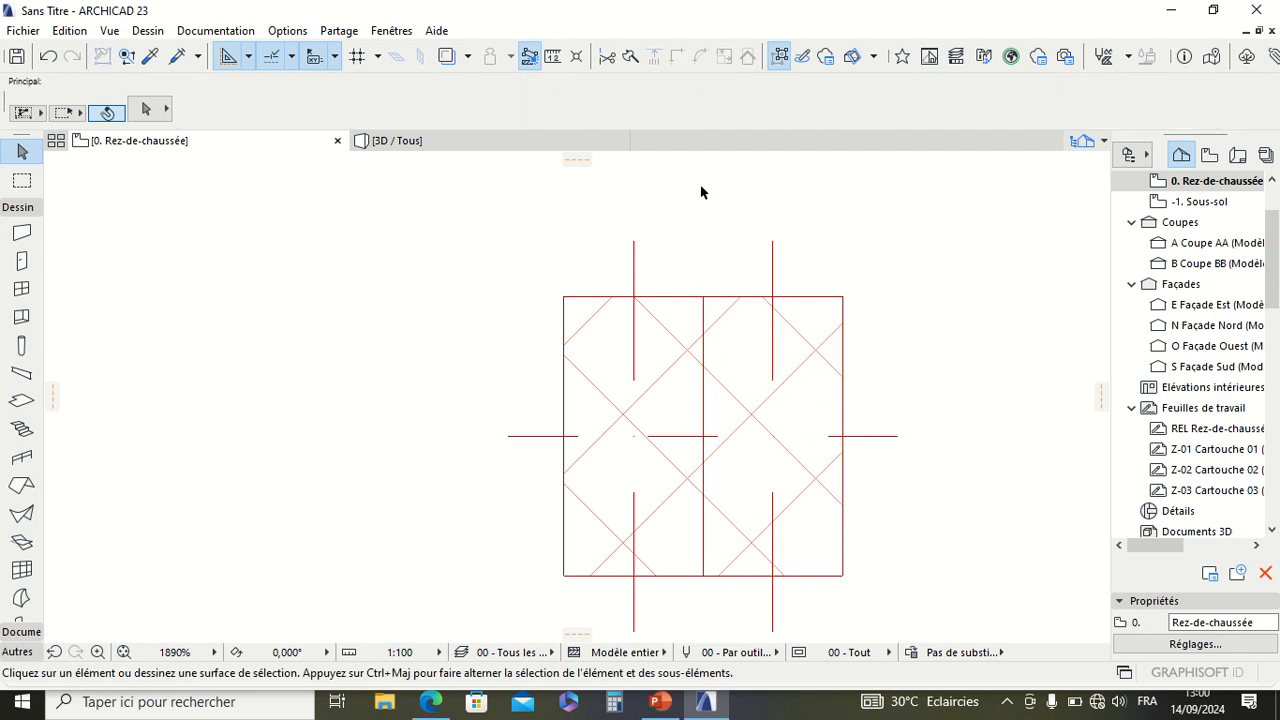
key(ctrl+z)
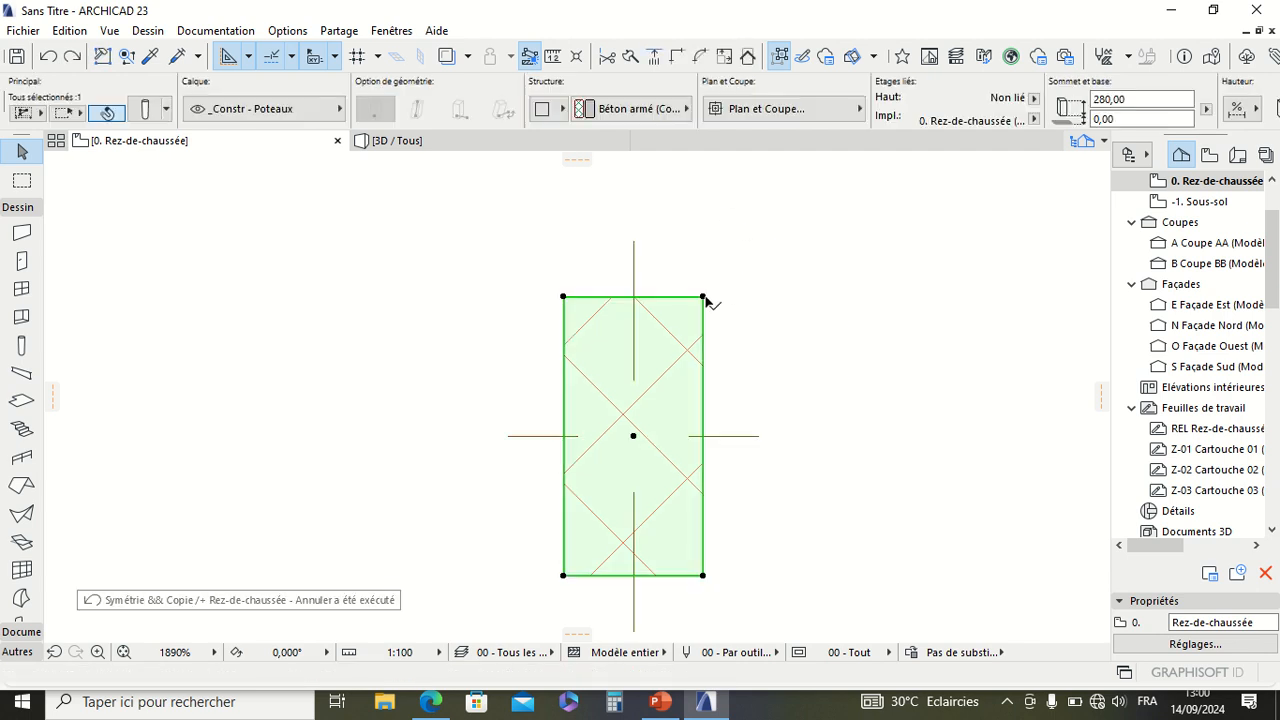
mouse_move(666, 6)
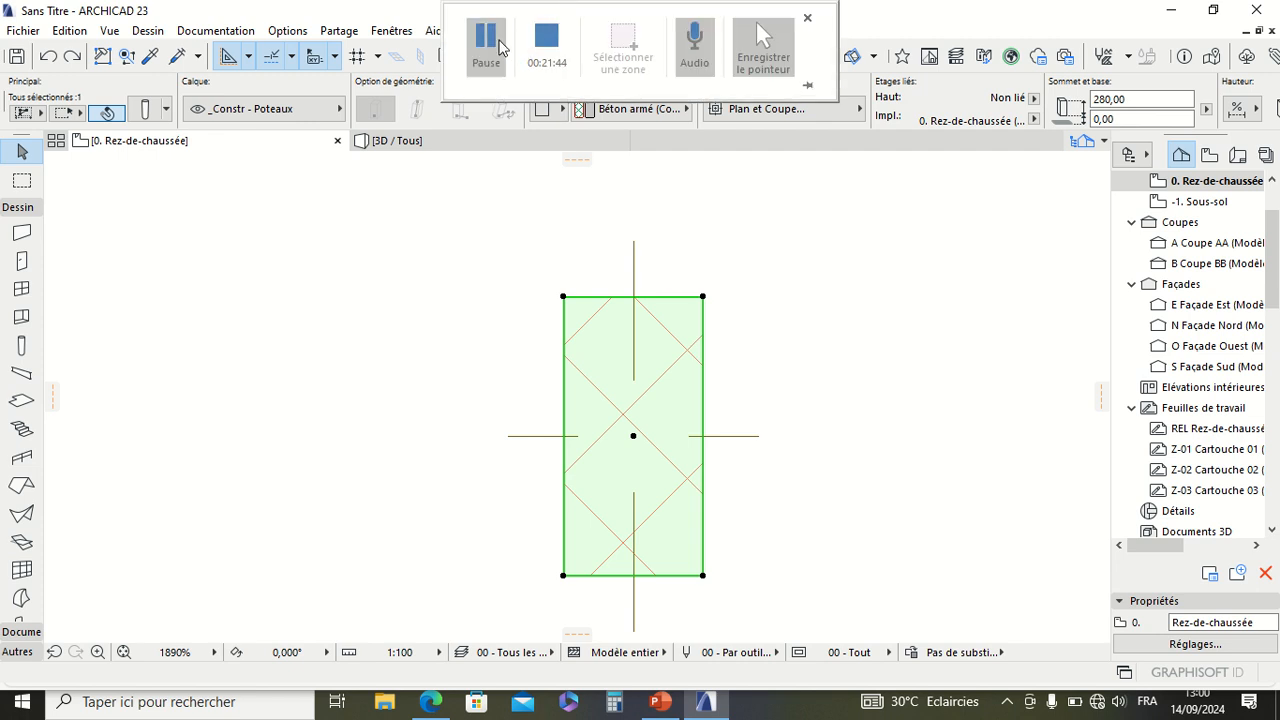
click(485, 67)
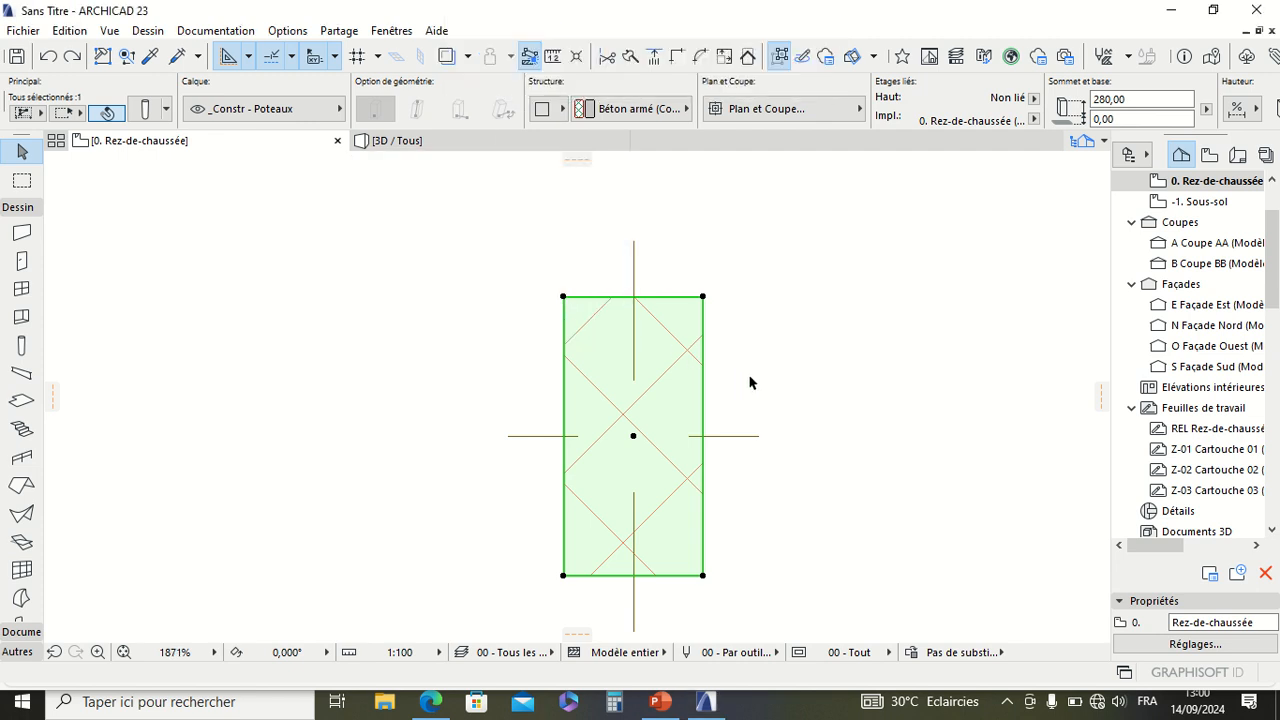
Step: Mirror the selected column, without keeping the original, about the vertical axis through its lower-right corner
scroll(746, 374, down, 2)
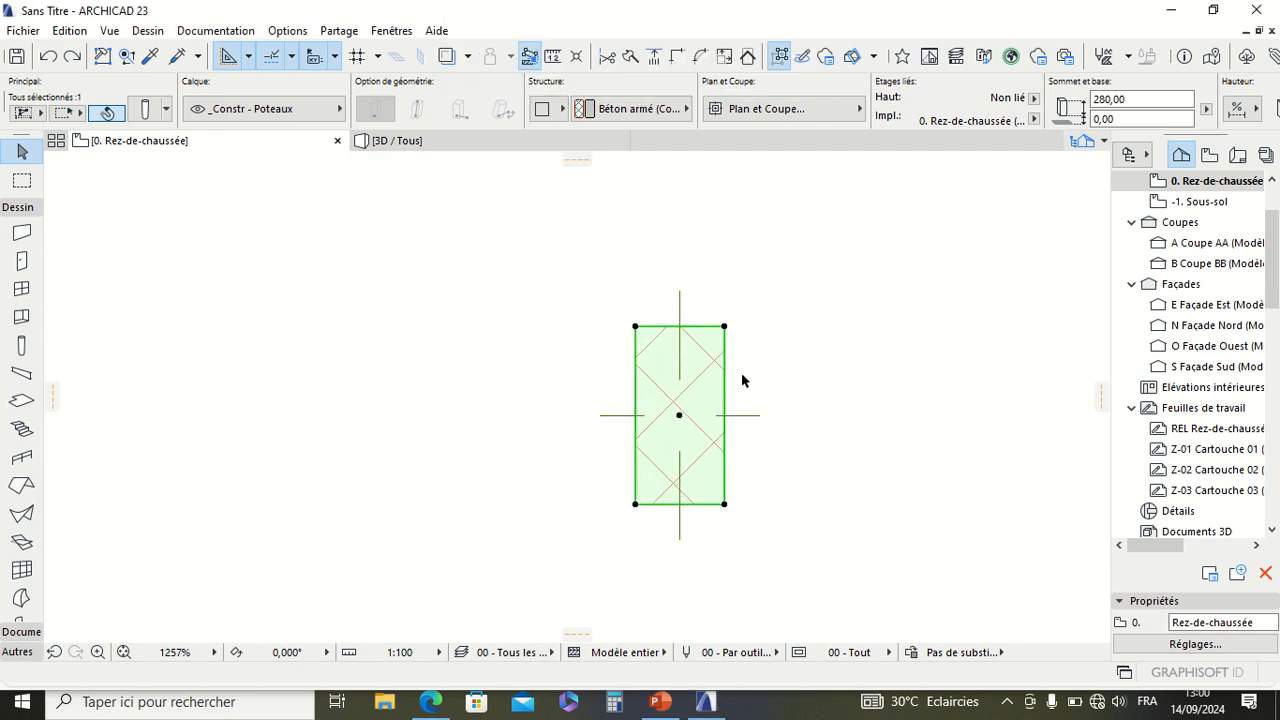
scroll(735, 372, up, 2)
scroll(640, 340, down, 3)
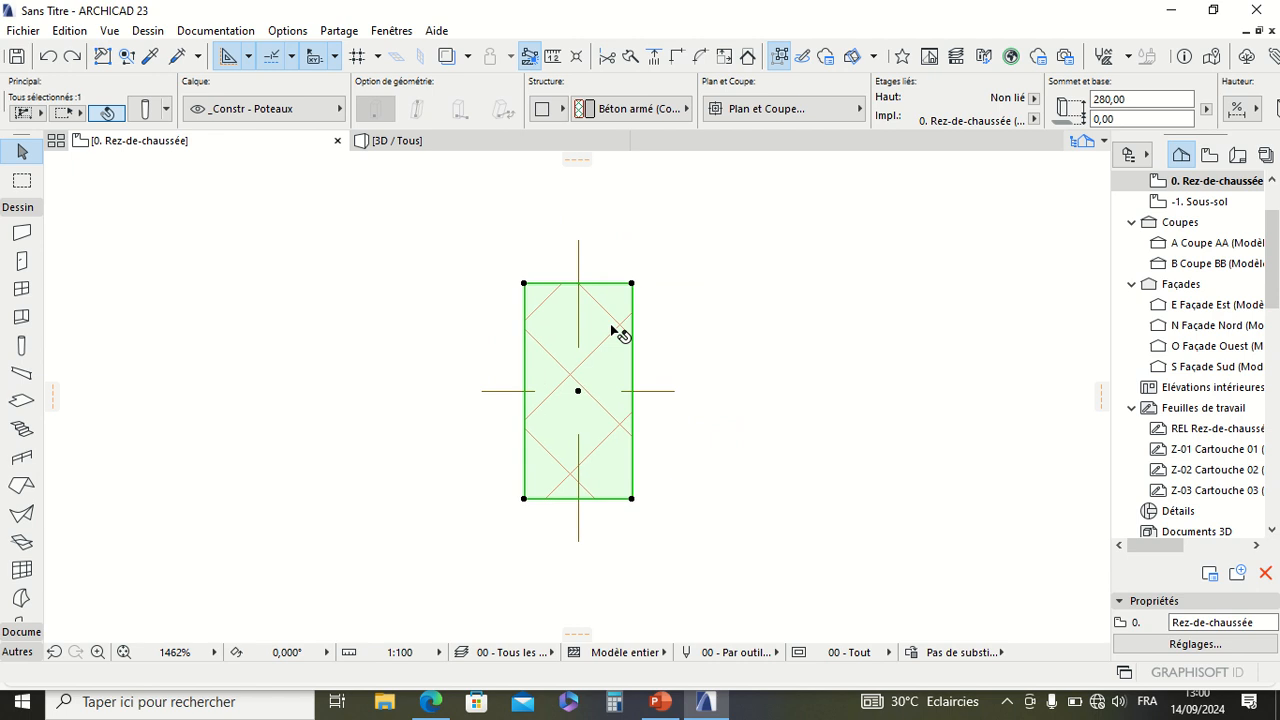
scroll(614, 331, up, 4)
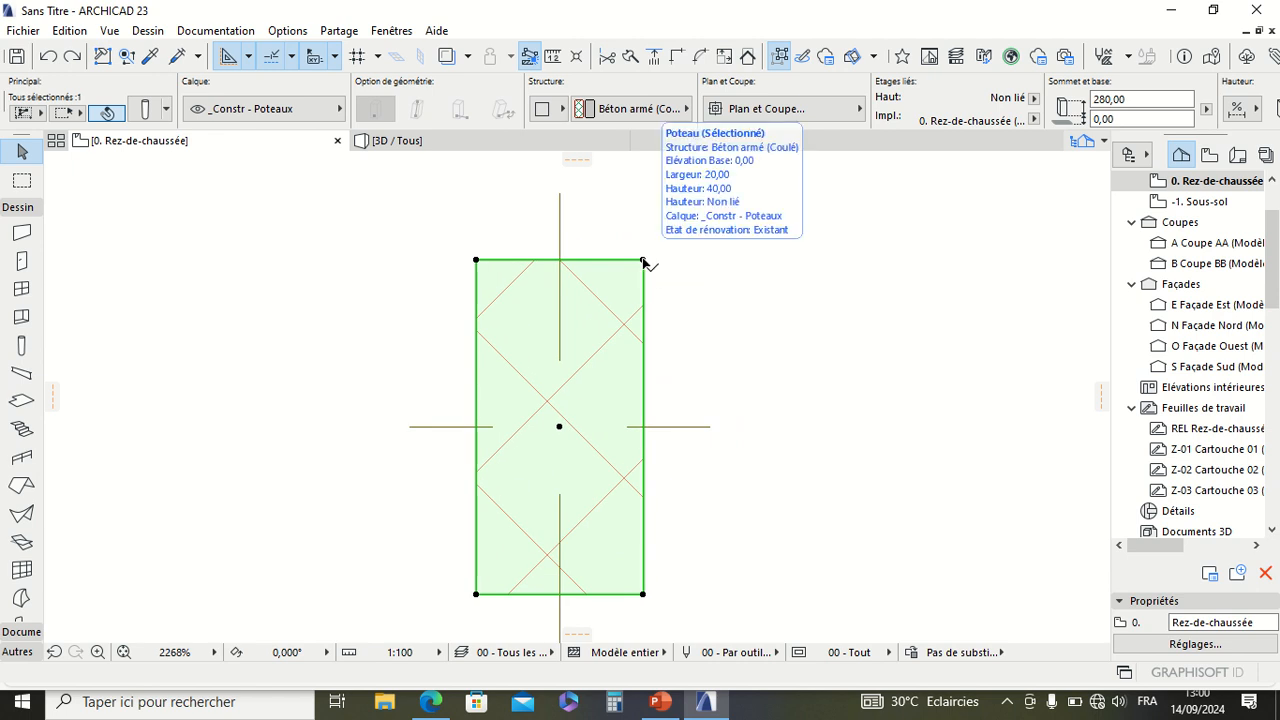
key(ctrl+m)
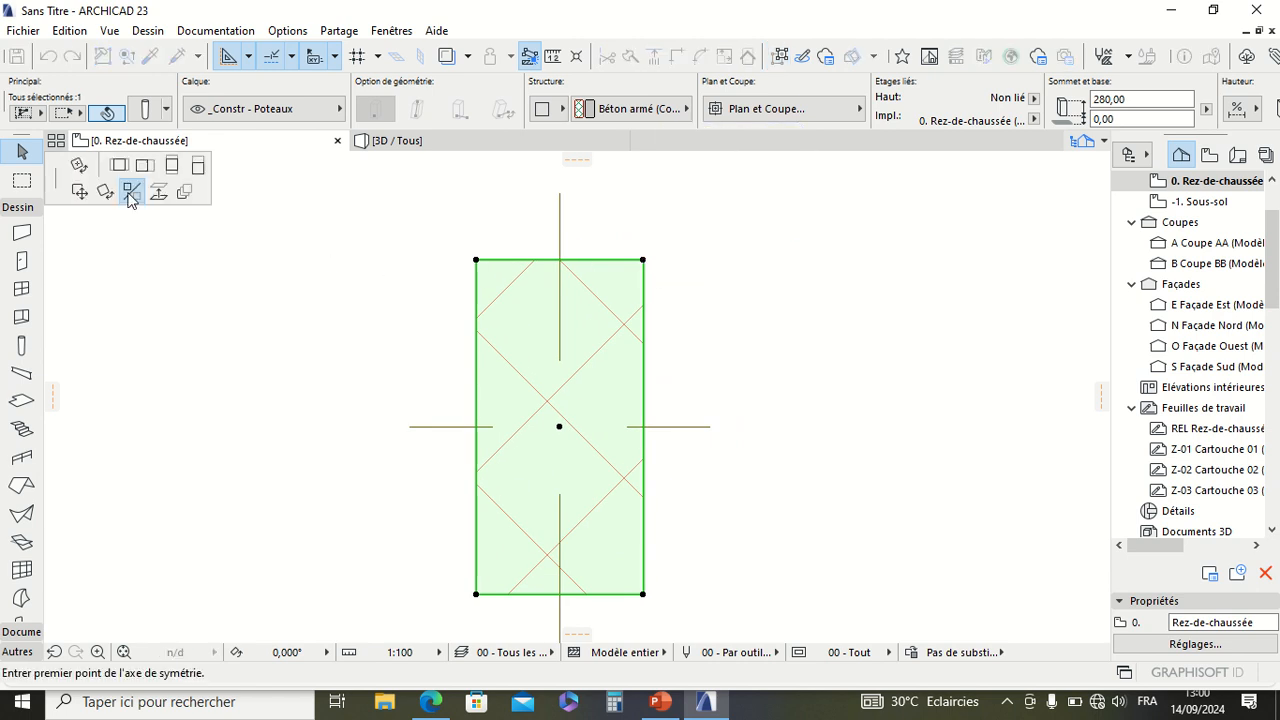
click(643, 595)
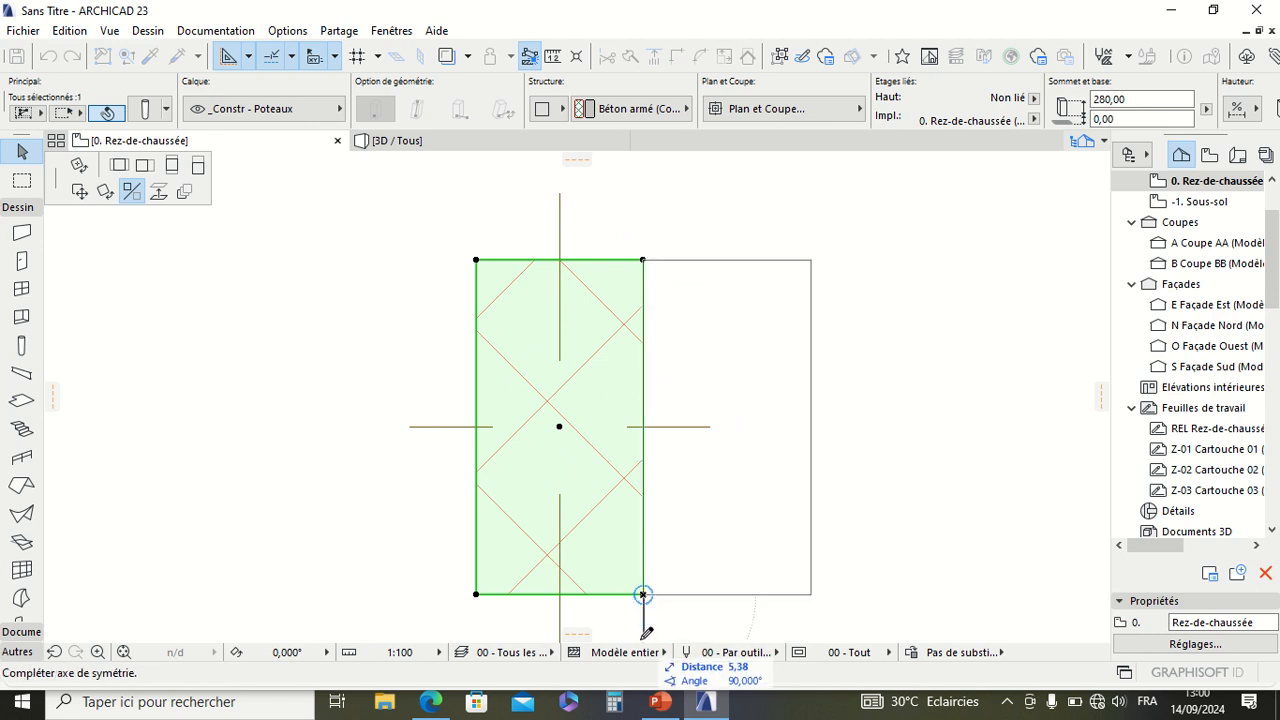
middle_drag(643, 660, 608, 574)
scroll(608, 574, down, 2)
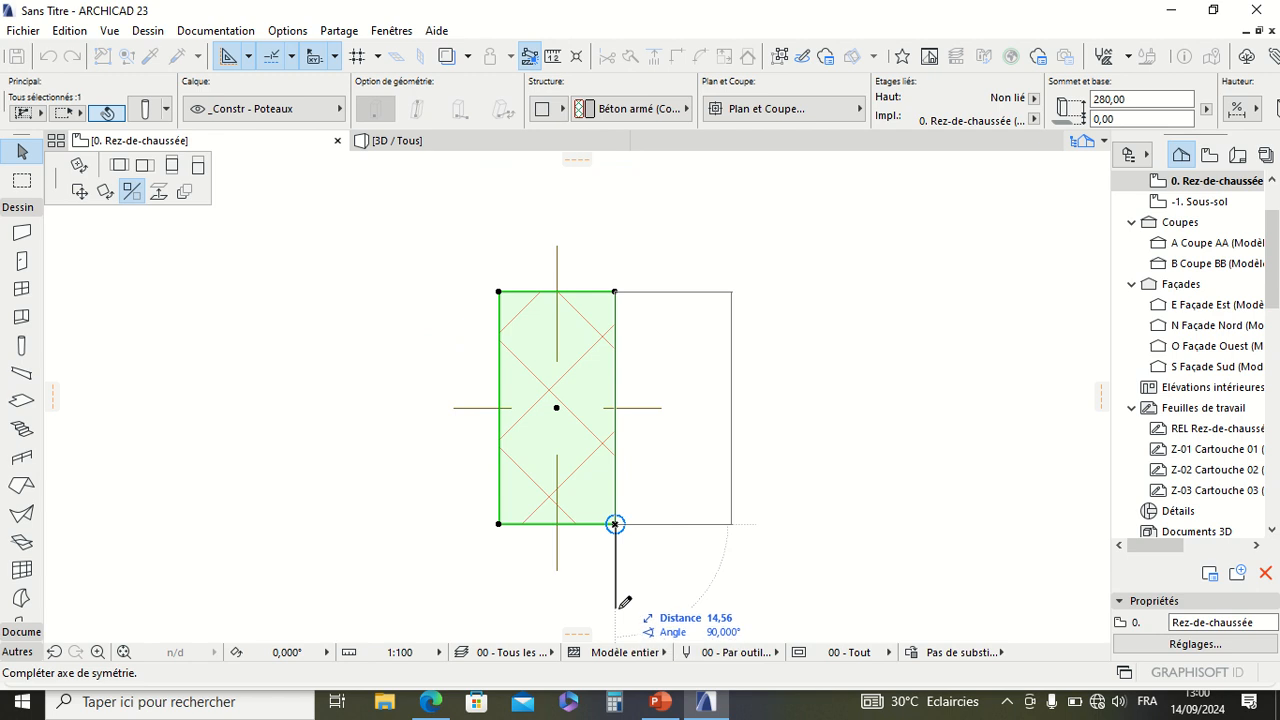
click(615, 606)
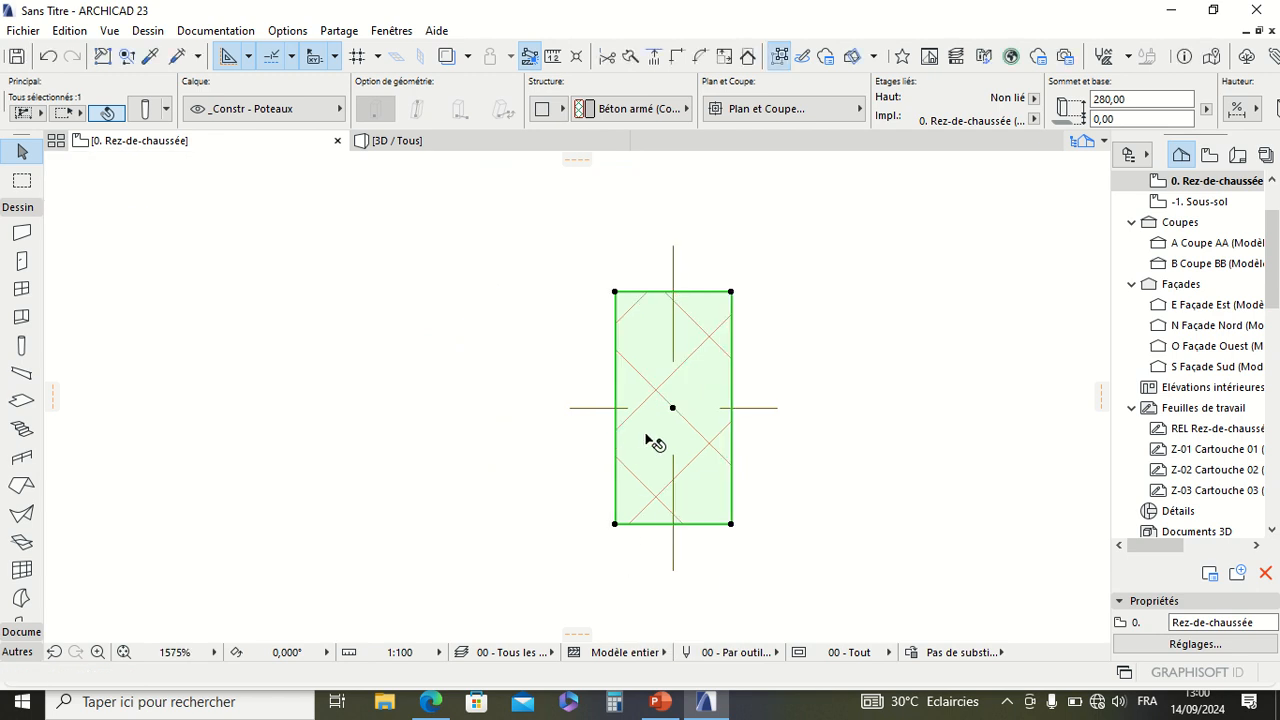
Step: Mirror the column as a copy about the vertical axis through its lower-right corner, keeping the original beside it
scroll(658, 438, down, 2)
scroll(660, 435, up, 3)
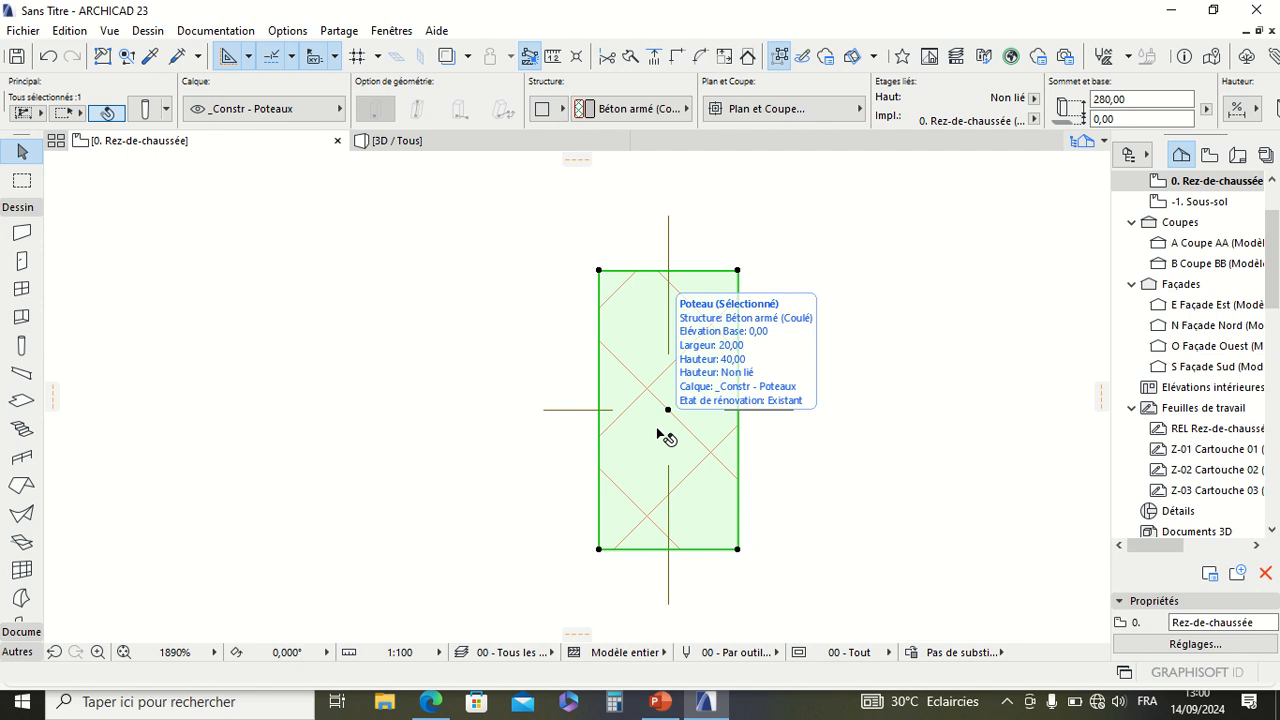
scroll(658, 438, down, 1)
scroll(651, 417, up, 2)
scroll(655, 350, down, 1)
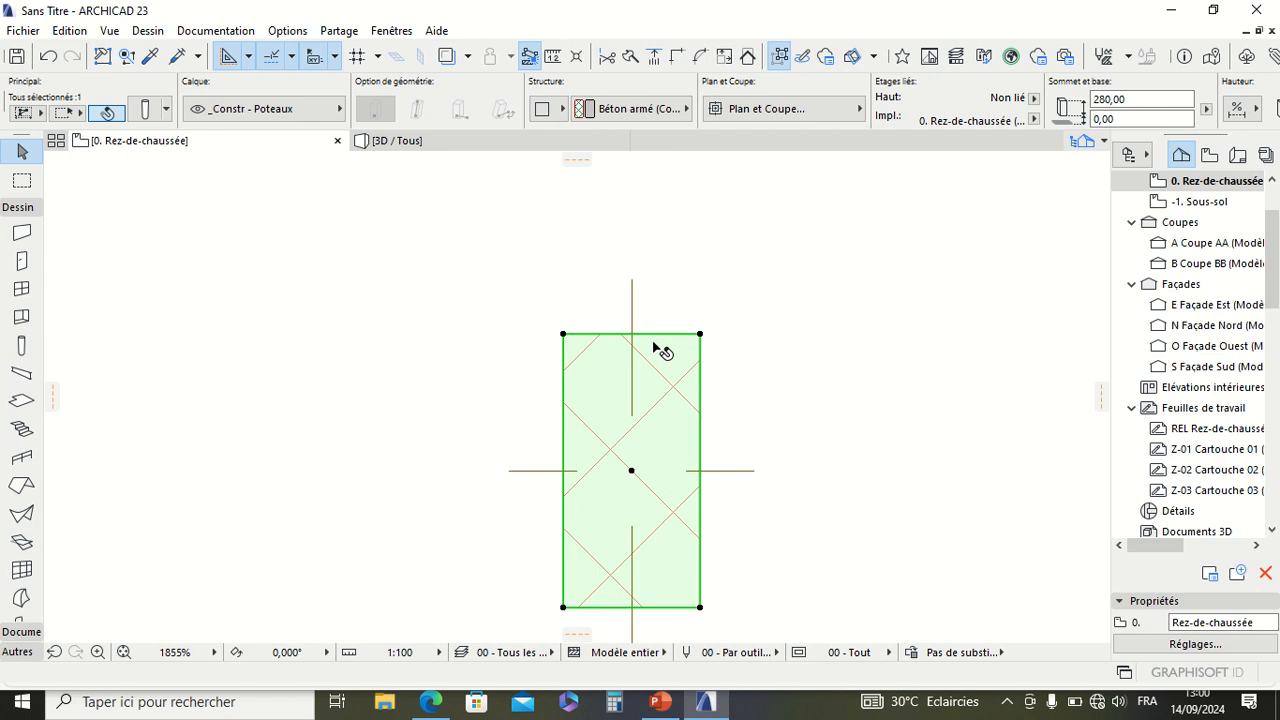
scroll(651, 420, down, 2)
scroll(666, 463, up, 3)
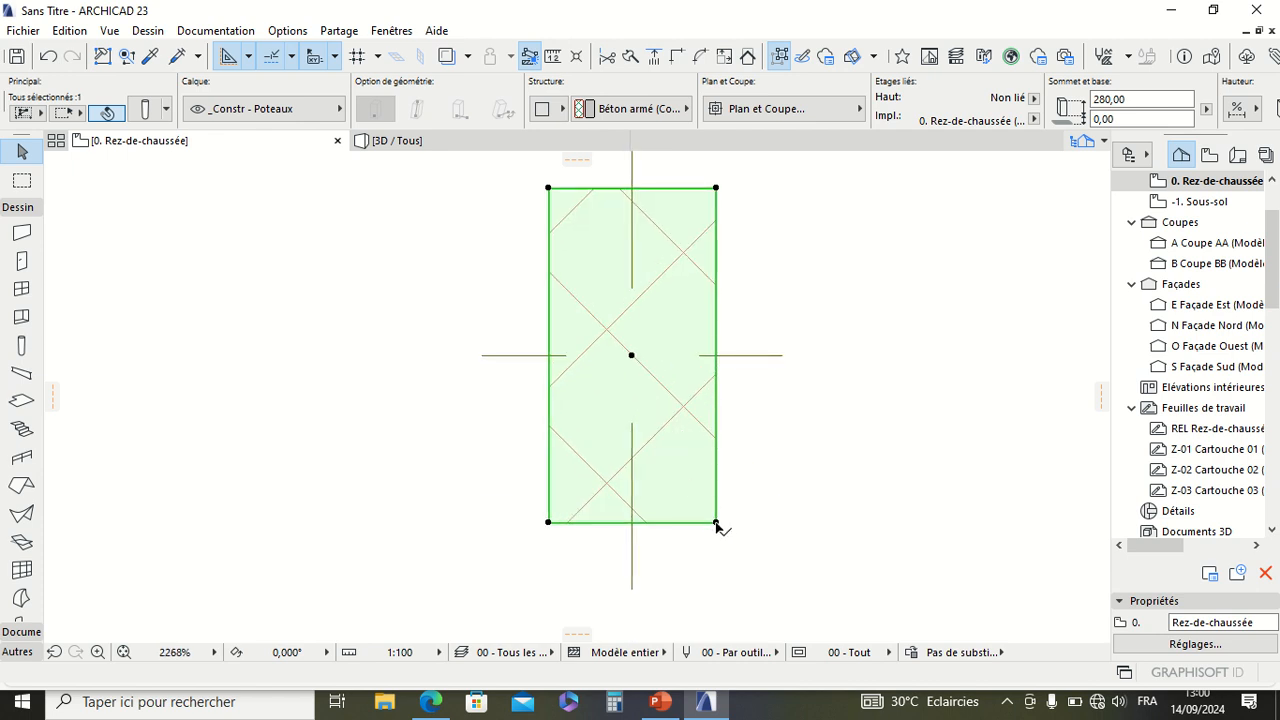
key(ctrl+m)
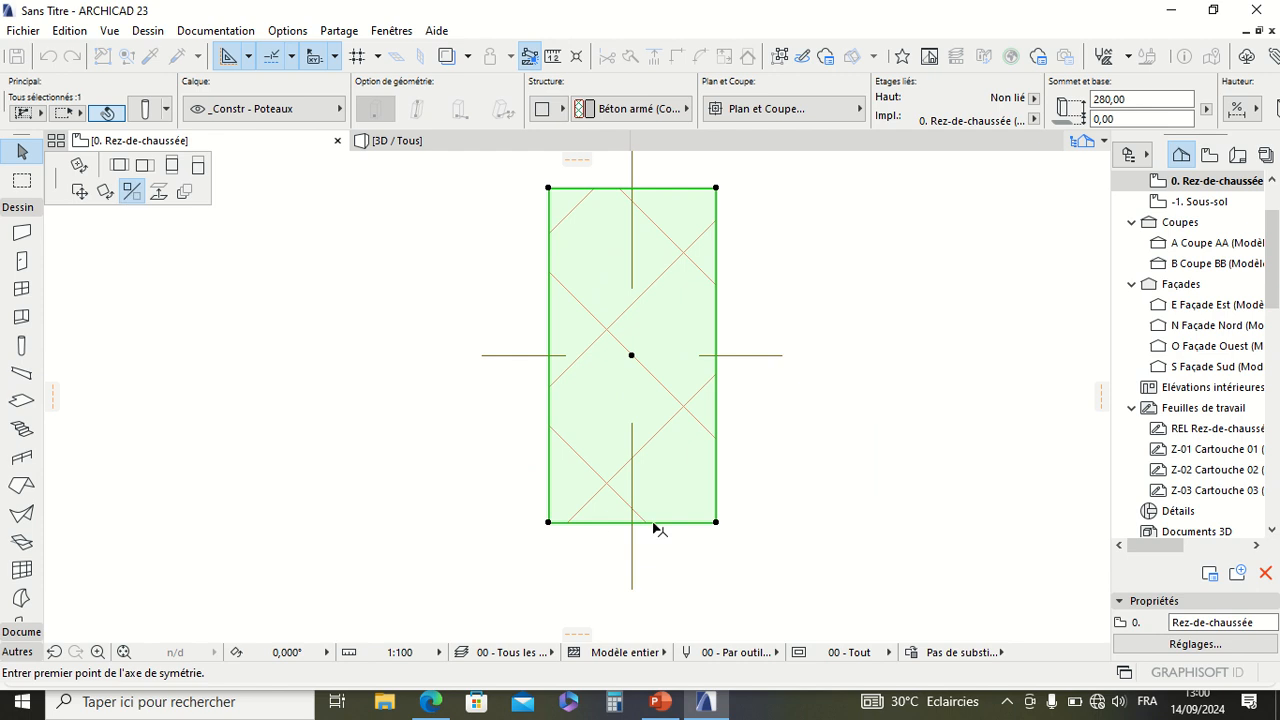
click(716, 522)
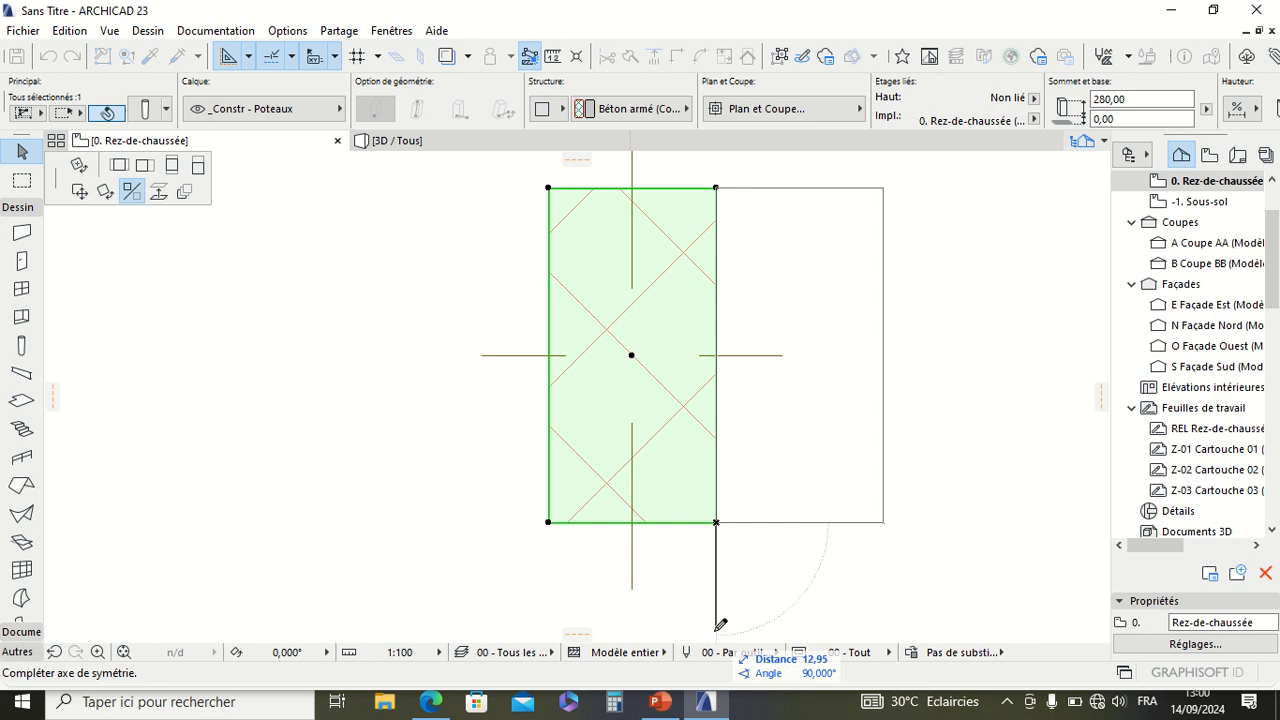
key(ctrl)
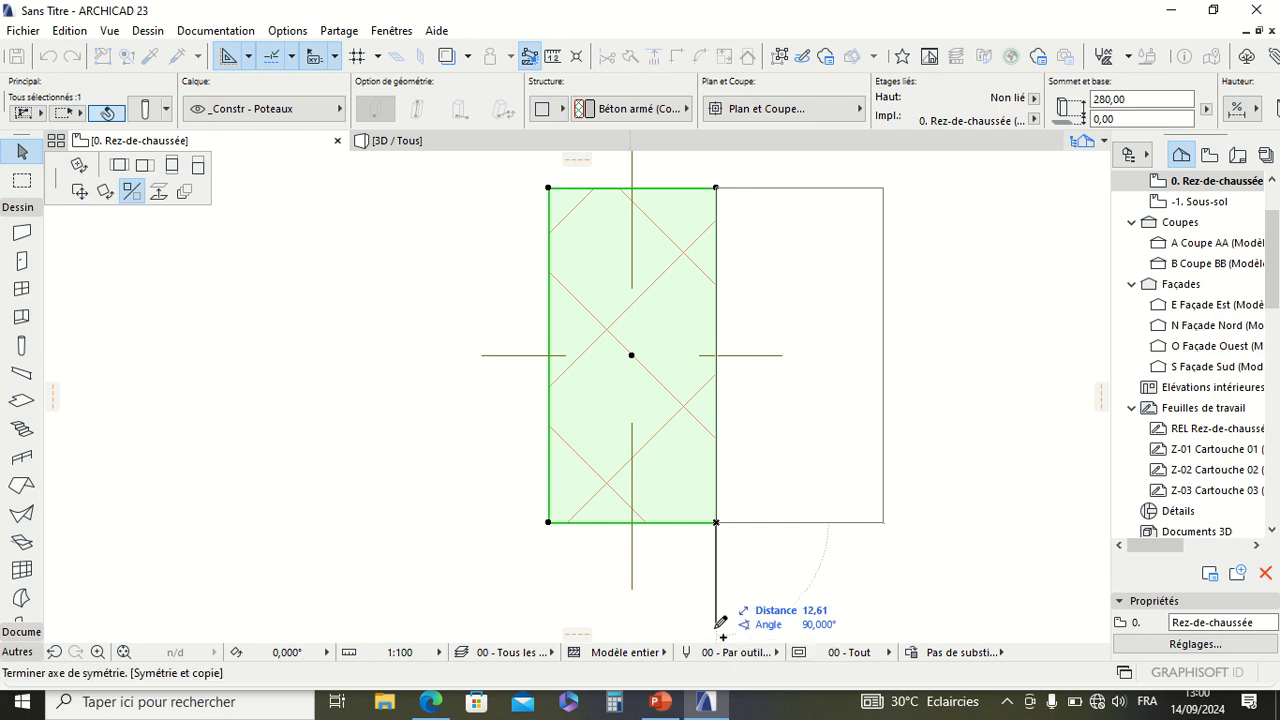
click(718, 622)
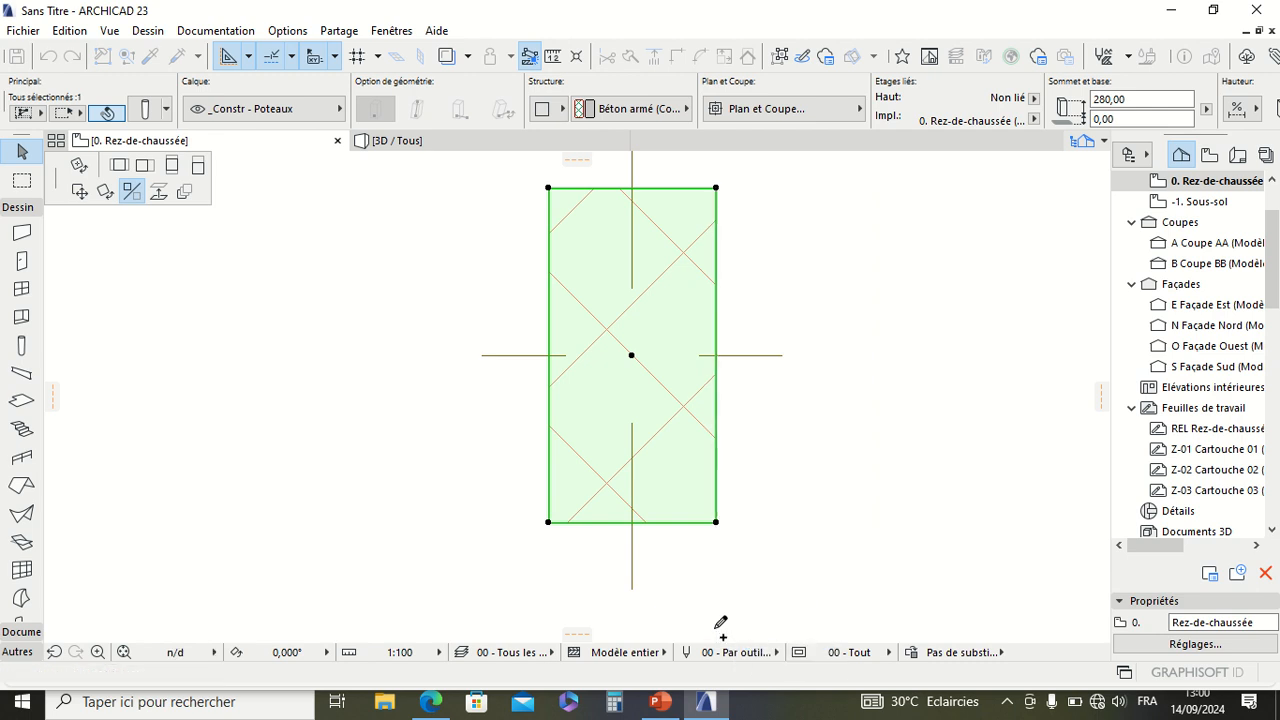
scroll(523, 523, down, 3)
scroll(620, 437, up, 3)
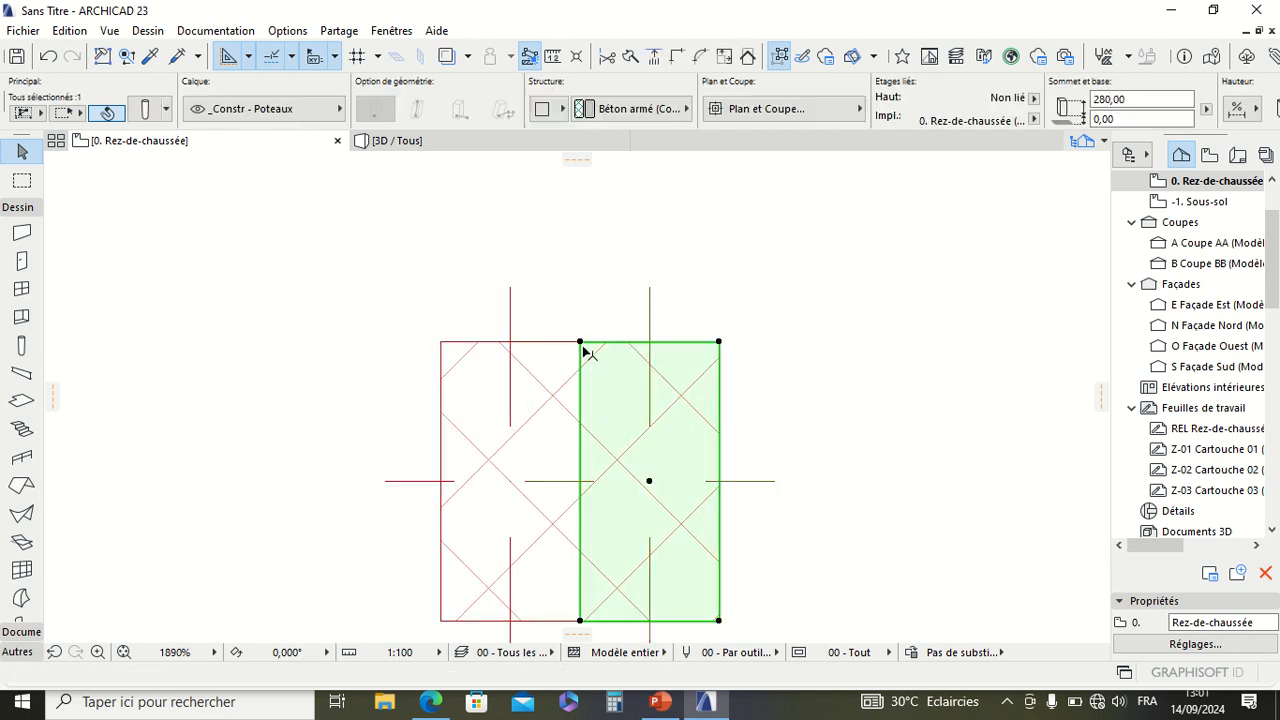
key(ctrl+m)
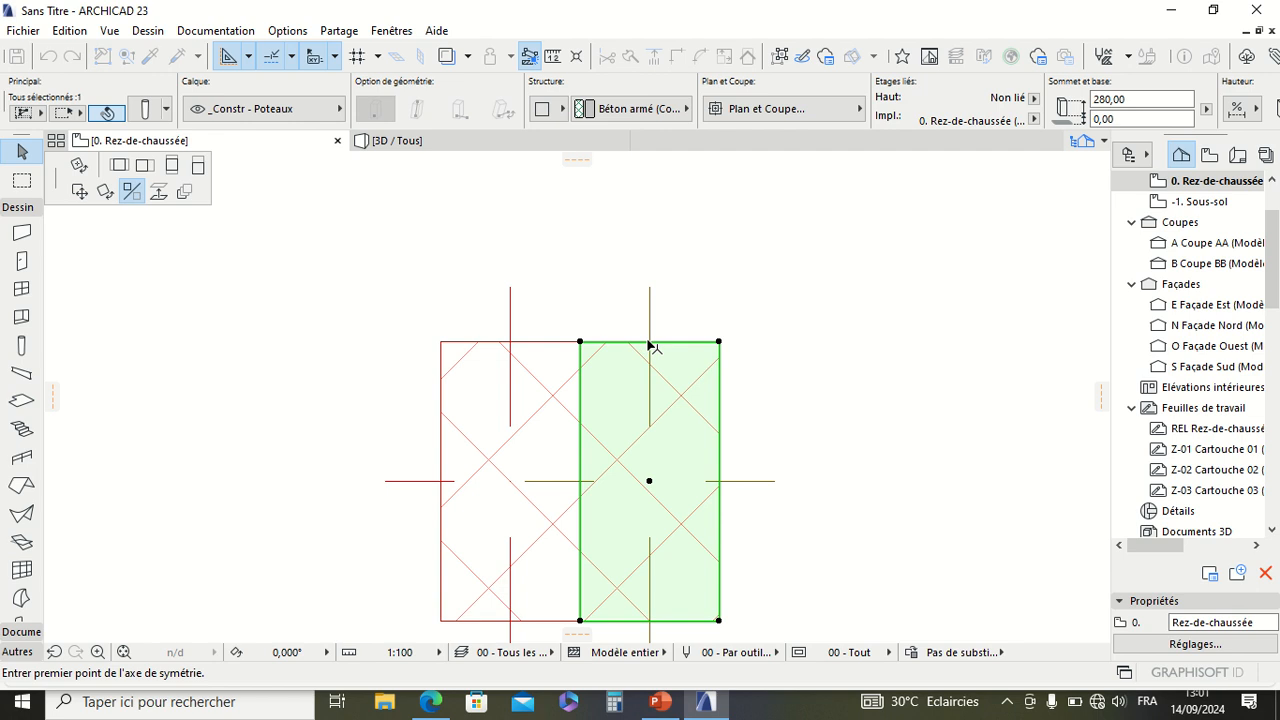
click(580, 342)
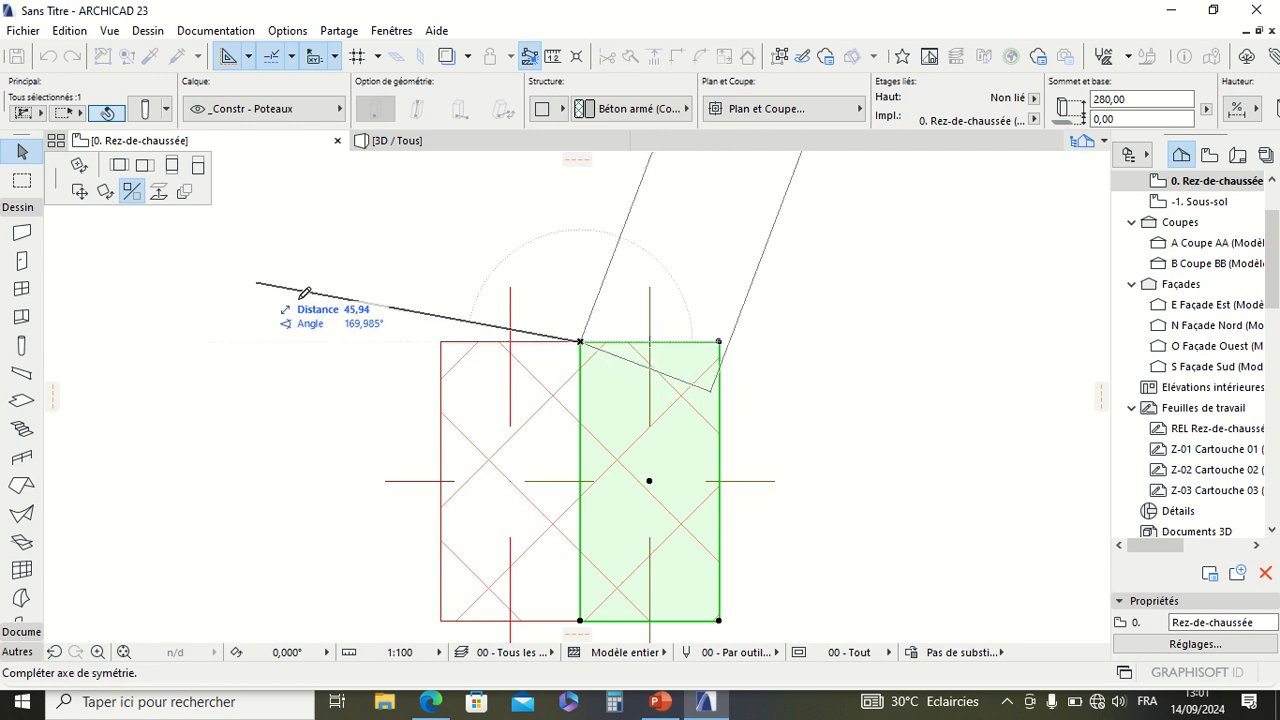
click(79, 191)
click(515, 355)
scroll(591, 360, down, 3)
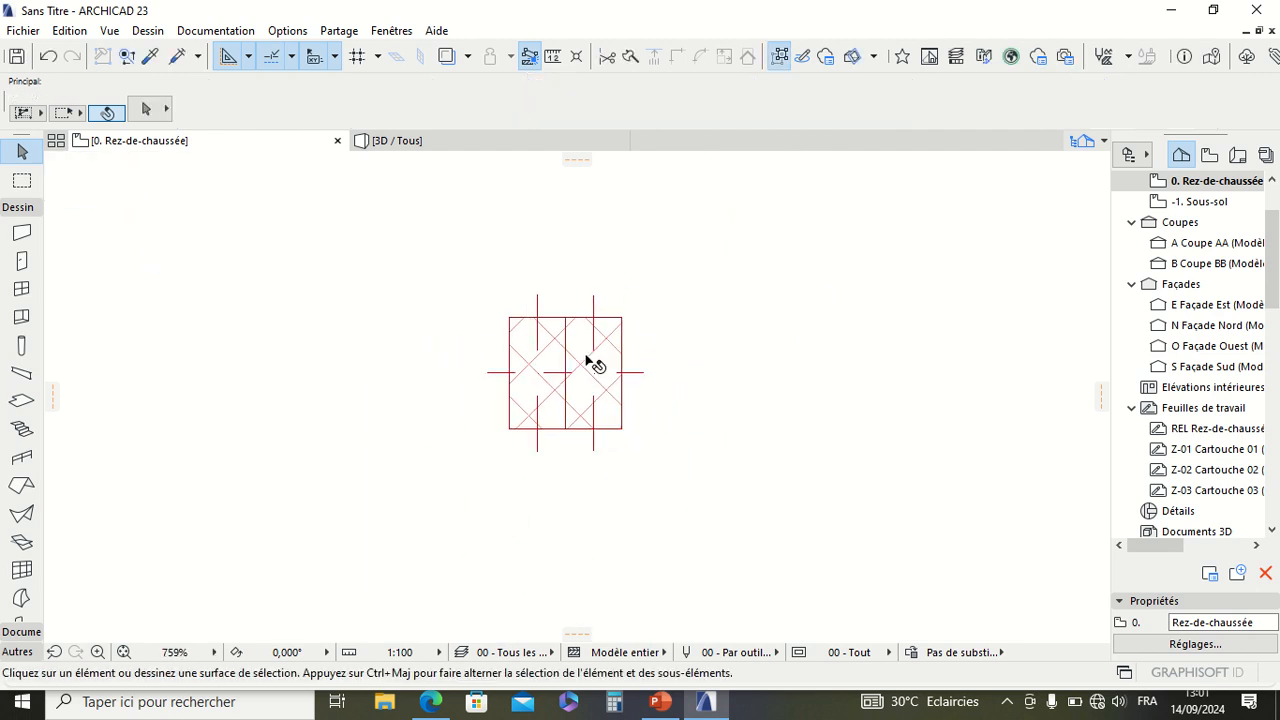
click(591, 363)
scroll(610, 337, up, 3)
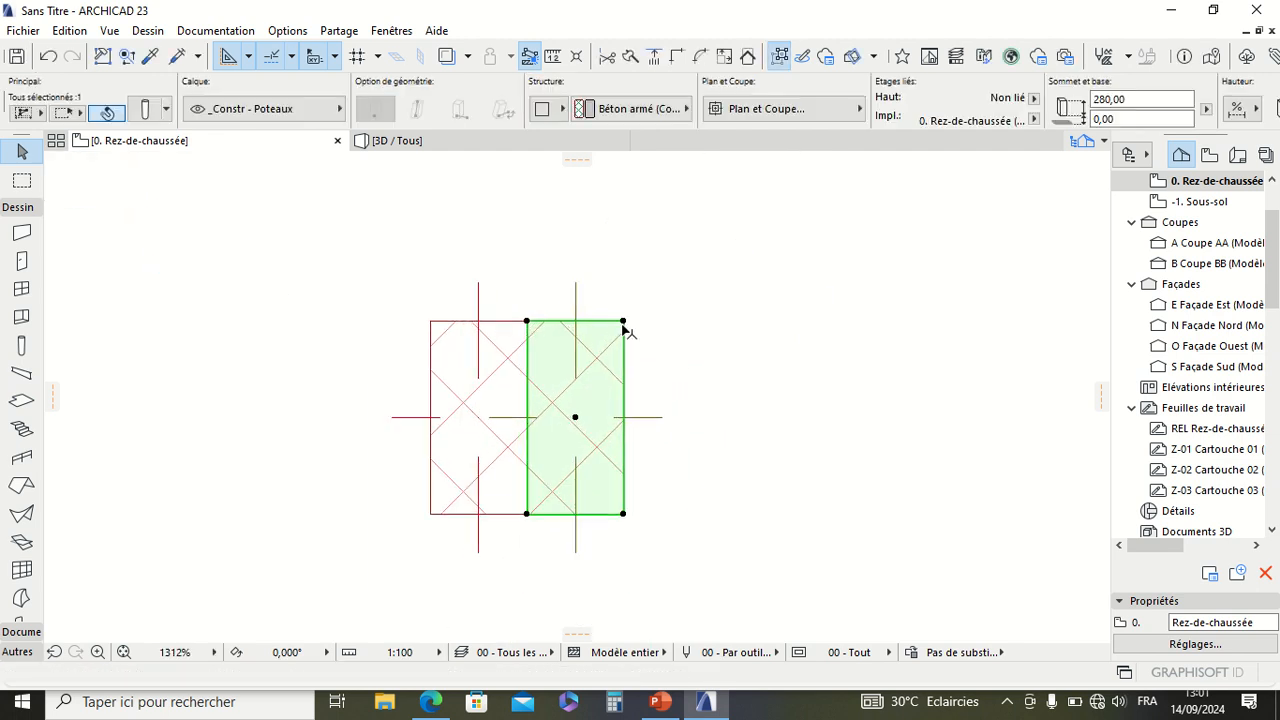
click(624, 323)
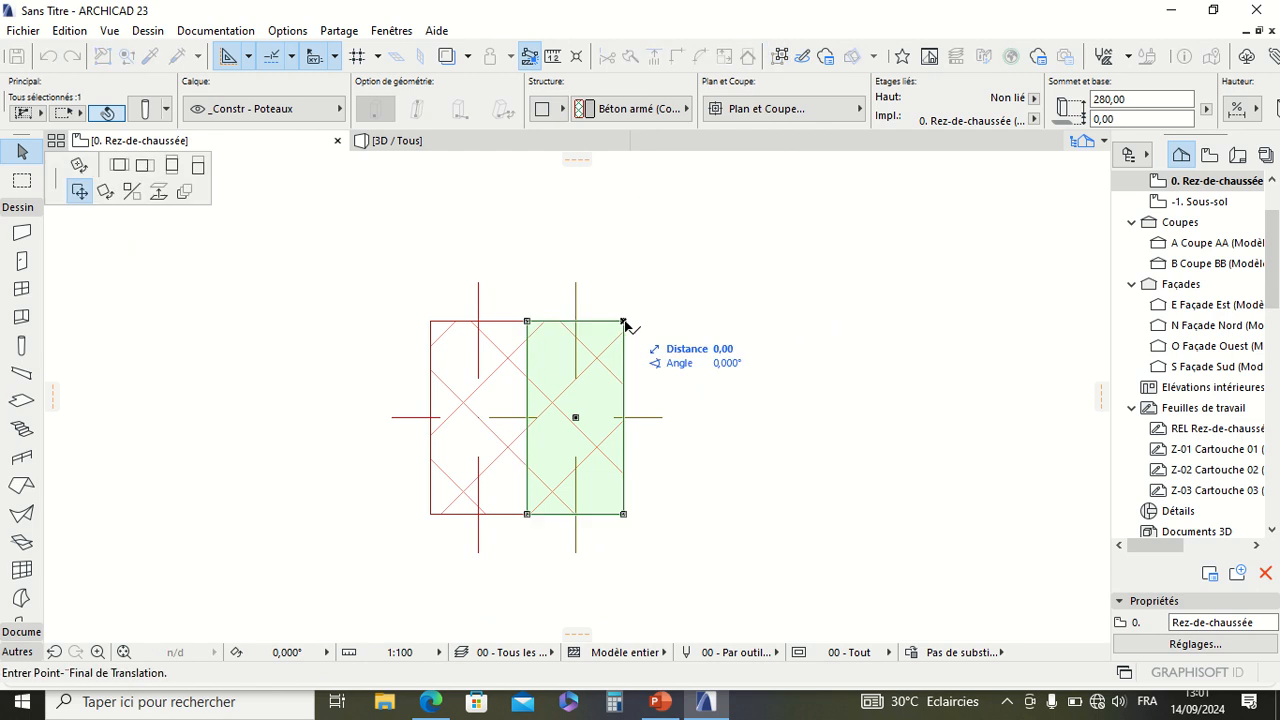
key(Escape)
click(623, 323)
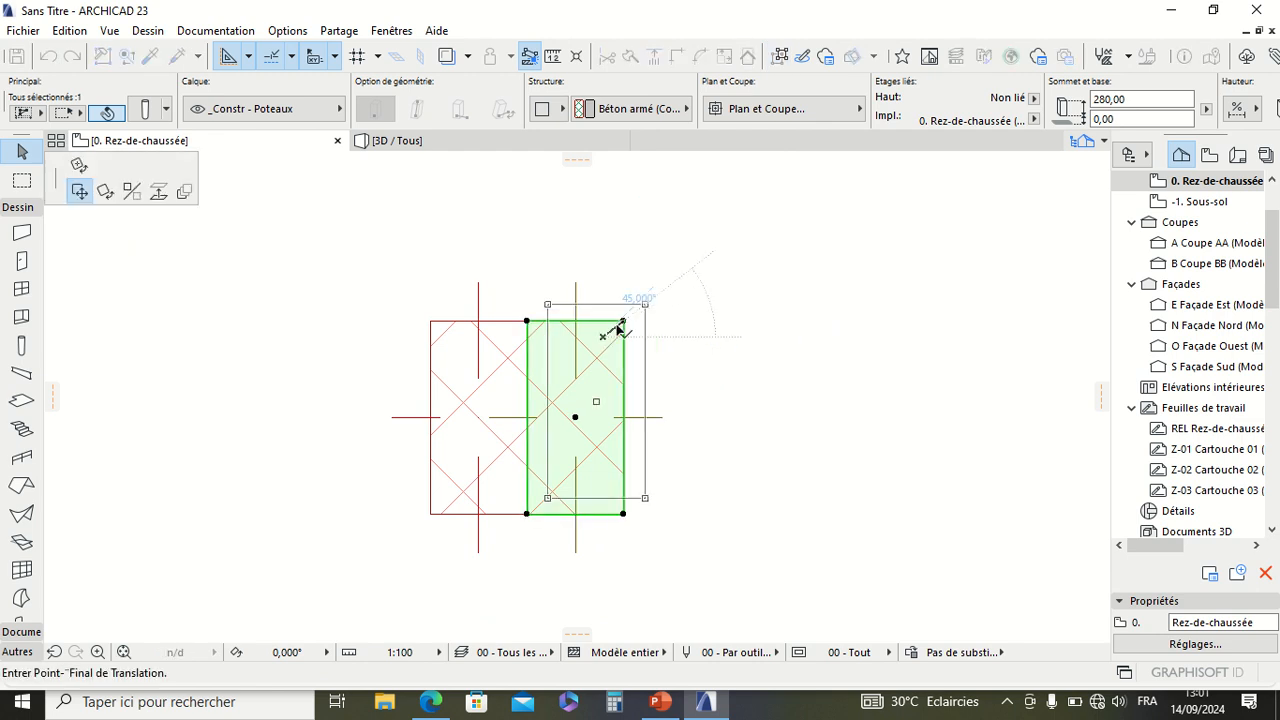
key(Escape)
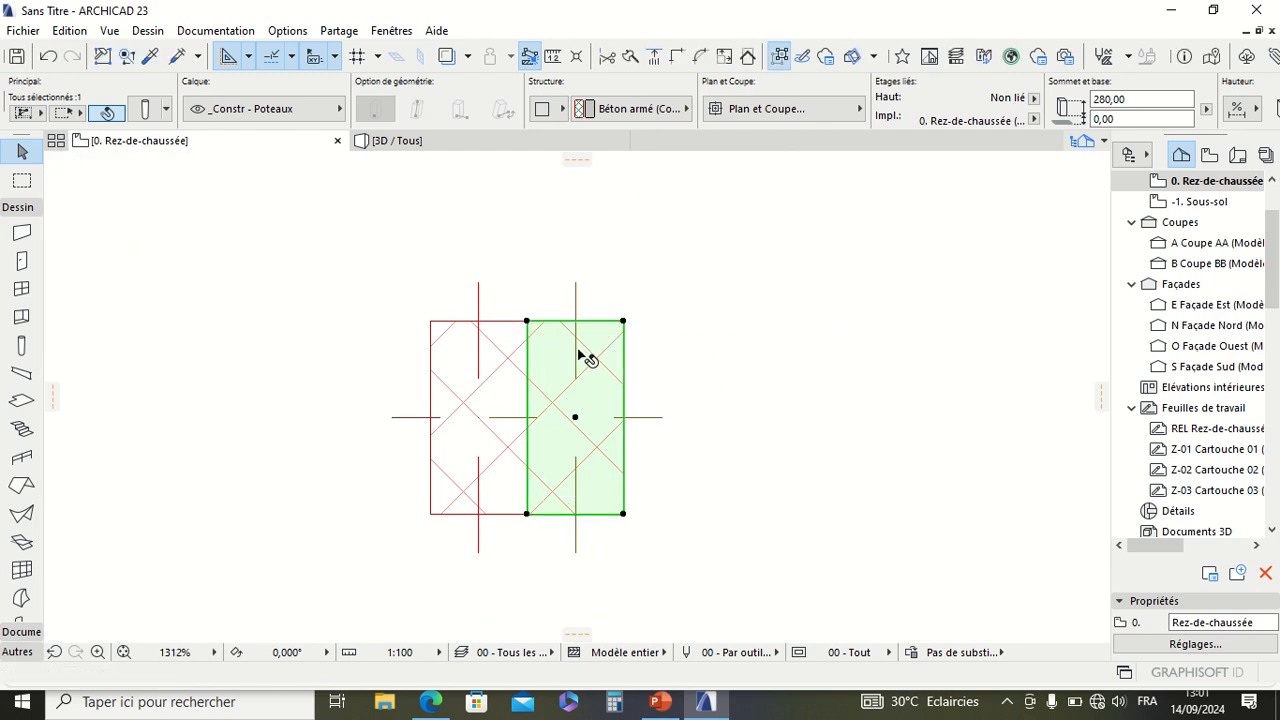
Step: Open the duplication options for the right-hand column, choose Translation with the Incrément method, and open the number of copies for editing
click(624, 323)
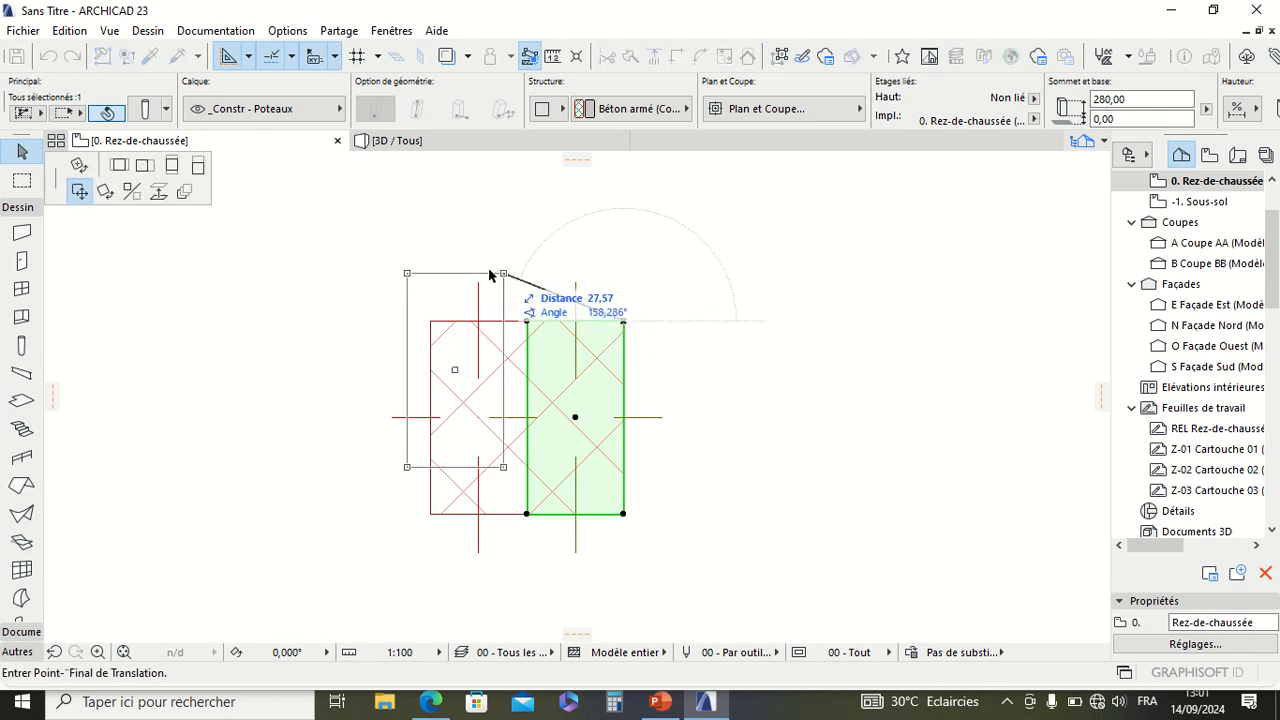
click(184, 194)
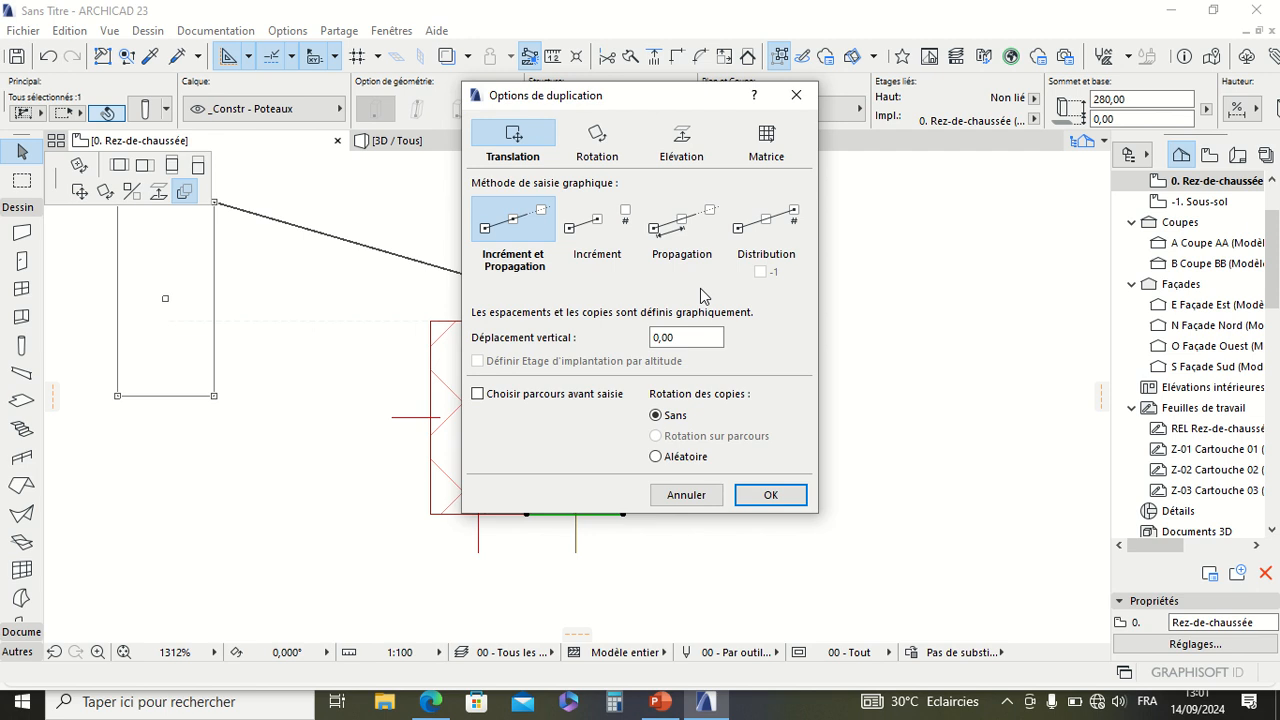
click(599, 230)
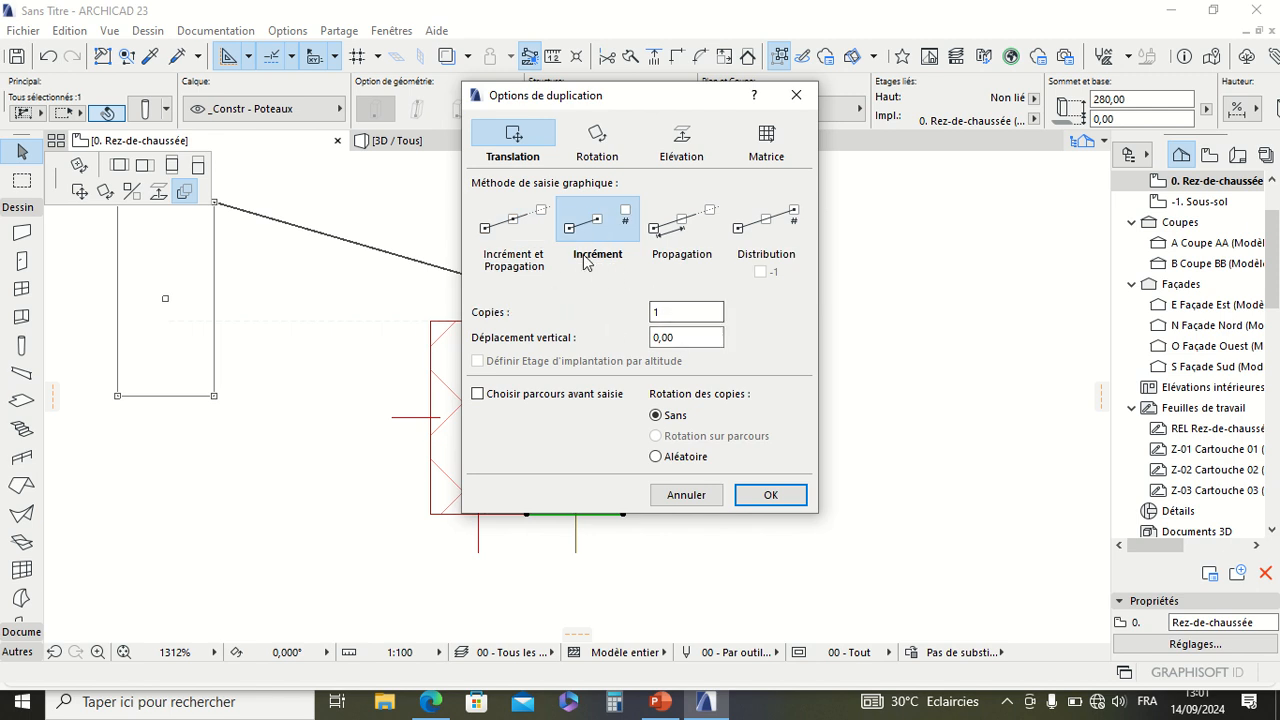
click(678, 313)
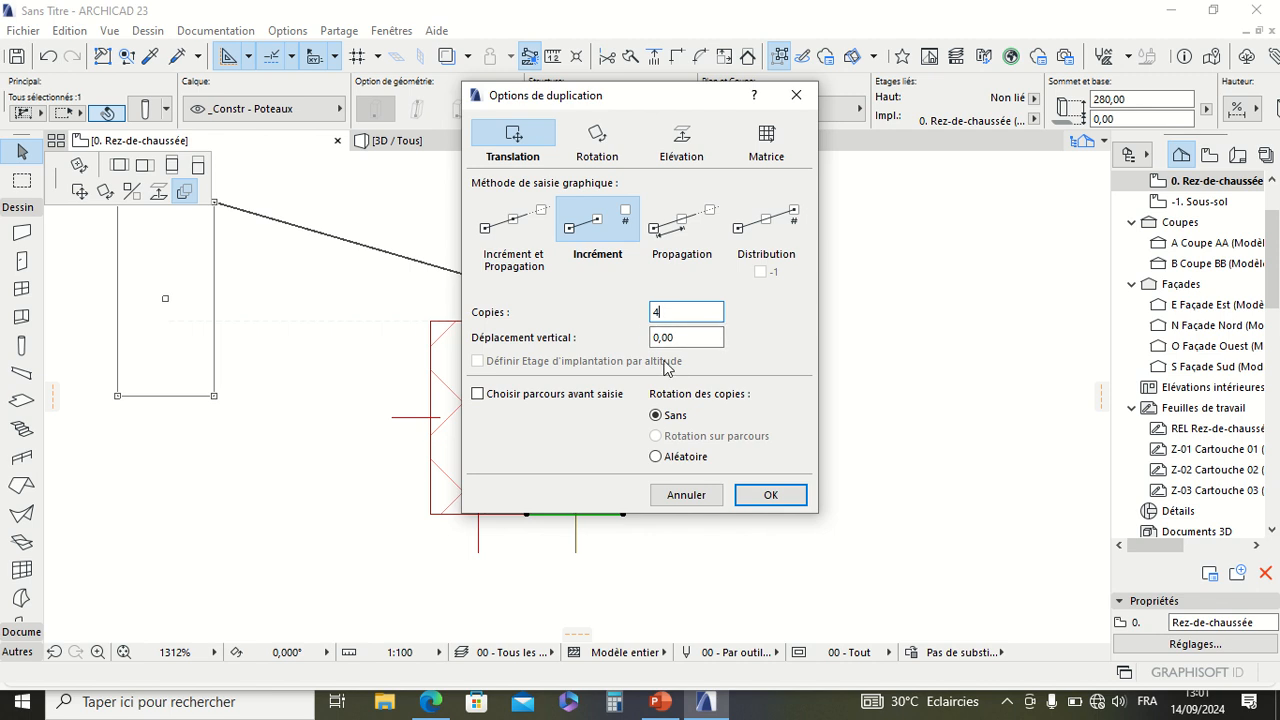
Step: Try placing four incremental copies of the right-hand column horizontally to the right, using its upper-right corner as the reference point
click(768, 497)
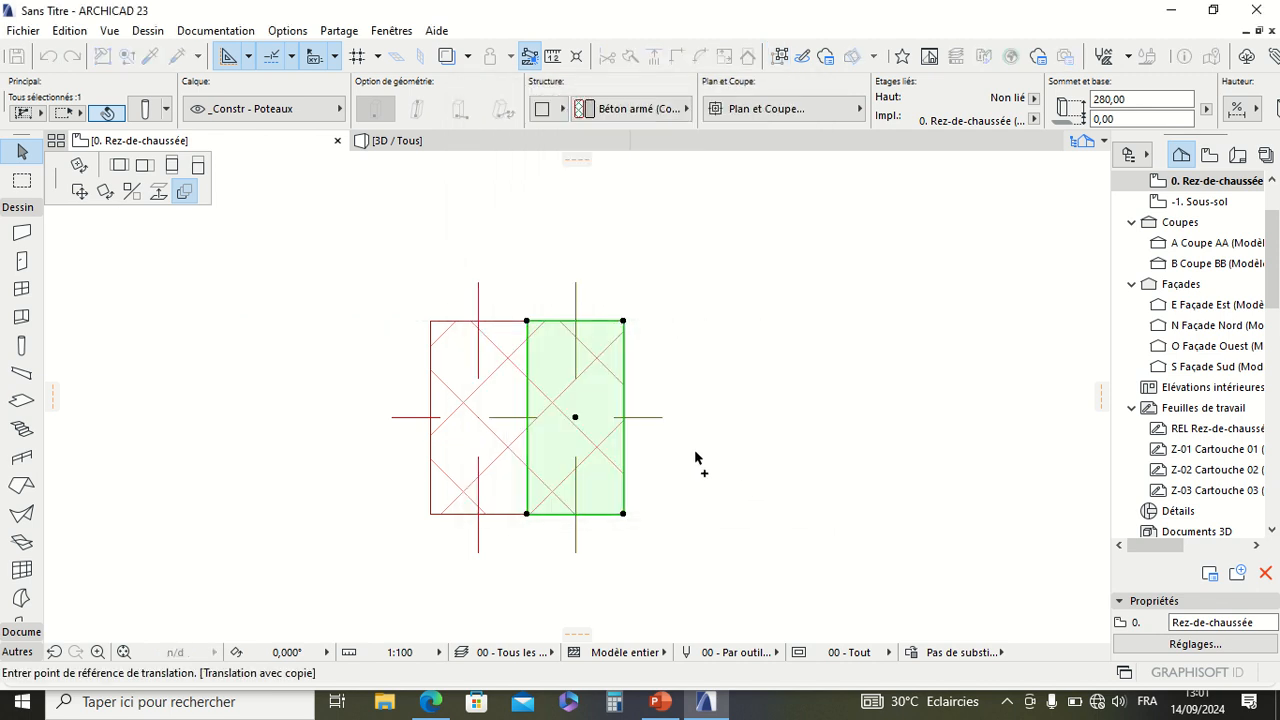
click(623, 321)
scroll(503, 351, down, 4)
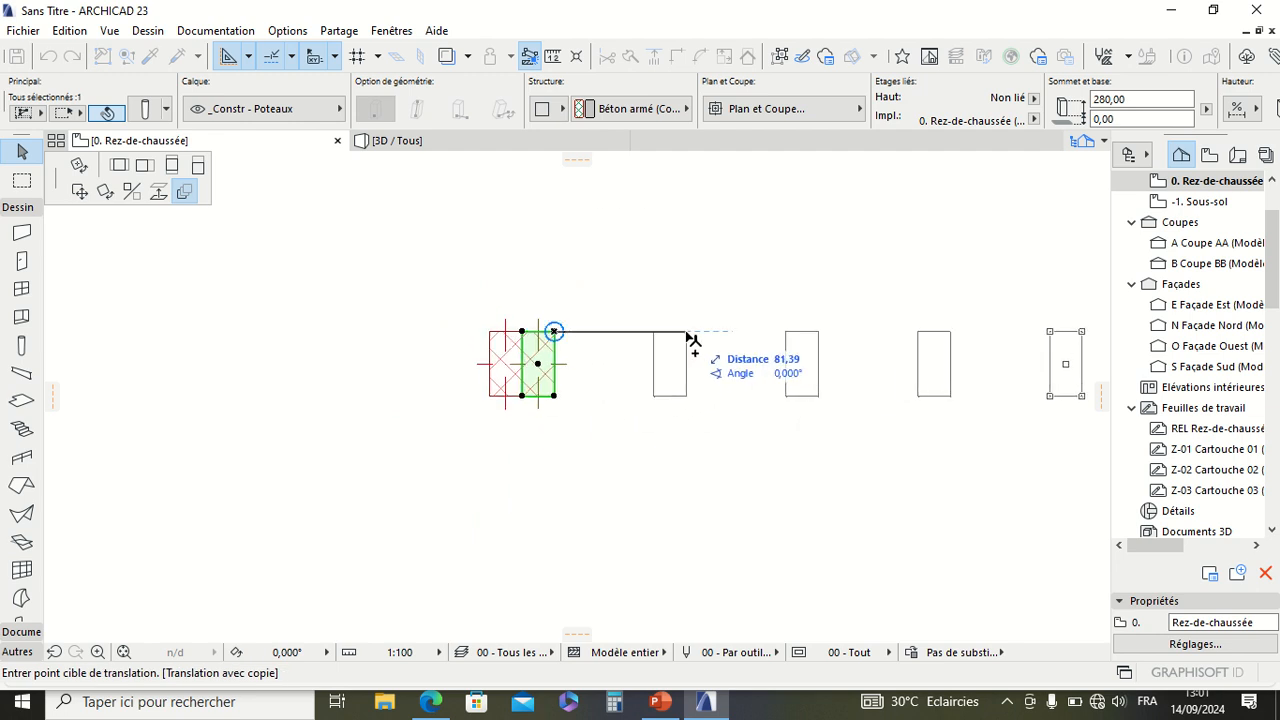
scroll(632, 332, down, 2)
middle_drag(619, 332, 537, 336)
scroll(598, 347, up, 4)
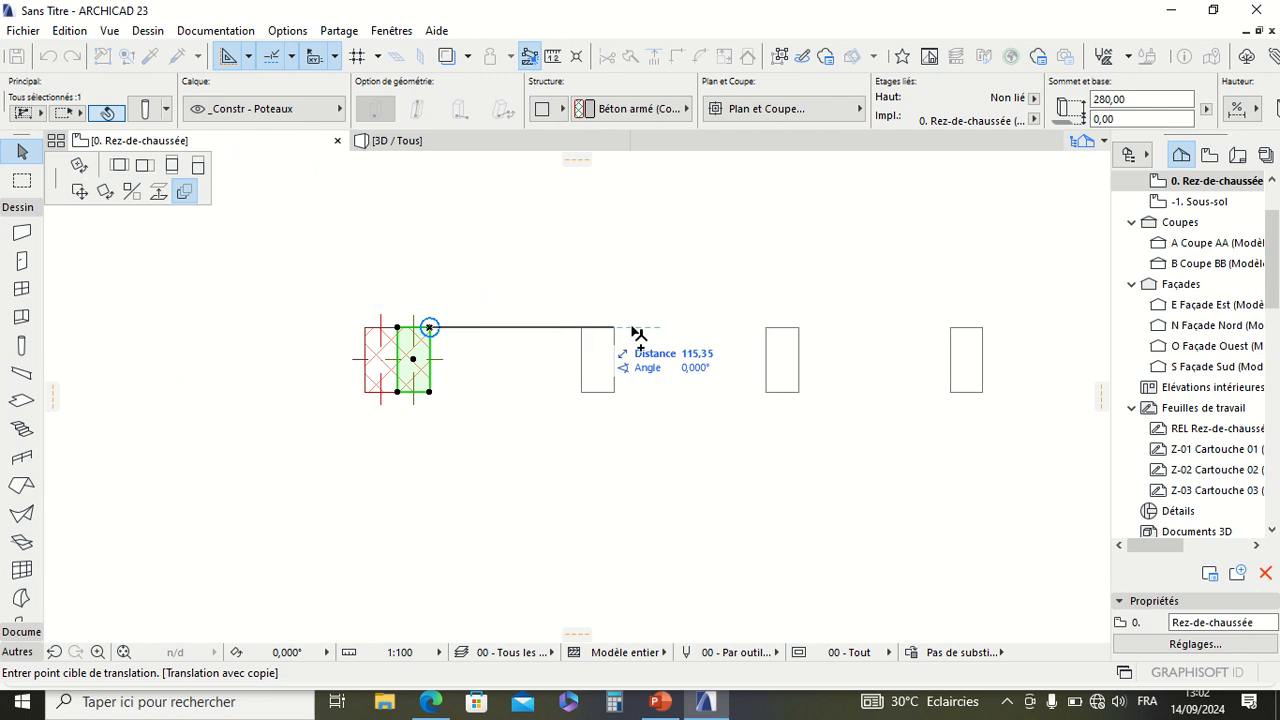
click(561, 335)
scroll(616, 345, down, 4)
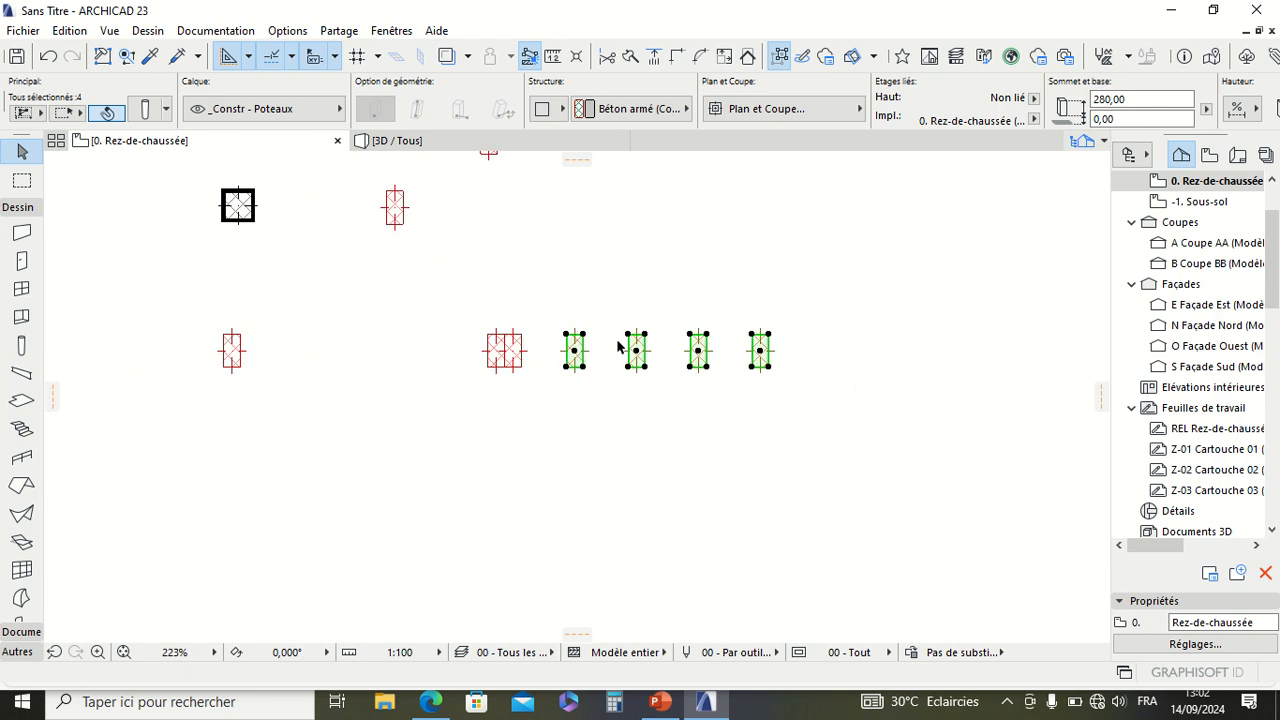
Step: Check the spacing of the four copies, deselect them, and undo the duplication
scroll(617, 347, up, 4)
scroll(580, 338, down, 4)
scroll(672, 361, up, 3)
scroll(610, 358, up, 2)
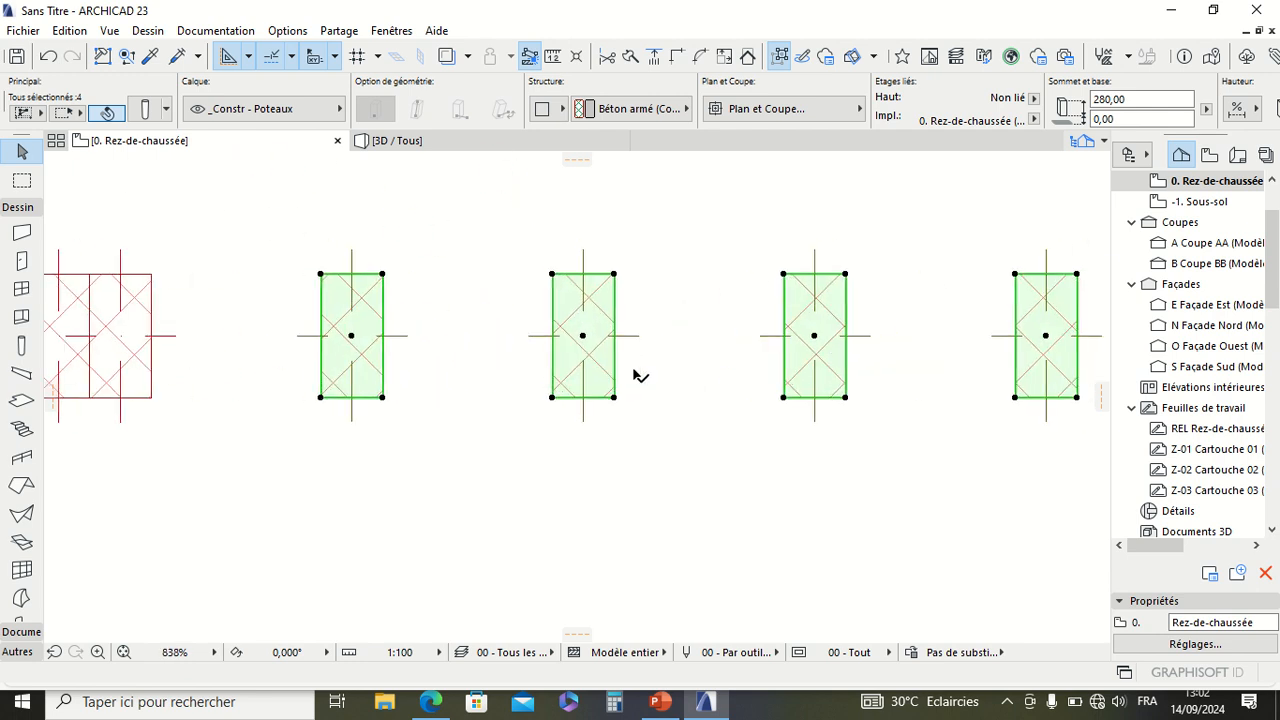
scroll(640, 370, down, 4)
scroll(486, 354, up, 4)
scroll(527, 368, down, 2)
scroll(527, 368, down, 1)
click(628, 358)
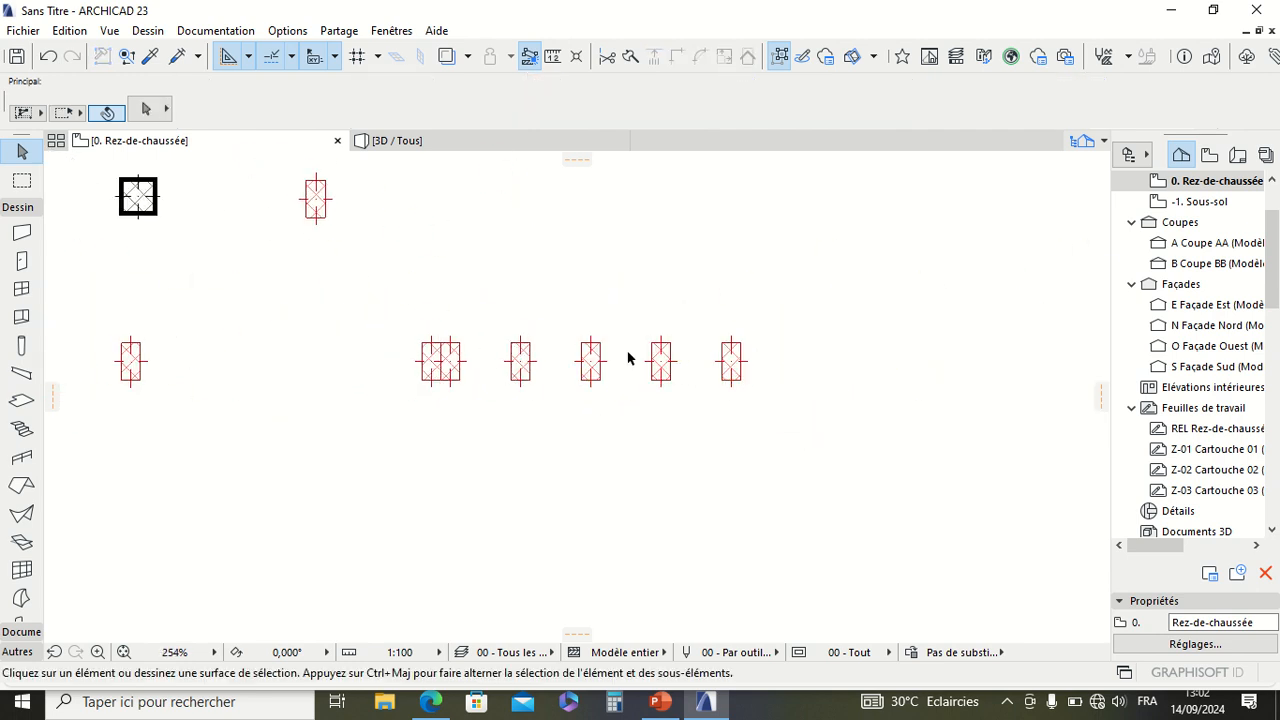
key(ctrl+z)
Step: Reopen the duplication options for the right-hand column and set 3 copies with the Incrément translation method
scroll(435, 351, up, 10)
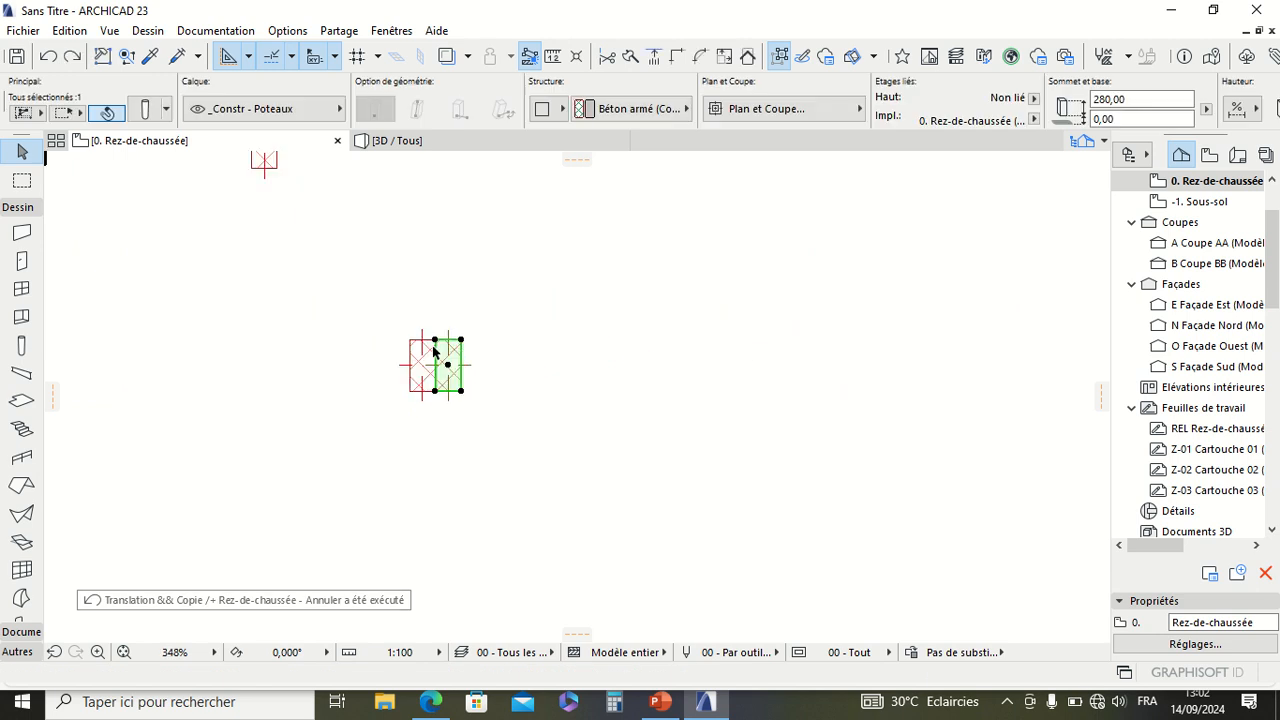
scroll(573, 341, down, 2)
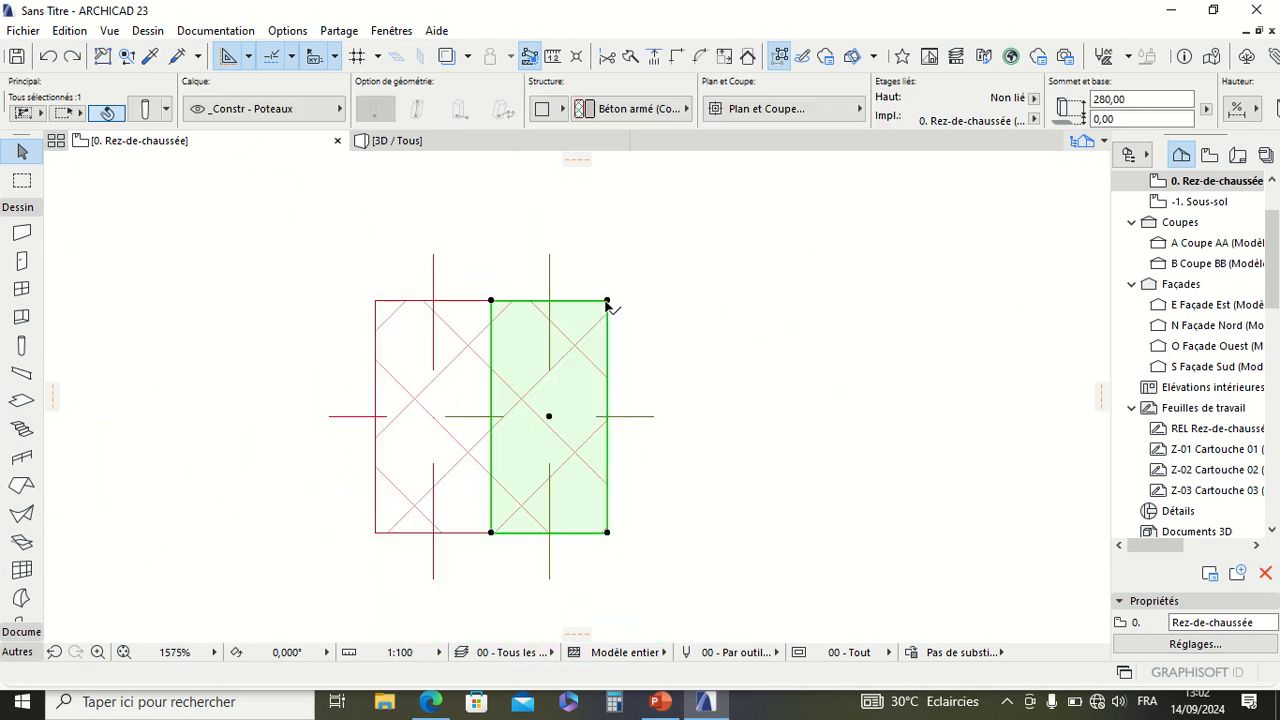
click(607, 300)
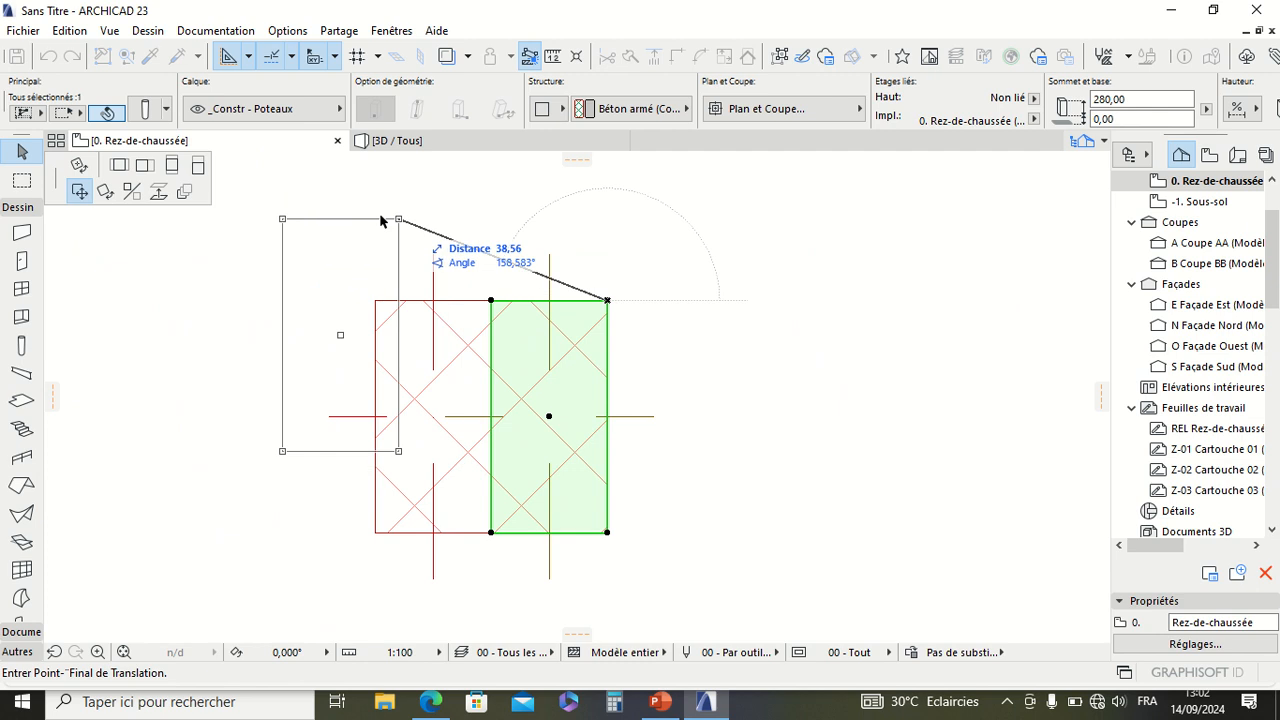
click(184, 195)
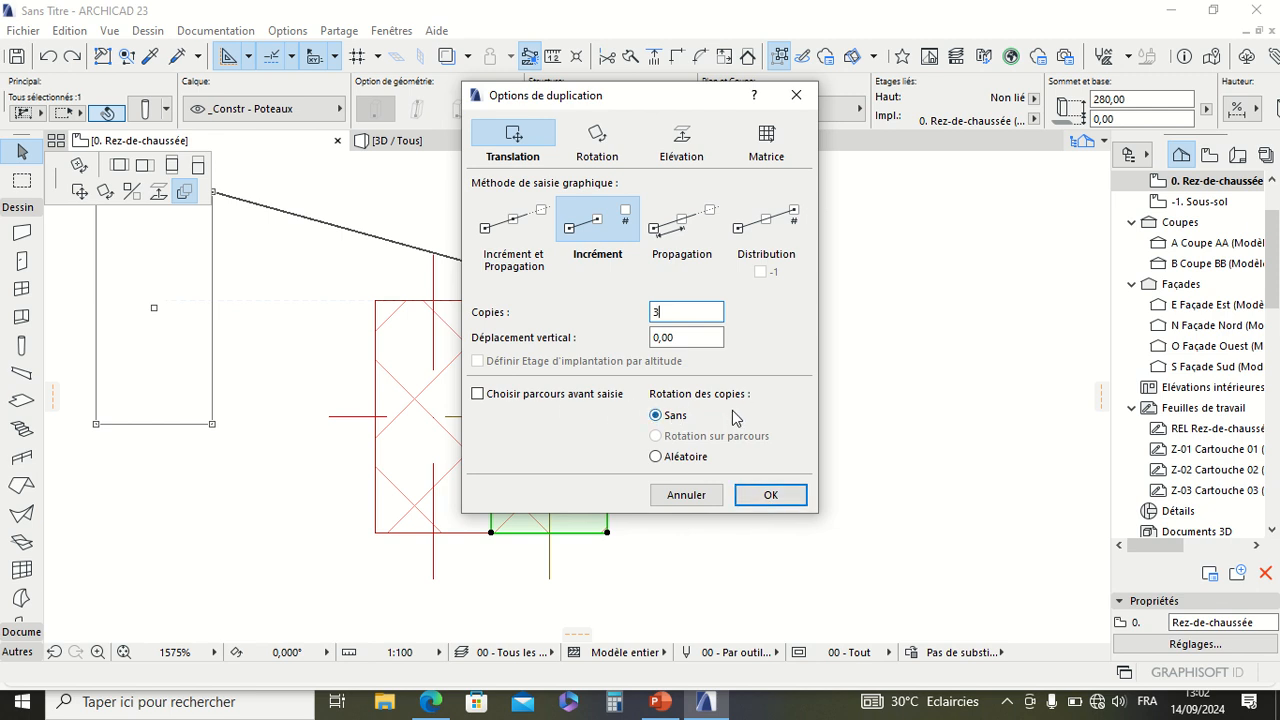
click(762, 496)
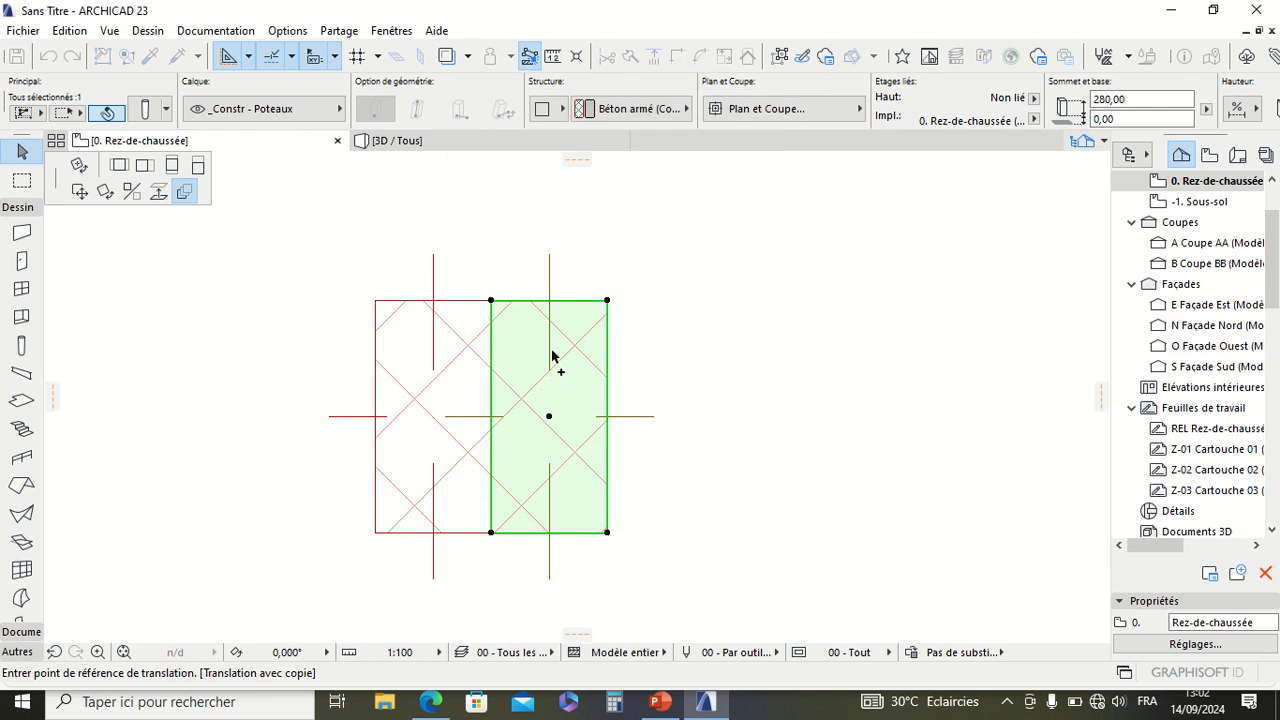
Step: Place the three copies in a horizontal row to the right, taking the column's upper-left corner as reference, and clear the selection
click(491, 300)
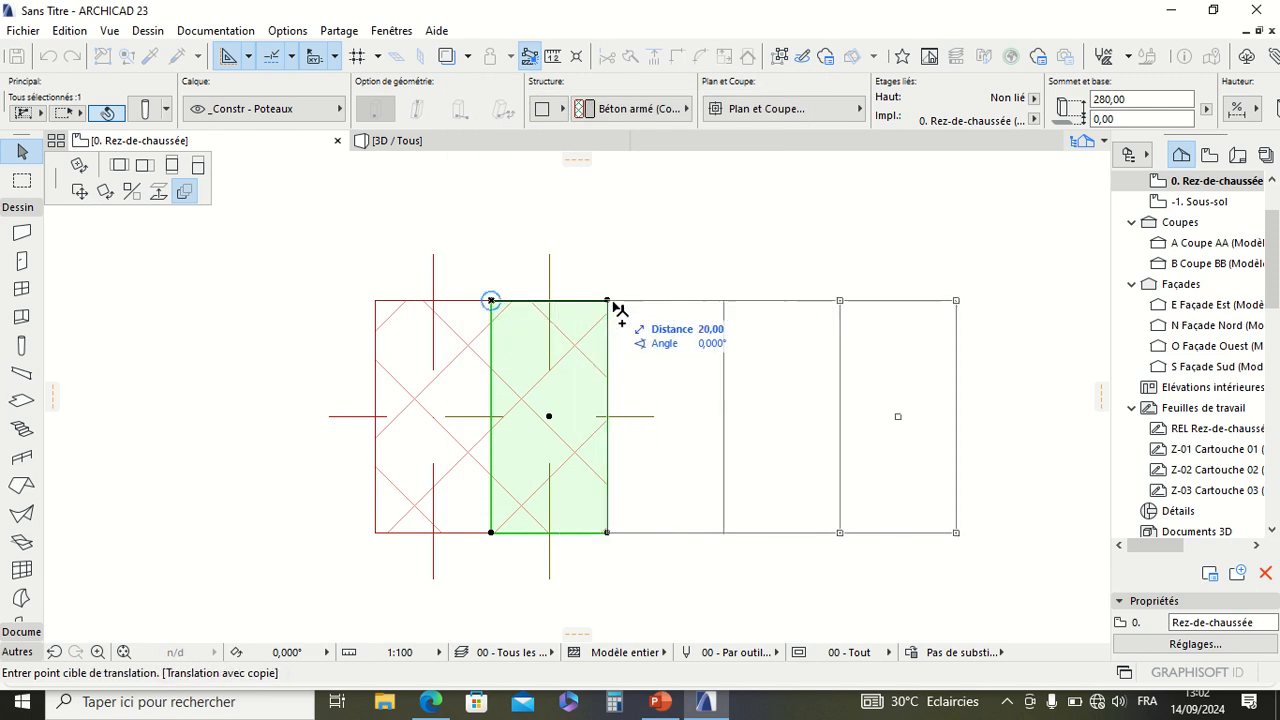
middle_drag(690, 308, 530, 313)
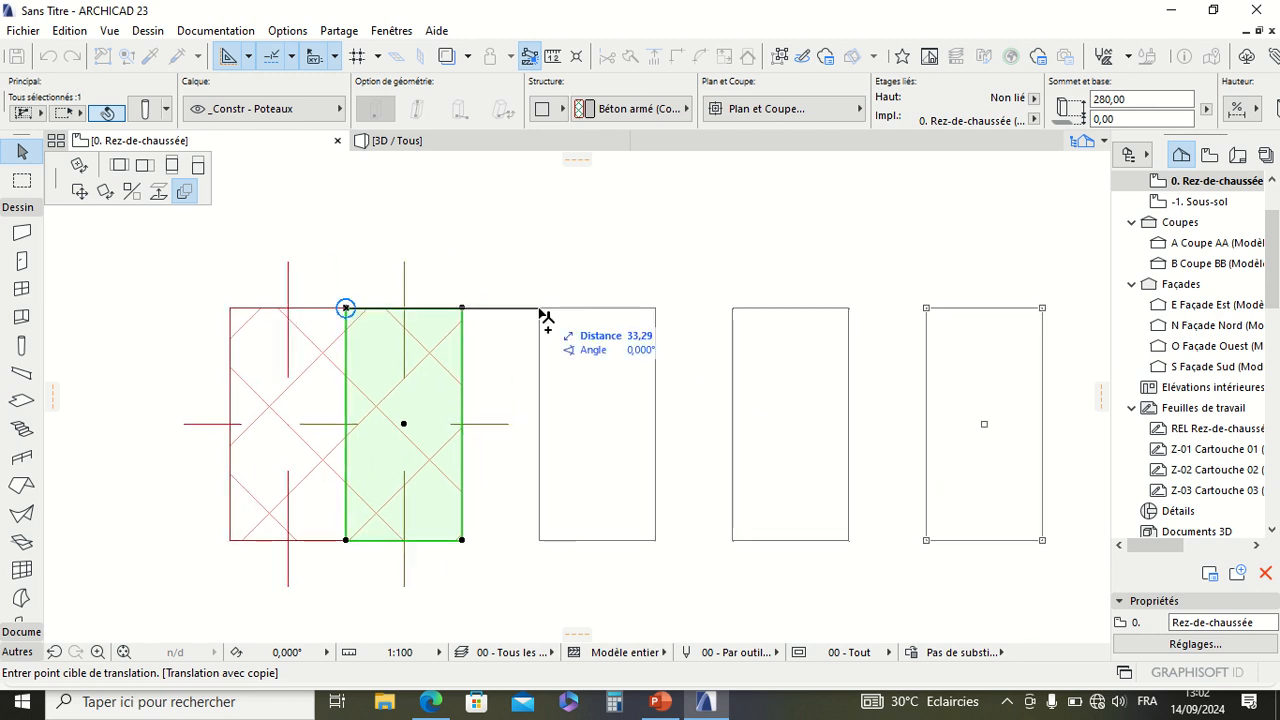
click(601, 316)
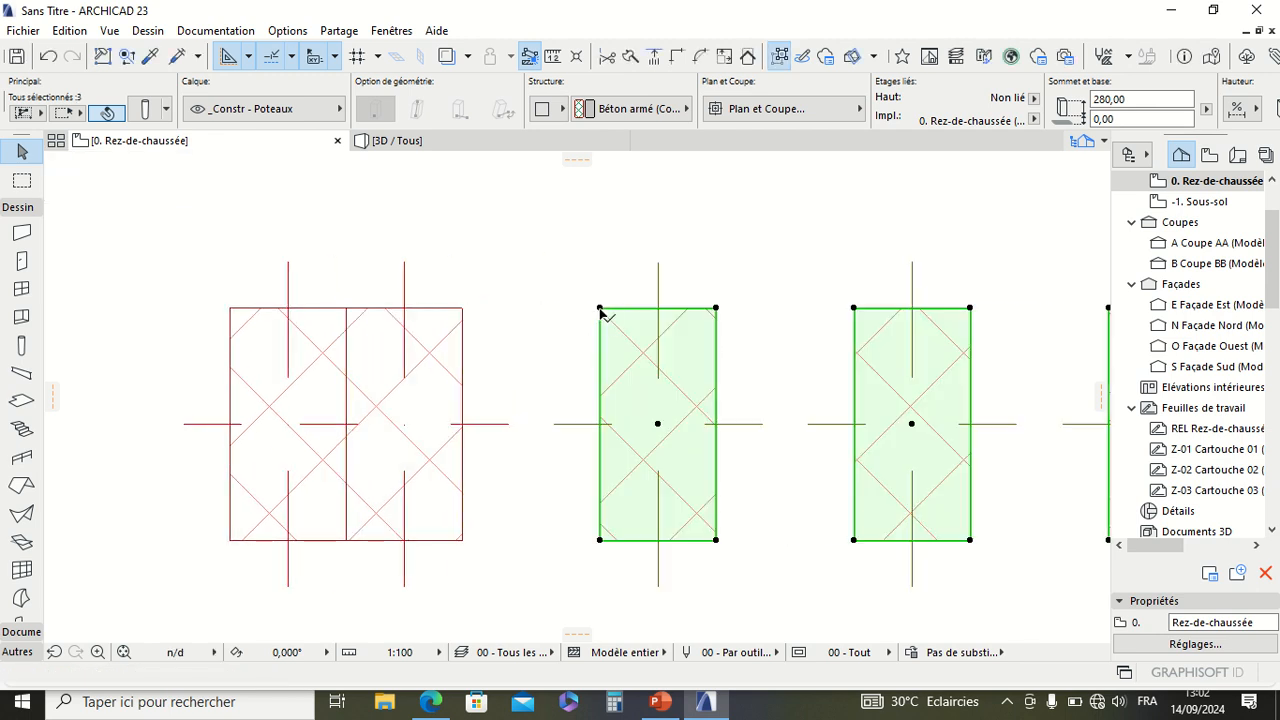
scroll(595, 314, down, 5)
scroll(590, 315, up, 3)
scroll(588, 316, down, 3)
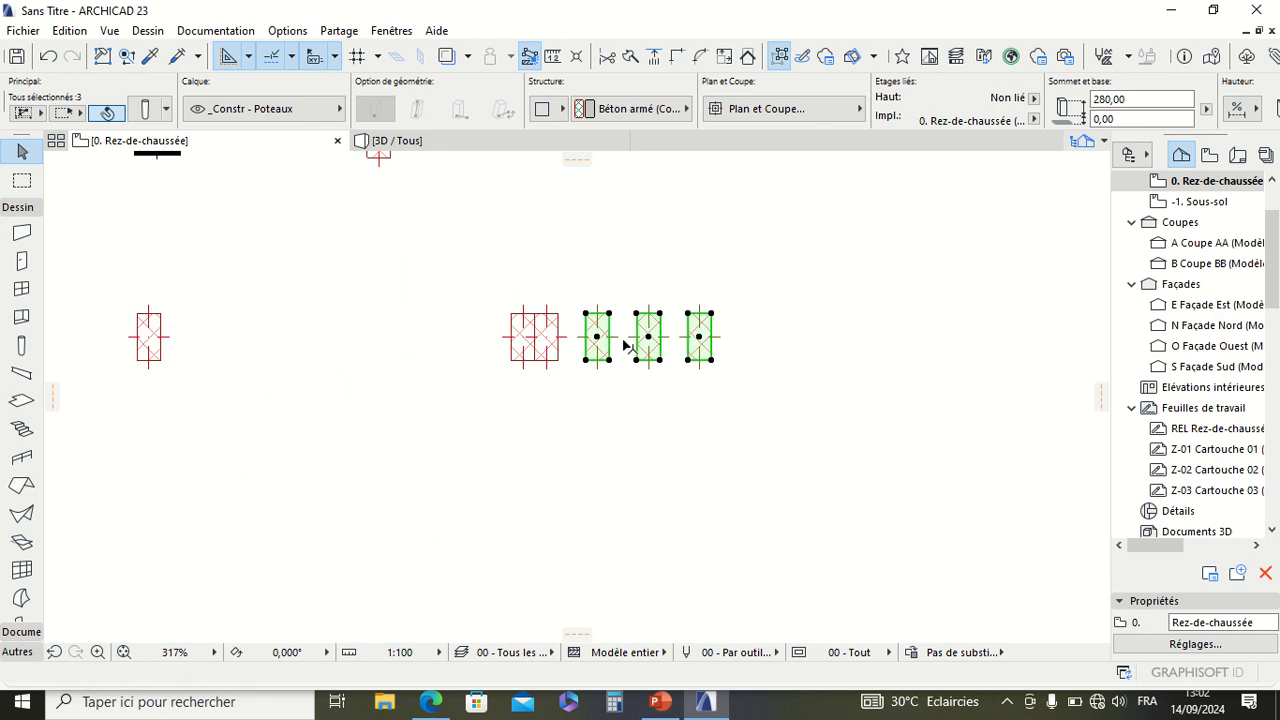
scroll(565, 335, up, 4)
scroll(540, 340, down, 1)
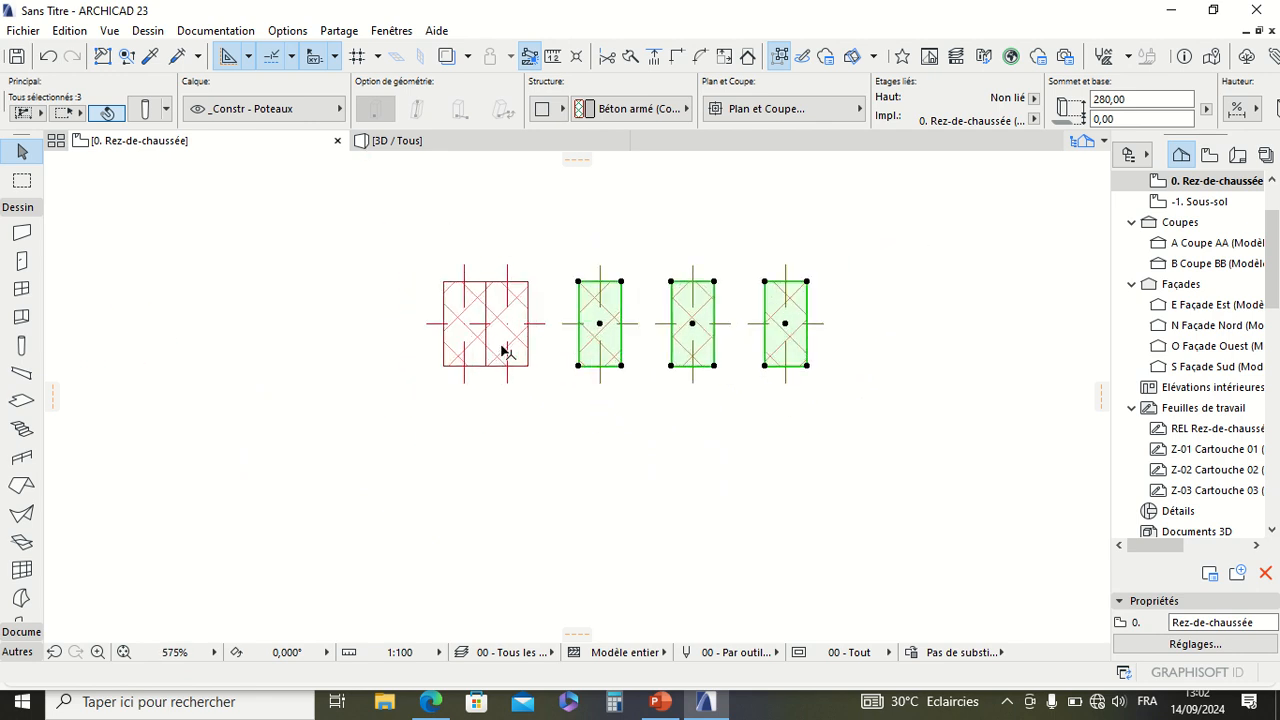
scroll(516, 330, up, 2)
key(Escape)
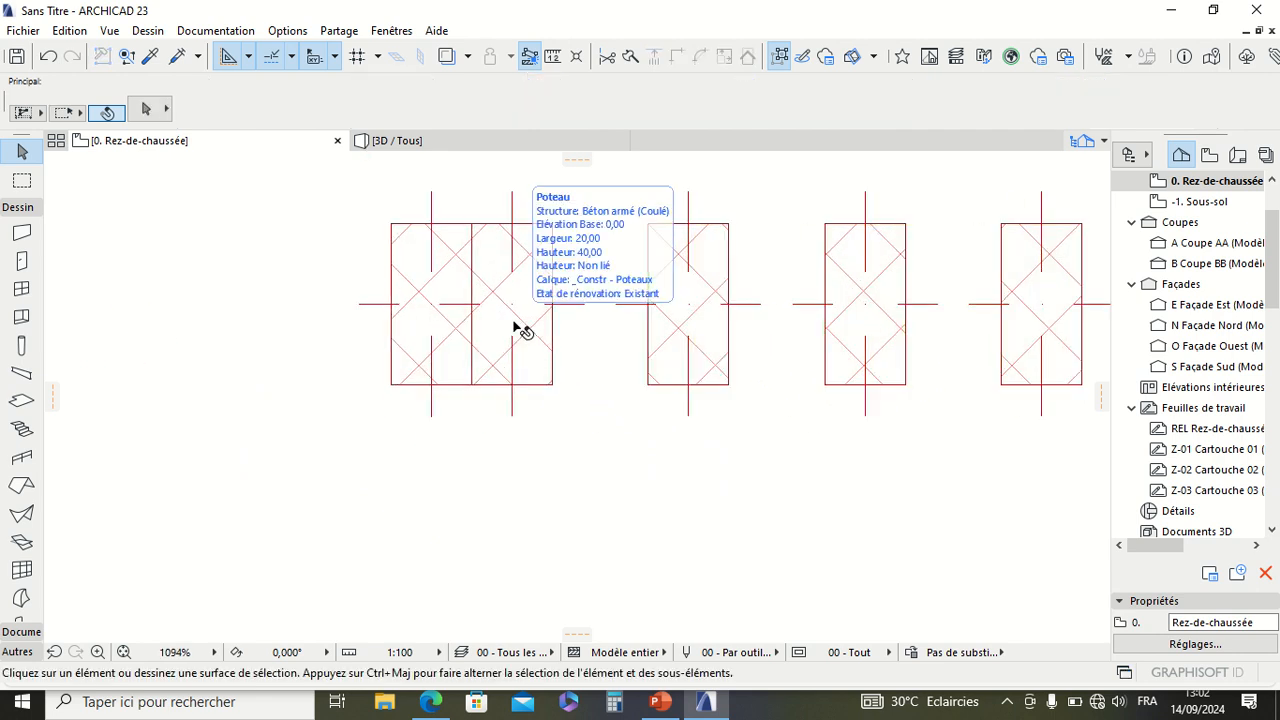
Step: Duplicate the right-hand column of the adjoining pair as 3 incremental copies straight downward from its upper-right corner, entering an exact distance
click(513, 321)
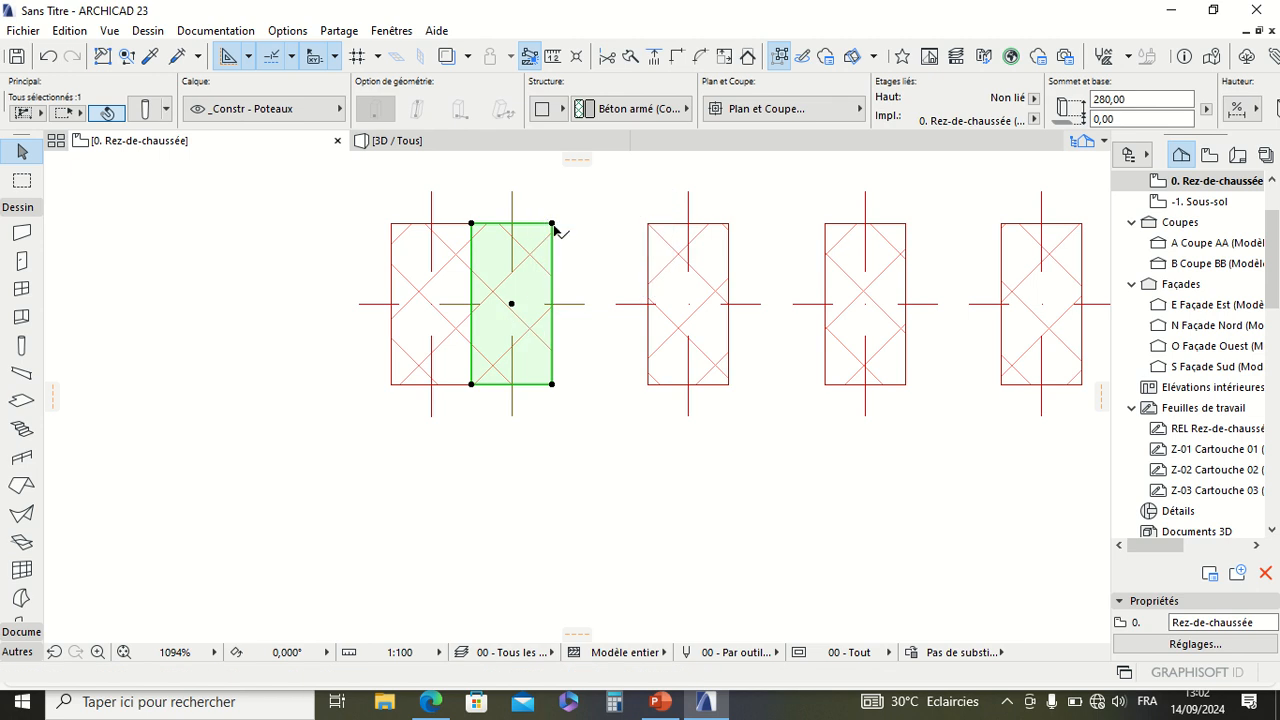
click(552, 224)
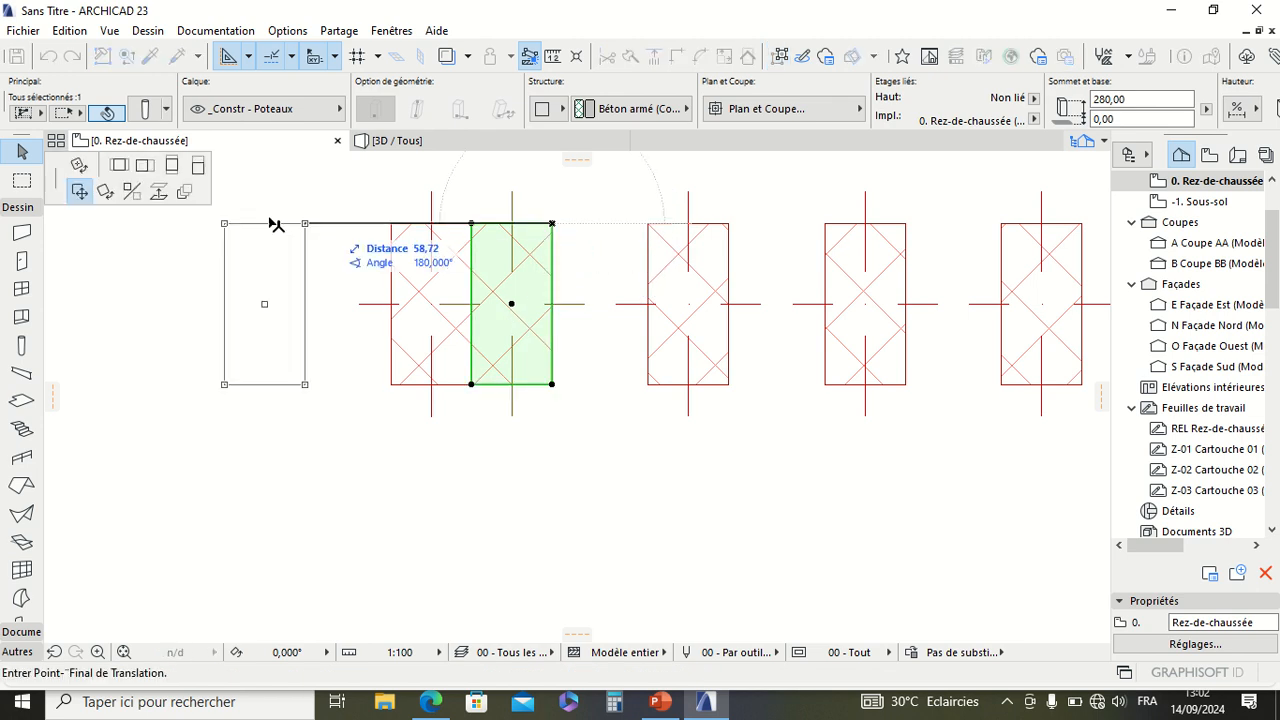
click(187, 195)
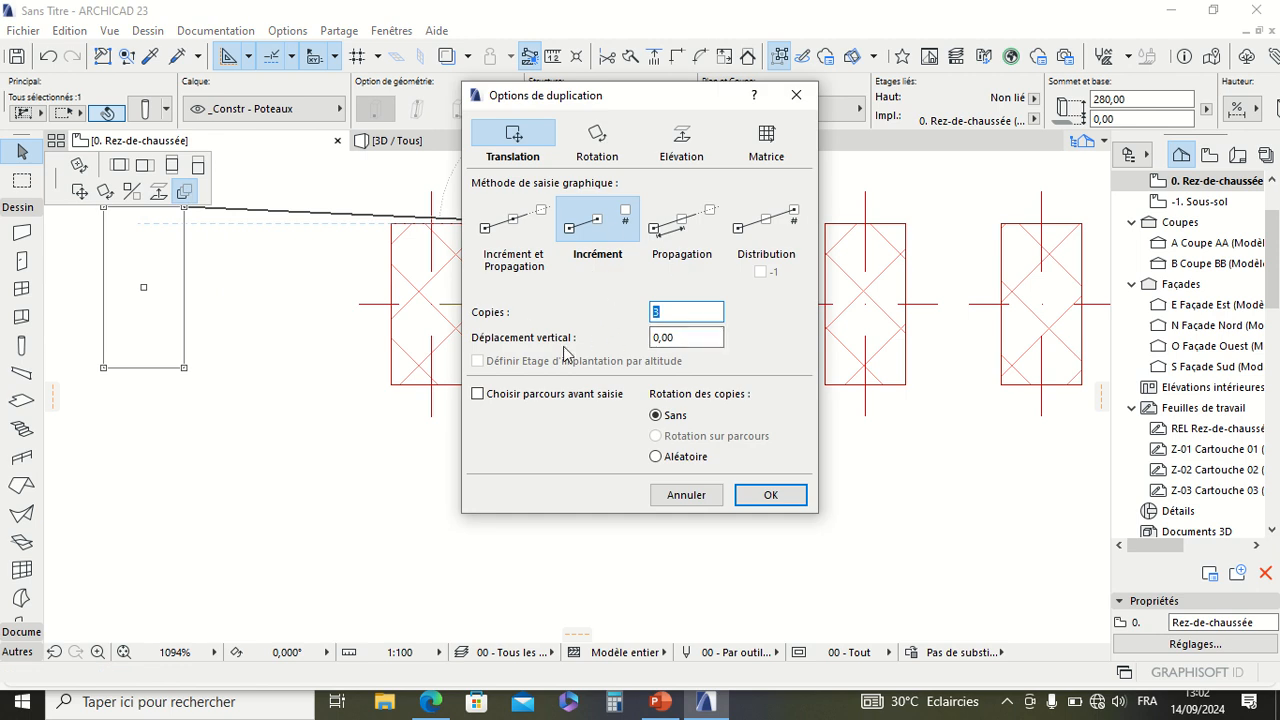
click(768, 495)
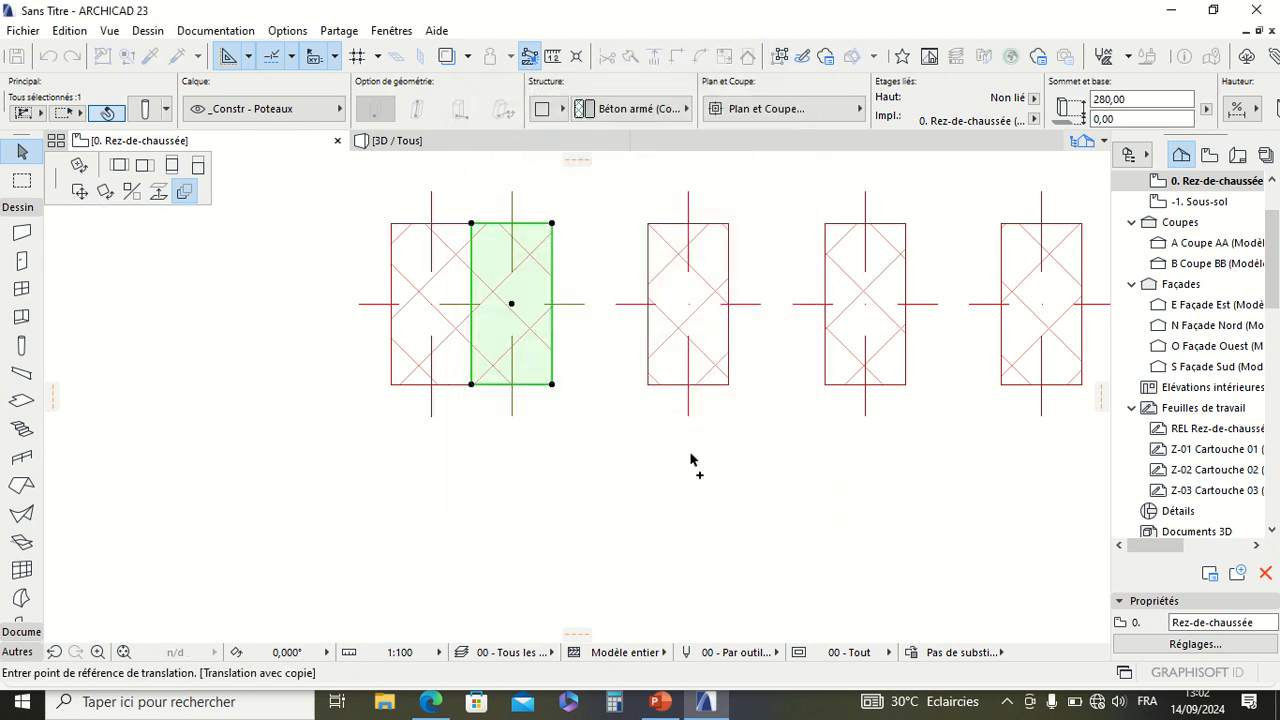
click(552, 224)
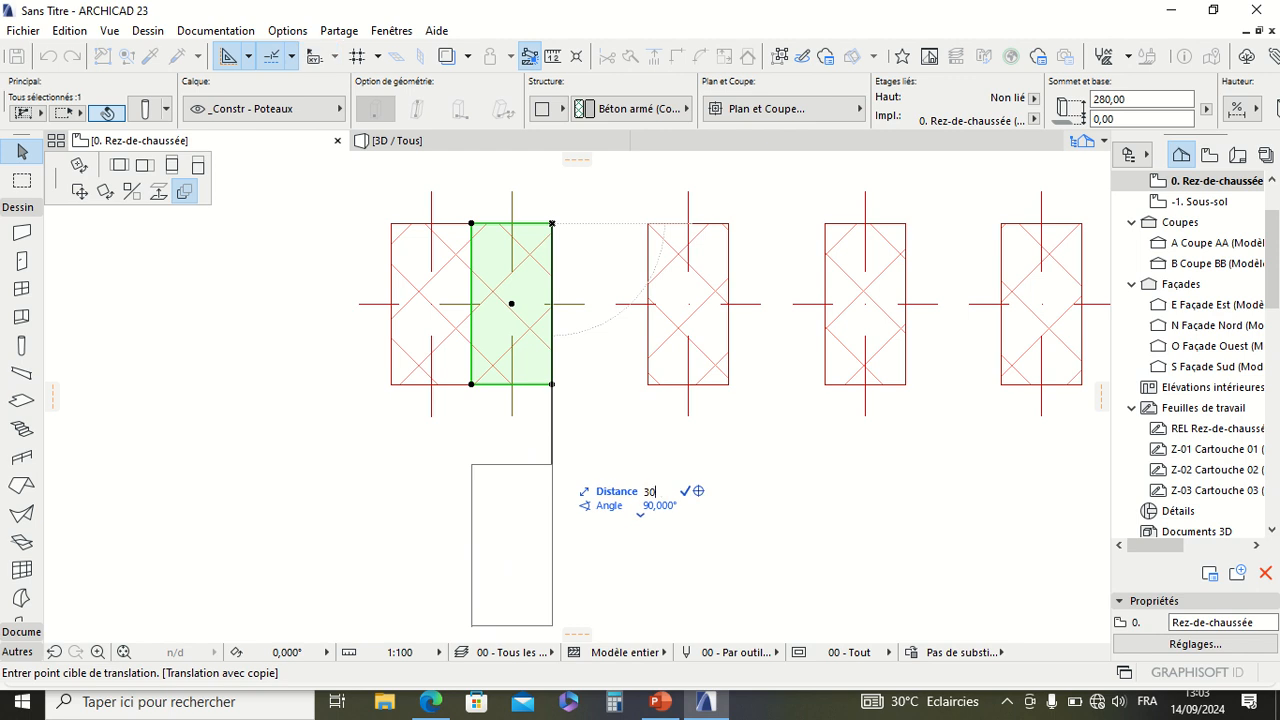
key(Escape)
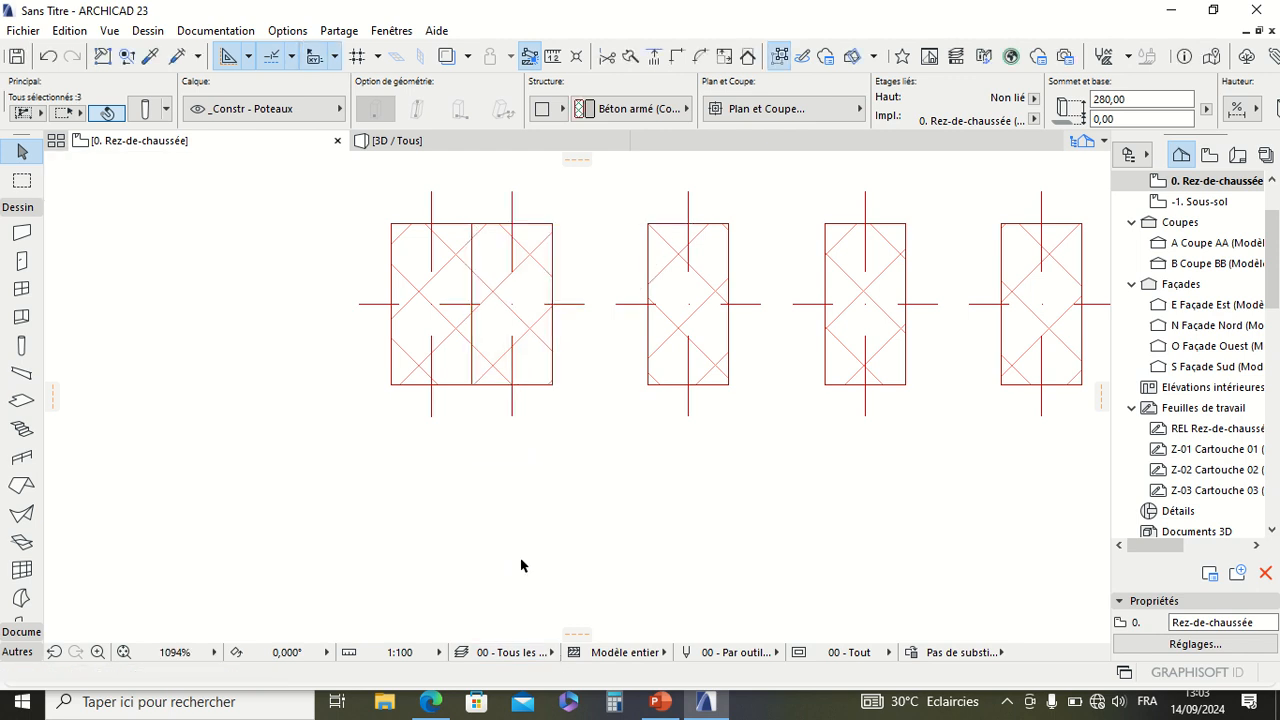
Step: Examine the spacing of the three copies below the row of columns, and deselect them
scroll(520, 566, down, 10)
scroll(519, 569, up, 7)
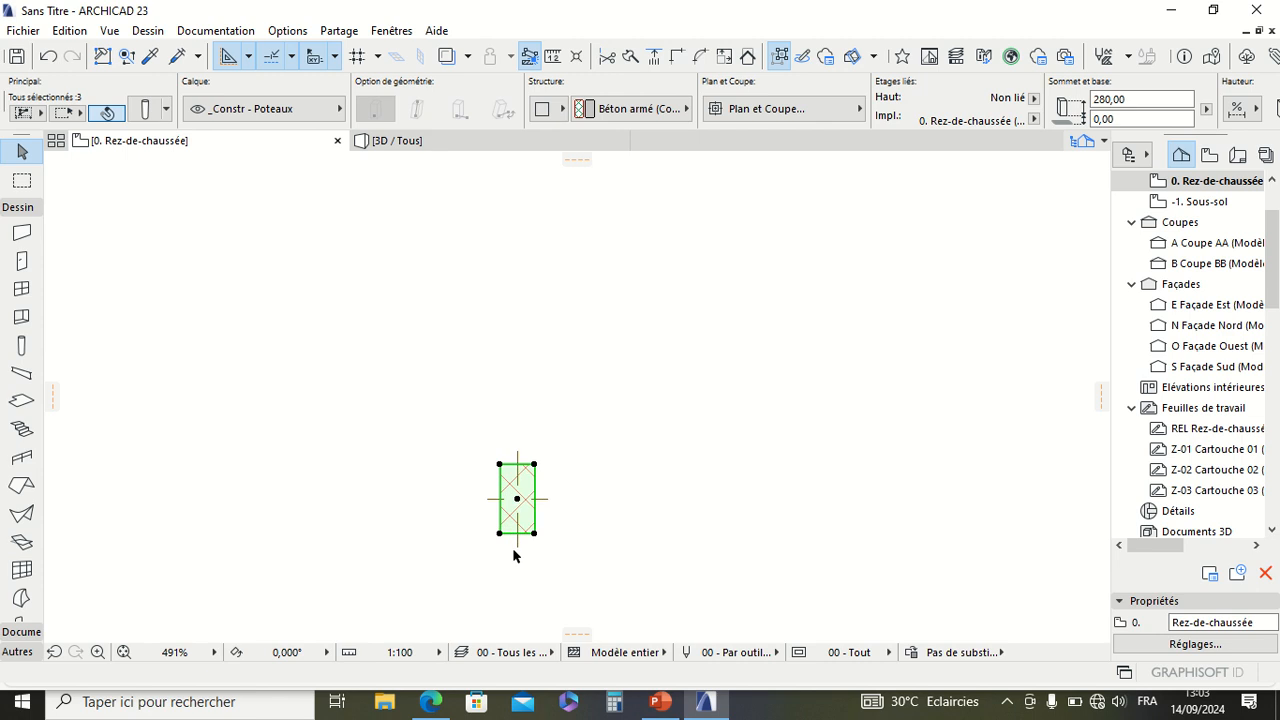
scroll(531, 434, down, 14)
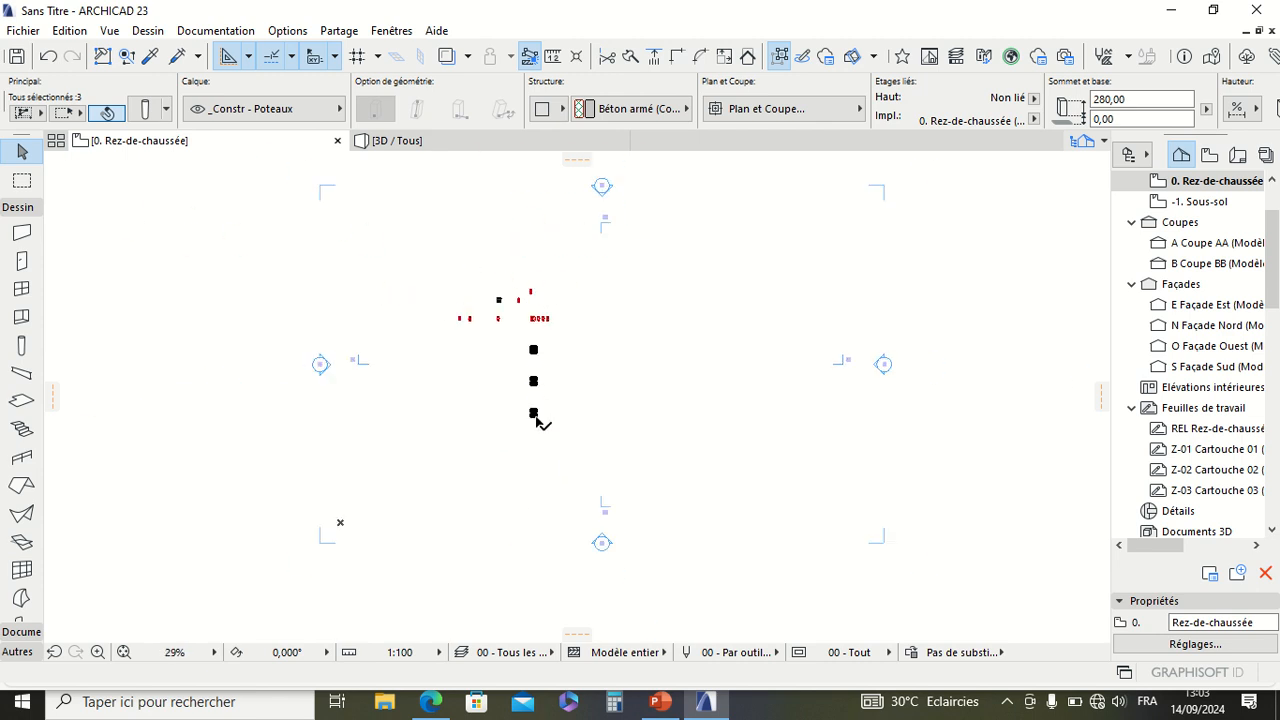
scroll(536, 420, up, 4)
scroll(516, 416, down, 1)
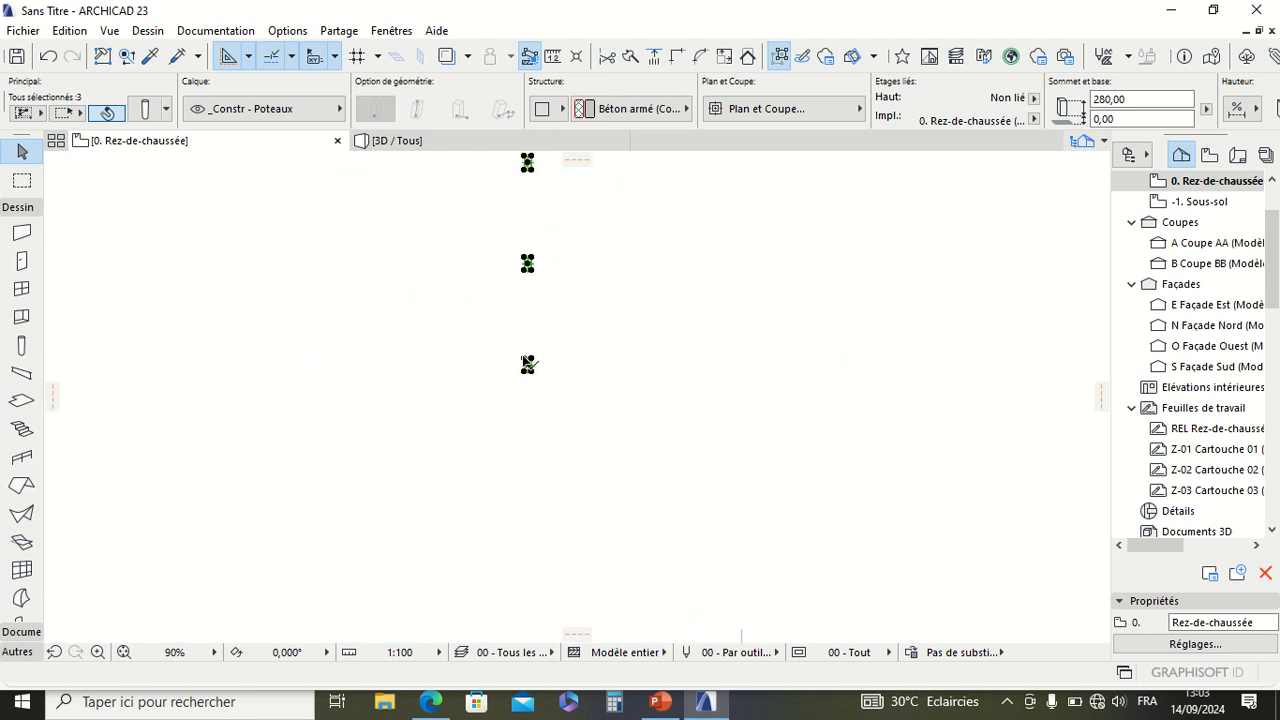
scroll(561, 448, down, 4)
scroll(571, 320, up, 3)
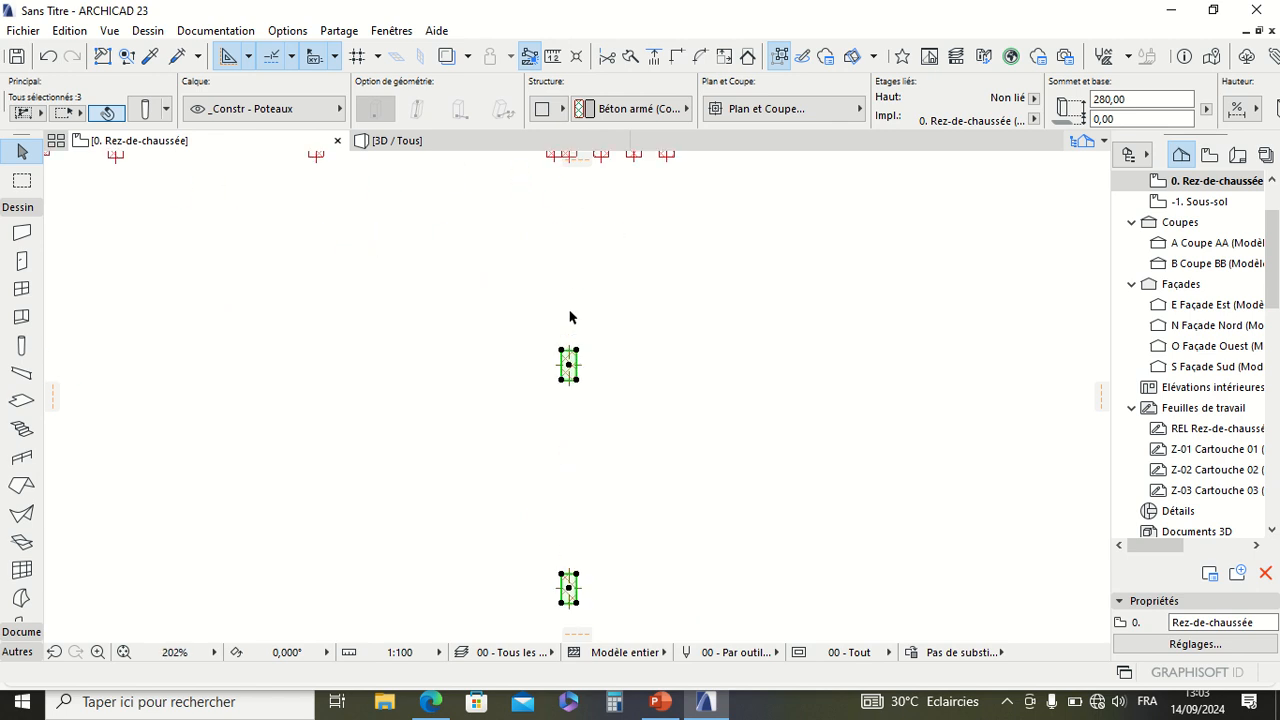
scroll(571, 320, down, 3)
scroll(572, 331, up, 2)
scroll(573, 331, down, 6)
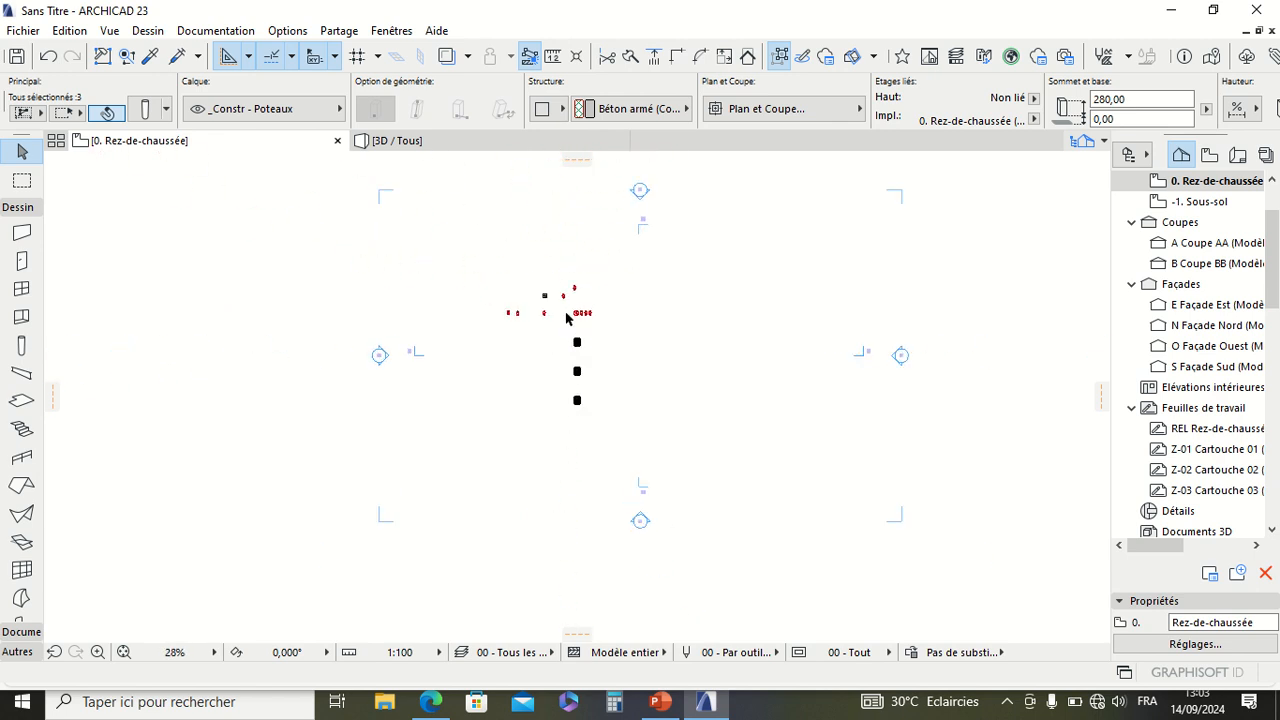
scroll(570, 380, up, 5)
scroll(562, 535, up, 12)
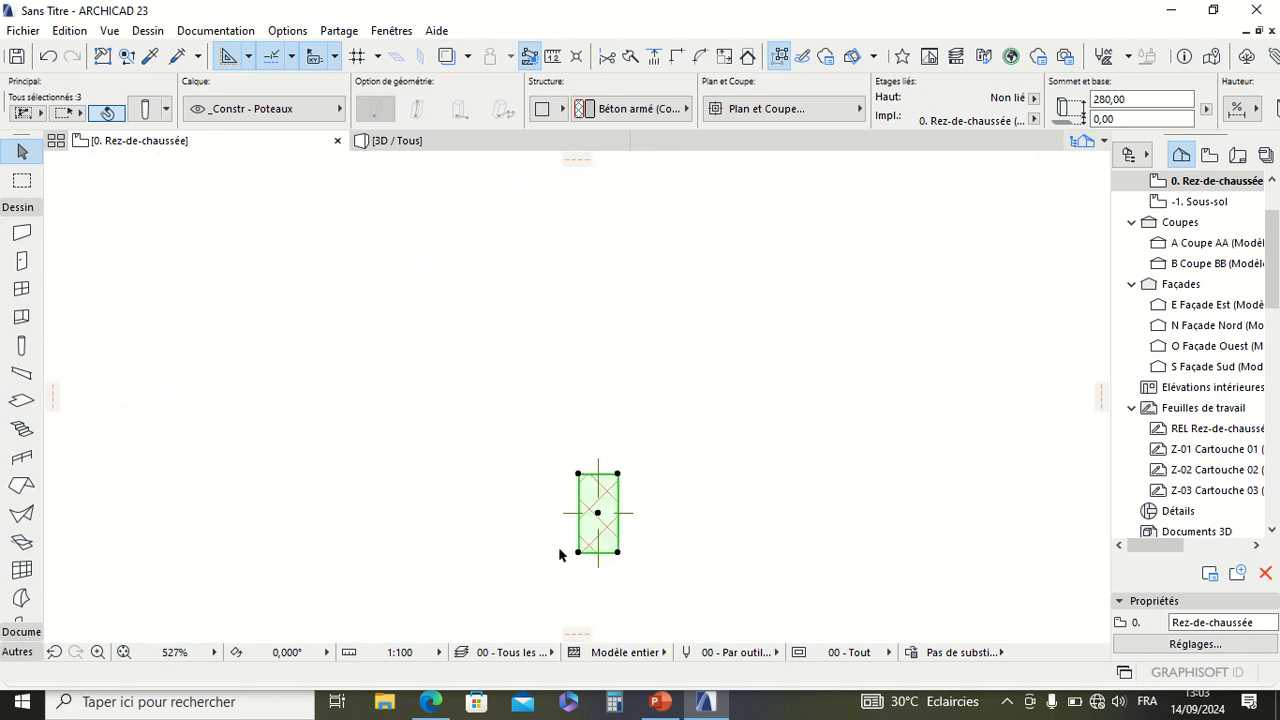
key(Escape)
Step: Review the overall layout of all the columns on the ground floor plan
scroll(648, 495, down, 12)
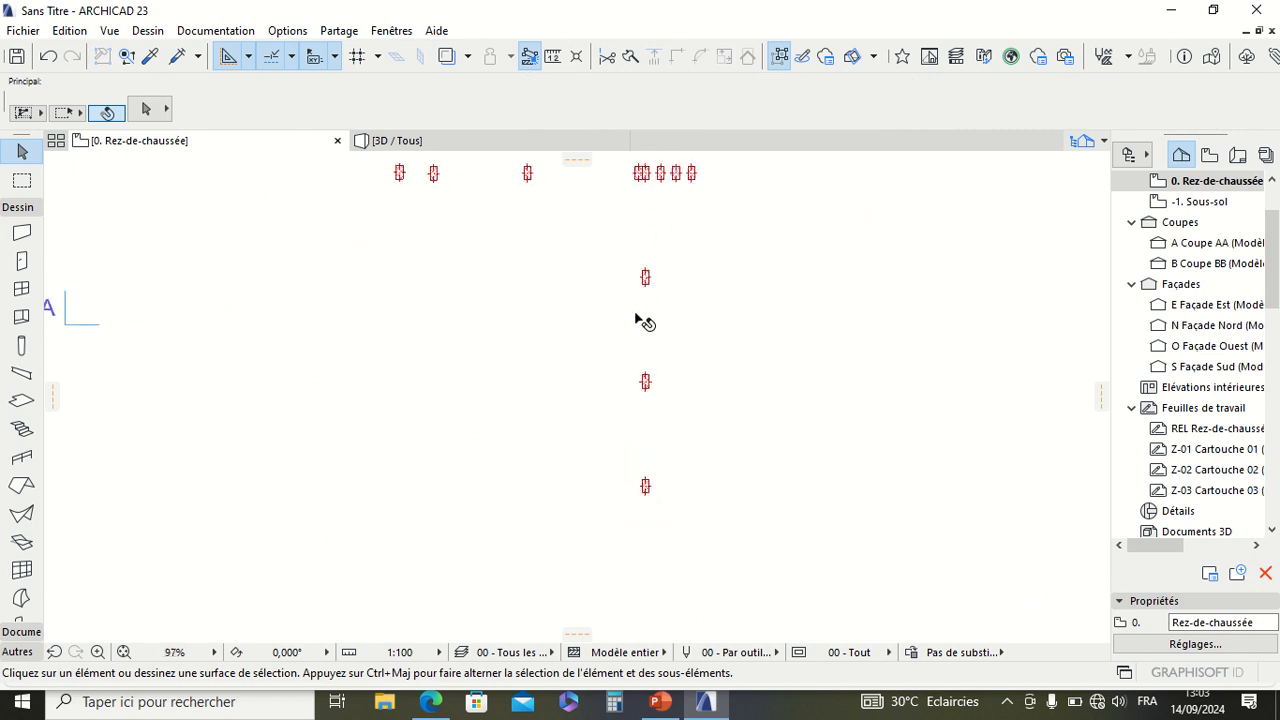
scroll(640, 320, up, 5)
scroll(634, 314, down, 5)
scroll(640, 280, down, 4)
scroll(600, 300, up, 12)
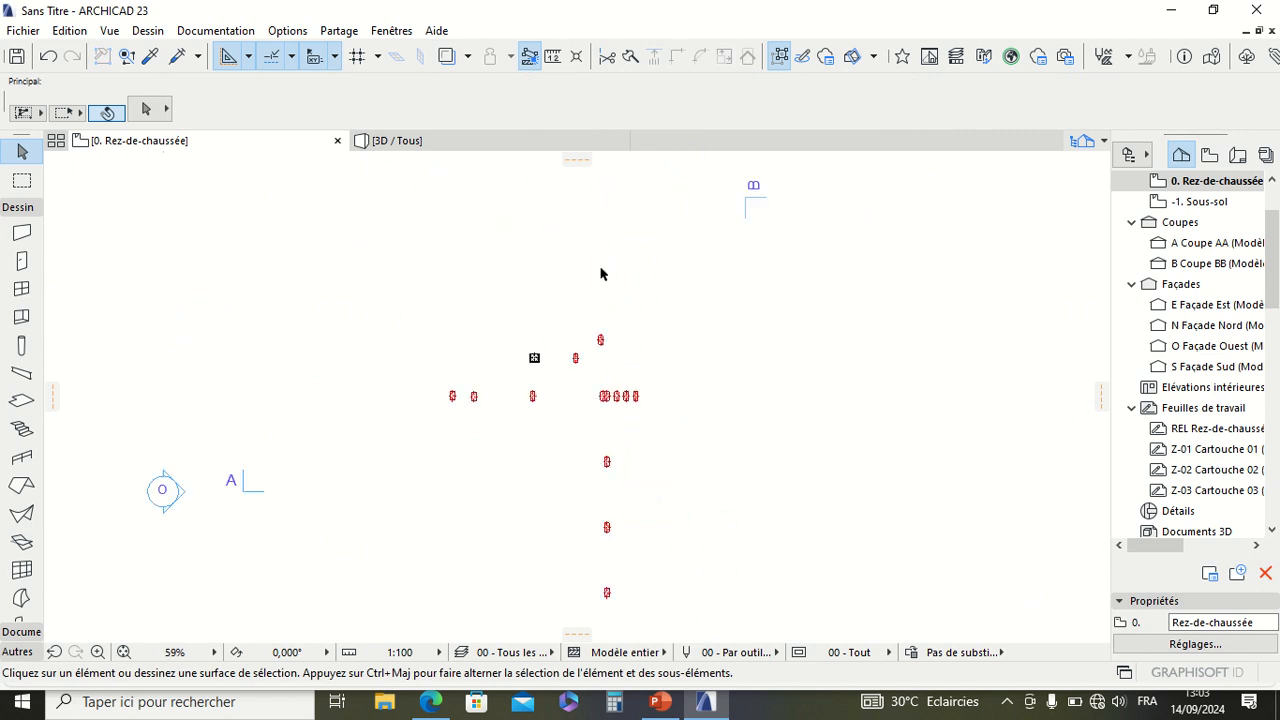
scroll(600, 375, down, 5)
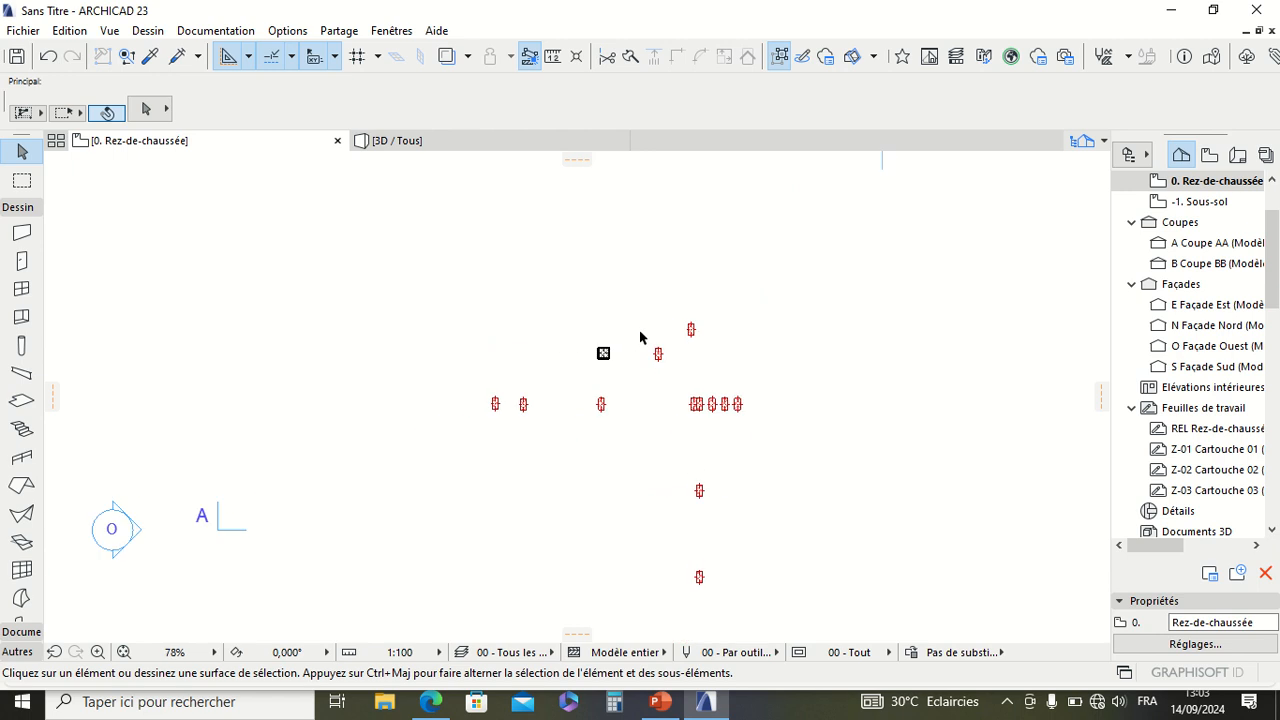
scroll(530, 400, up, 10)
scroll(530, 405, down, 6)
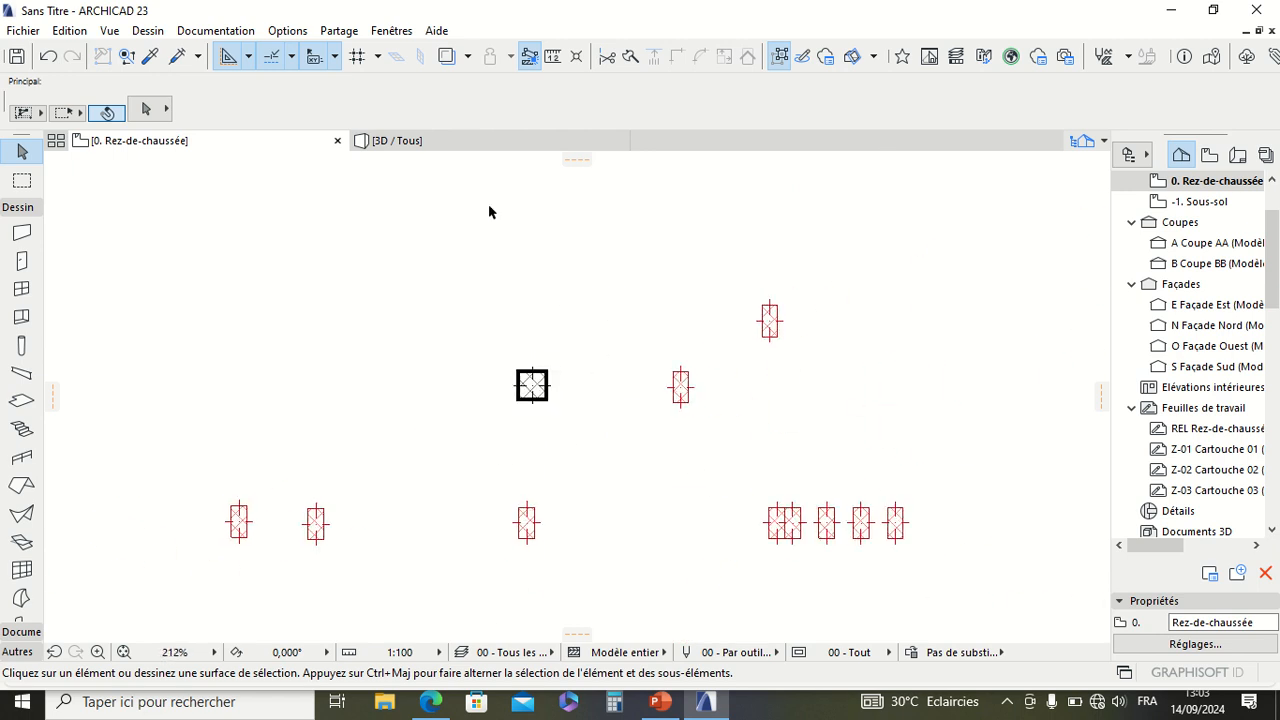
Step: Open the 3D view and examine the whole set of columns in perspective
click(415, 145)
scroll(620, 295, down, 10)
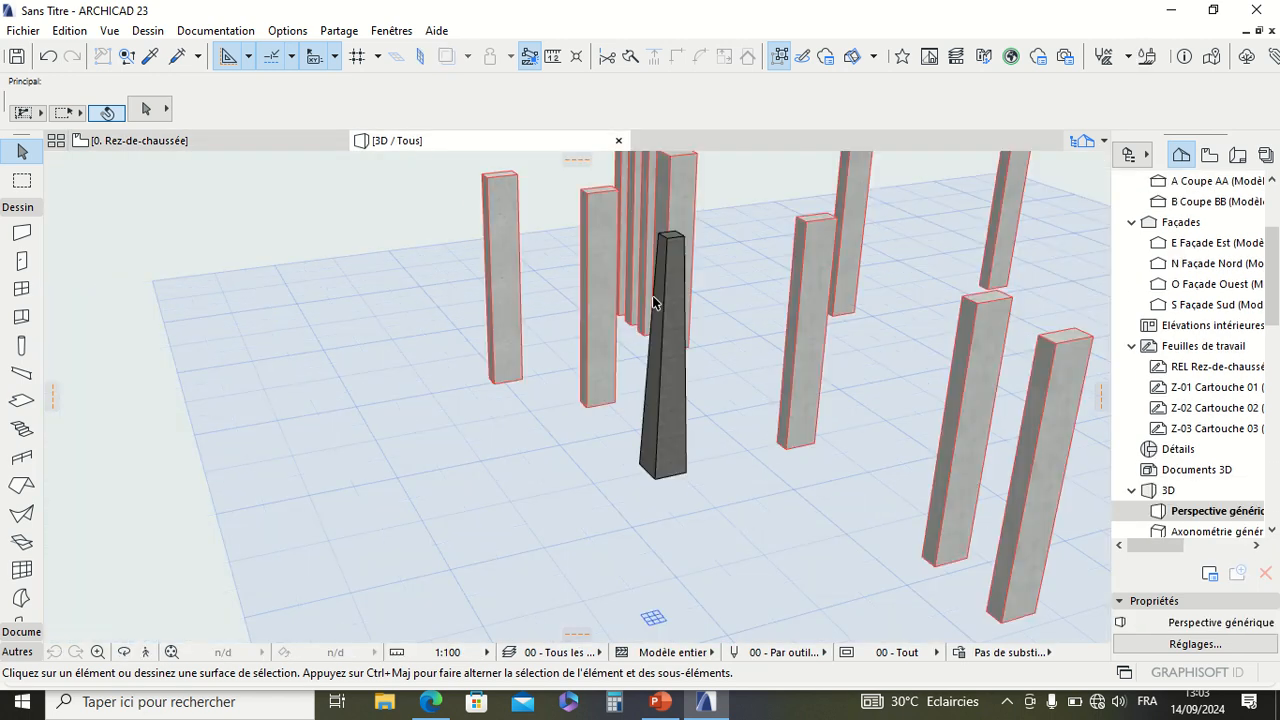
scroll(684, 300, up, 5)
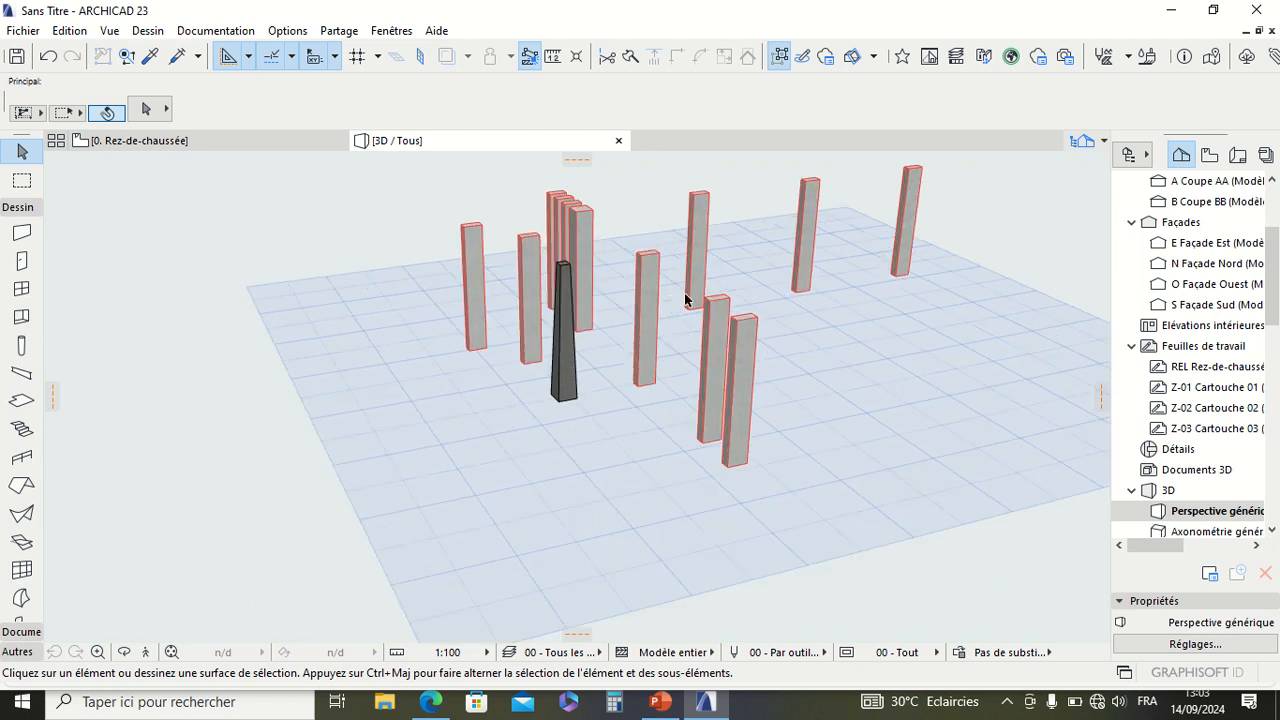
Step: Orbit around the columns in the 3D perspective and examine the column tops and red outlines up close
scroll(688, 300, down, 5)
right_click(996, 218)
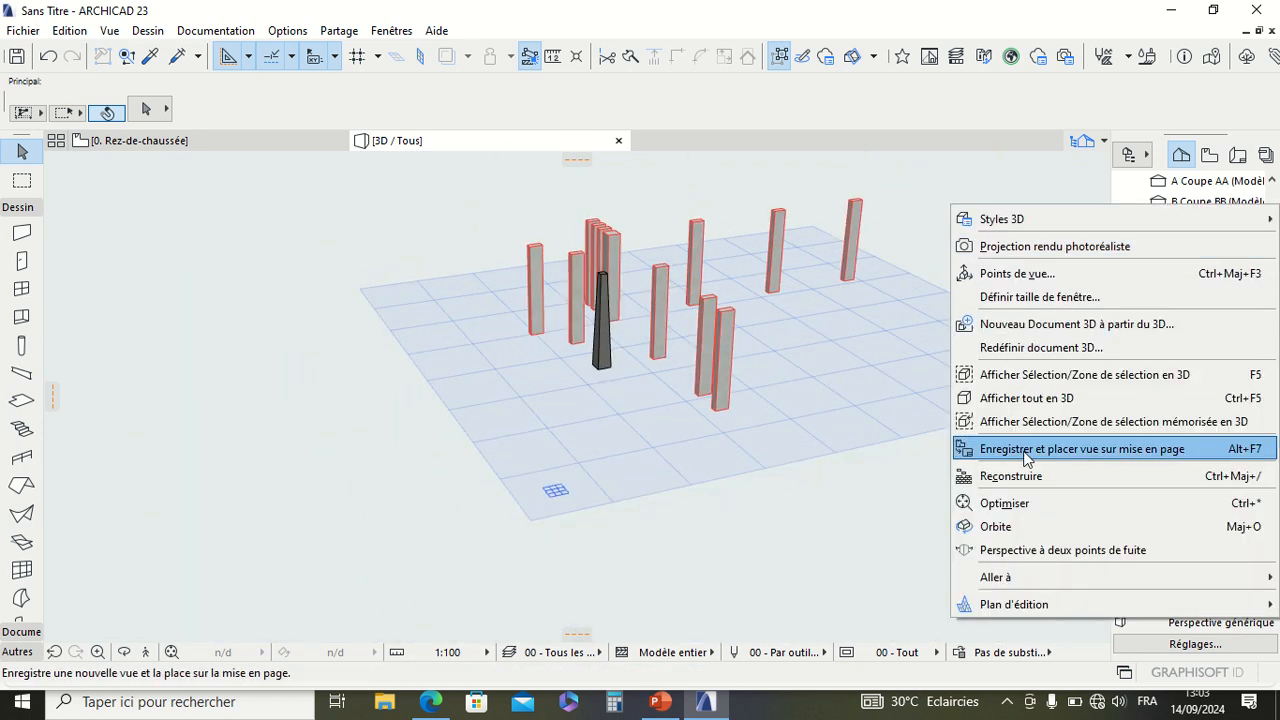
click(1011, 514)
drag(905, 438, 835, 302)
scroll(835, 302, up, 2)
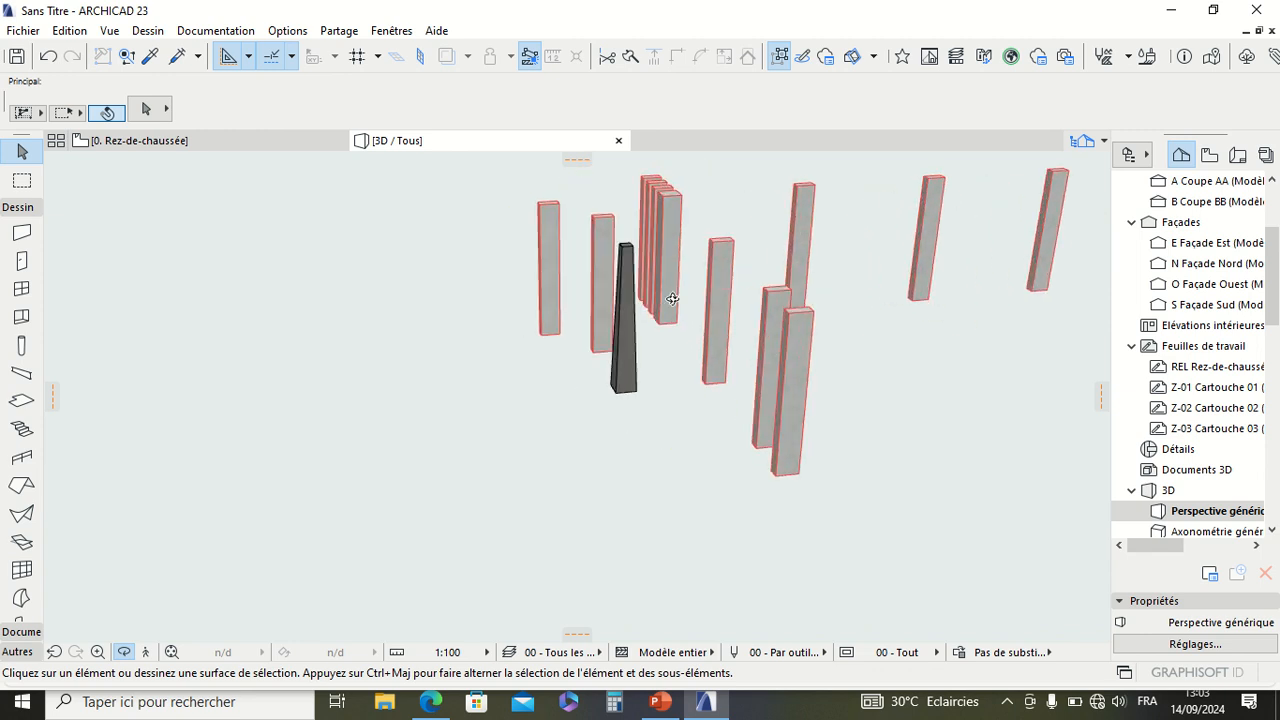
scroll(754, 251, up, 4)
scroll(675, 212, up, 2)
scroll(670, 210, up, 2)
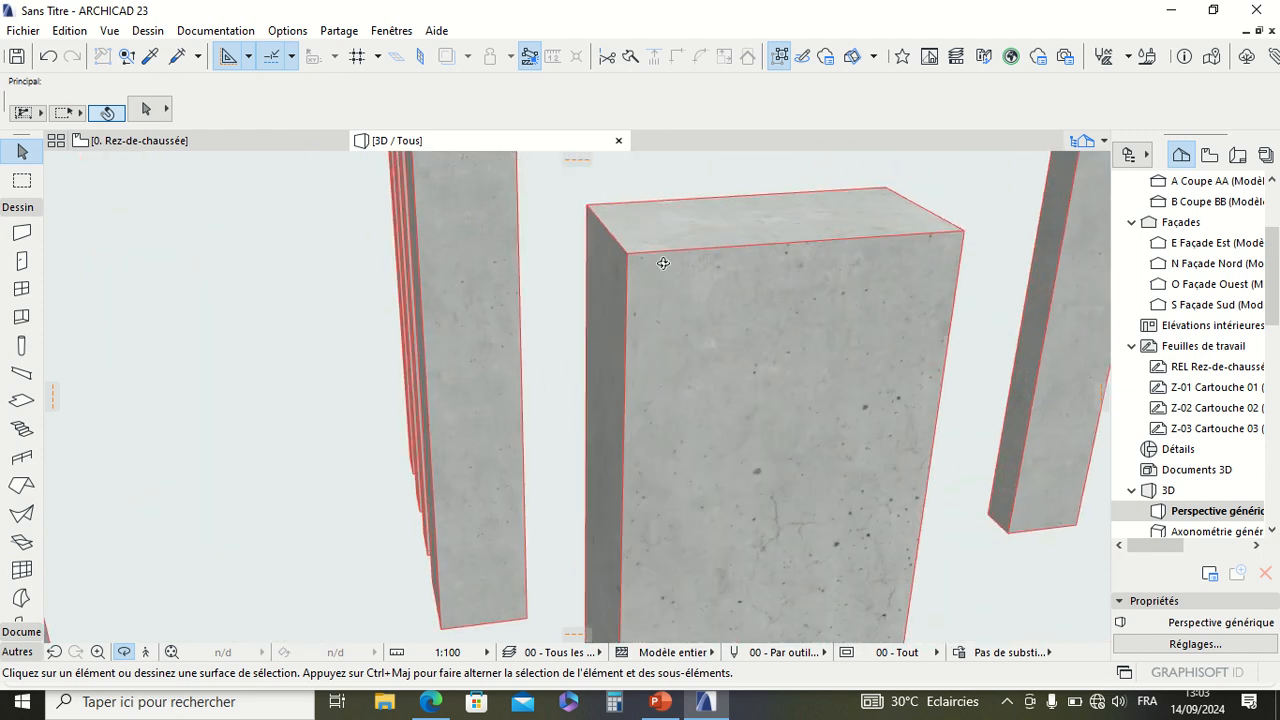
scroll(708, 272, down, 4)
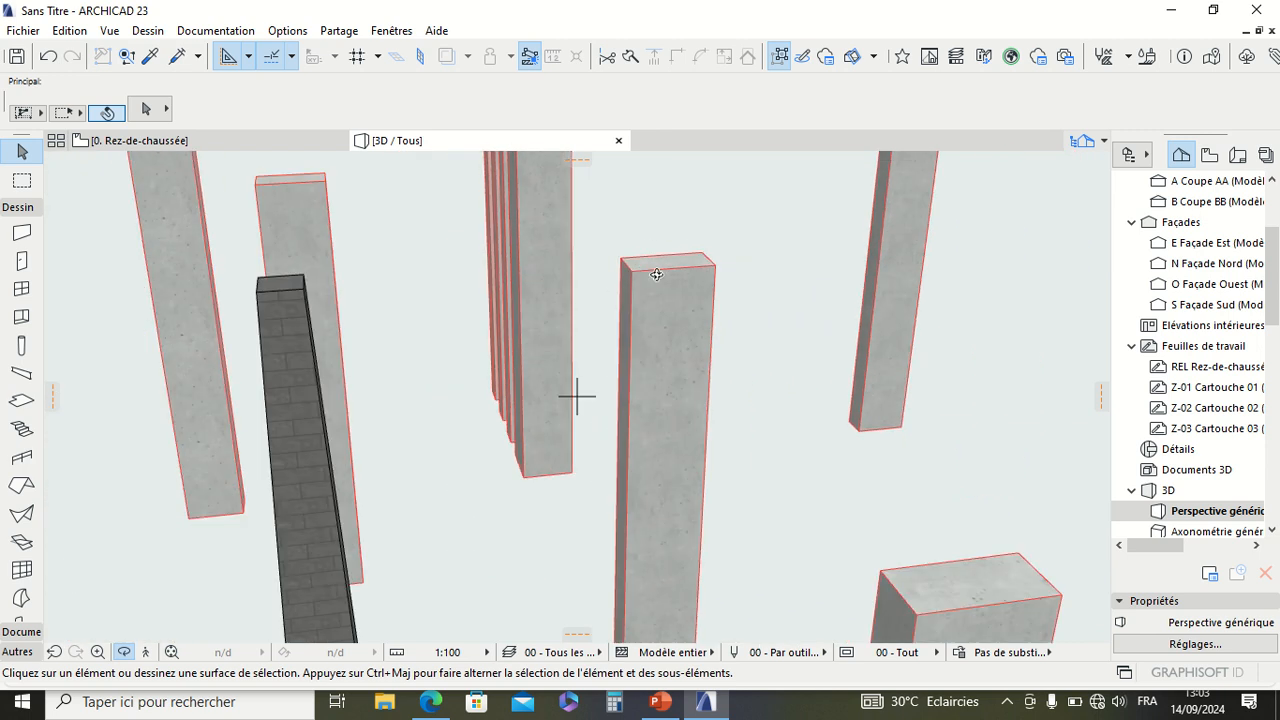
scroll(688, 300, up, 1)
scroll(660, 334, down, 3)
scroll(647, 279, down, 2)
scroll(655, 286, up, 3)
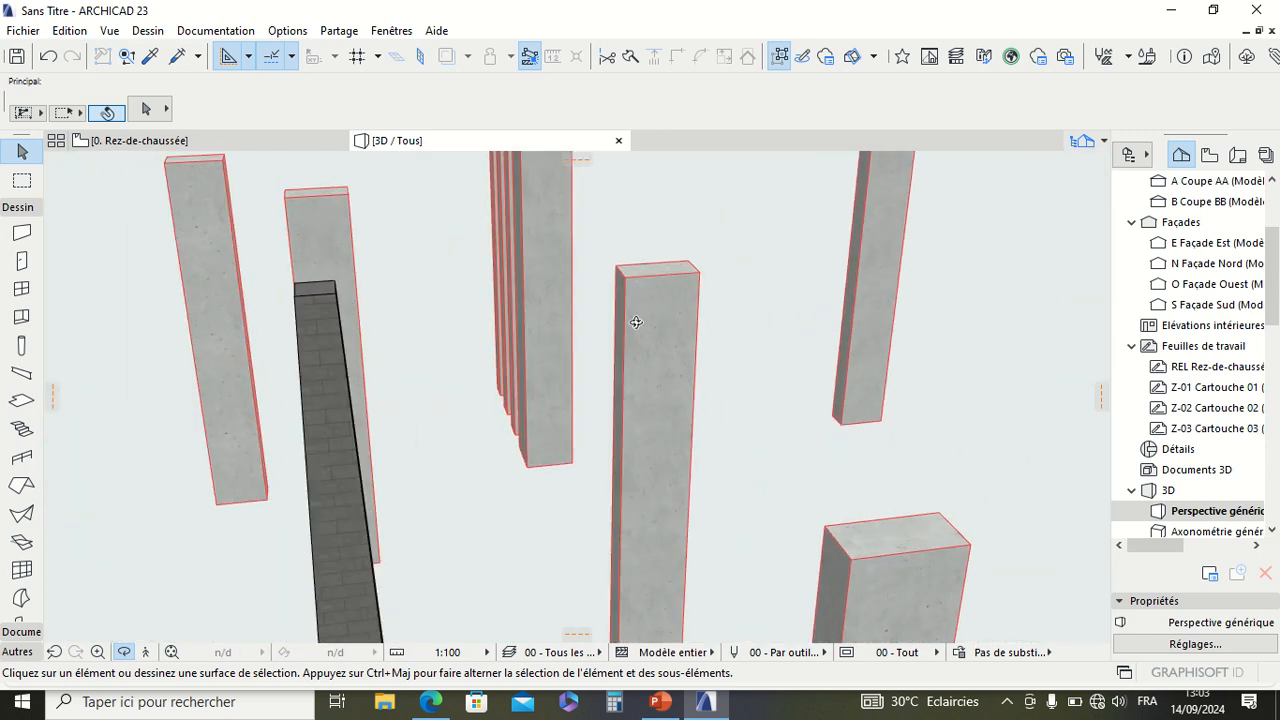
scroll(635, 322, down, 5)
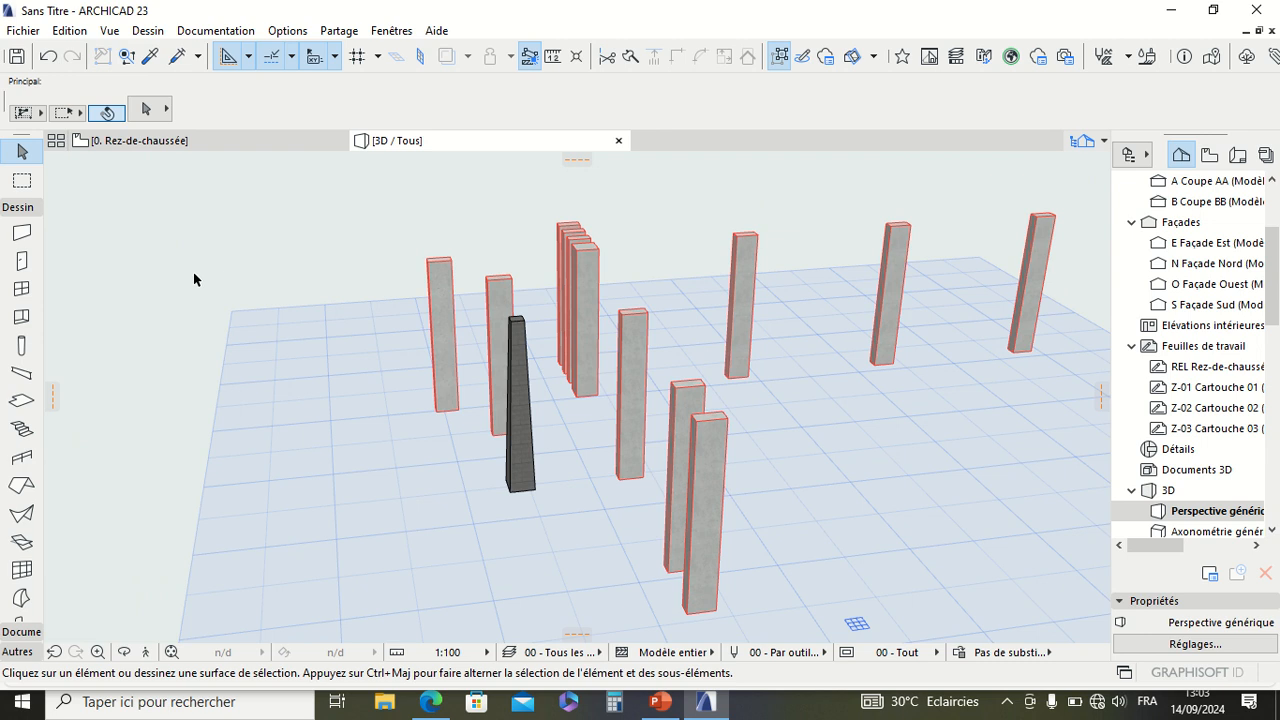
Step: Select all the columns and turn off Afficher contours in the 04 - Textures simplifiées 3D style, and deselect them
click(21, 345)
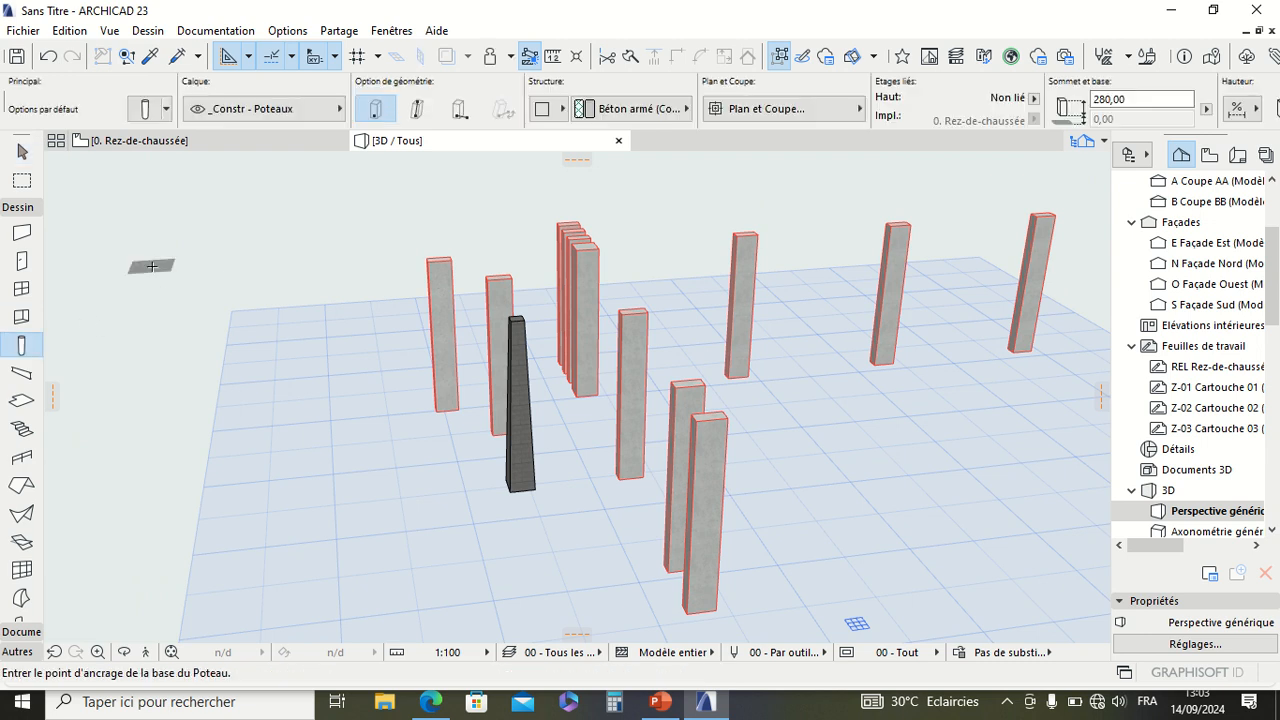
key(ctrl+a)
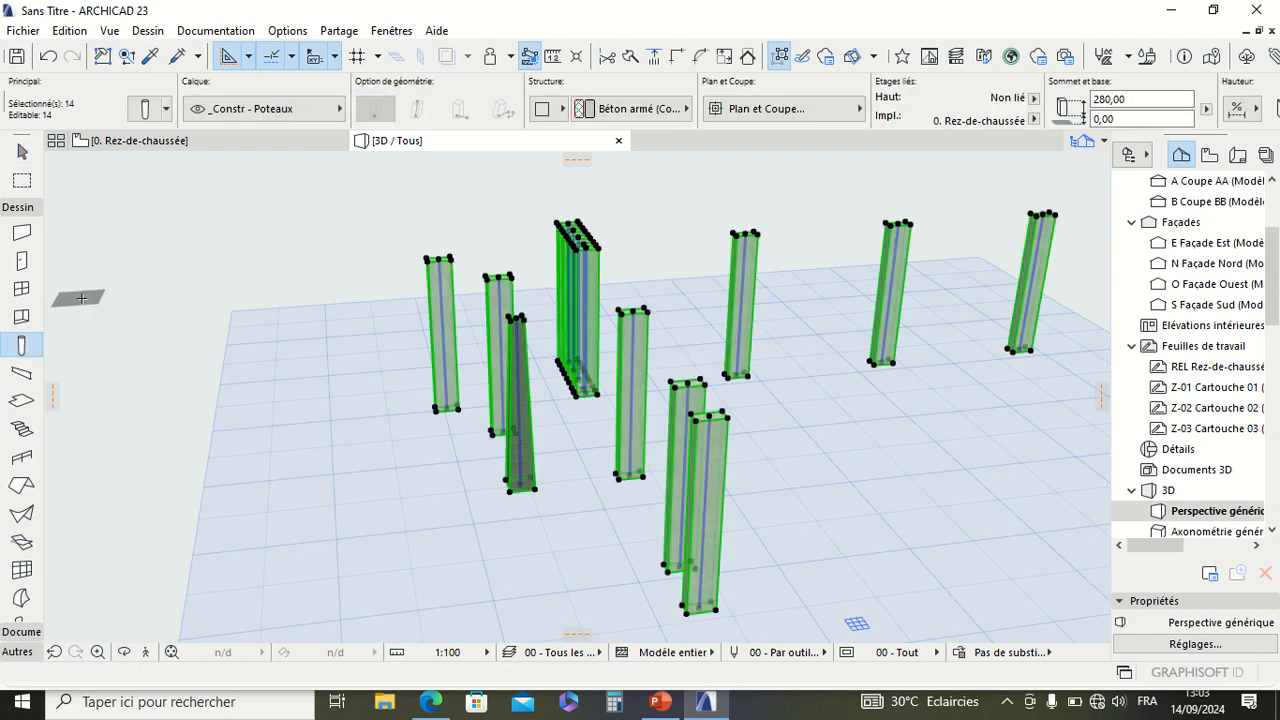
click(143, 32)
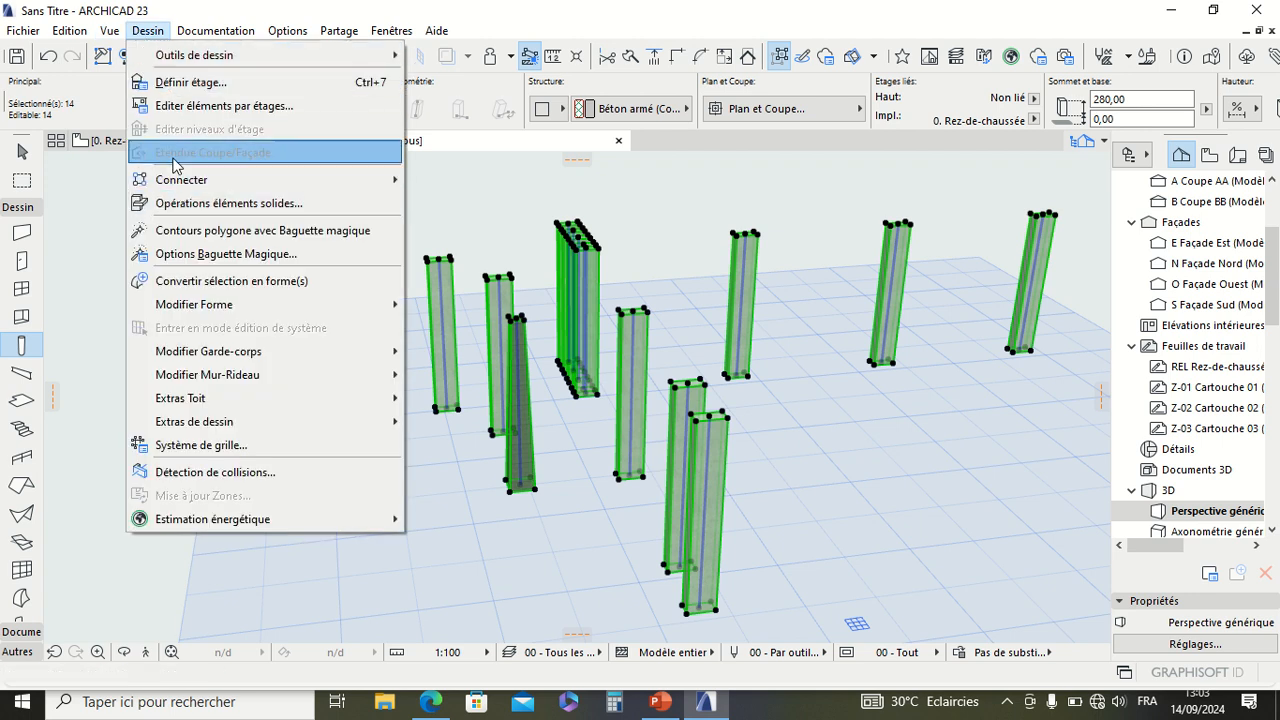
click(112, 38)
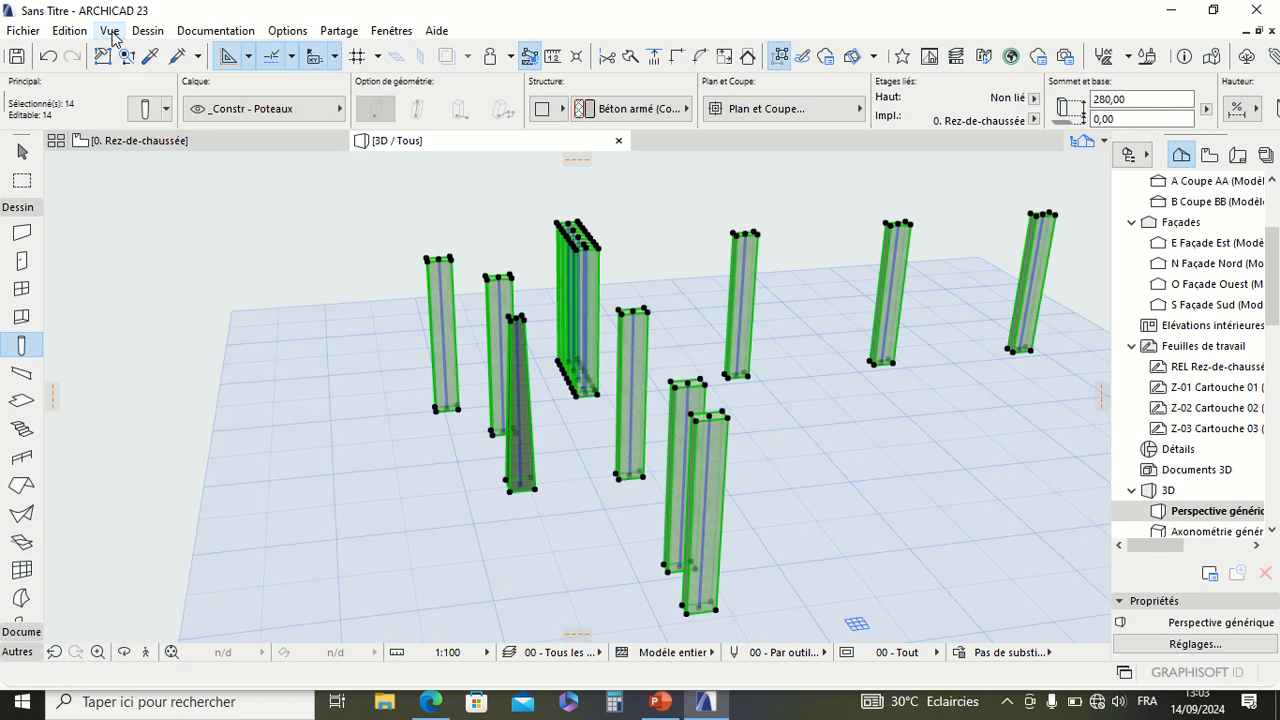
click(111, 33)
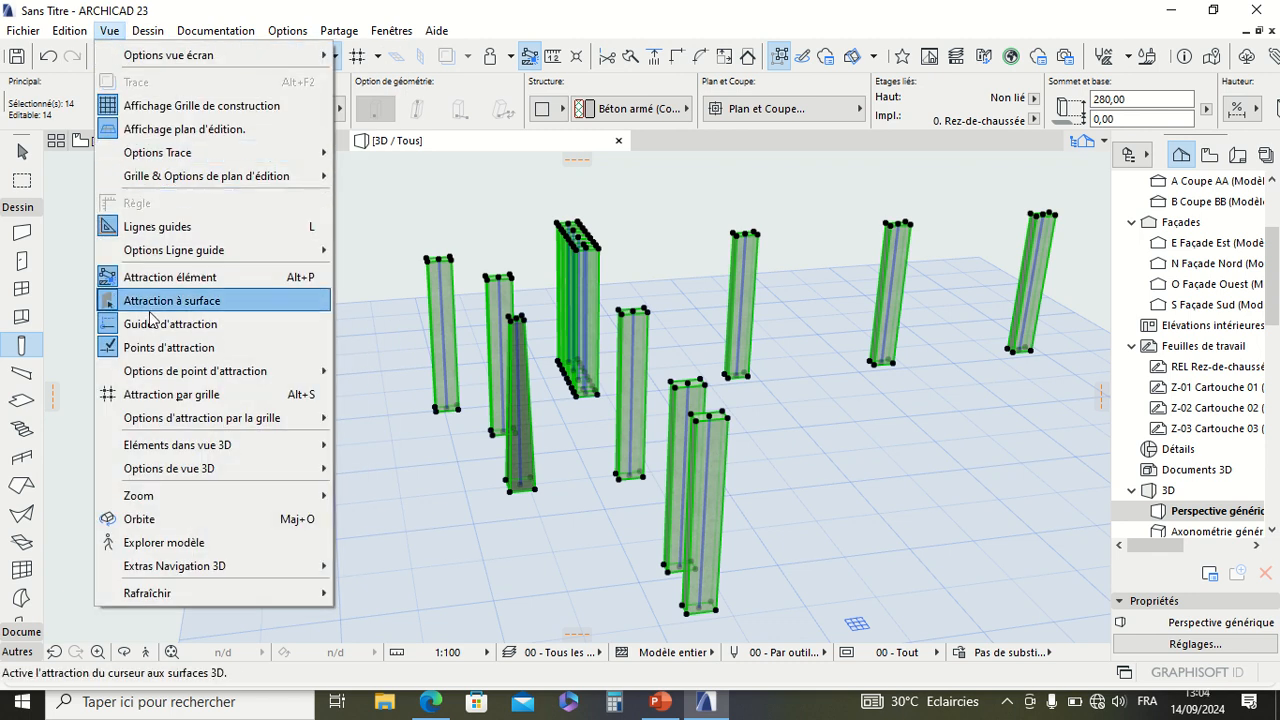
mouse_move(160, 480)
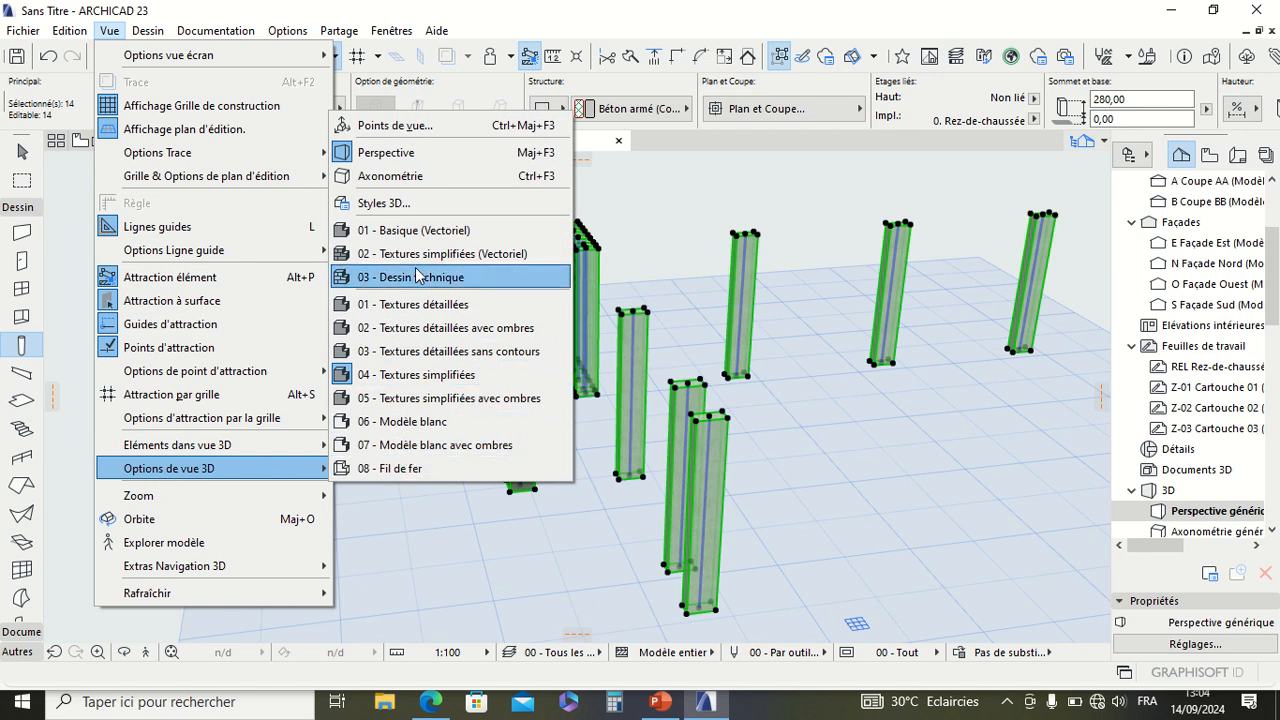
click(410, 204)
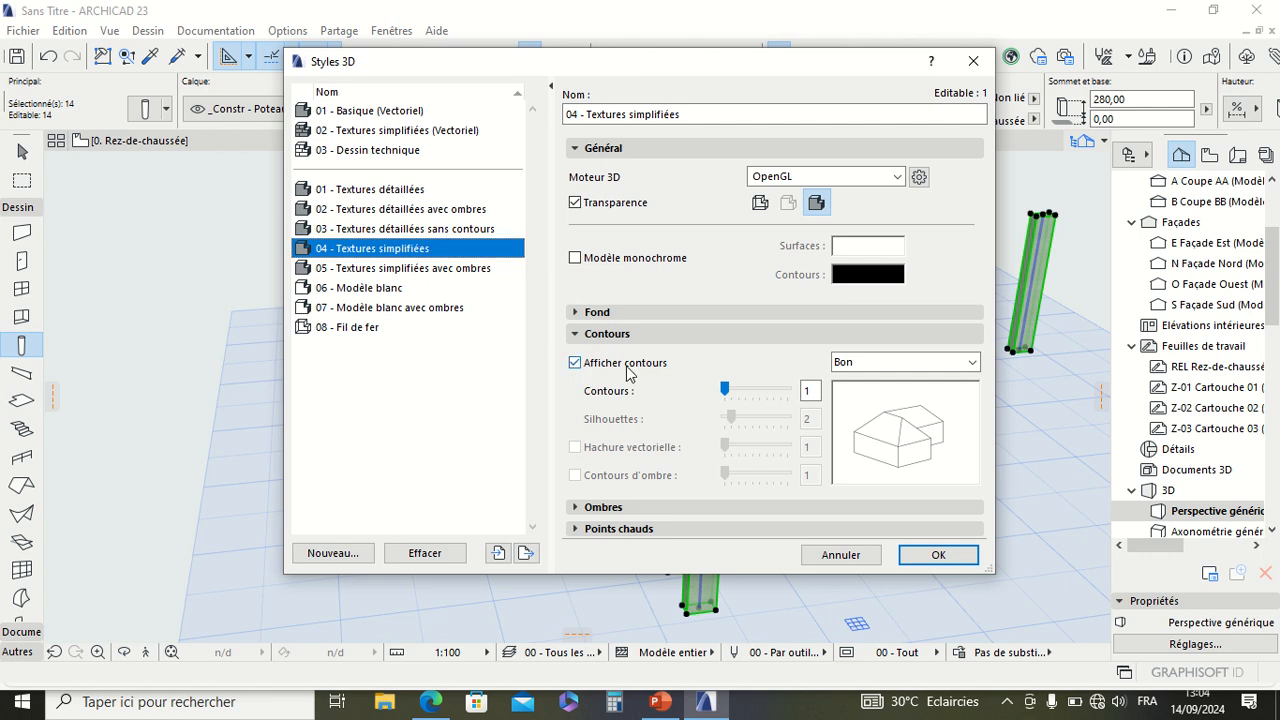
click(573, 365)
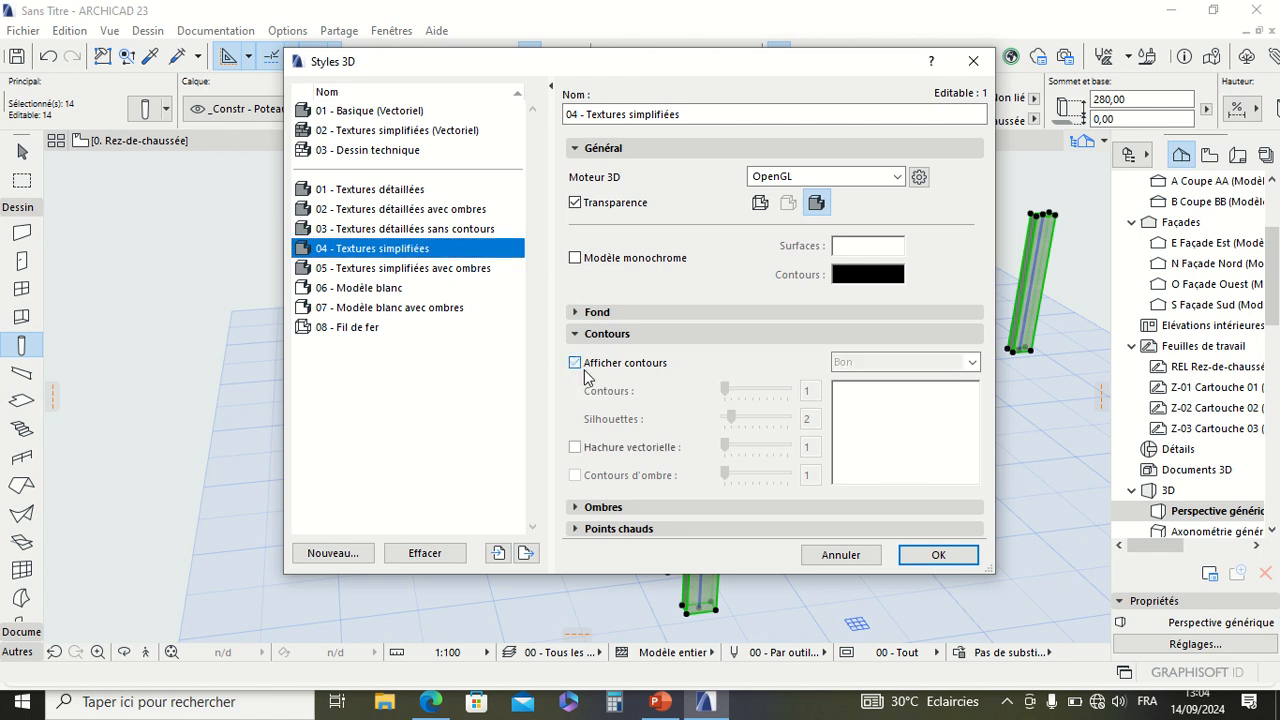
click(932, 556)
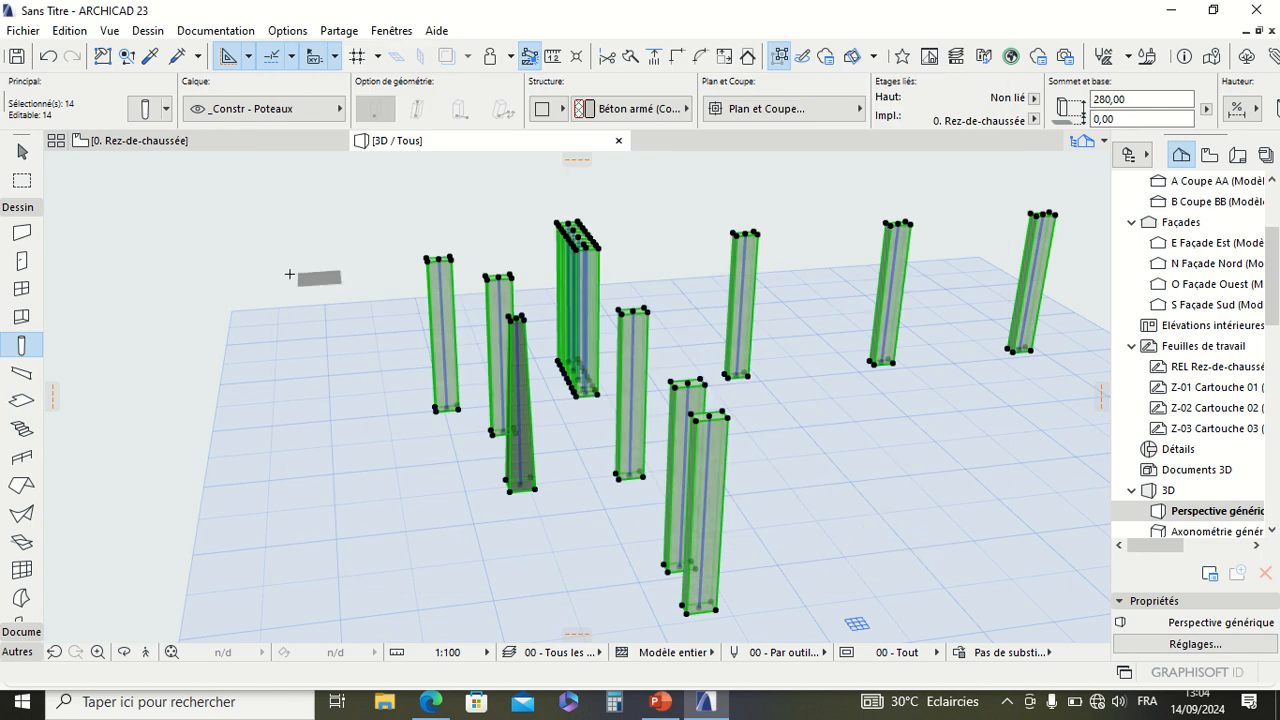
key(Escape)
key(Escape)
Step: Examine the columns without contours from different distances and angles in the 3D perspective
scroll(265, 264, down, 4)
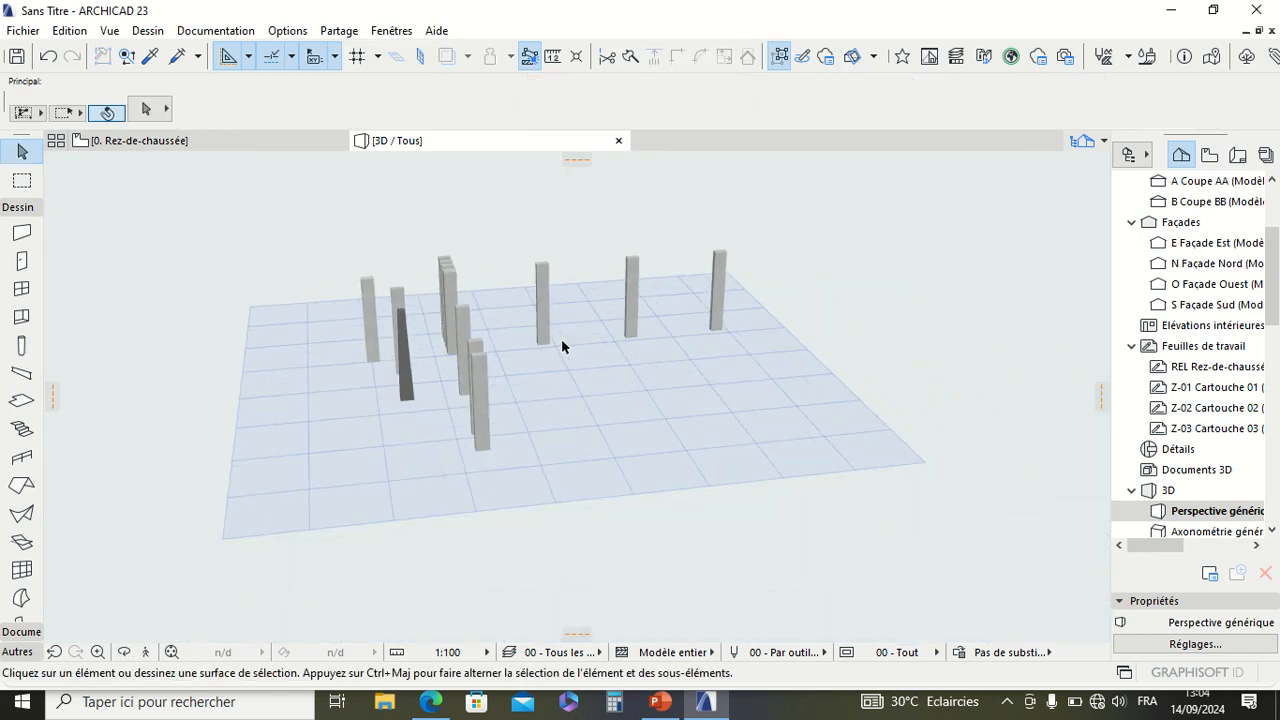
scroll(561, 338, down, 2)
scroll(509, 316, up, 2)
scroll(488, 375, up, 1)
scroll(510, 360, down, 3)
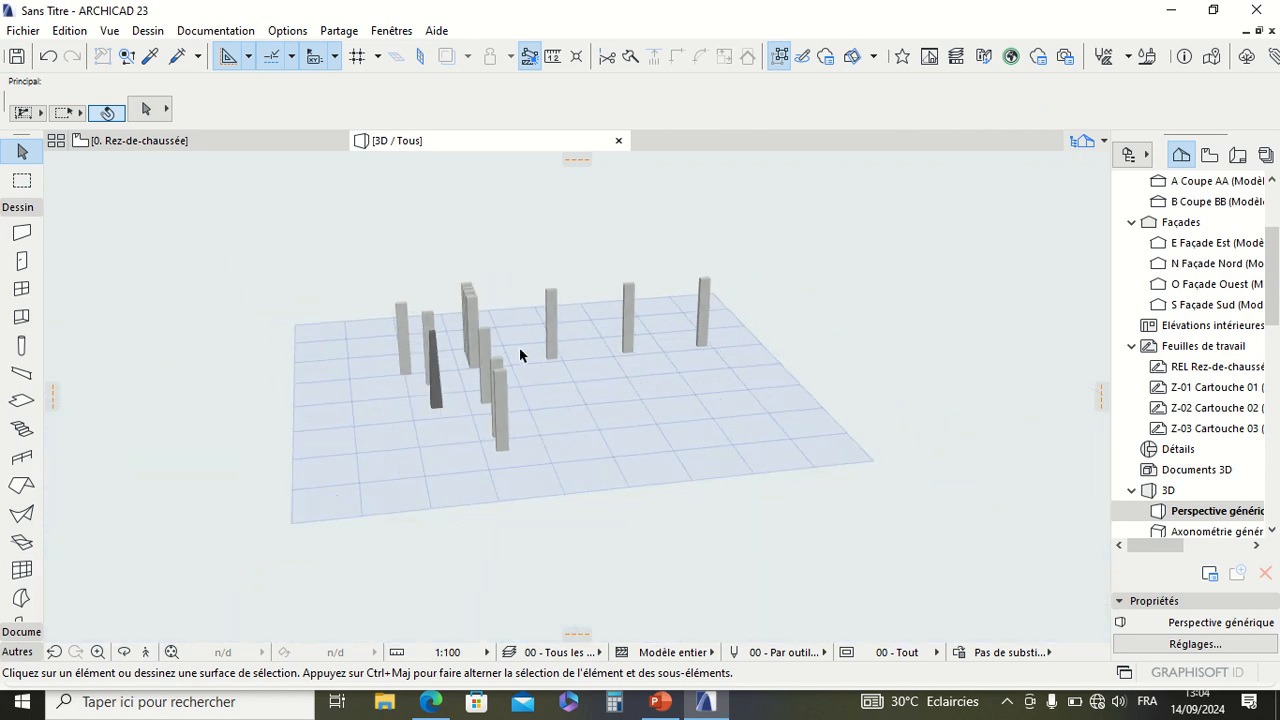
right_click(783, 265)
click(810, 580)
drag(614, 446, 236, 354)
key(Escape)
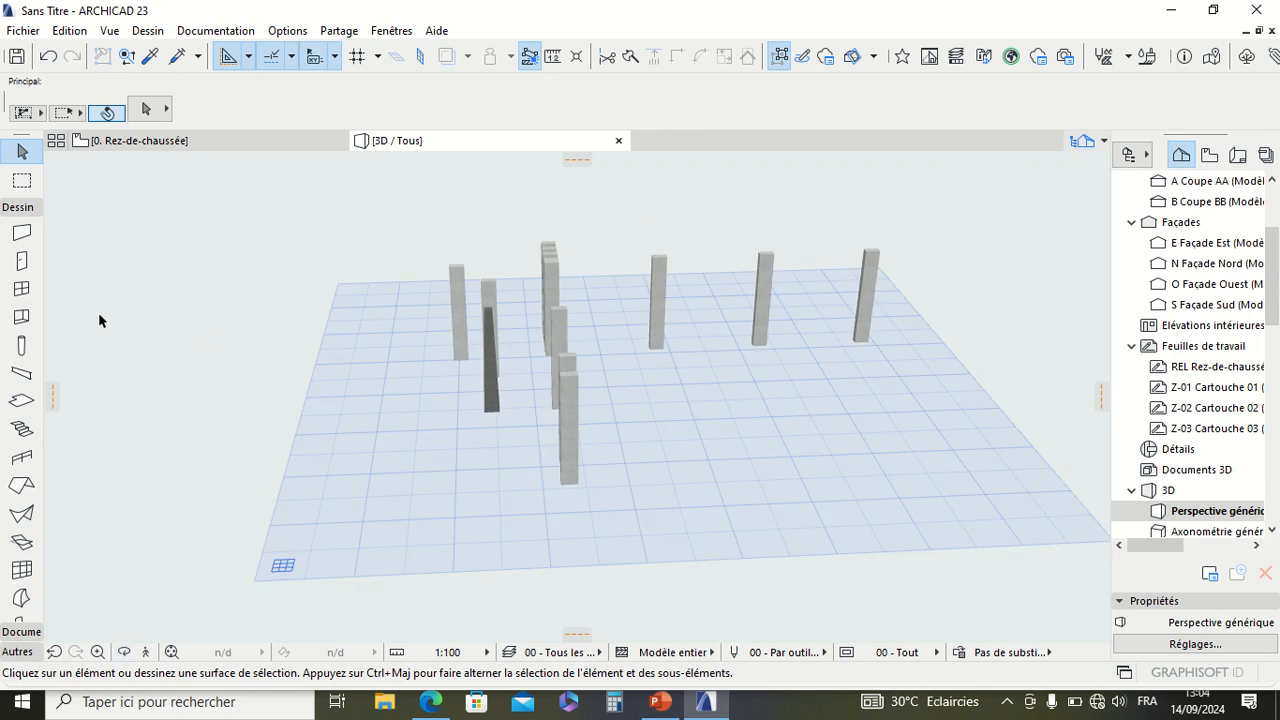
Step: Select all the columns again and turn on Afficher contours in the 04 - Textures simplifiées 3D style, and clear the selection
click(22, 346)
key(ctrl+a)
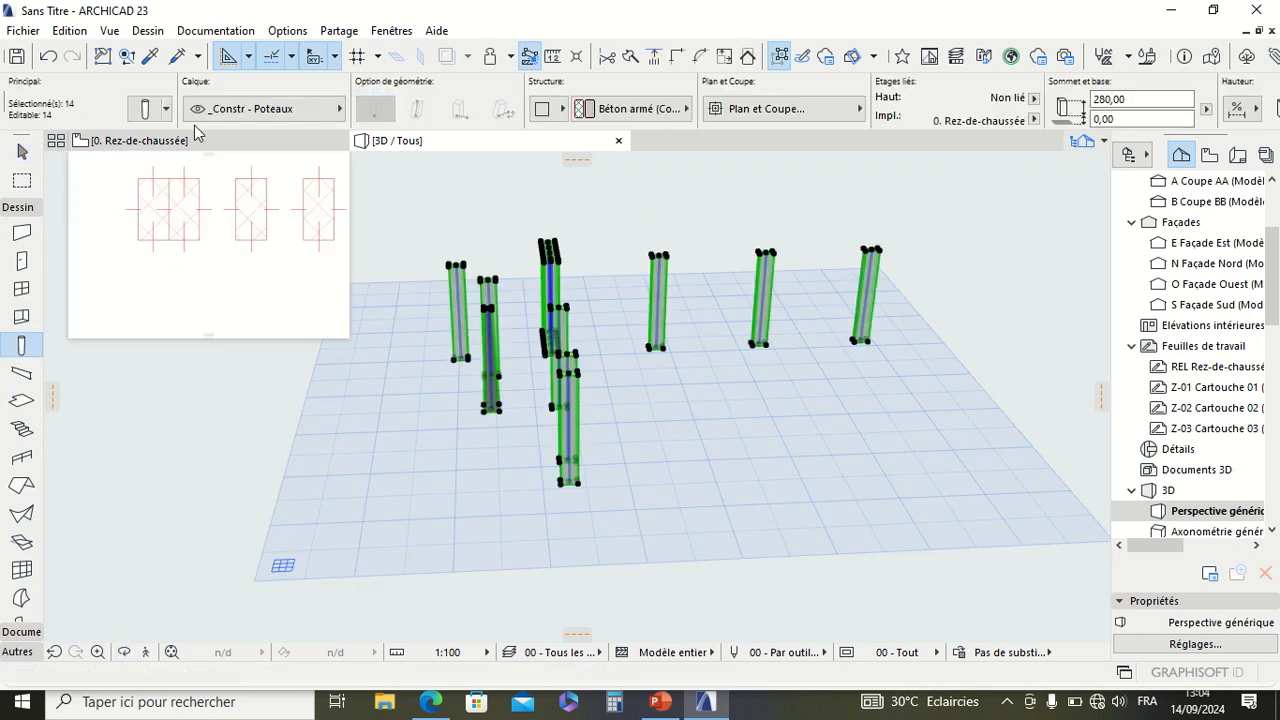
click(110, 32)
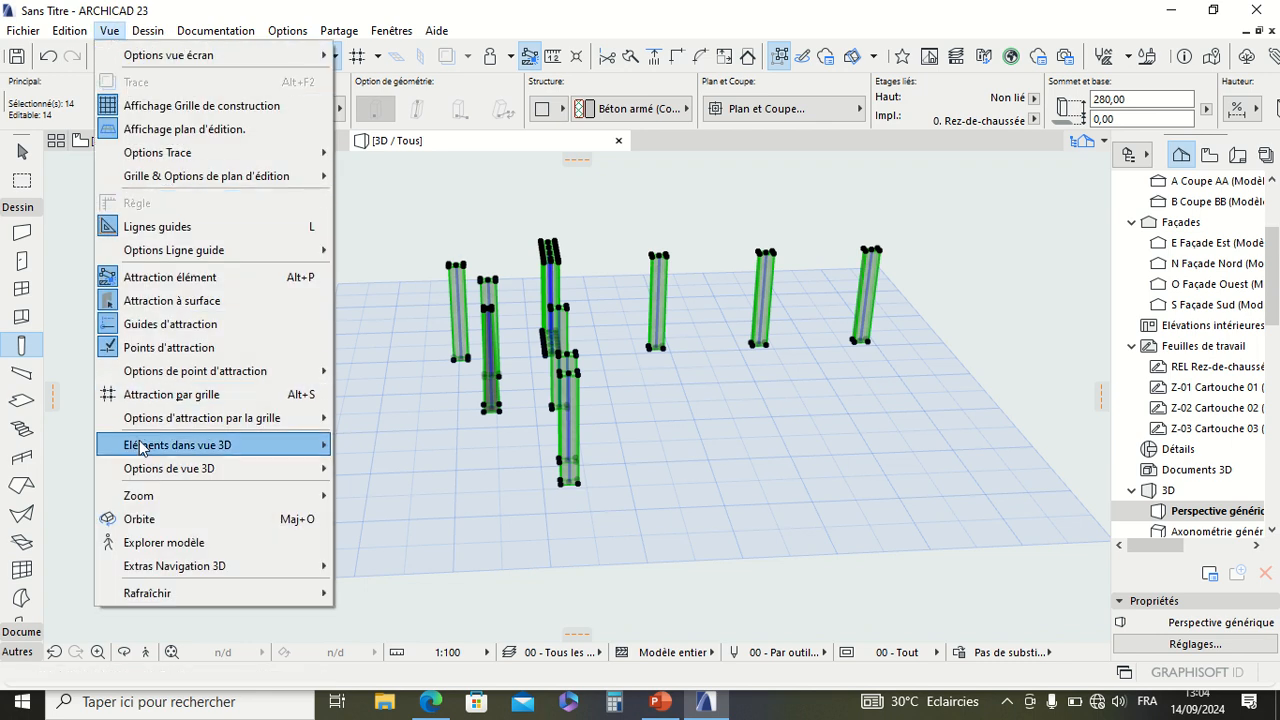
mouse_move(163, 478)
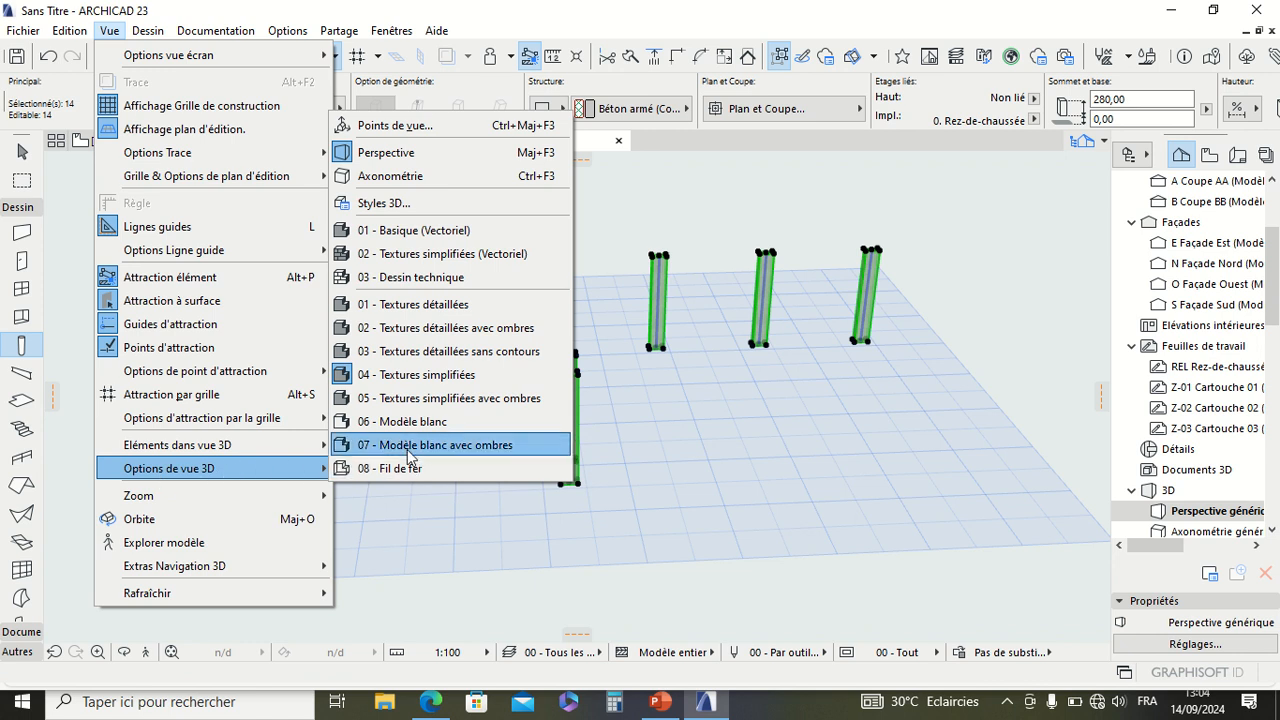
click(405, 207)
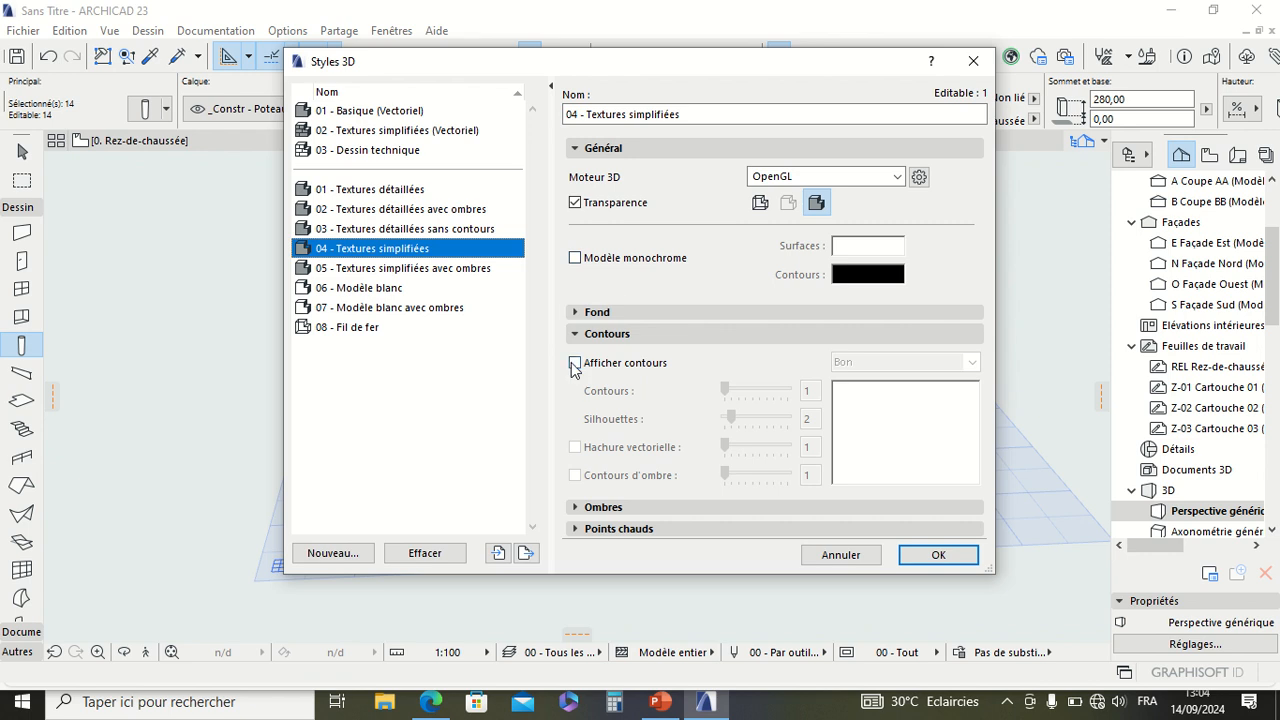
click(575, 365)
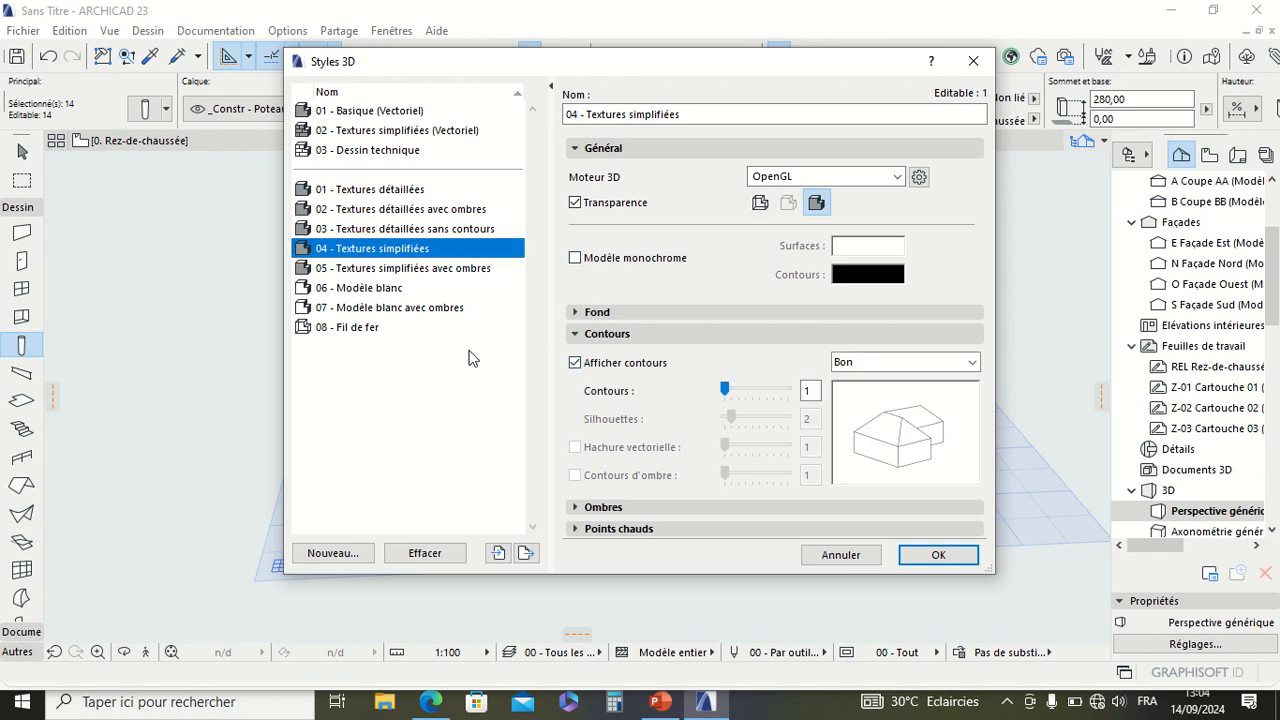
click(932, 555)
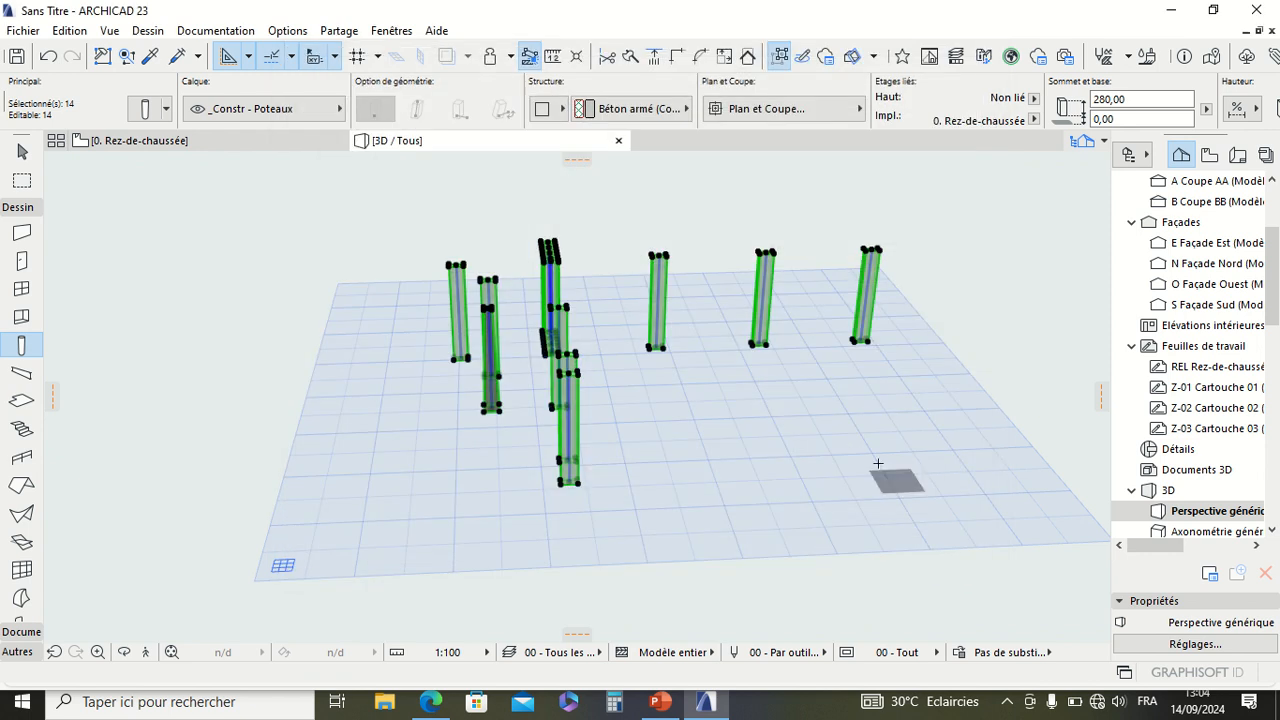
key(Escape)
key(Escape)
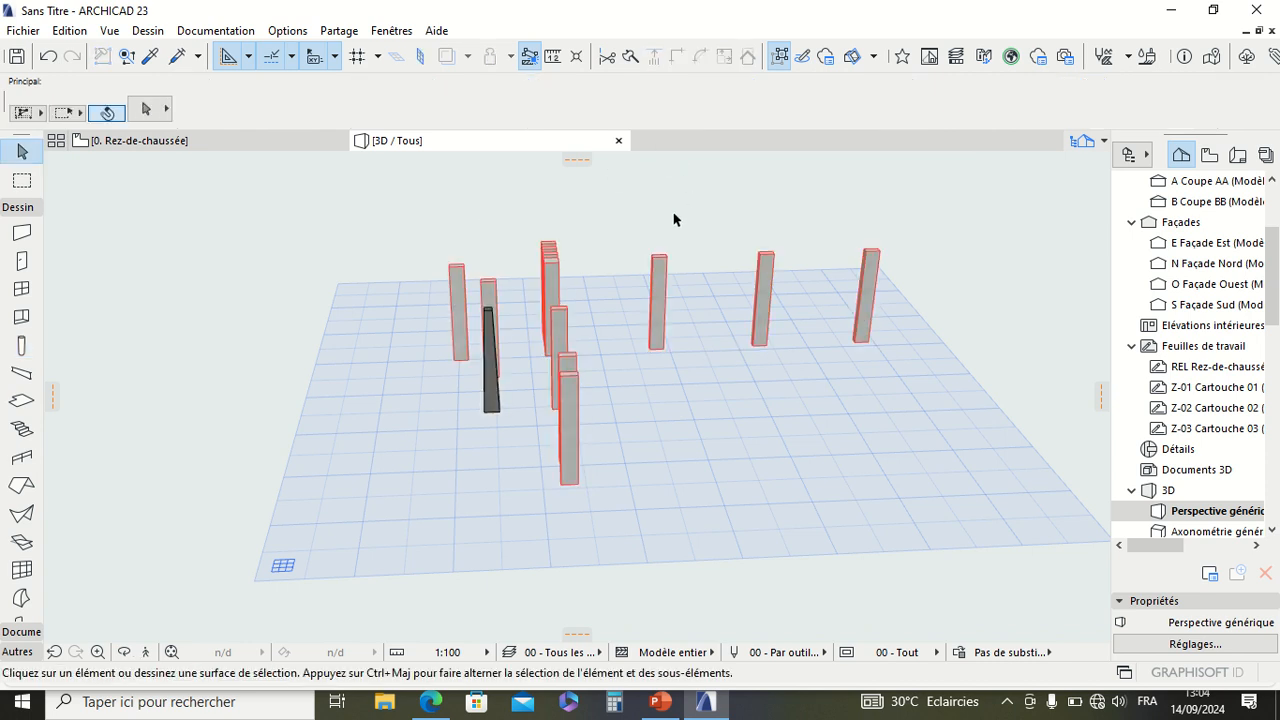
Step: Orbit around the outlined columns and examine them from several sides in the 3D perspective
scroll(640, 276, up, 4)
scroll(520, 278, down, 5)
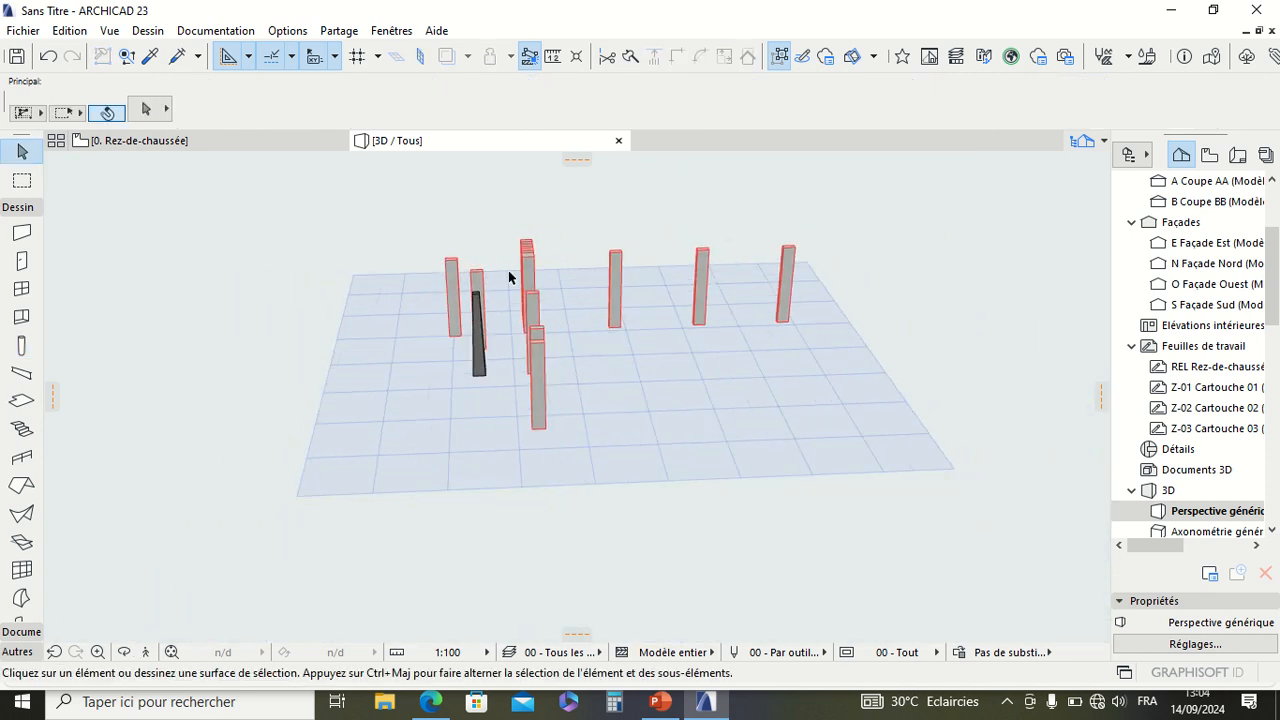
right_click(278, 232)
click(330, 543)
drag(330, 543, 826, 353)
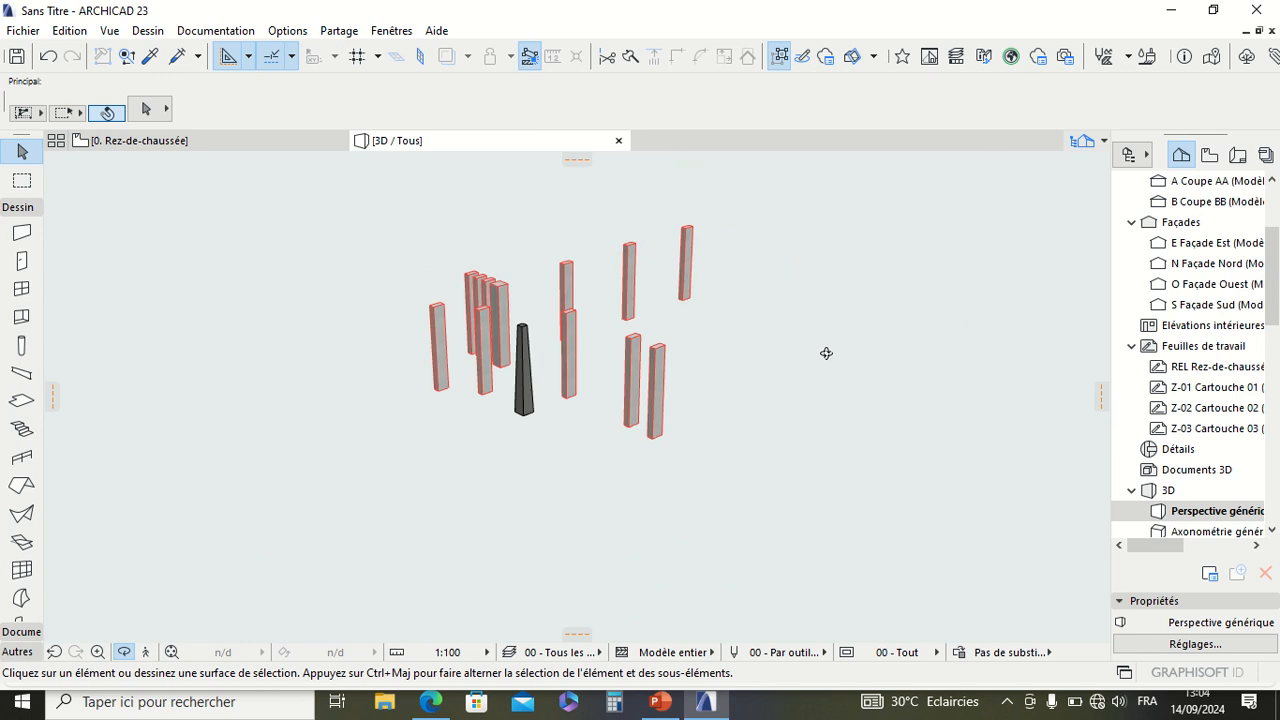
scroll(597, 363, up, 3)
scroll(680, 374, down, 6)
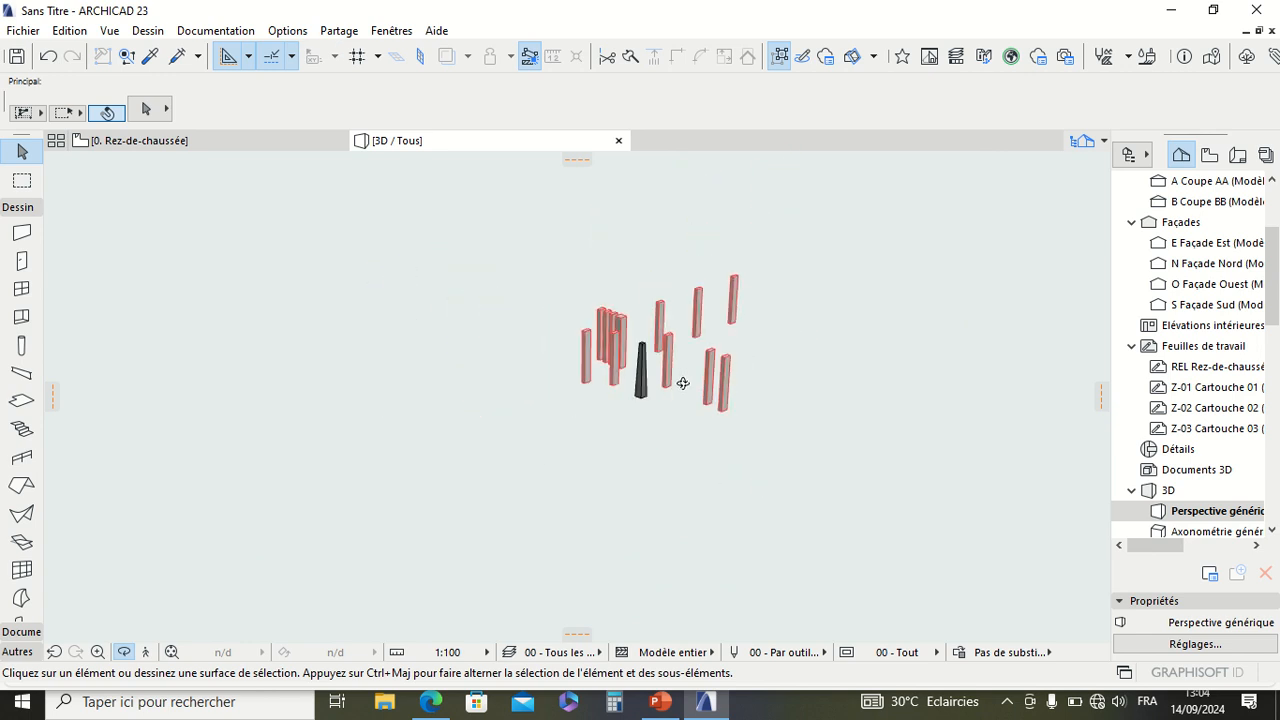
scroll(683, 383, up, 5)
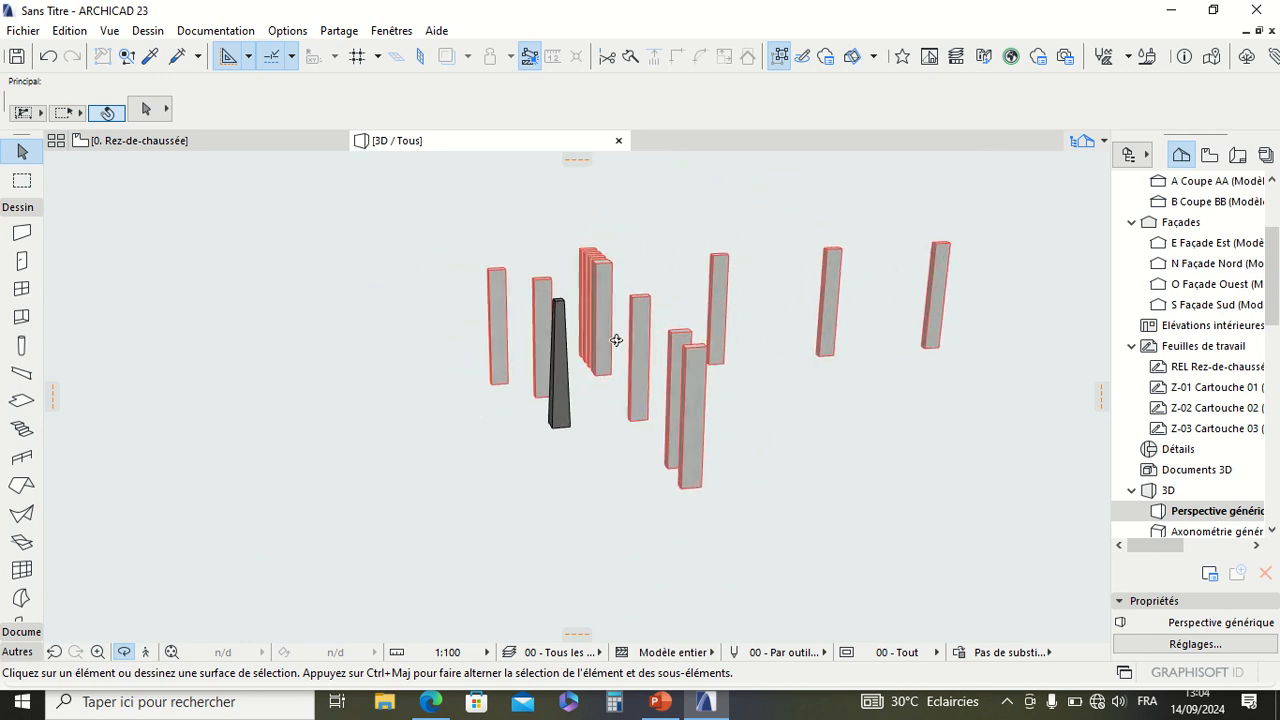
key(Escape)
scroll(374, 348, down, 1)
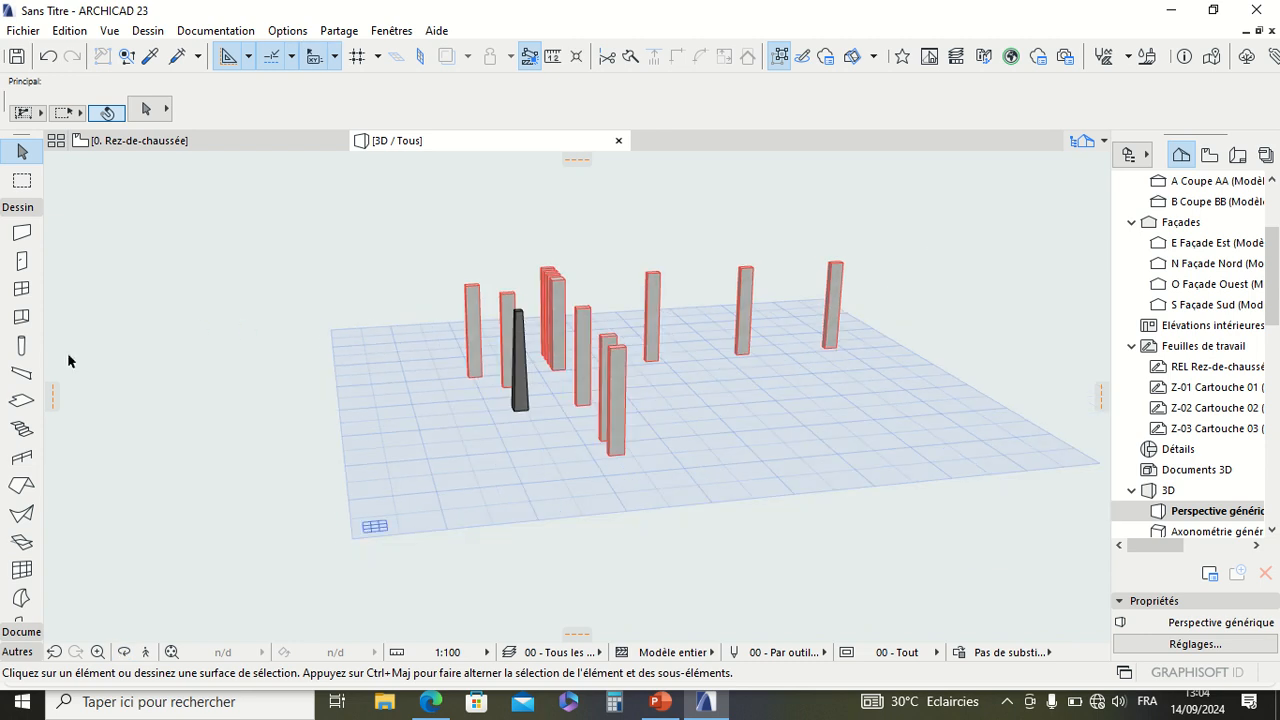
Step: Review the segment section of the column tool's default settings and close the dialog
click(20, 345)
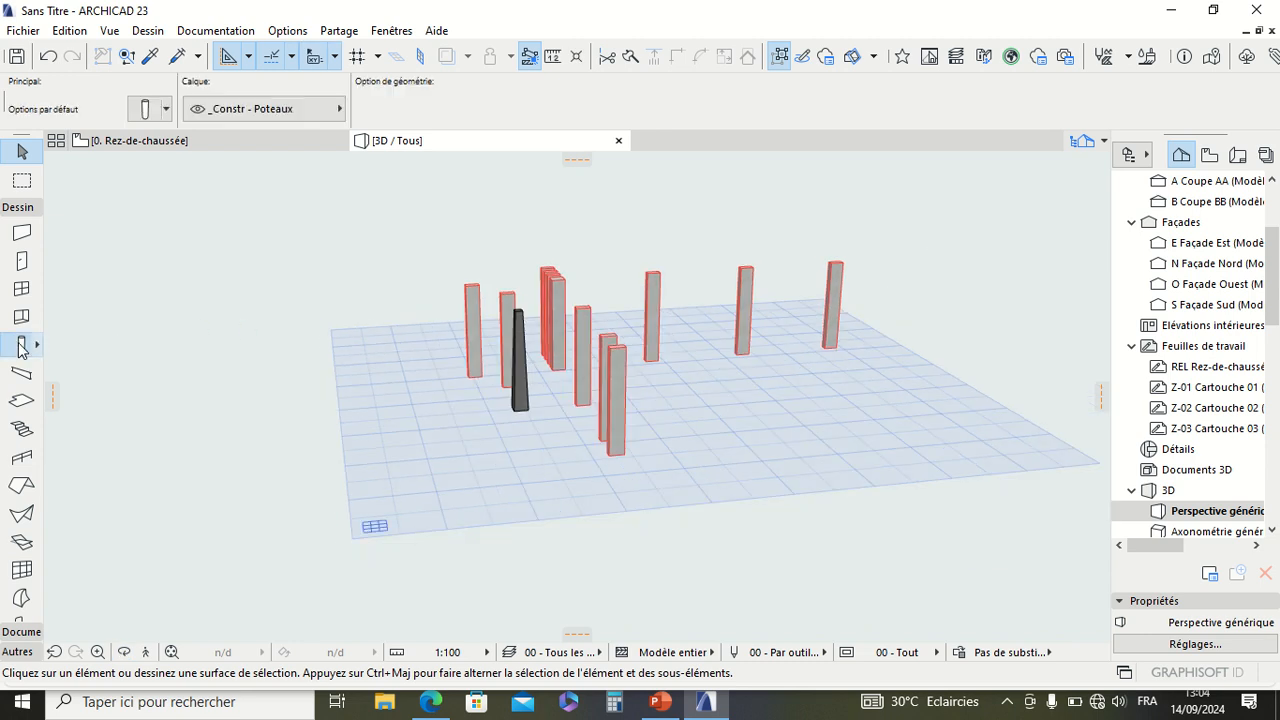
click(144, 110)
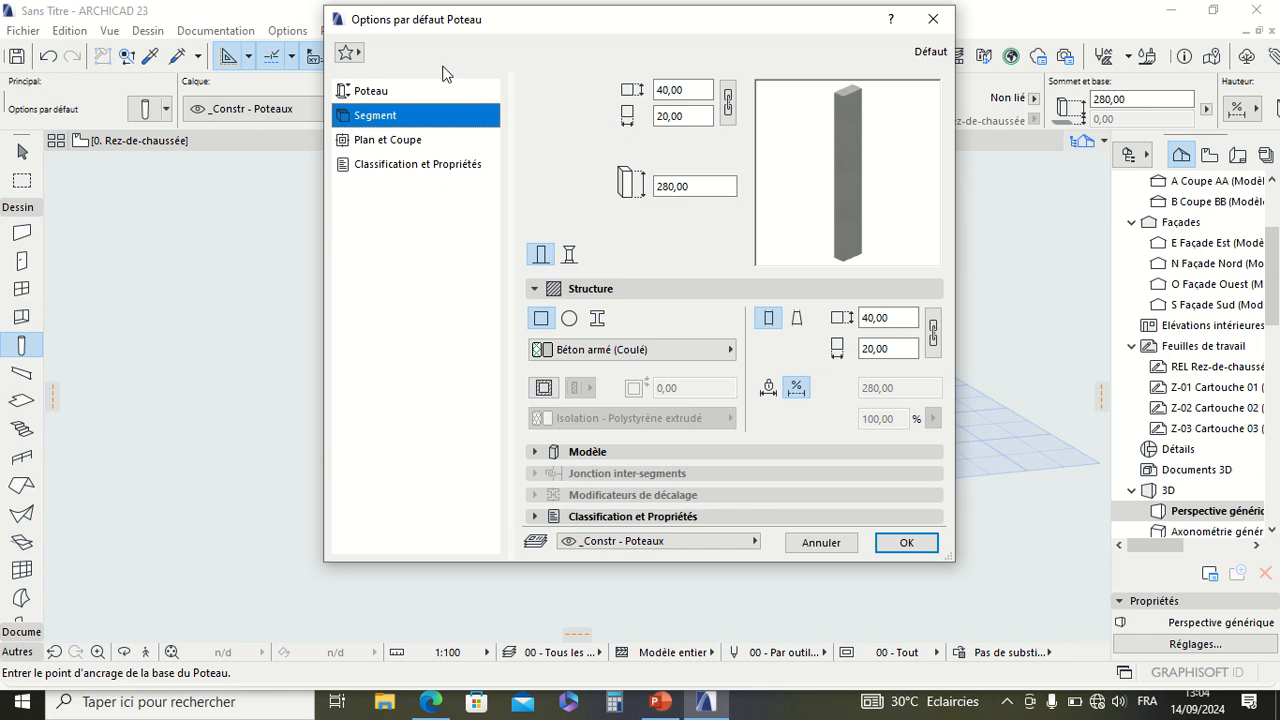
click(906, 543)
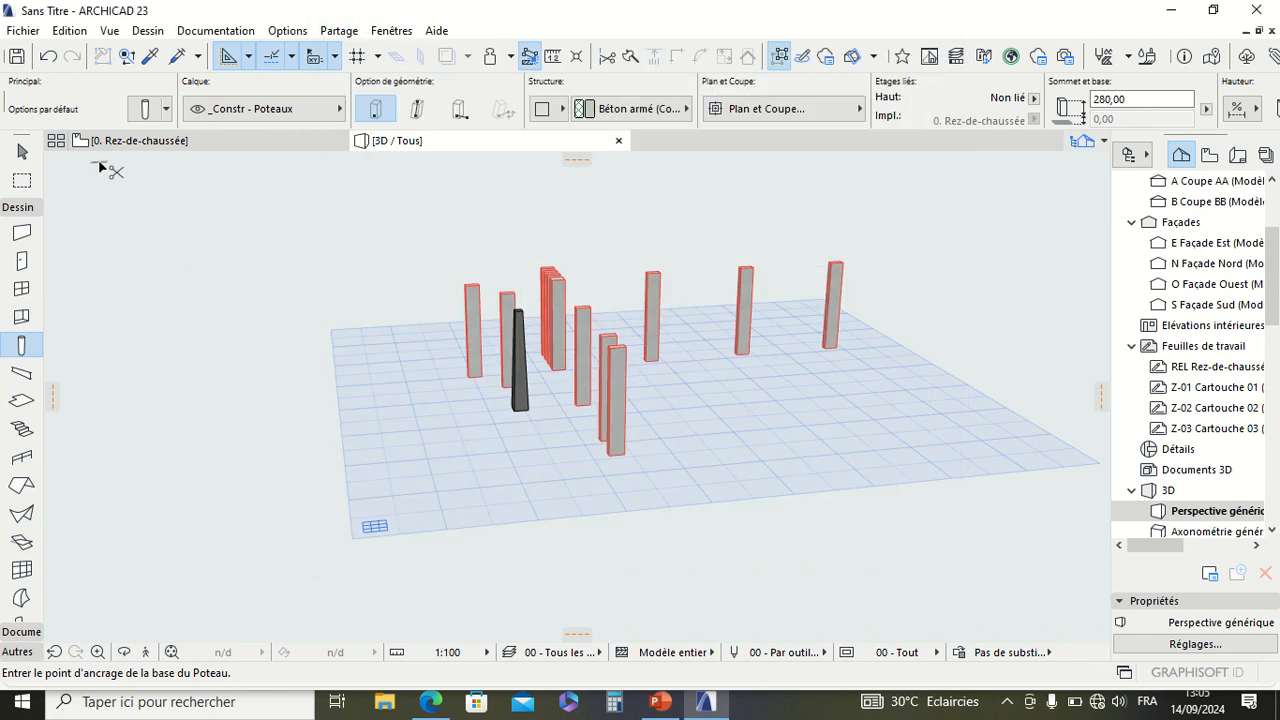
Step: Select all the columns, turn off Afficher contours in the 04 - Textures simplifiées 3D style, and clear the selection
key(ctrl+a)
click(109, 30)
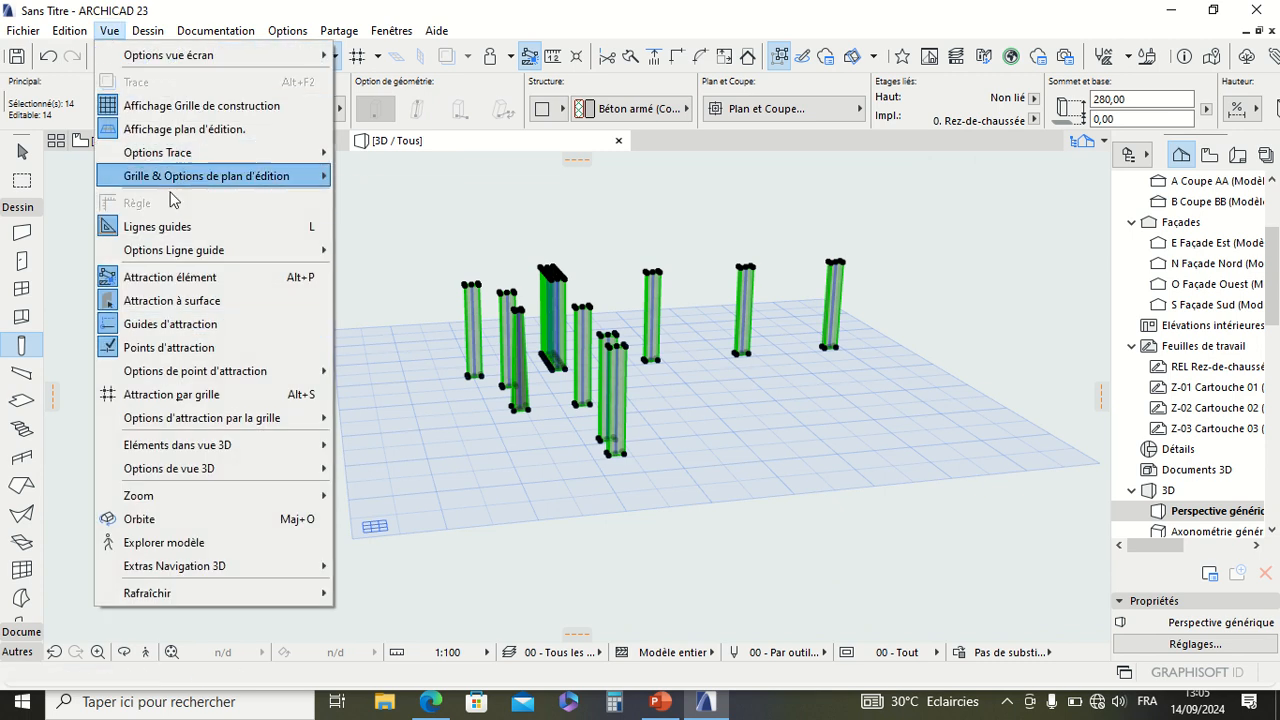
mouse_move(195, 470)
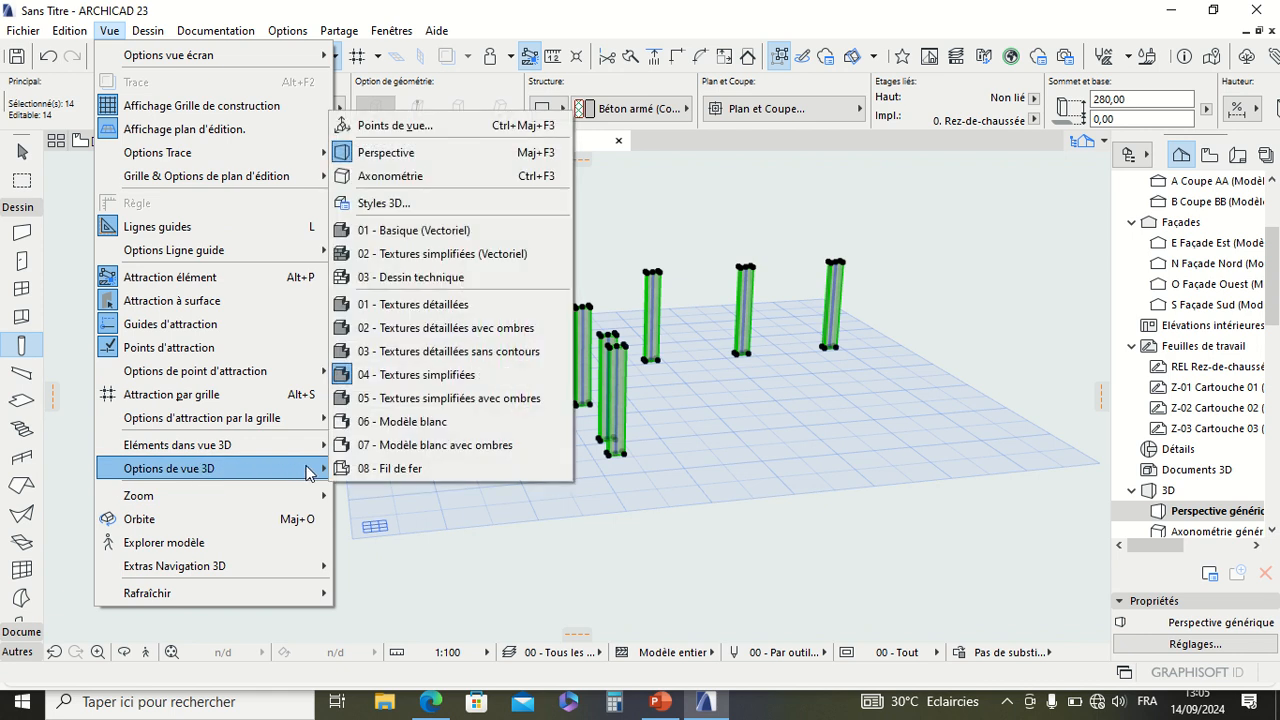
click(430, 206)
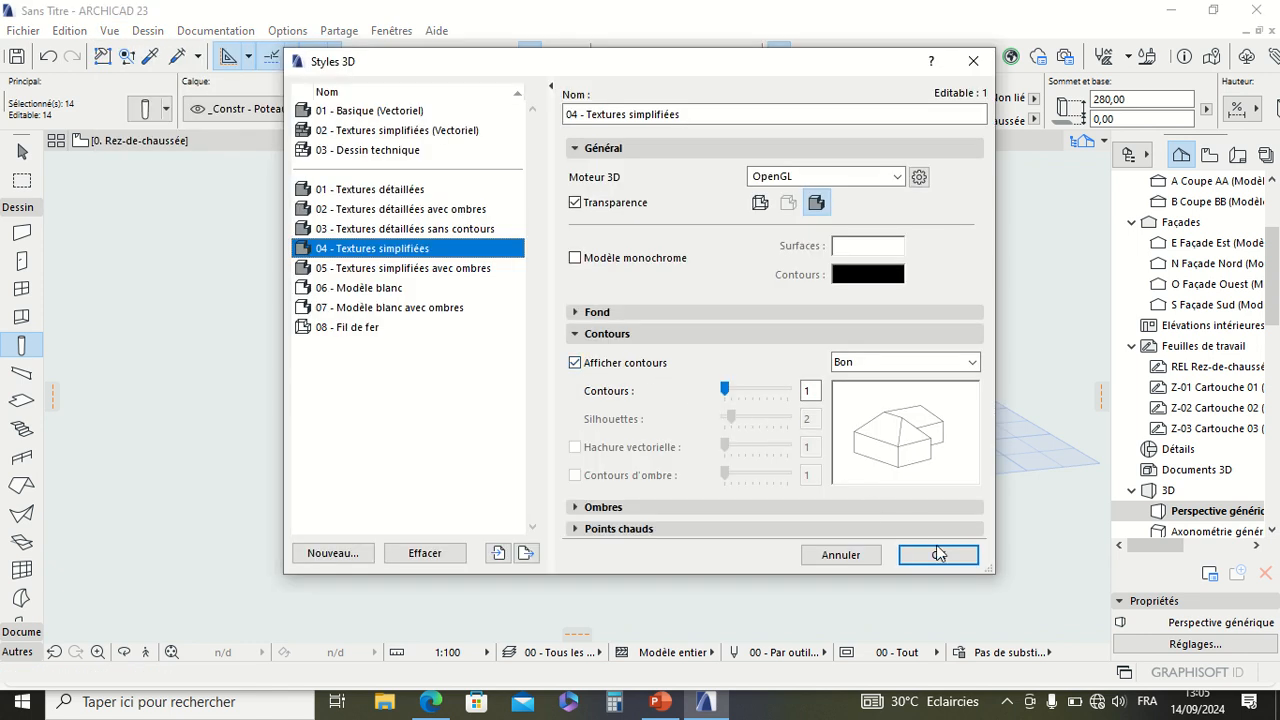
click(575, 365)
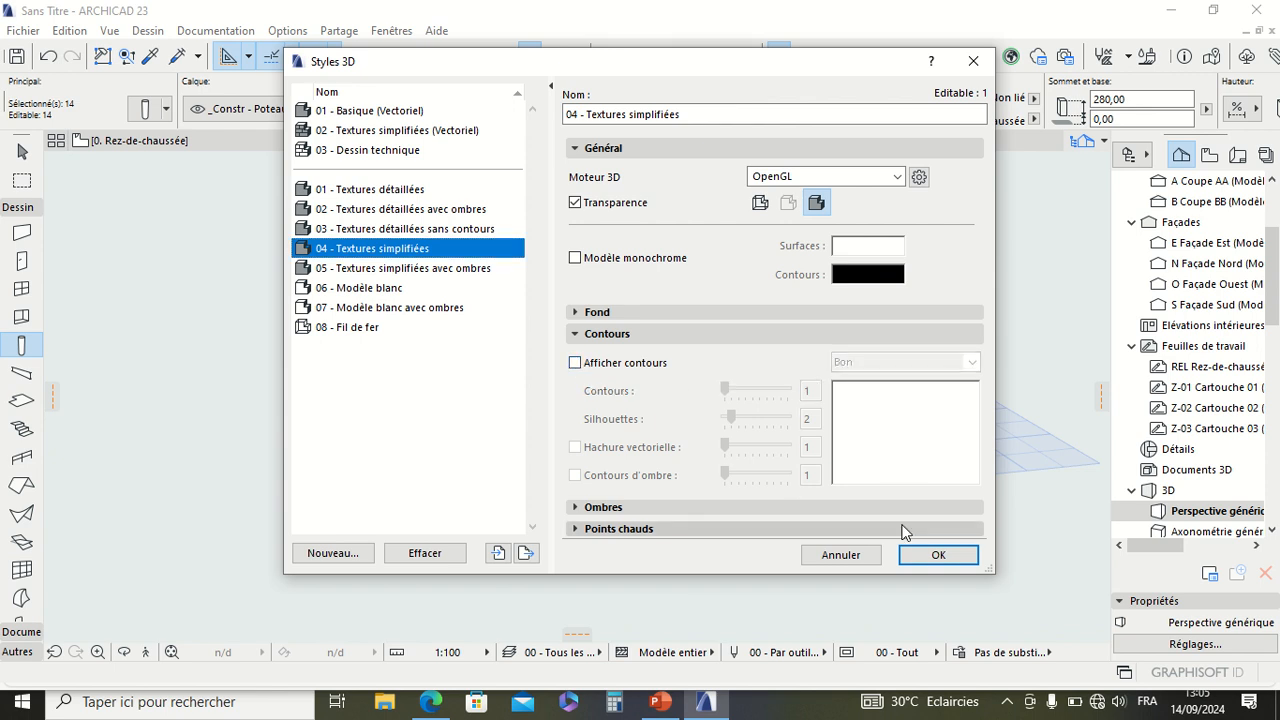
click(922, 554)
key(Escape)
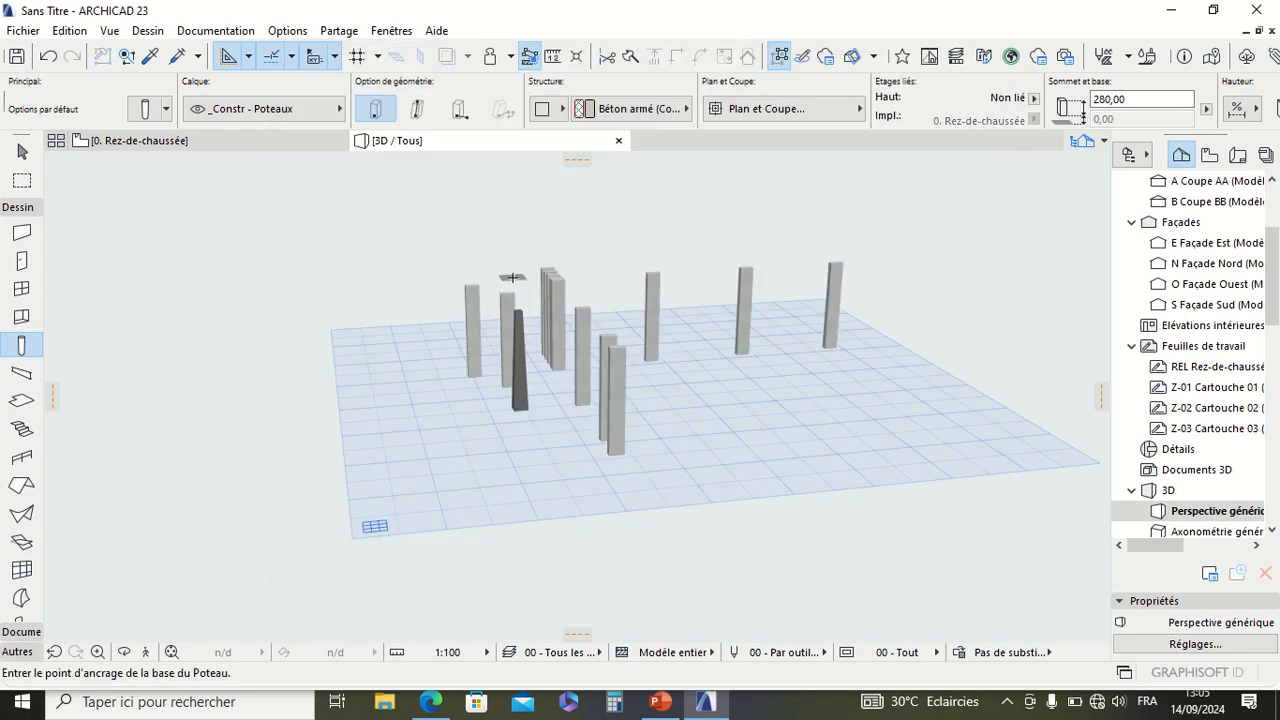
key(Escape)
Step: Set the column tool's default segment to a circular section with a diameter of 30,00
scroll(540, 306, down, 3)
scroll(541, 307, up, 5)
scroll(540, 306, down, 2)
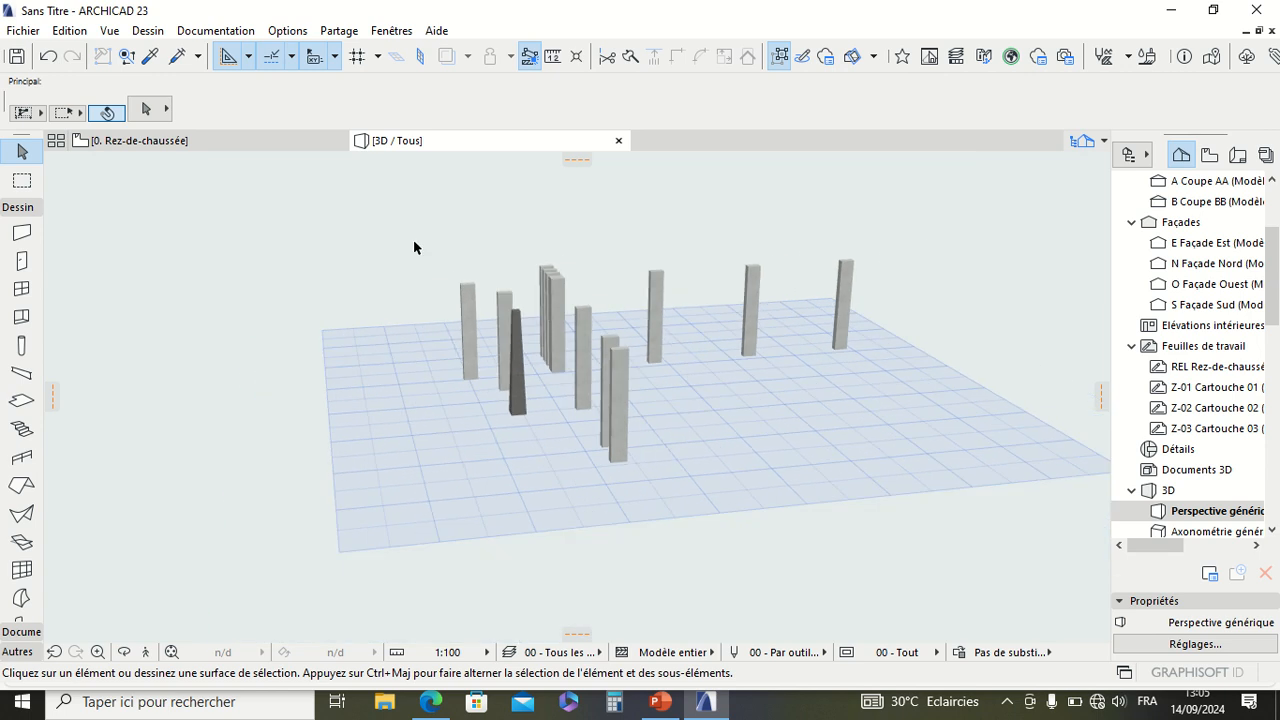
mouse_move(167, 147)
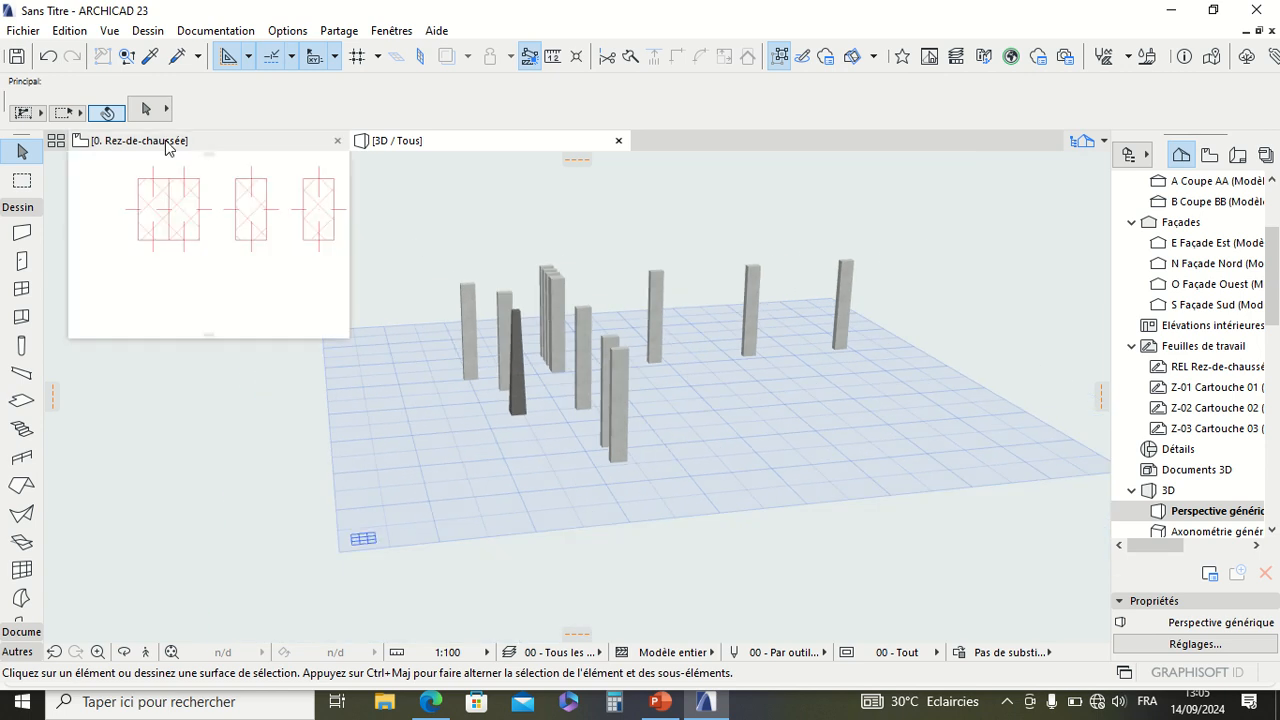
click(21, 345)
key(ctrl+t)
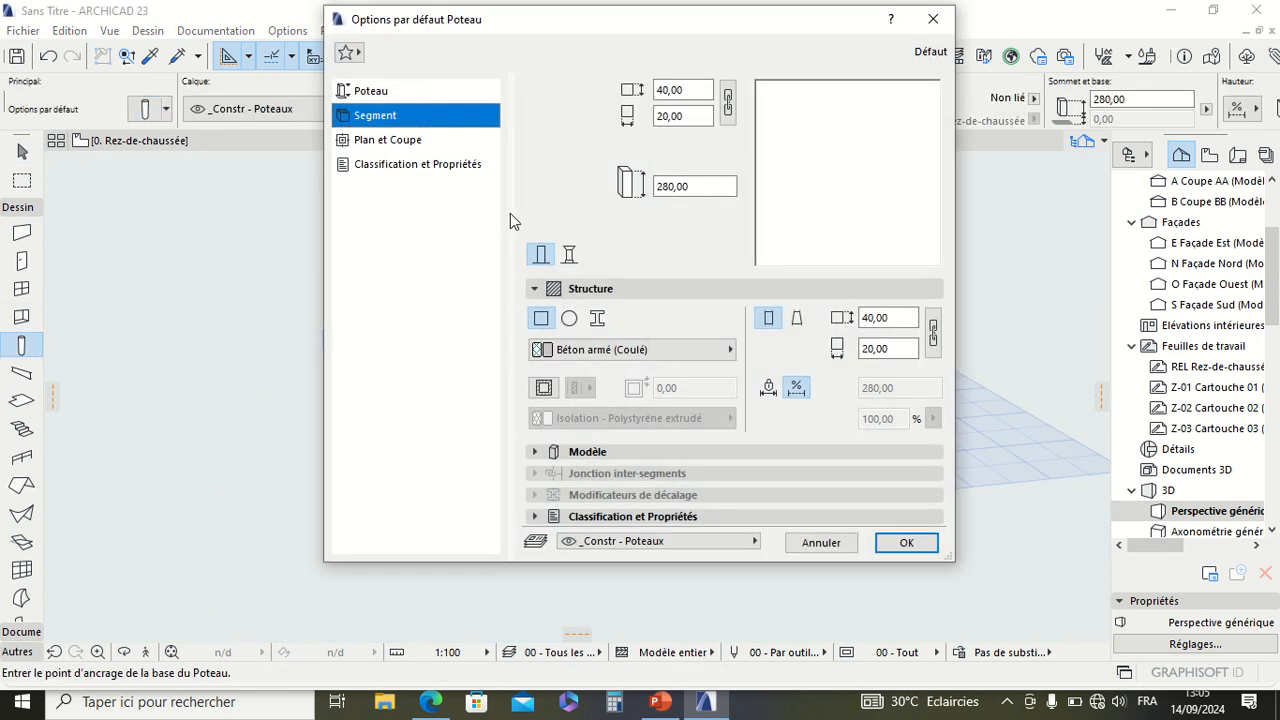
click(569, 319)
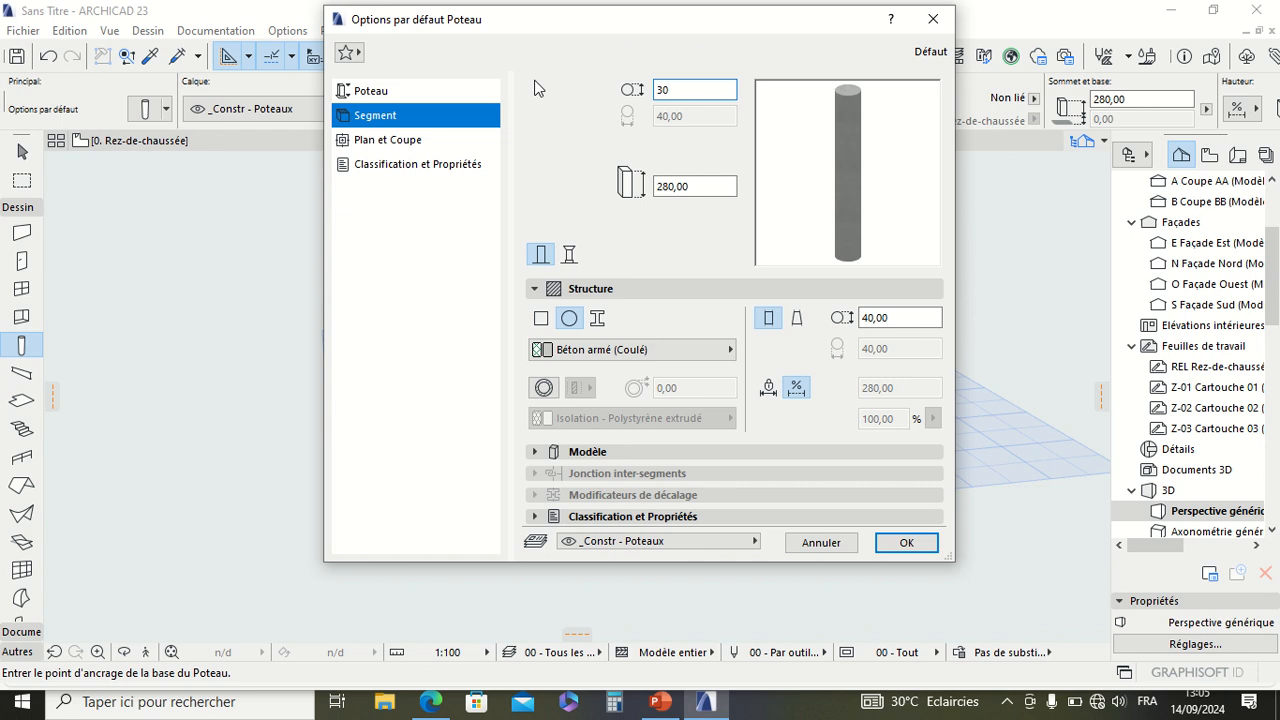
click(907, 543)
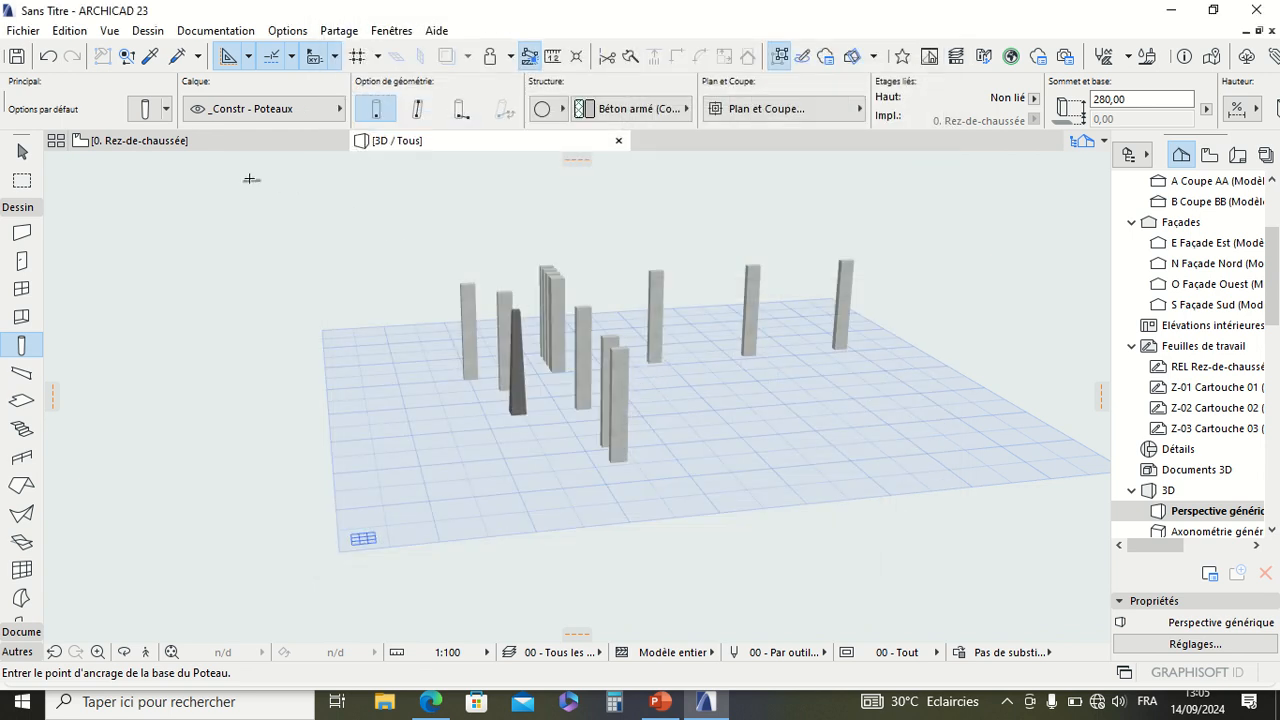
Step: Place a scattered group of circular columns around the existing rectangular ones on the Rez-de-chaussée plan
click(140, 140)
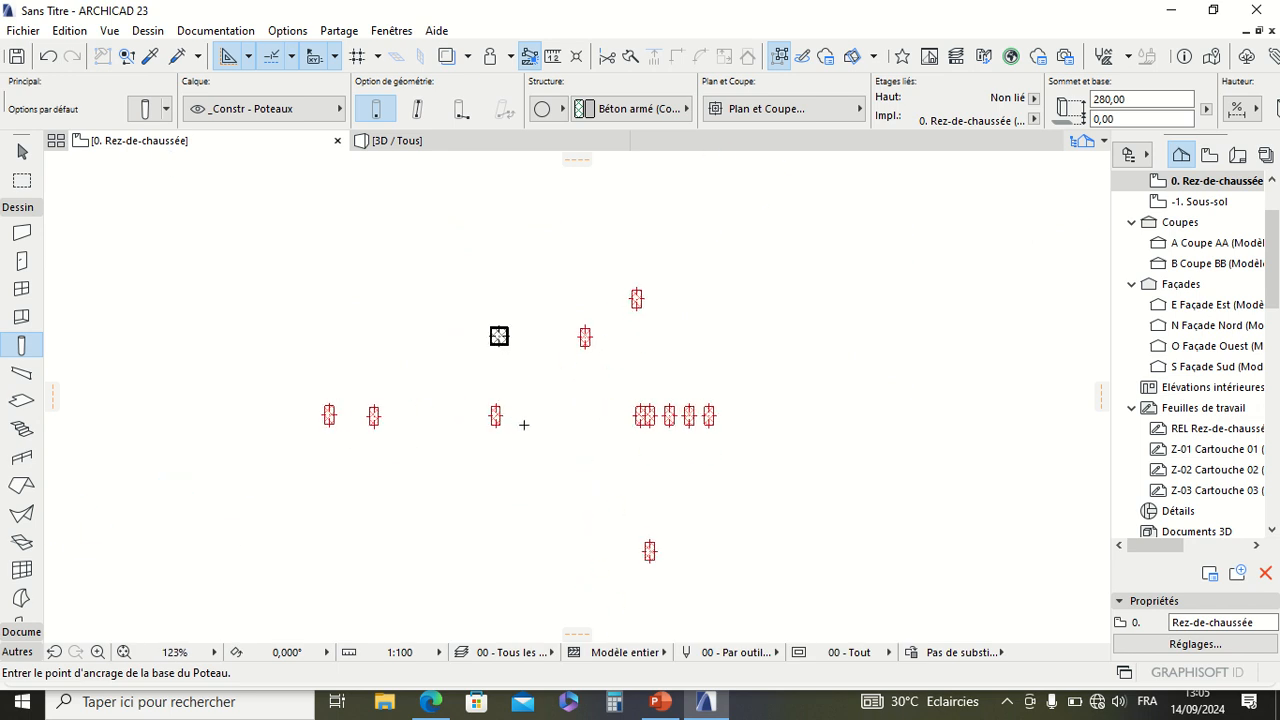
scroll(533, 414, down, 4)
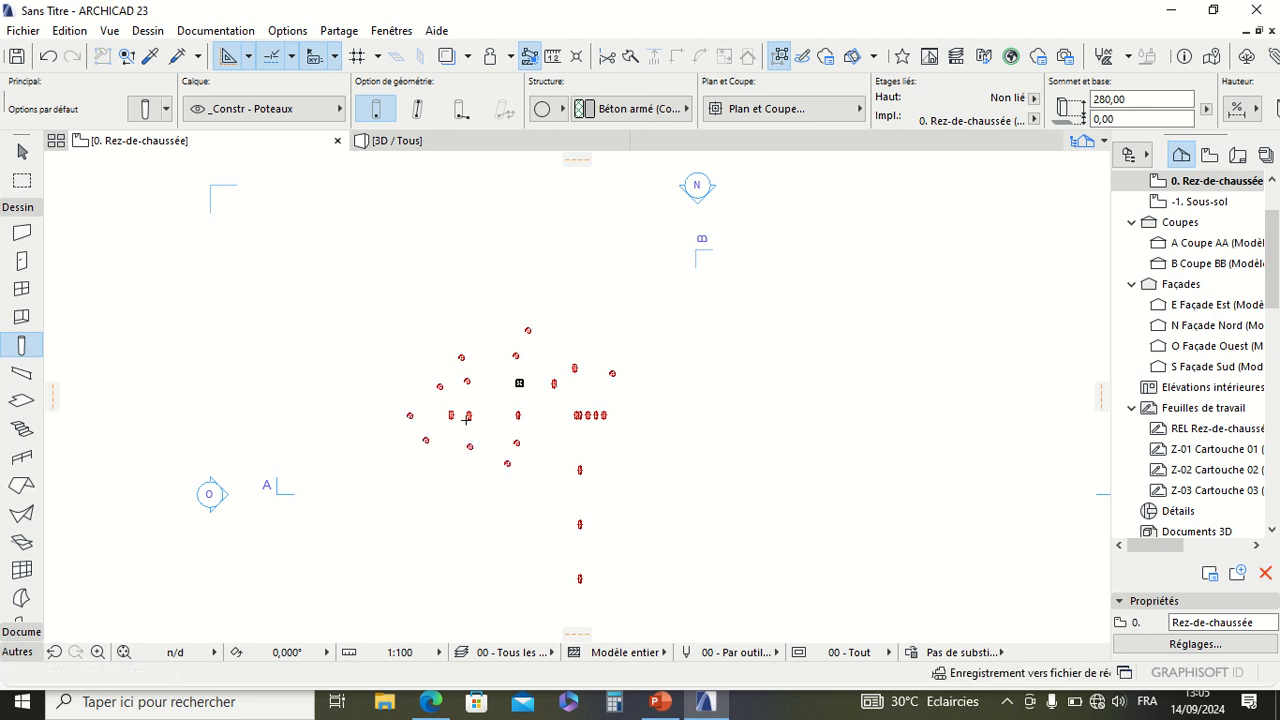
scroll(488, 426, up, 8)
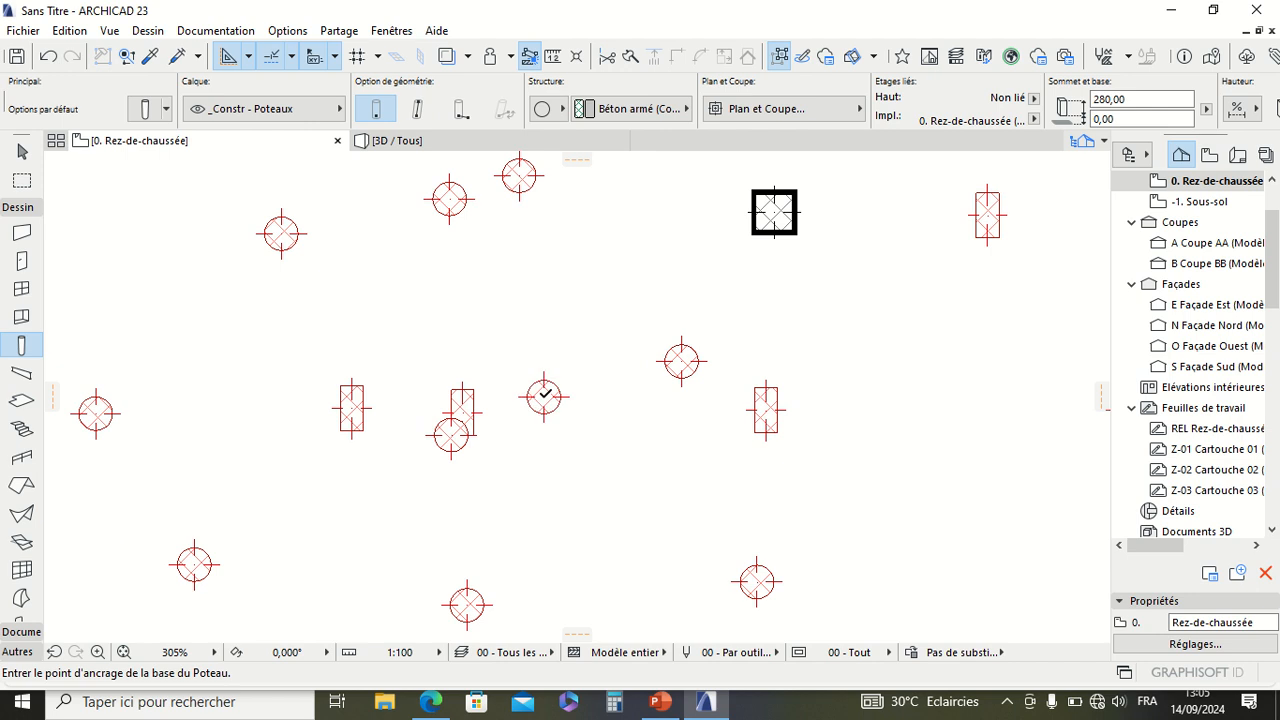
Step: Delete the circular column that overlaps a rectangular column in the plan
shift+click(450, 435)
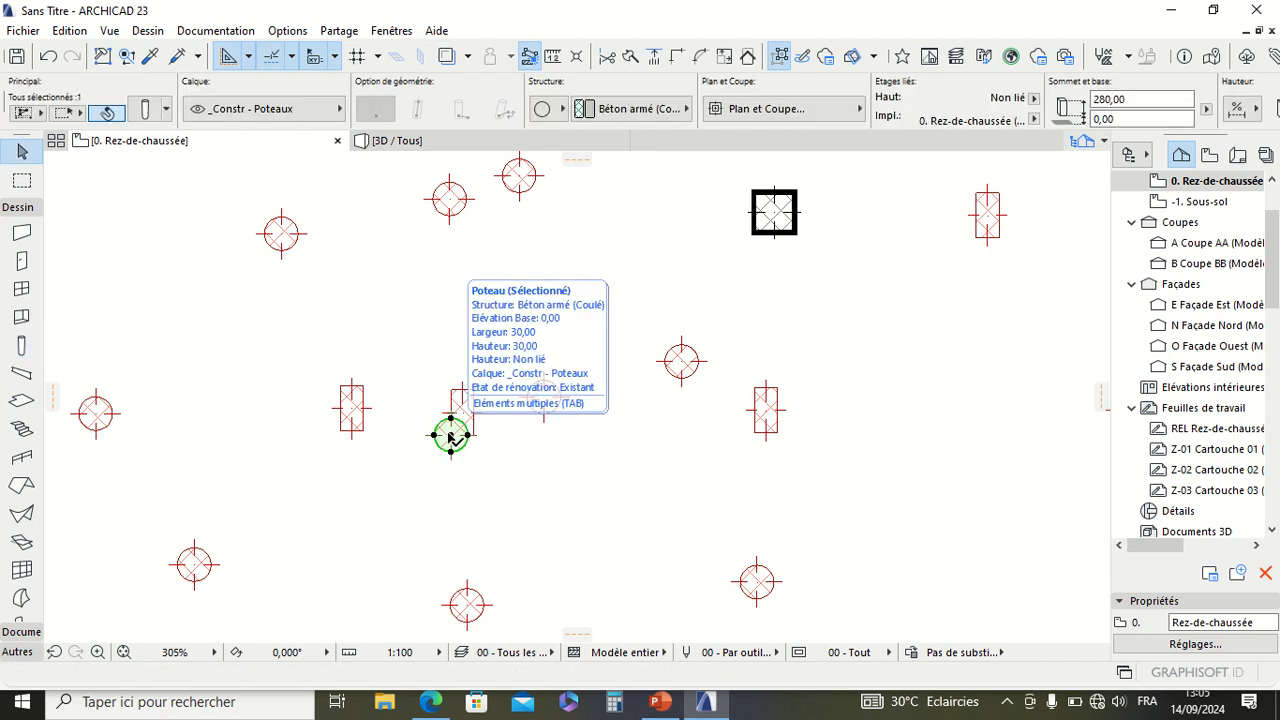
key(Escape)
scroll(457, 434, down, 6)
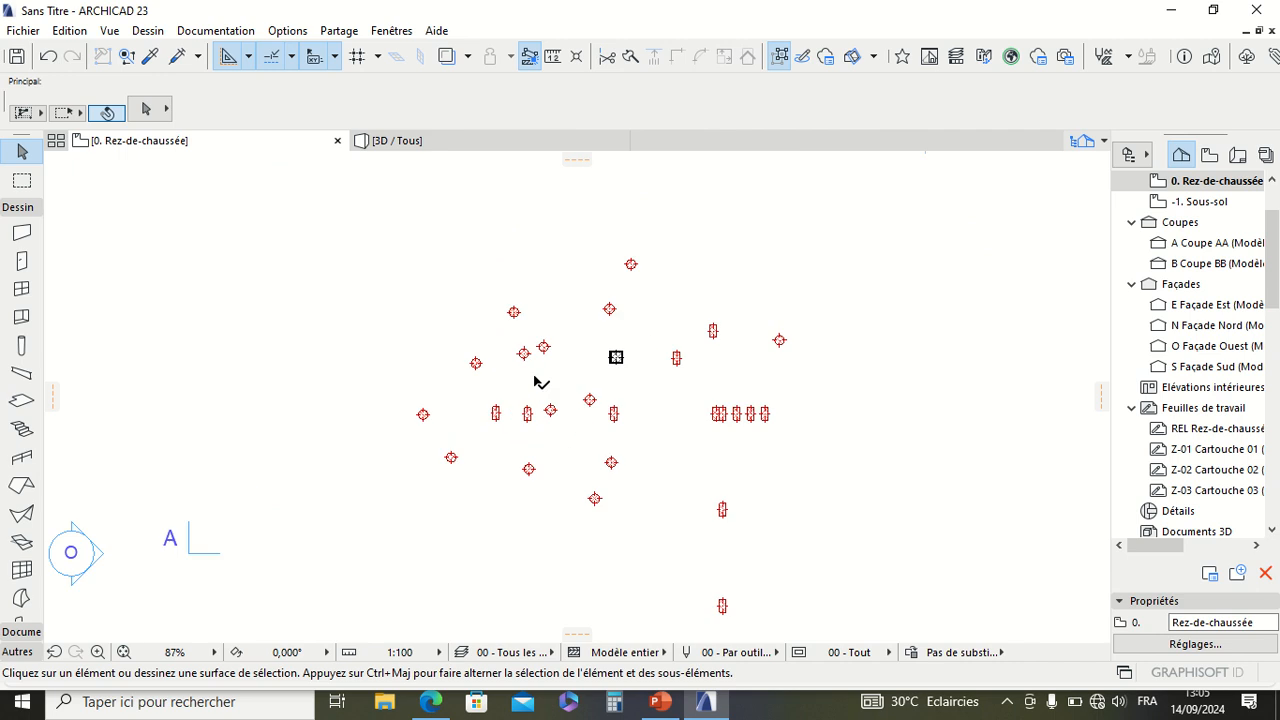
Step: Check the new circular columns in the 3D perspective from nearer and farther away
click(417, 143)
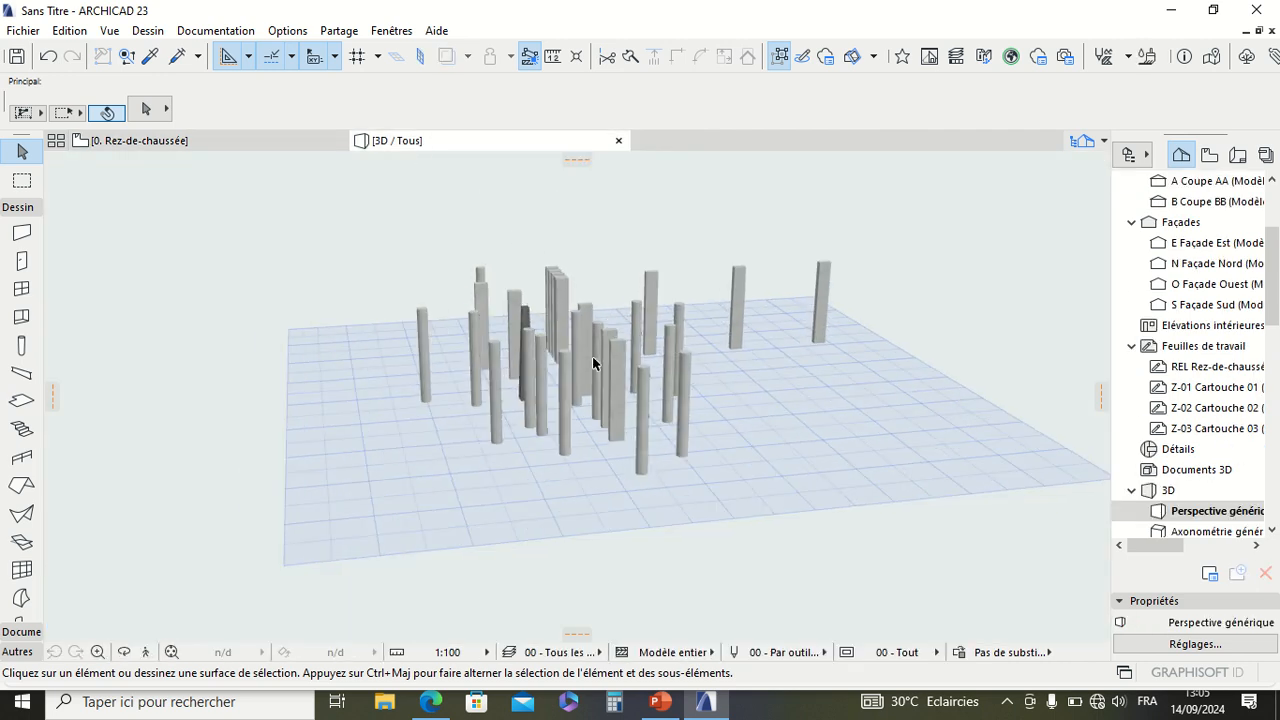
scroll(593, 363, up, 5)
scroll(440, 402, down, 7)
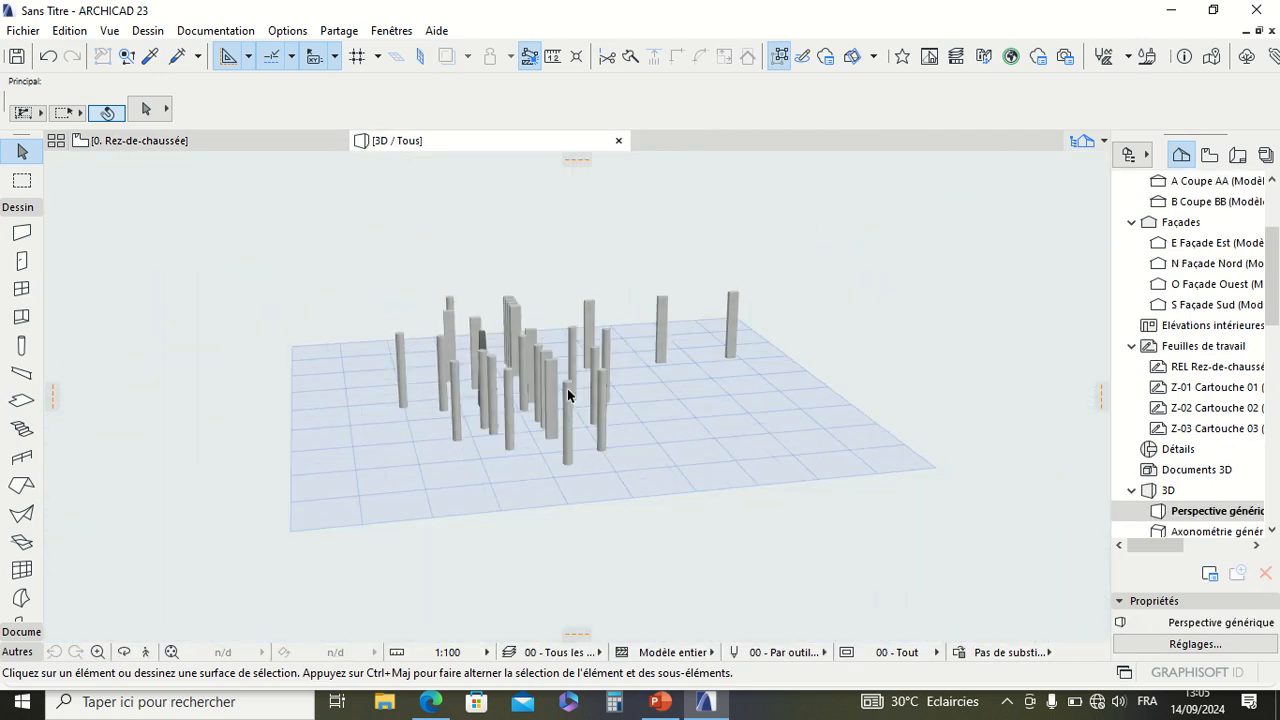
scroll(620, 389, up, 3)
Step: Back on the Rez-de-chaussée plan, move the circular column below the central rectangular column horizontally to the right and clear the selection
click(241, 148)
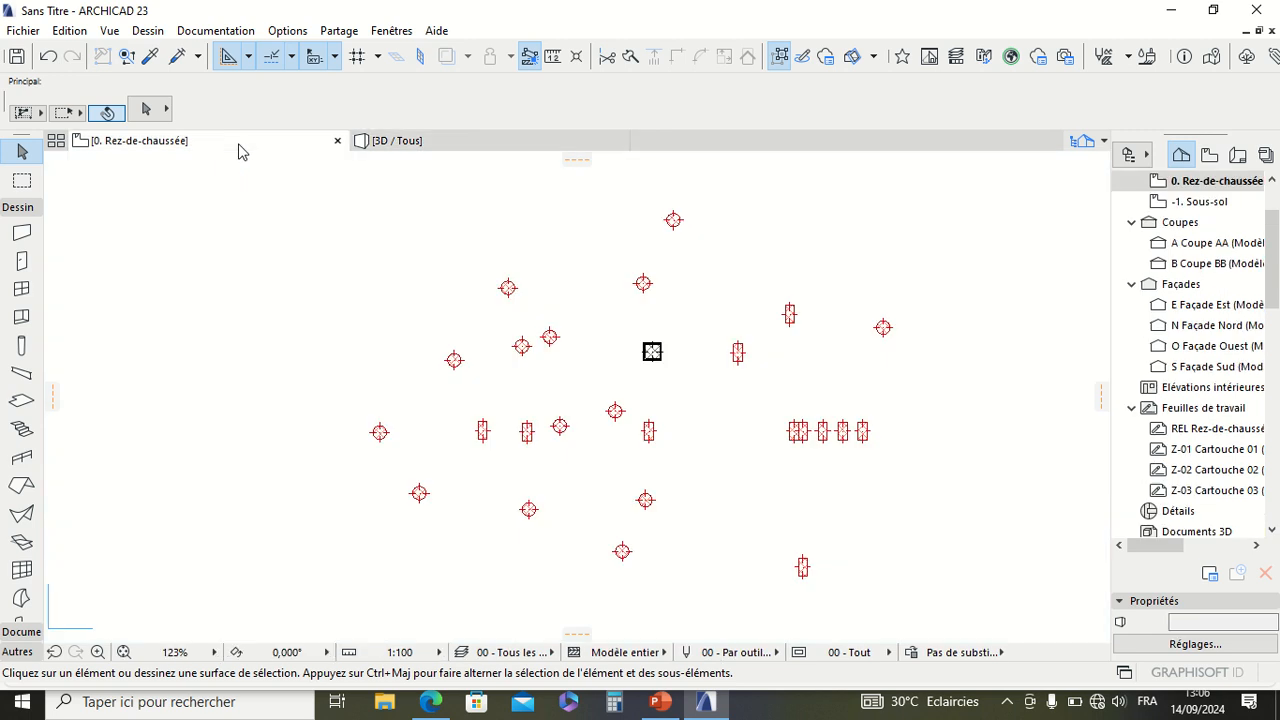
scroll(540, 350, up, 7)
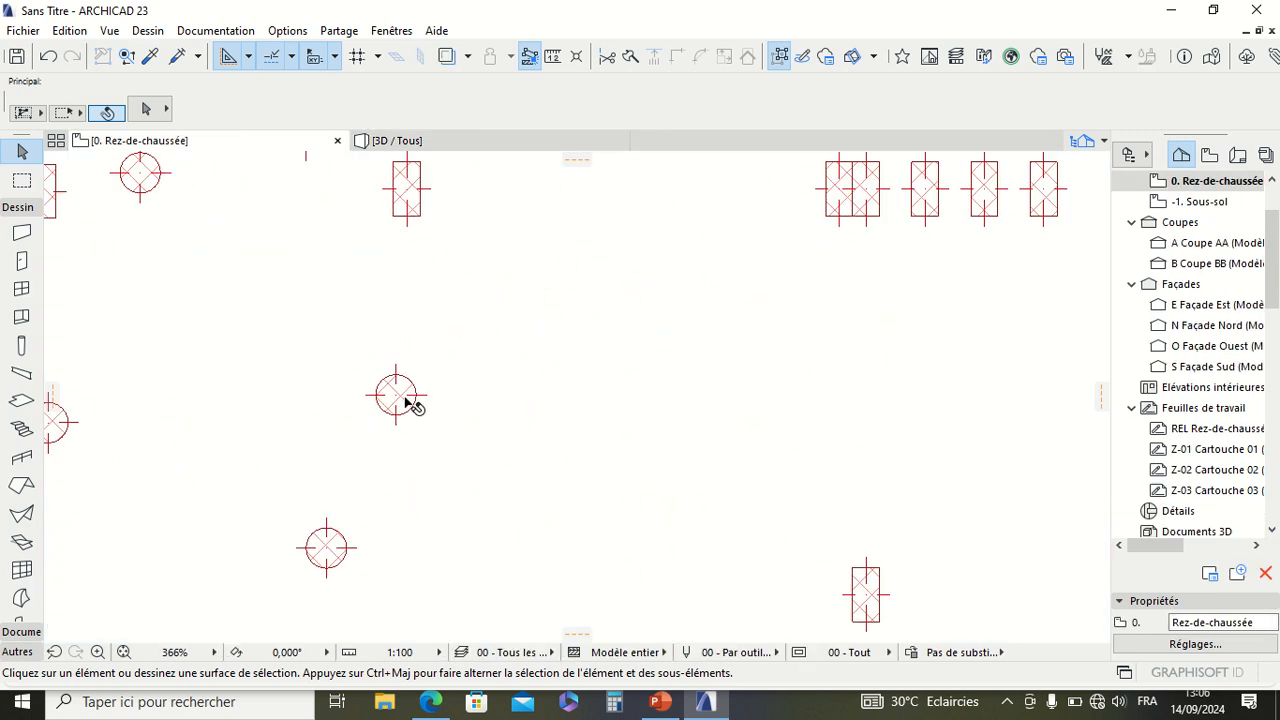
click(416, 396)
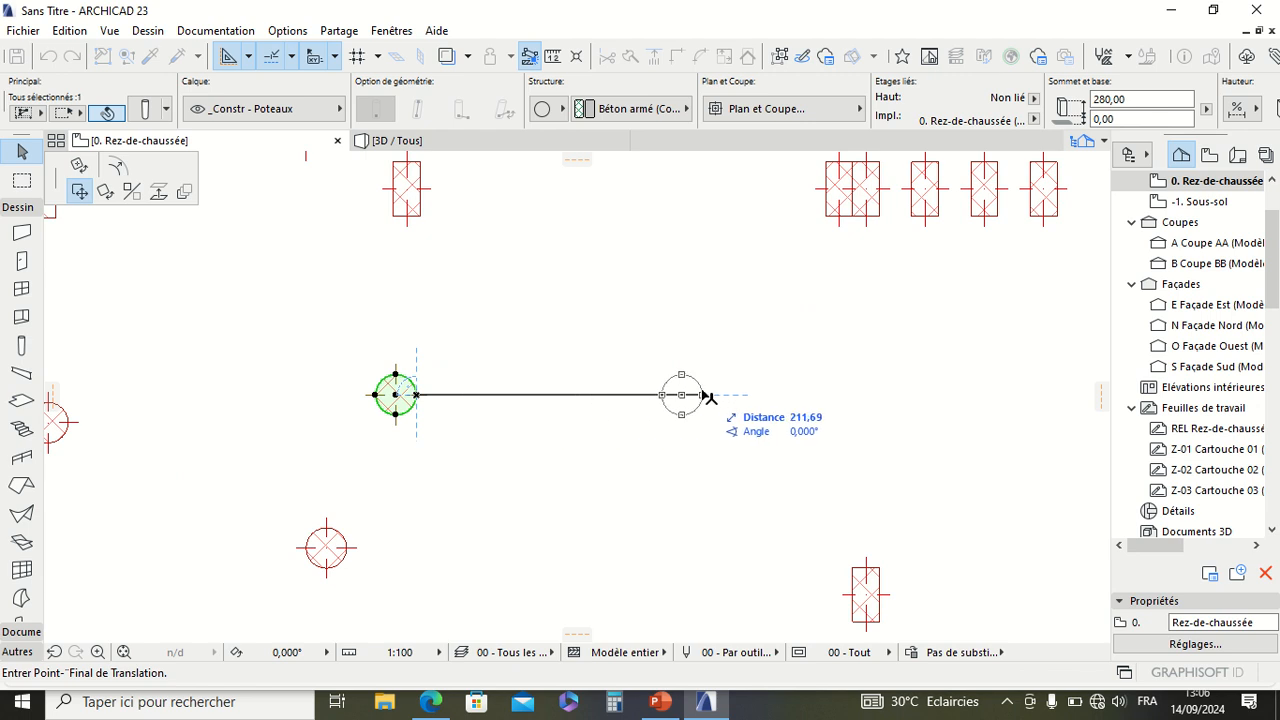
click(735, 398)
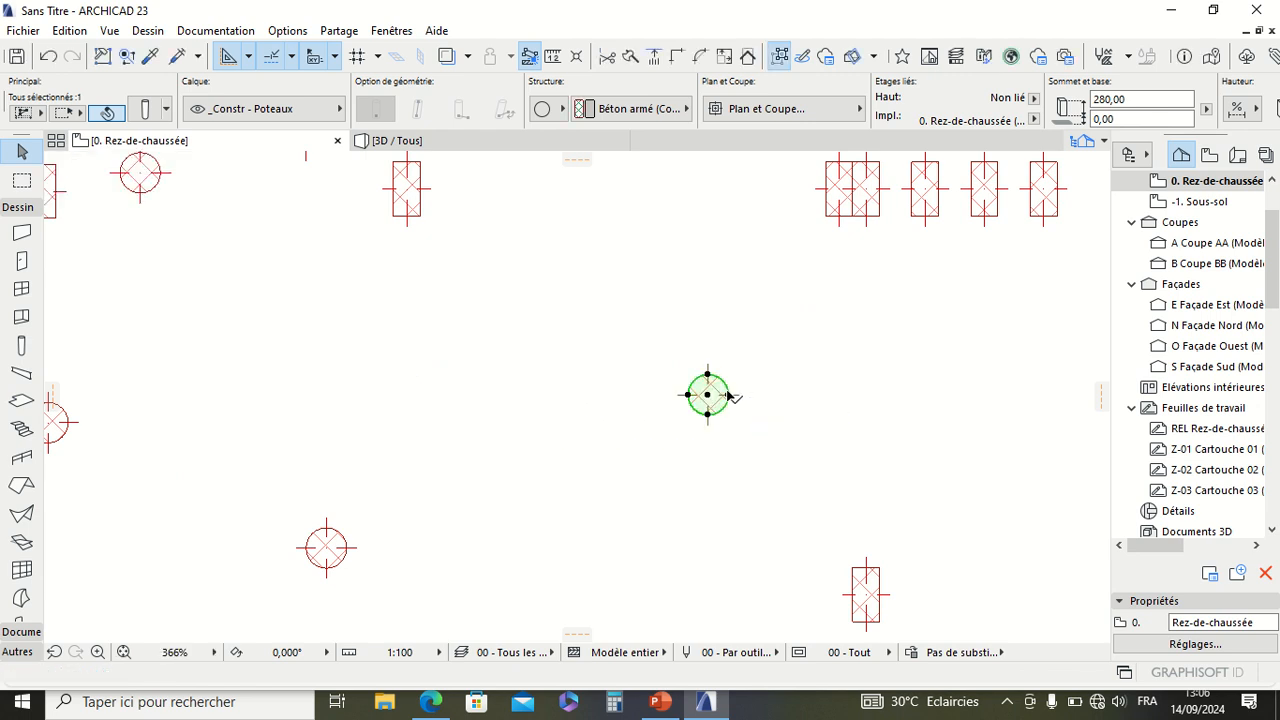
click(451, 384)
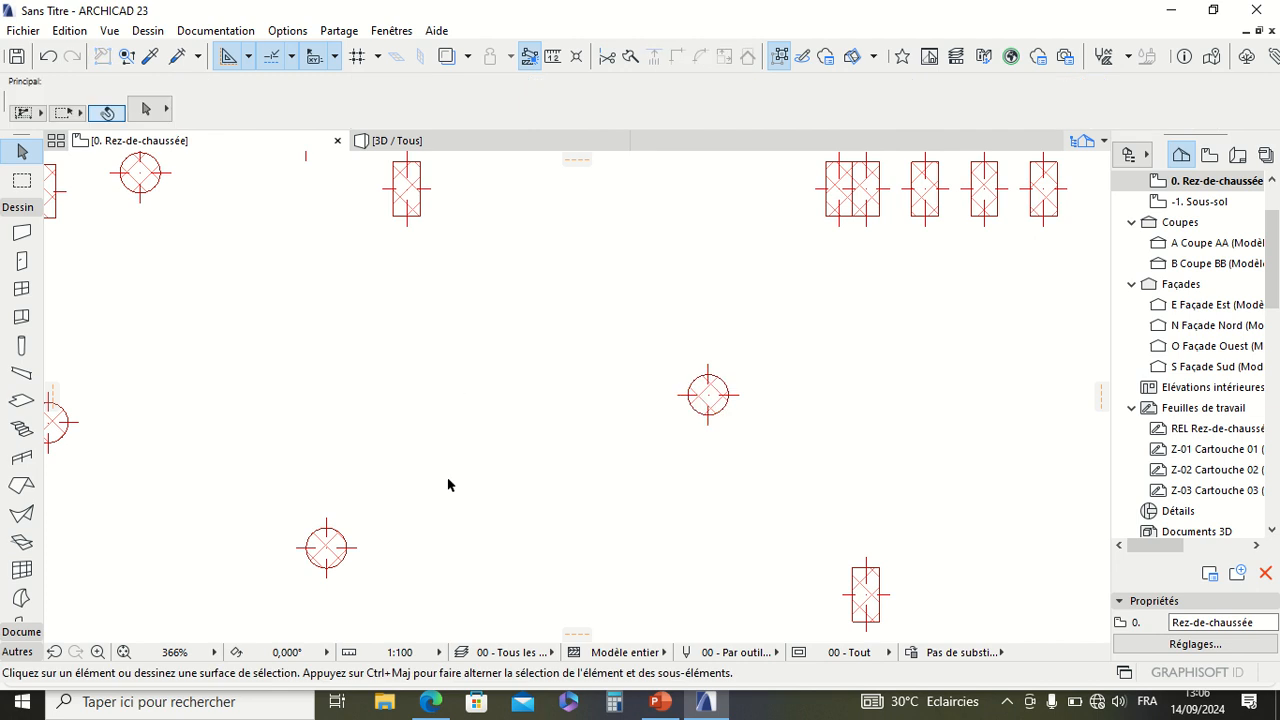
Step: Examine the arrangement of circular and rectangular columns on the ground floor plan at several zoom levels
scroll(509, 477, down, 10)
scroll(506, 435, up, 5)
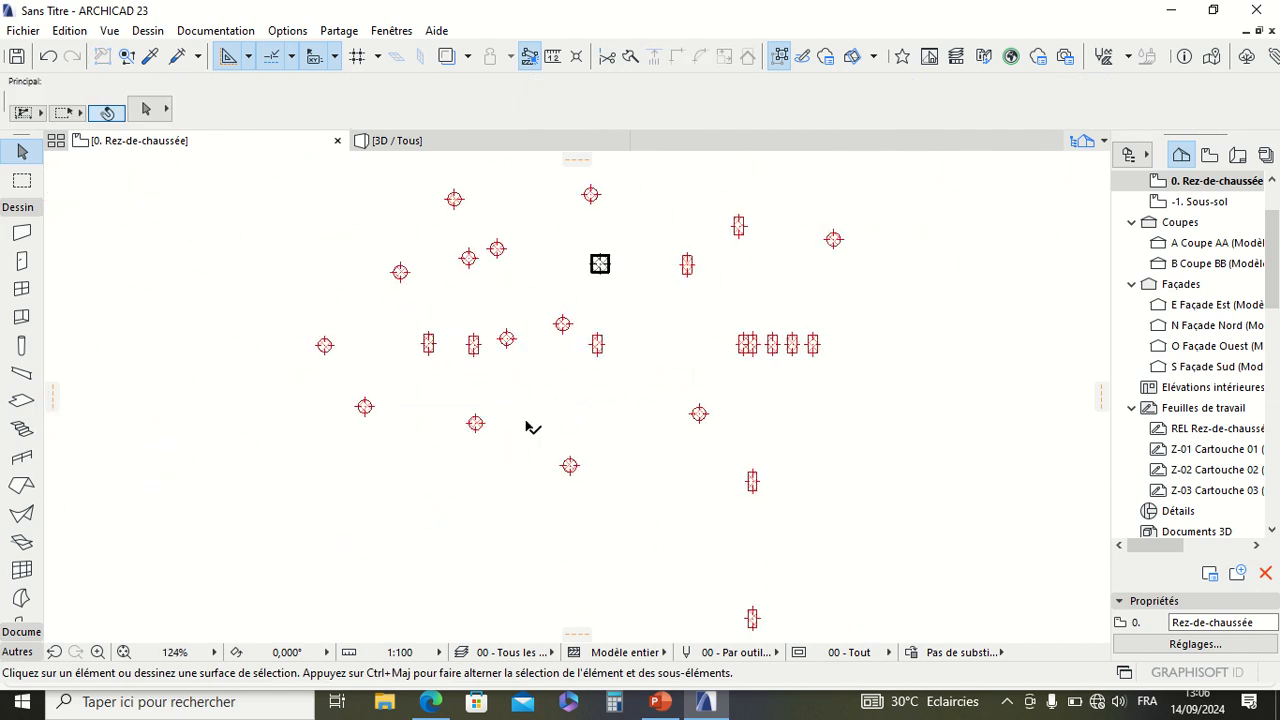
scroll(666, 266, down, 5)
scroll(585, 303, up, 5)
scroll(585, 303, down, 5)
scroll(586, 280, up, 8)
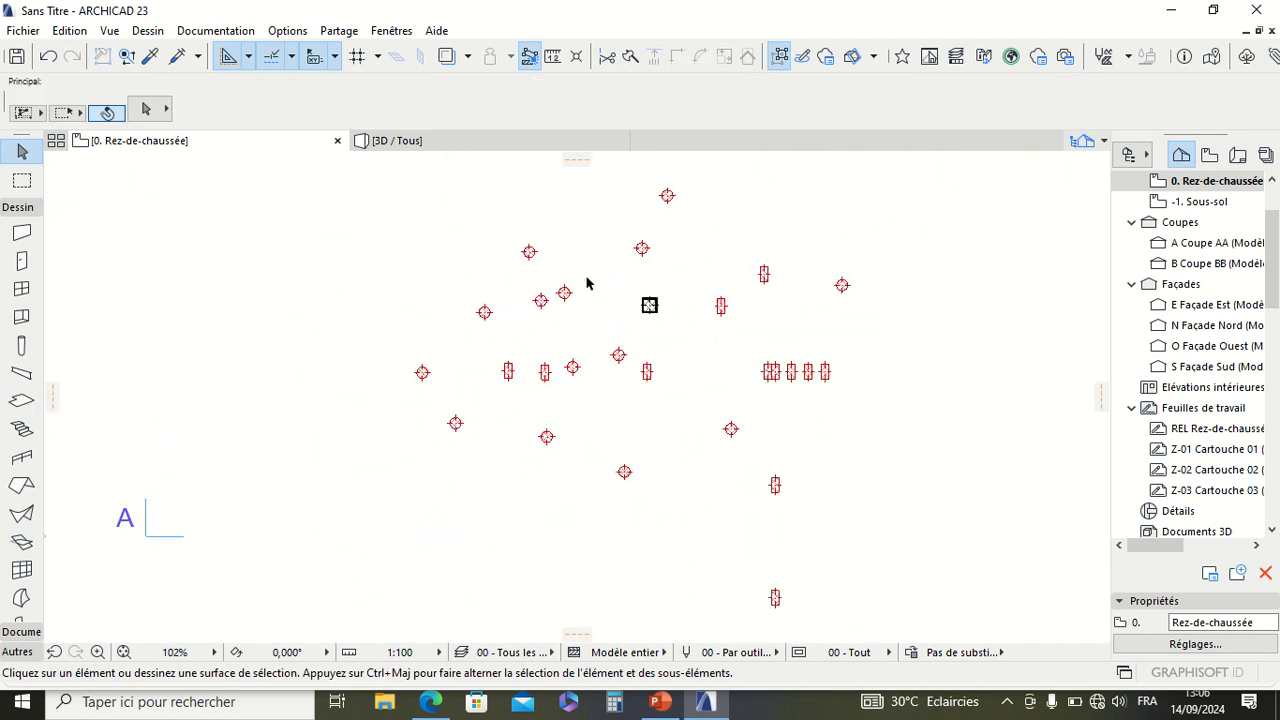
scroll(683, 306, down, 8)
scroll(595, 387, up, 8)
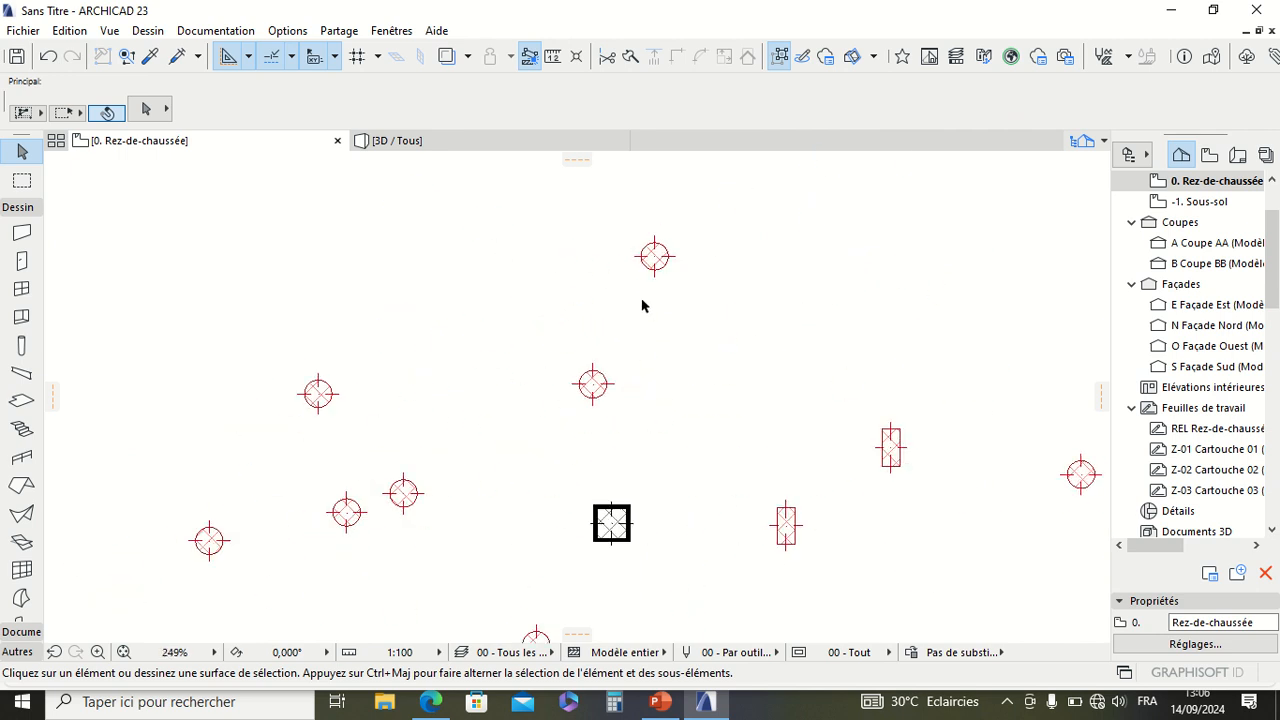
scroll(500, 409, down, 8)
scroll(395, 392, up, 5)
scroll(395, 392, down, 5)
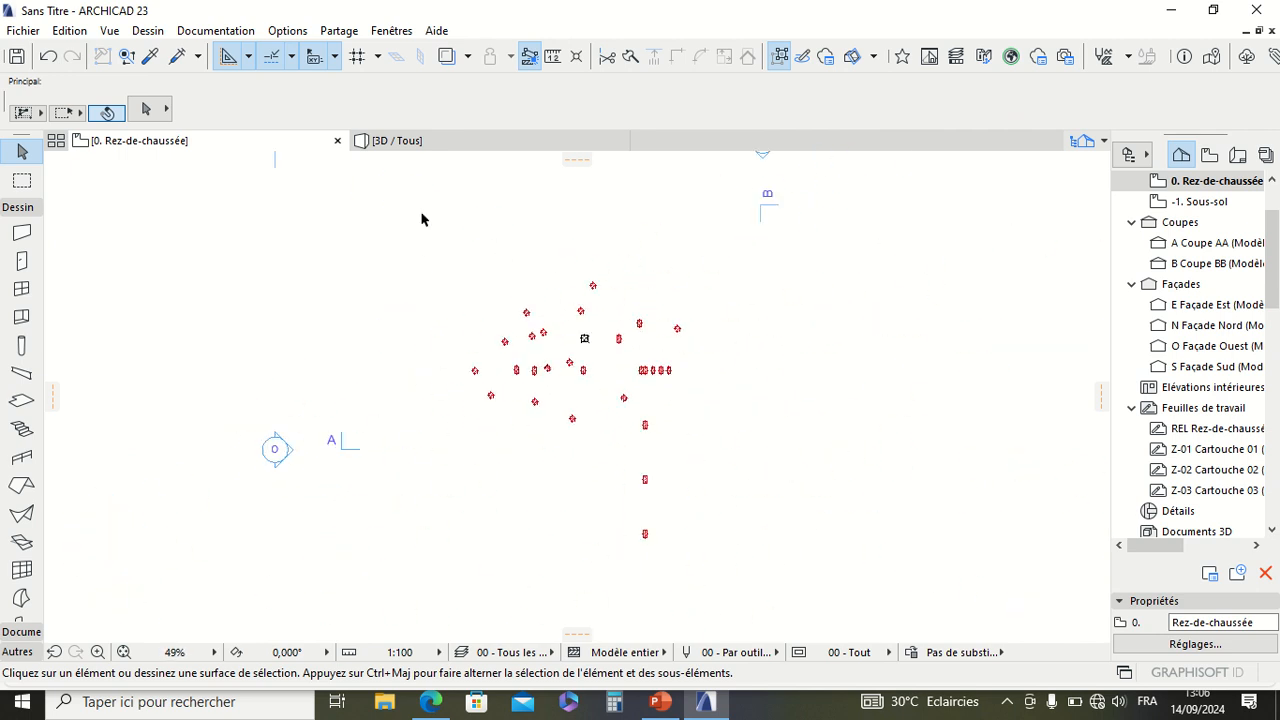
Step: Orbit around the circular and rectangular columns in the 3D perspective and examine them from low and high angles
click(408, 145)
scroll(521, 378, up, 3)
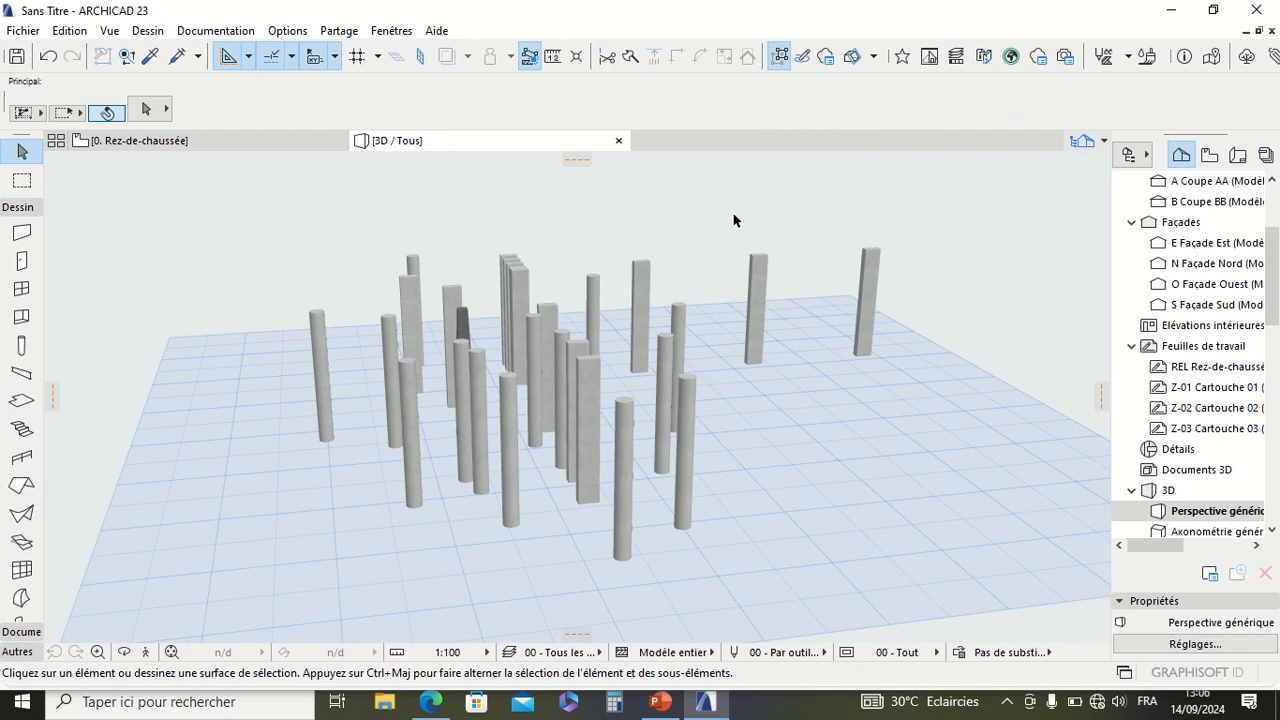
right_click(843, 204)
click(880, 520)
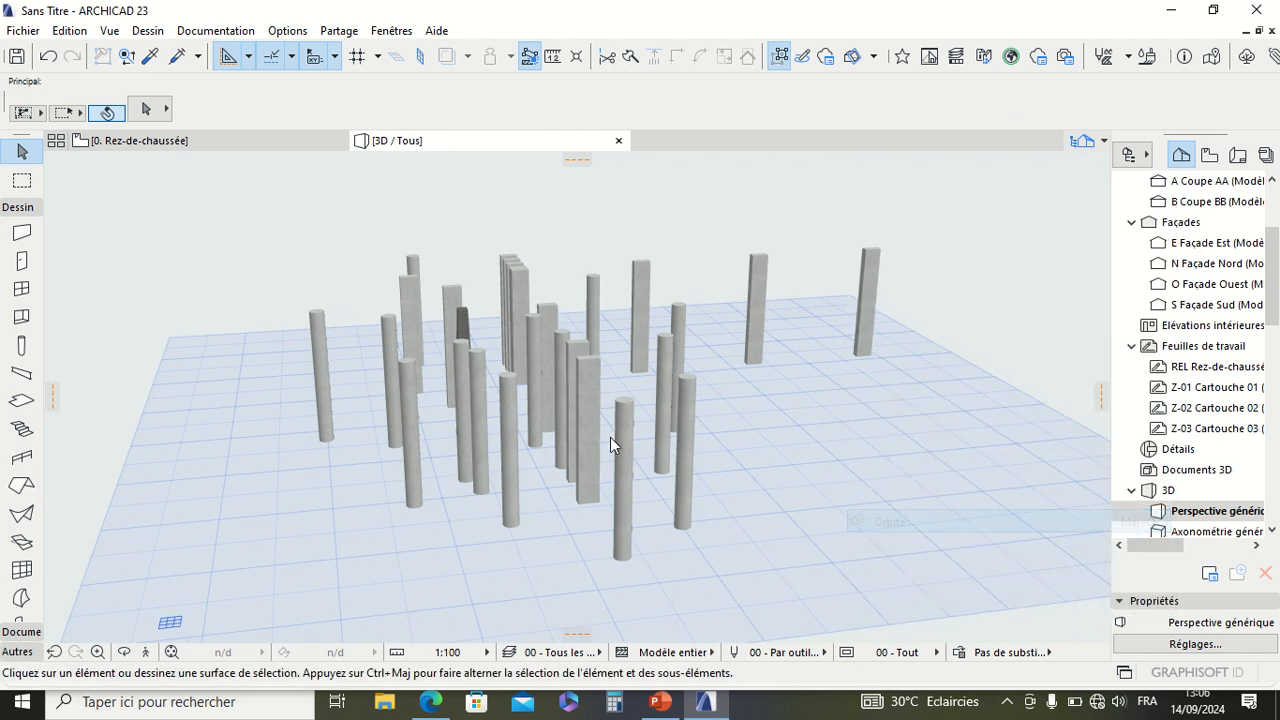
drag(610, 437, 581, 350)
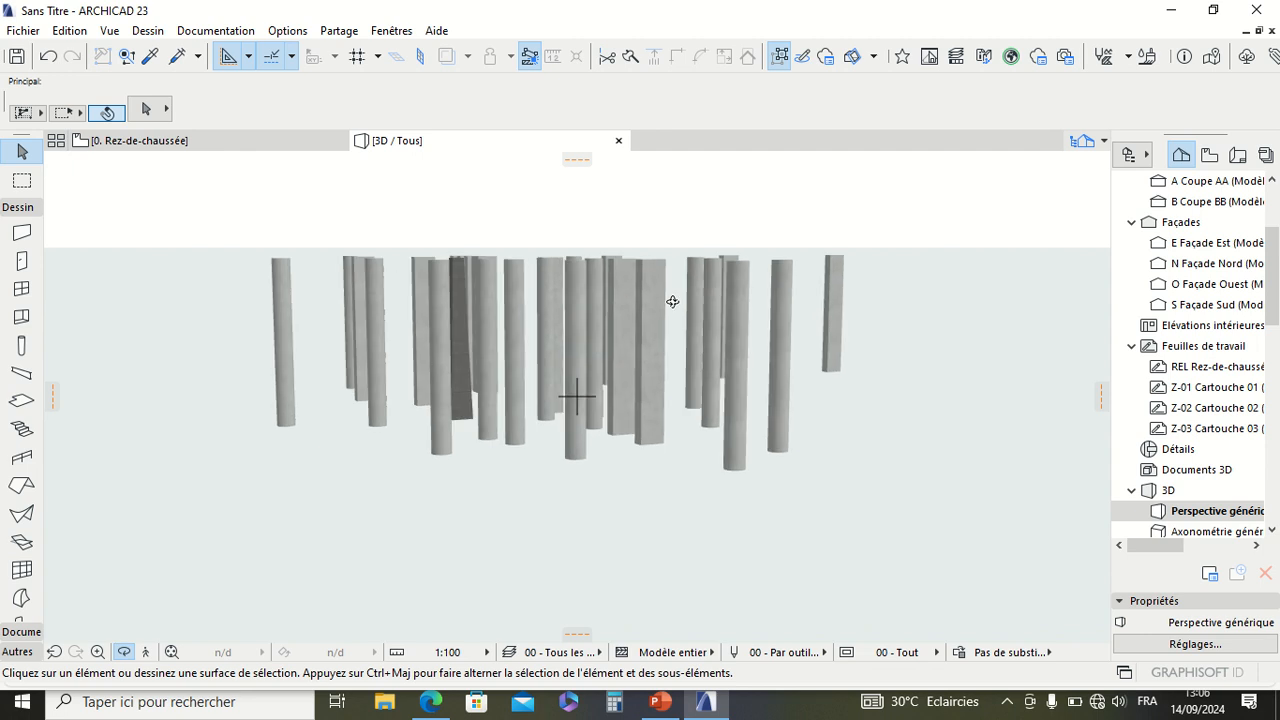
mouse_move(672, 301)
mouse_down()
mouse_move(306, 329)
mouse_move(491, 317)
mouse_move(591, 337)
mouse_move(902, 308)
mouse_move(429, 309)
mouse_move(687, 296)
mouse_up()
drag(574, 305, 671, 321)
drag(507, 239, 679, 265)
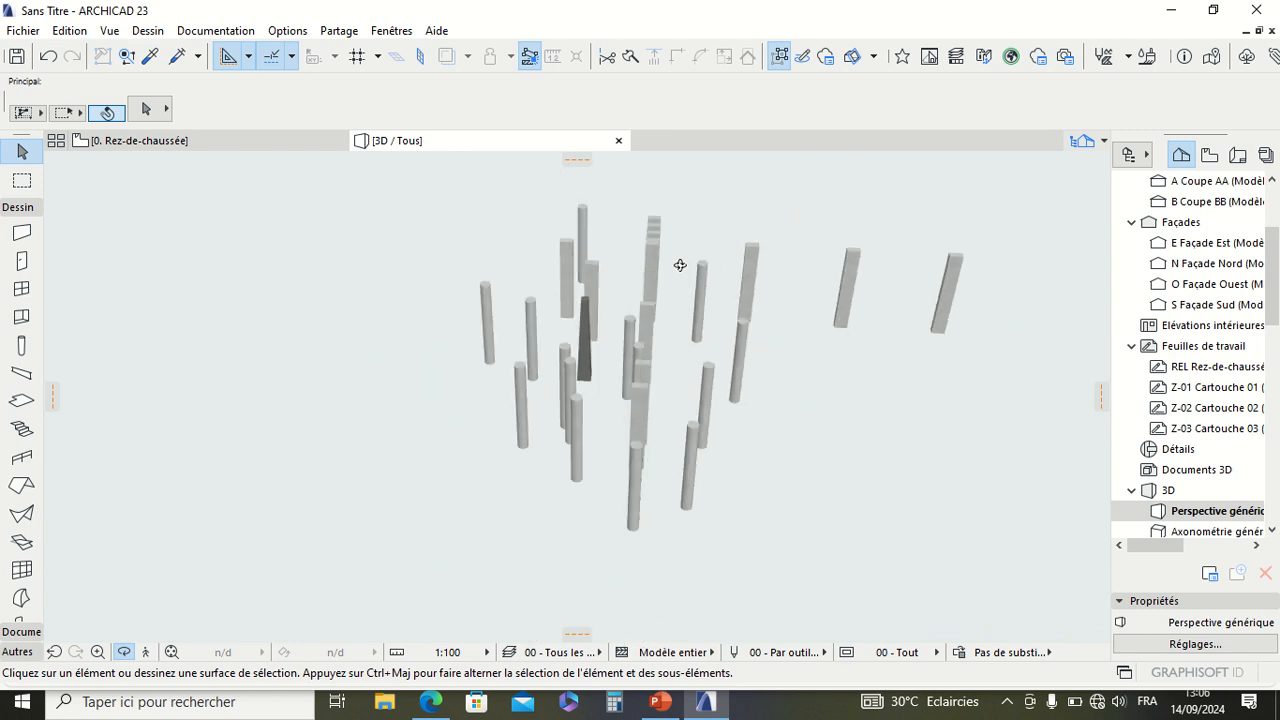